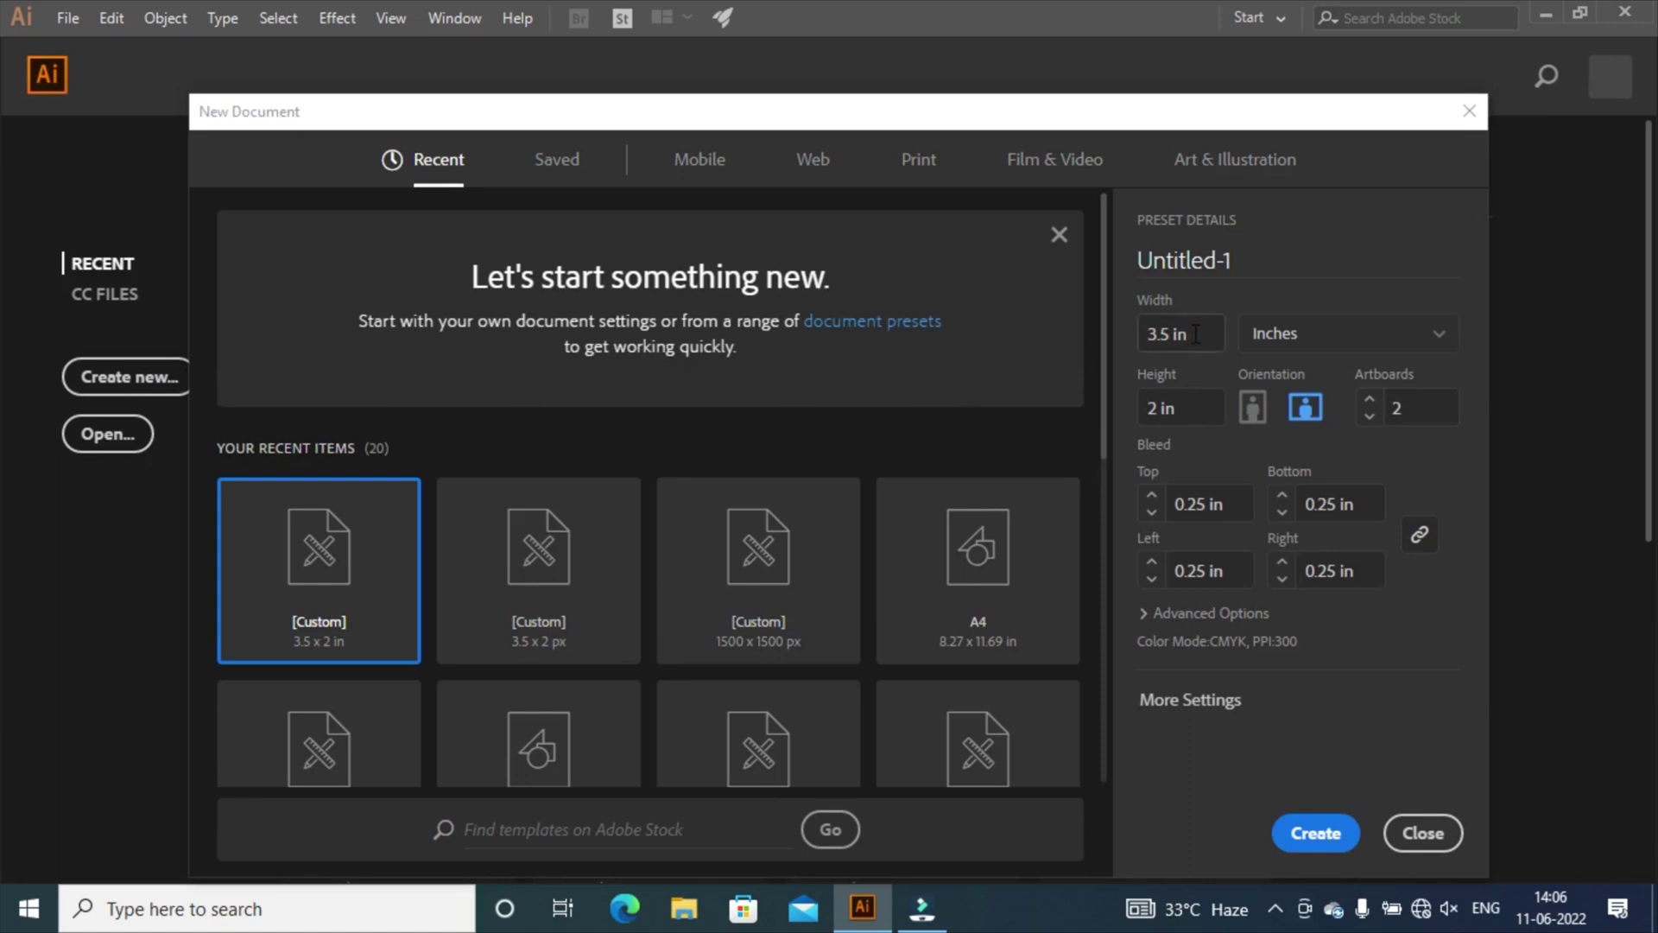
Start a Print document in inches named 'business card design'.
left_click(921, 162)
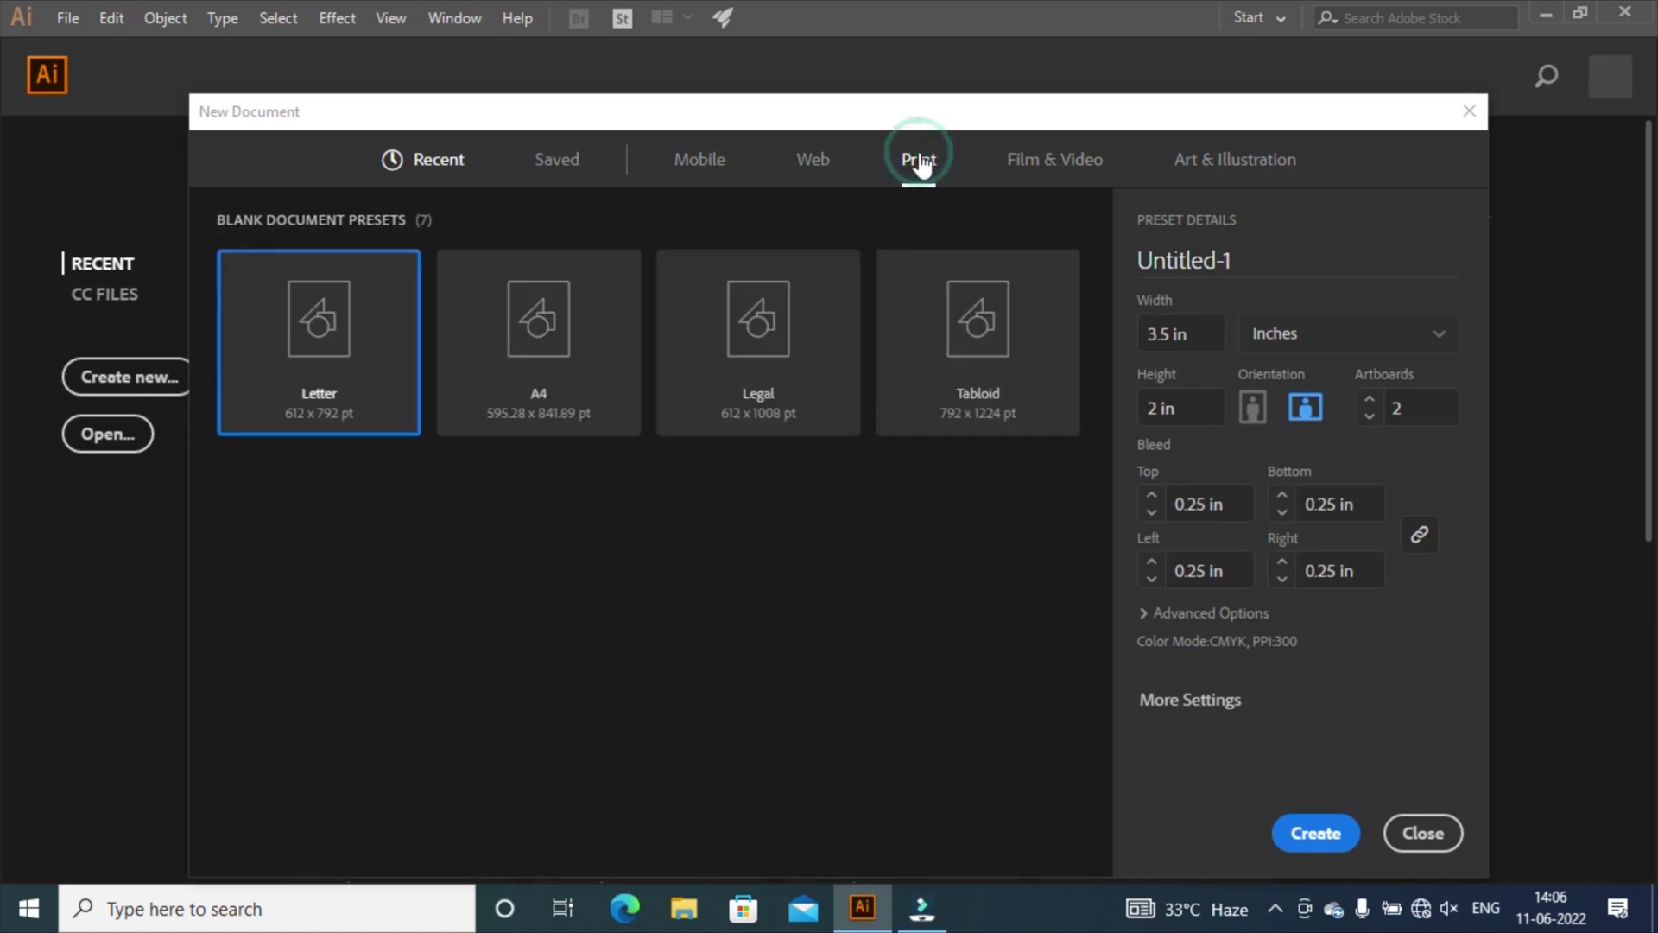
left_click(1331, 336)
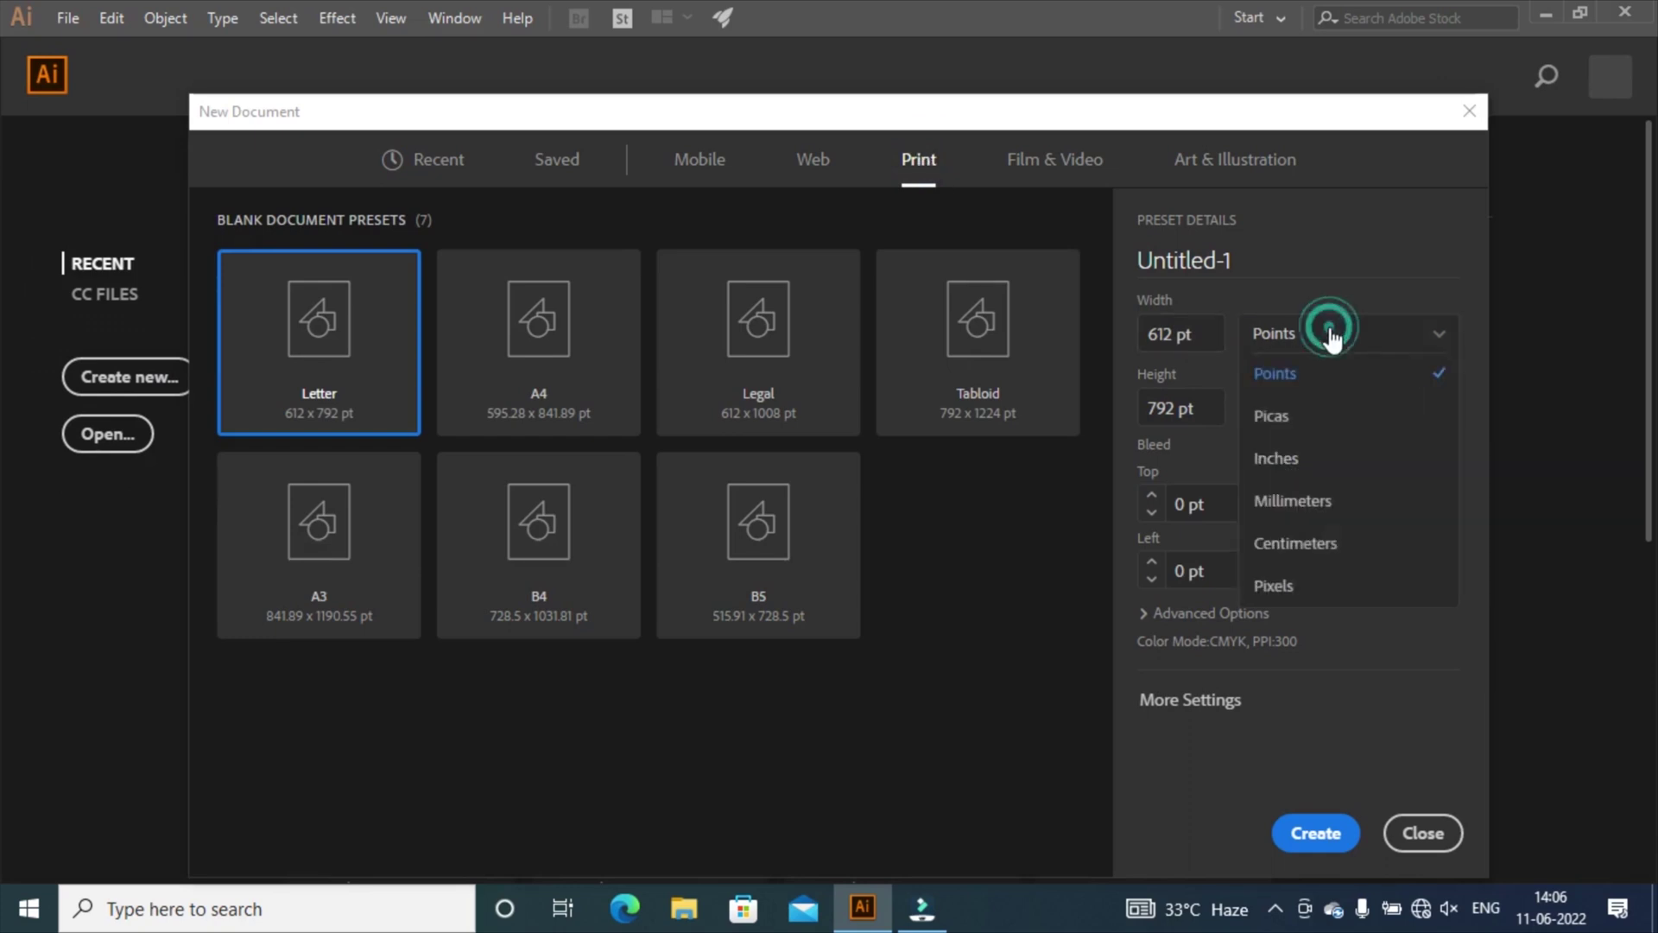
left_click(1297, 460)
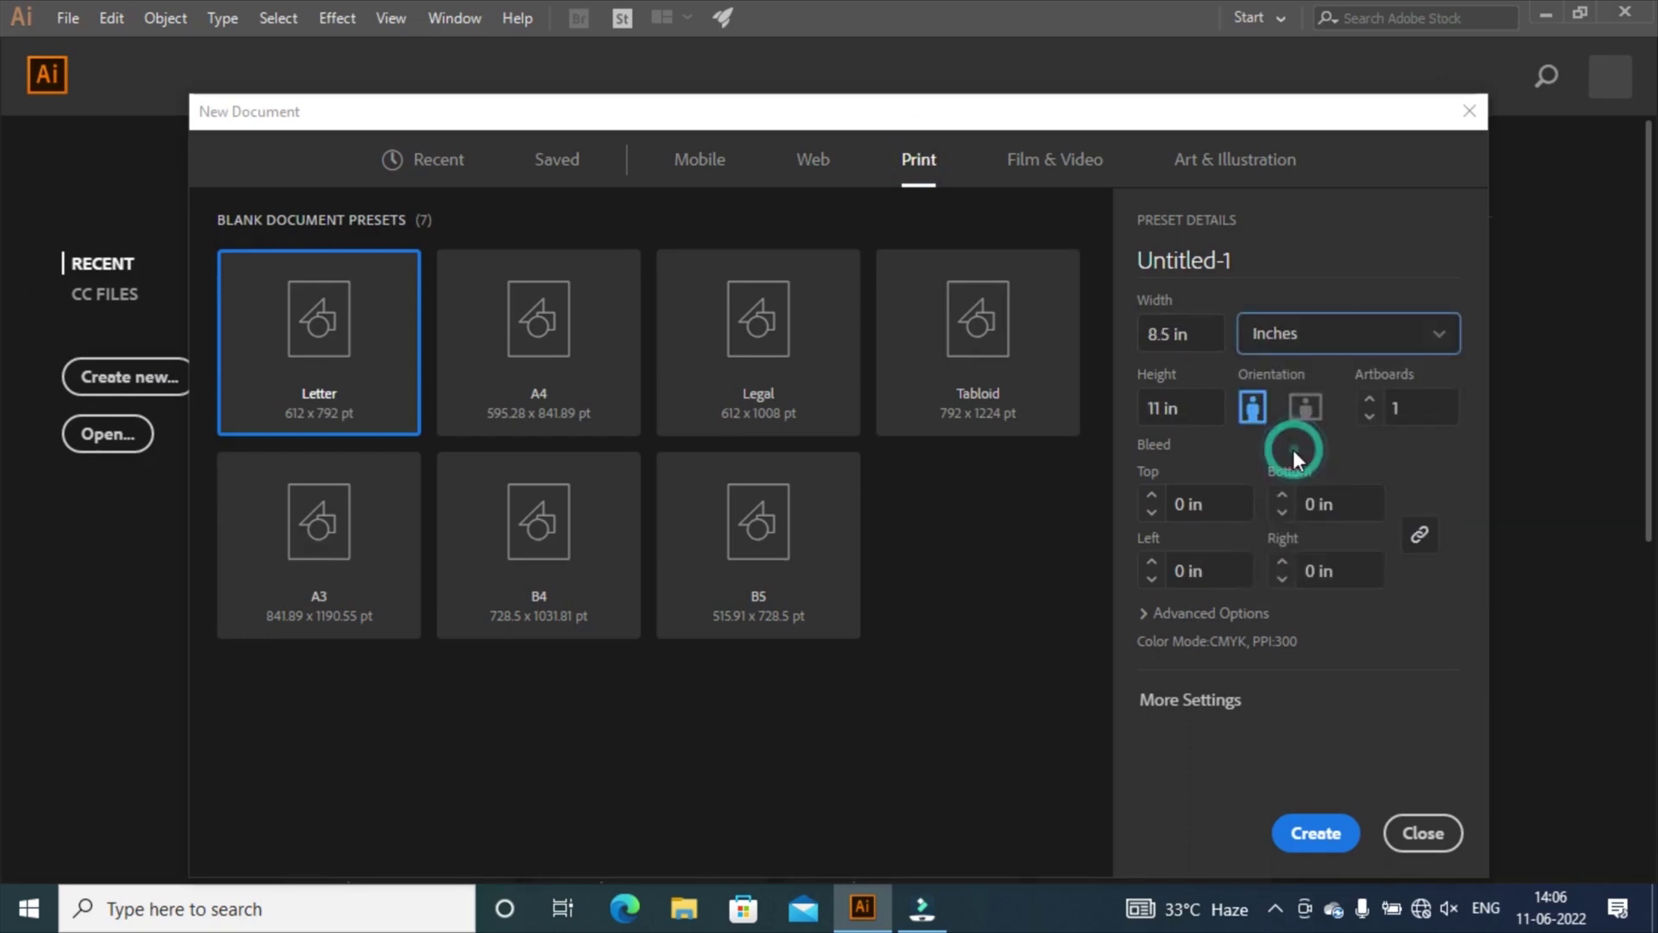
left_click(1255, 249)
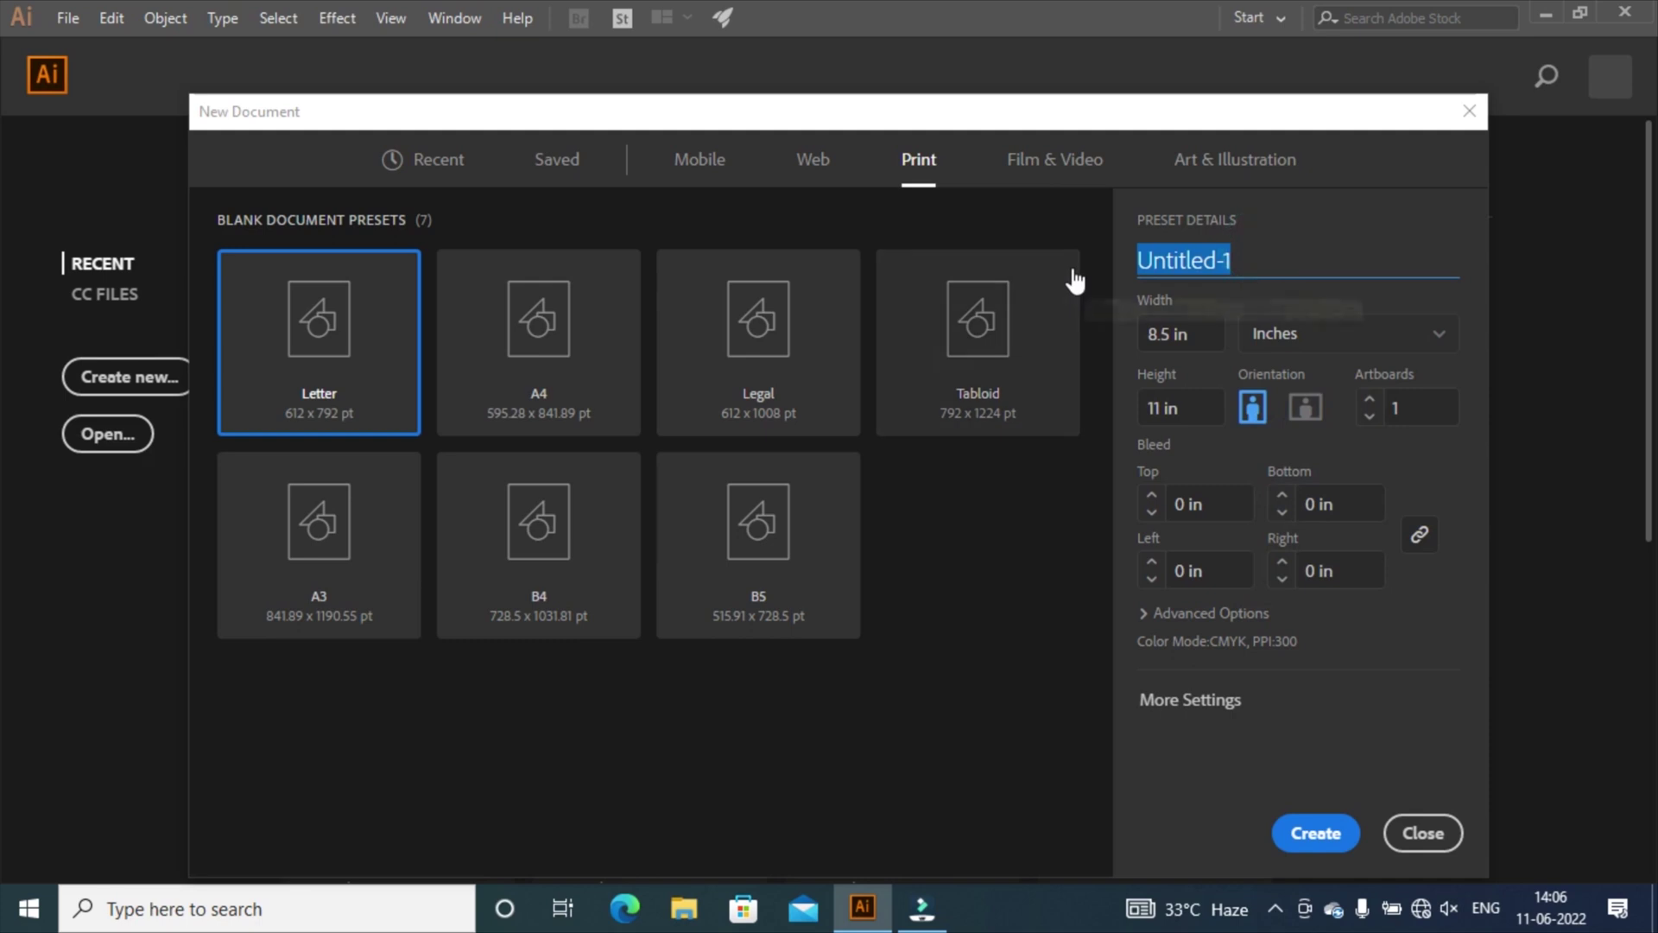
type("business")
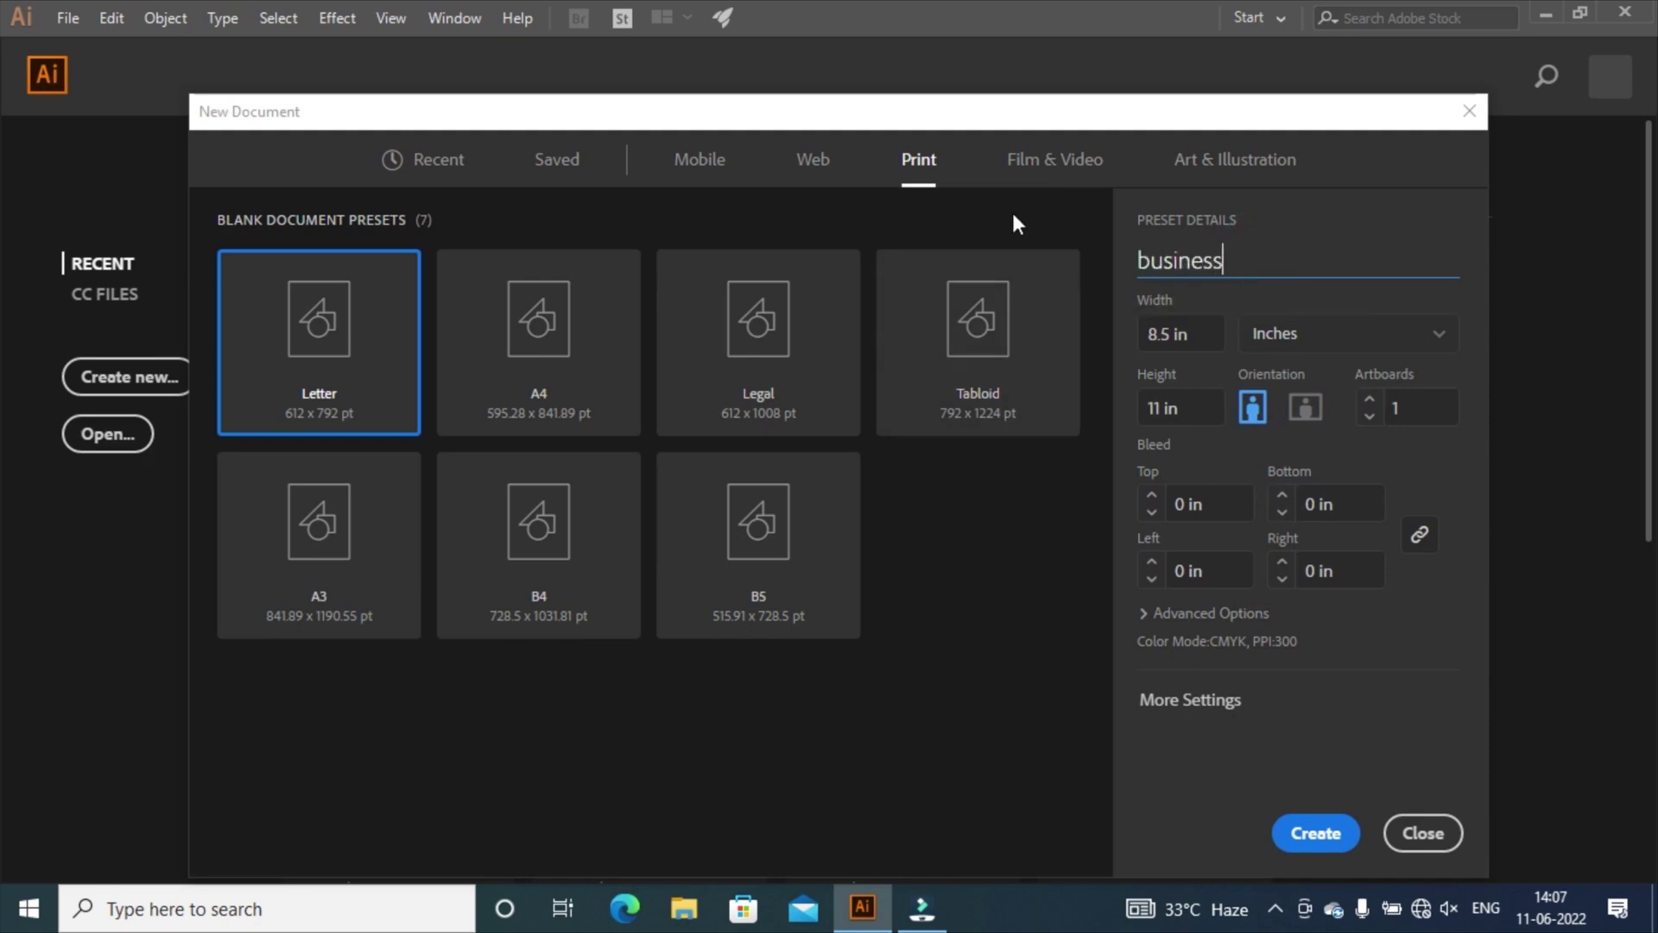
type(" card desig")
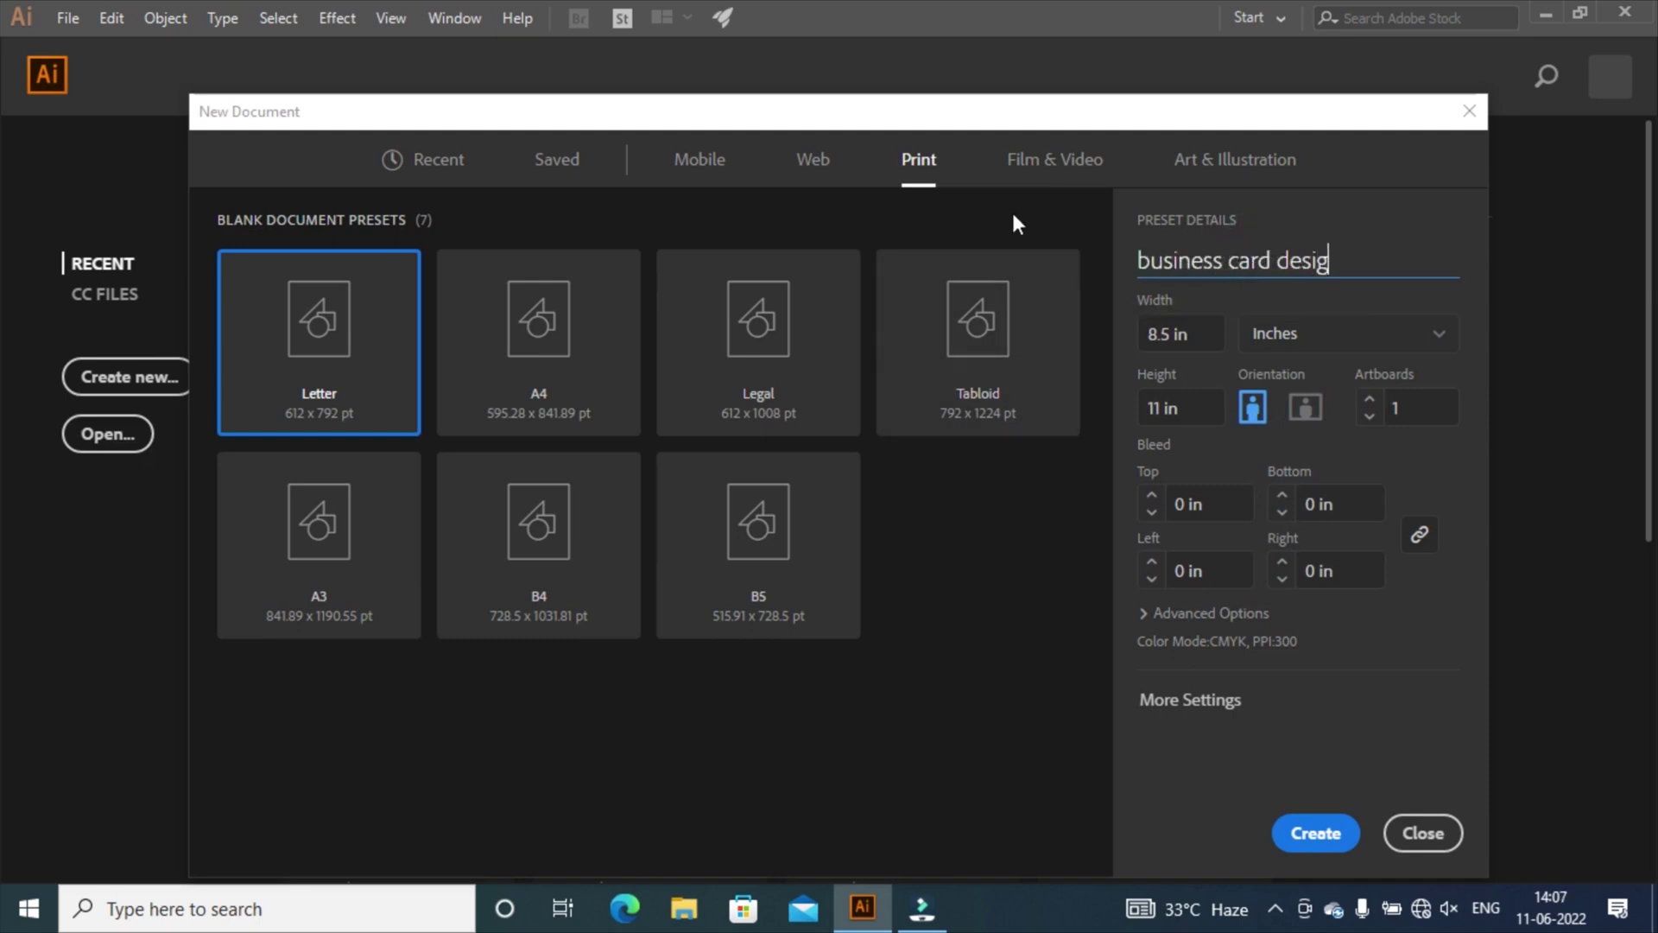
type("n")
Set the size to 3.5 × 2 in with 2 artboards and 0.25 in bleed, then create it.
left_click(1190, 335)
type("3.5")
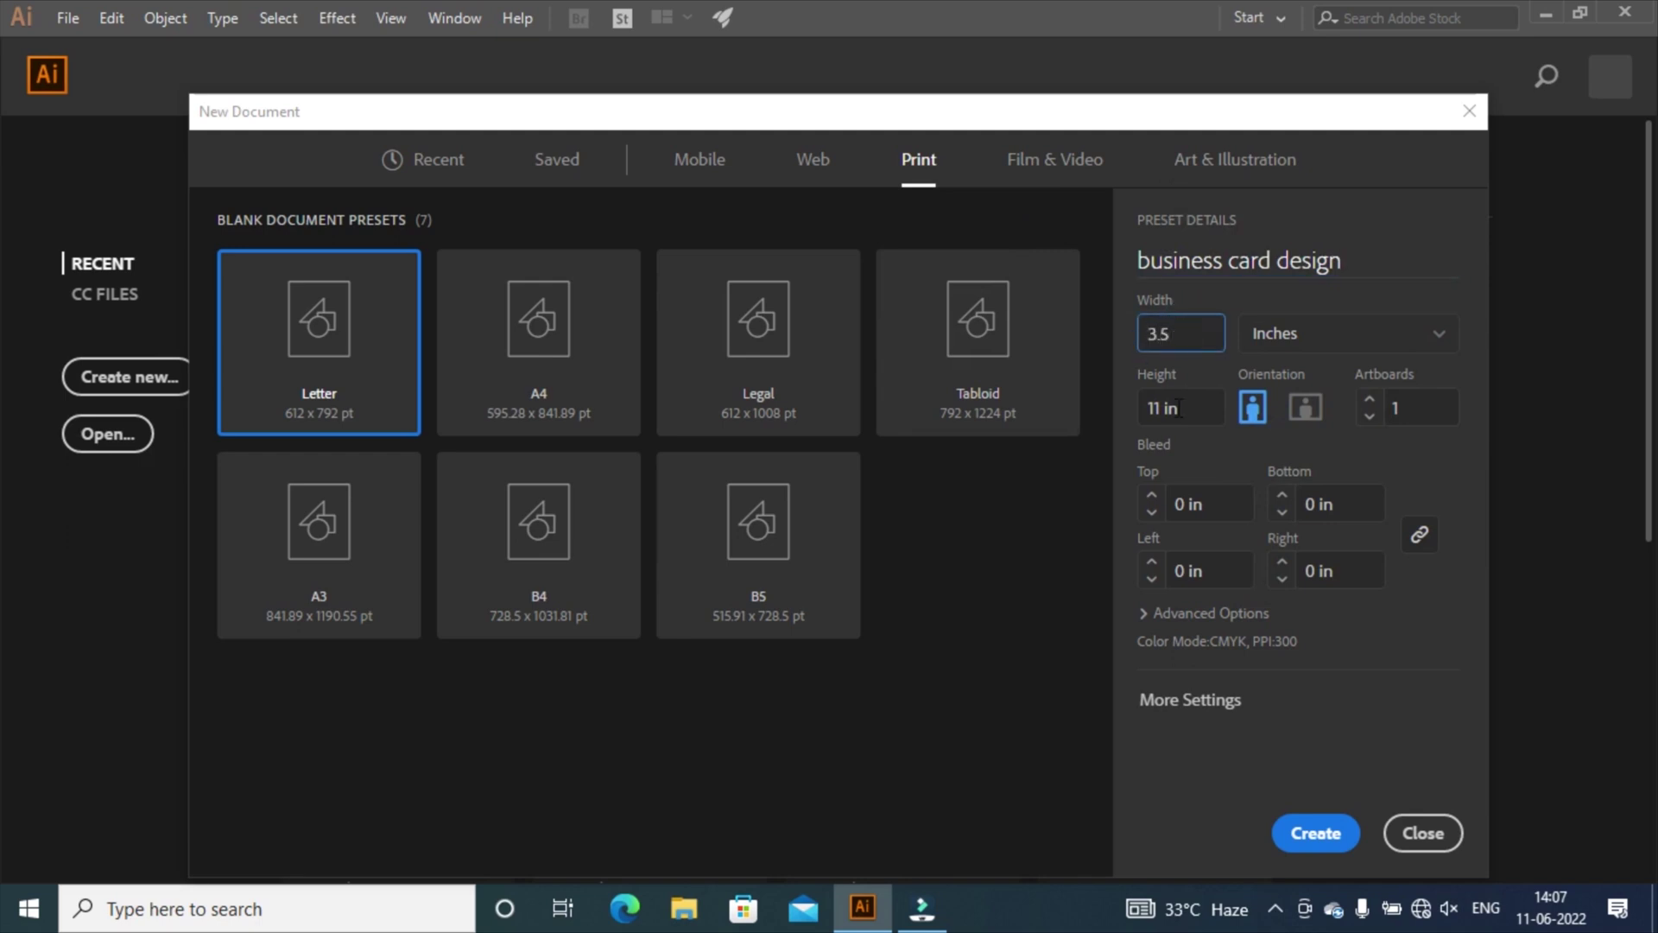
left_click(1146, 423)
type("2")
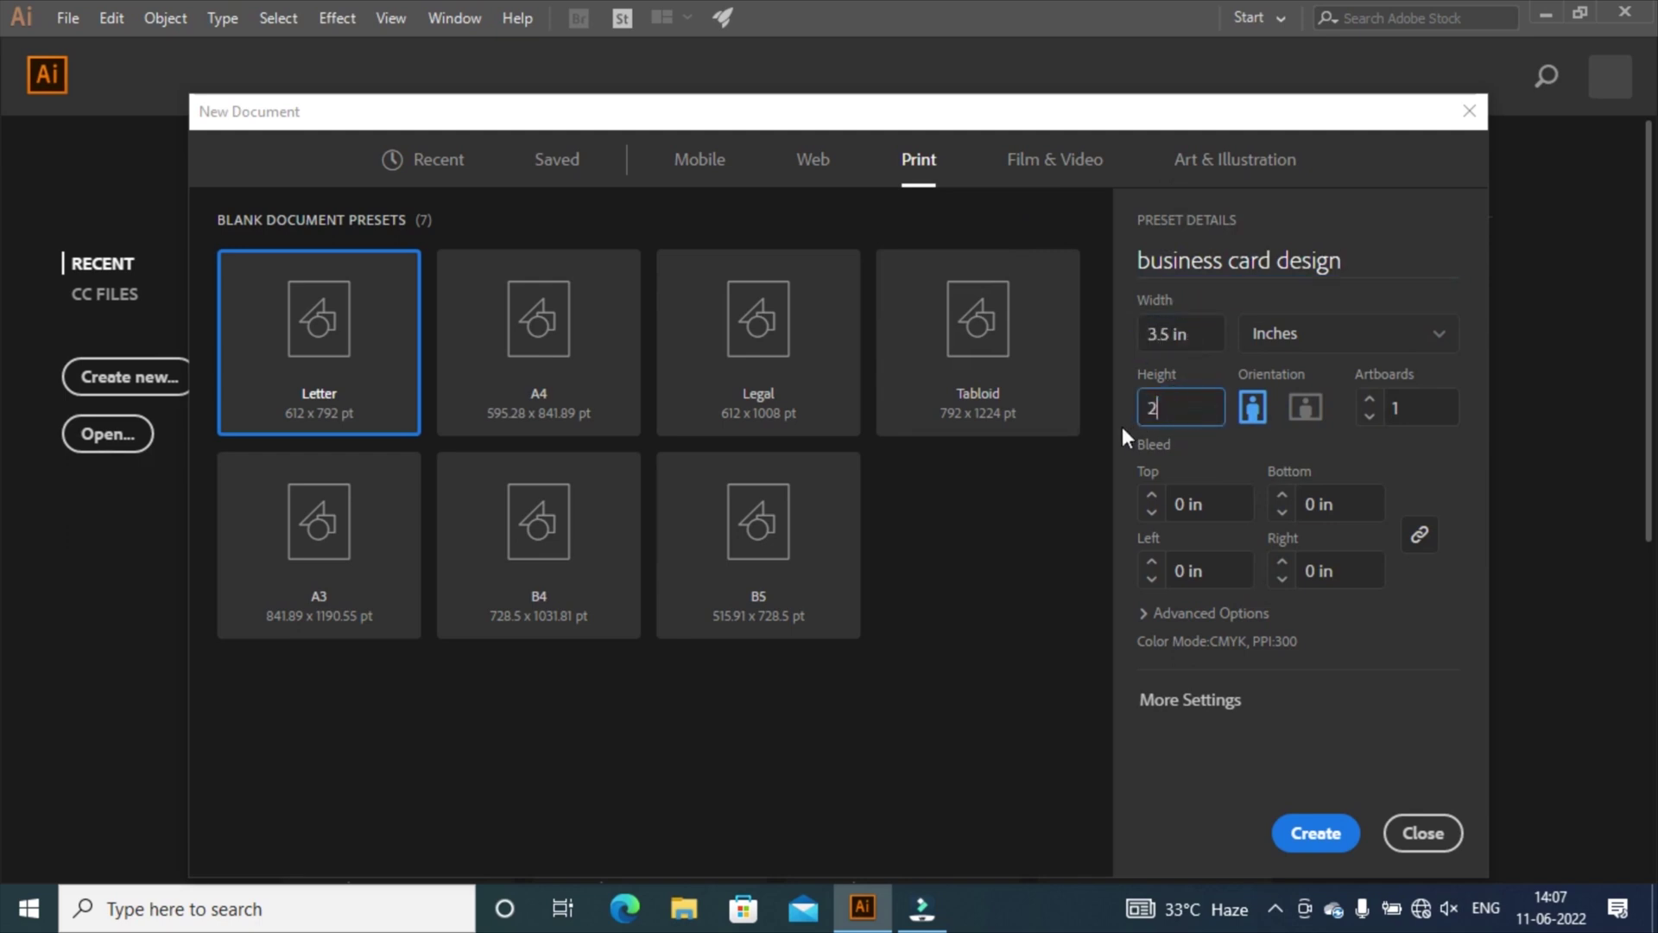
left_click(1370, 399)
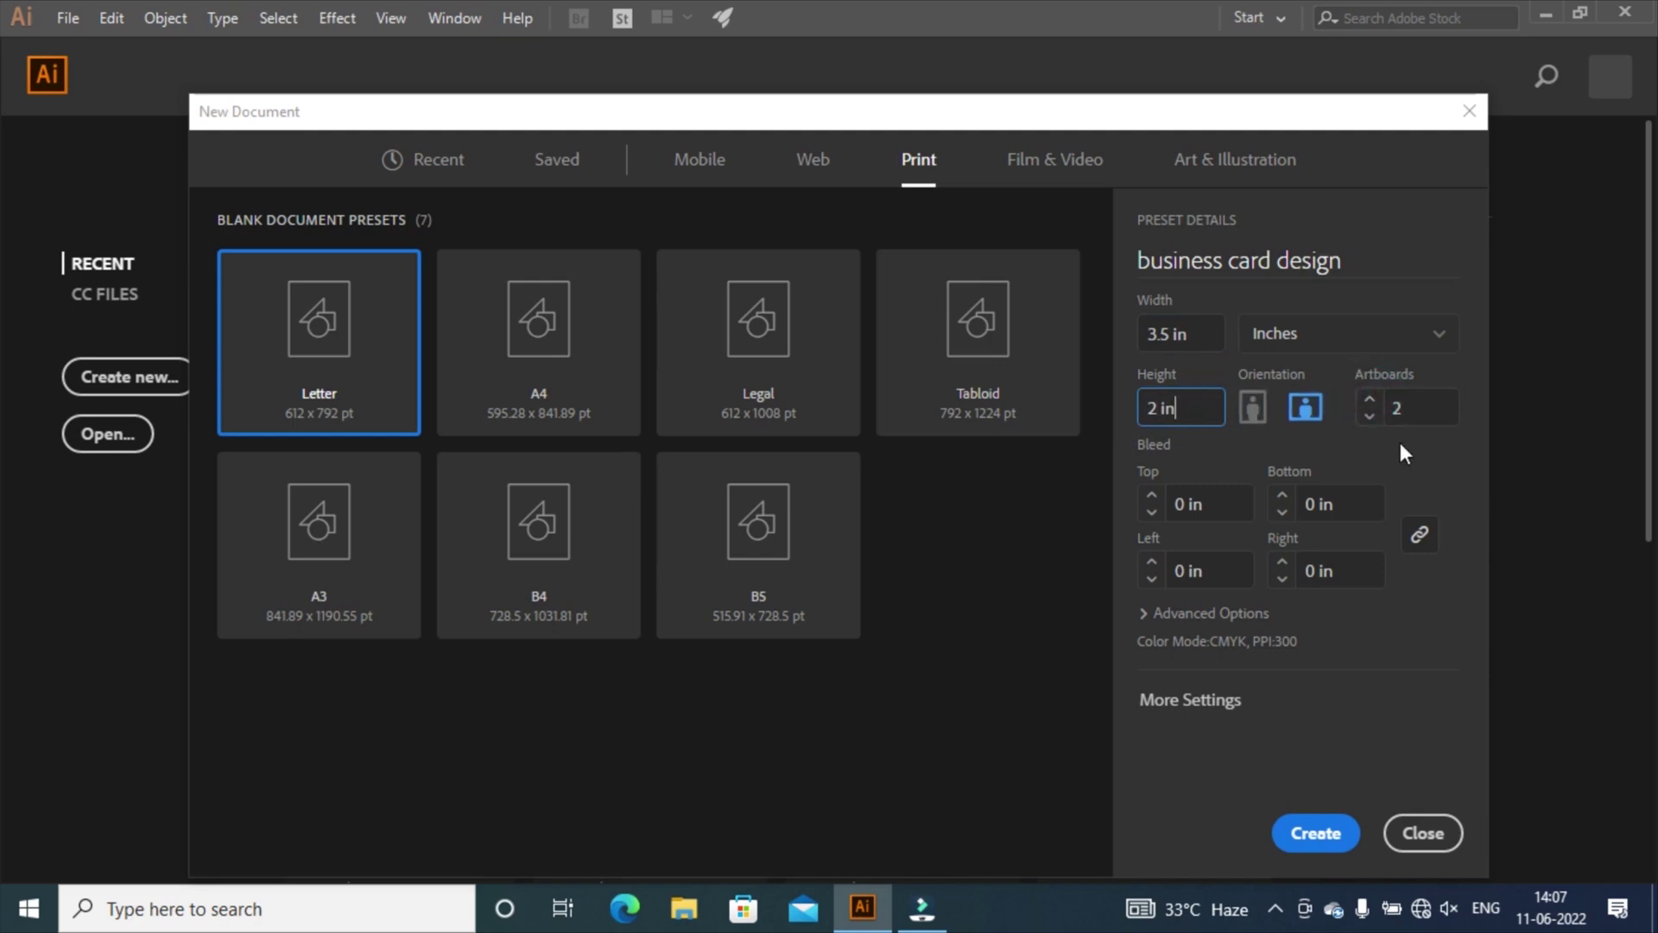
left_click(1152, 498)
left_click(1152, 498)
left_click(1143, 613)
scroll(1143, 614, "down", 3)
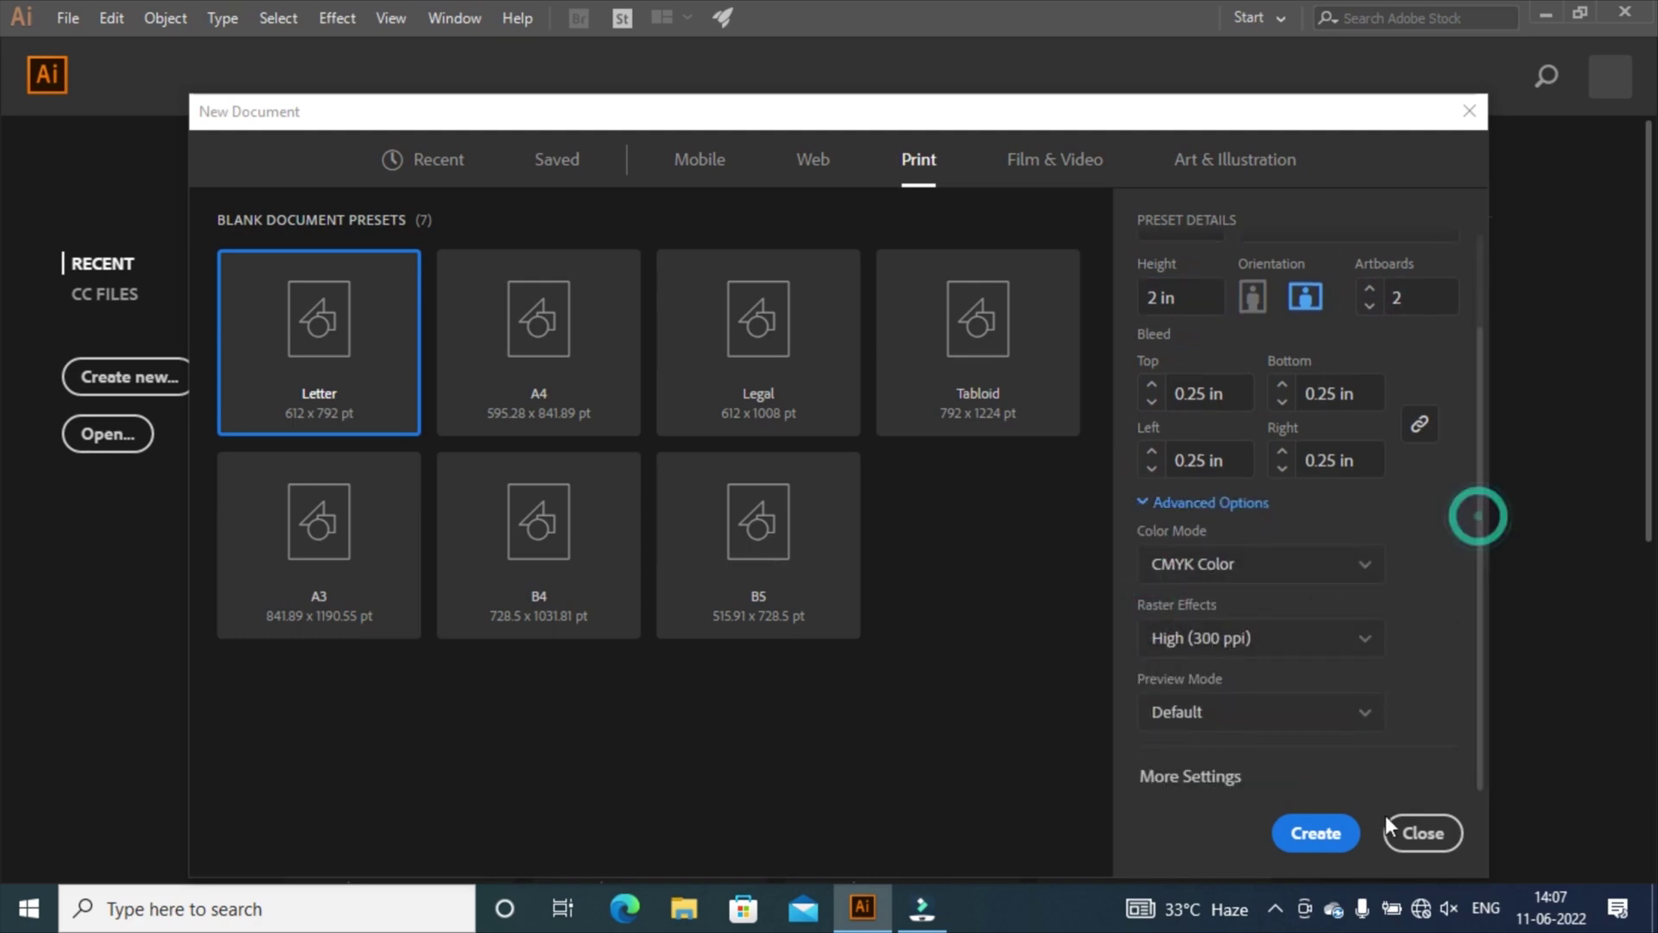
left_click(1335, 835)
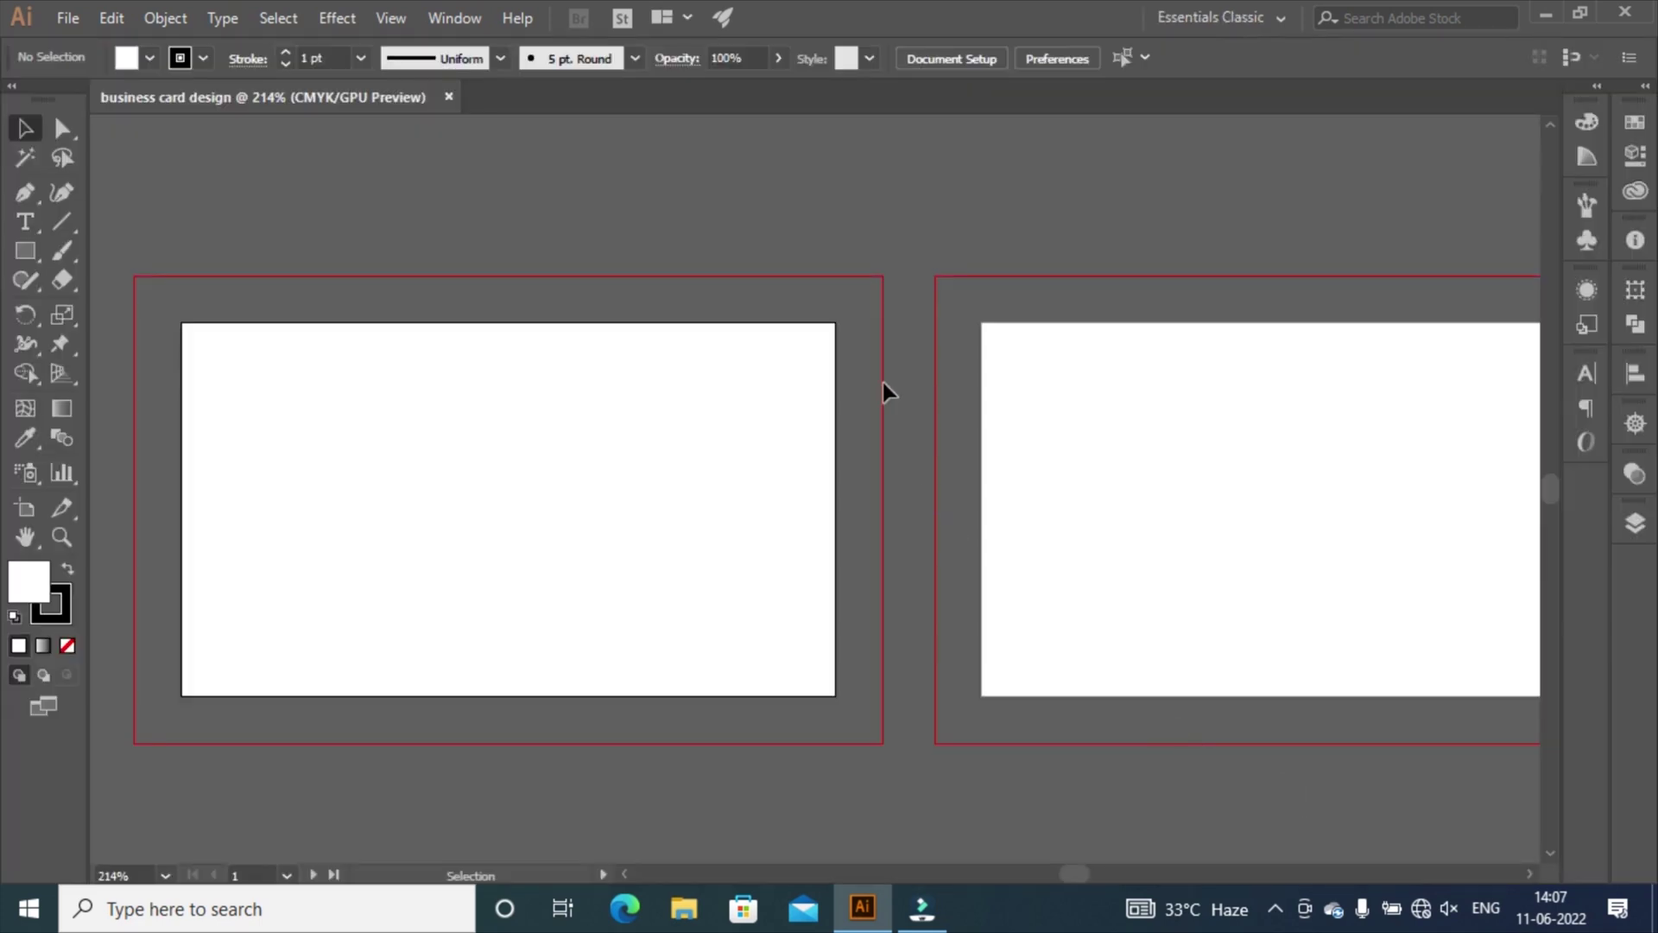
Draw a 3.5 × 2 in rectangle and center it horizontally and vertically on the left artboard.
left_click(41, 257)
left_click(317, 396)
type("3.5")
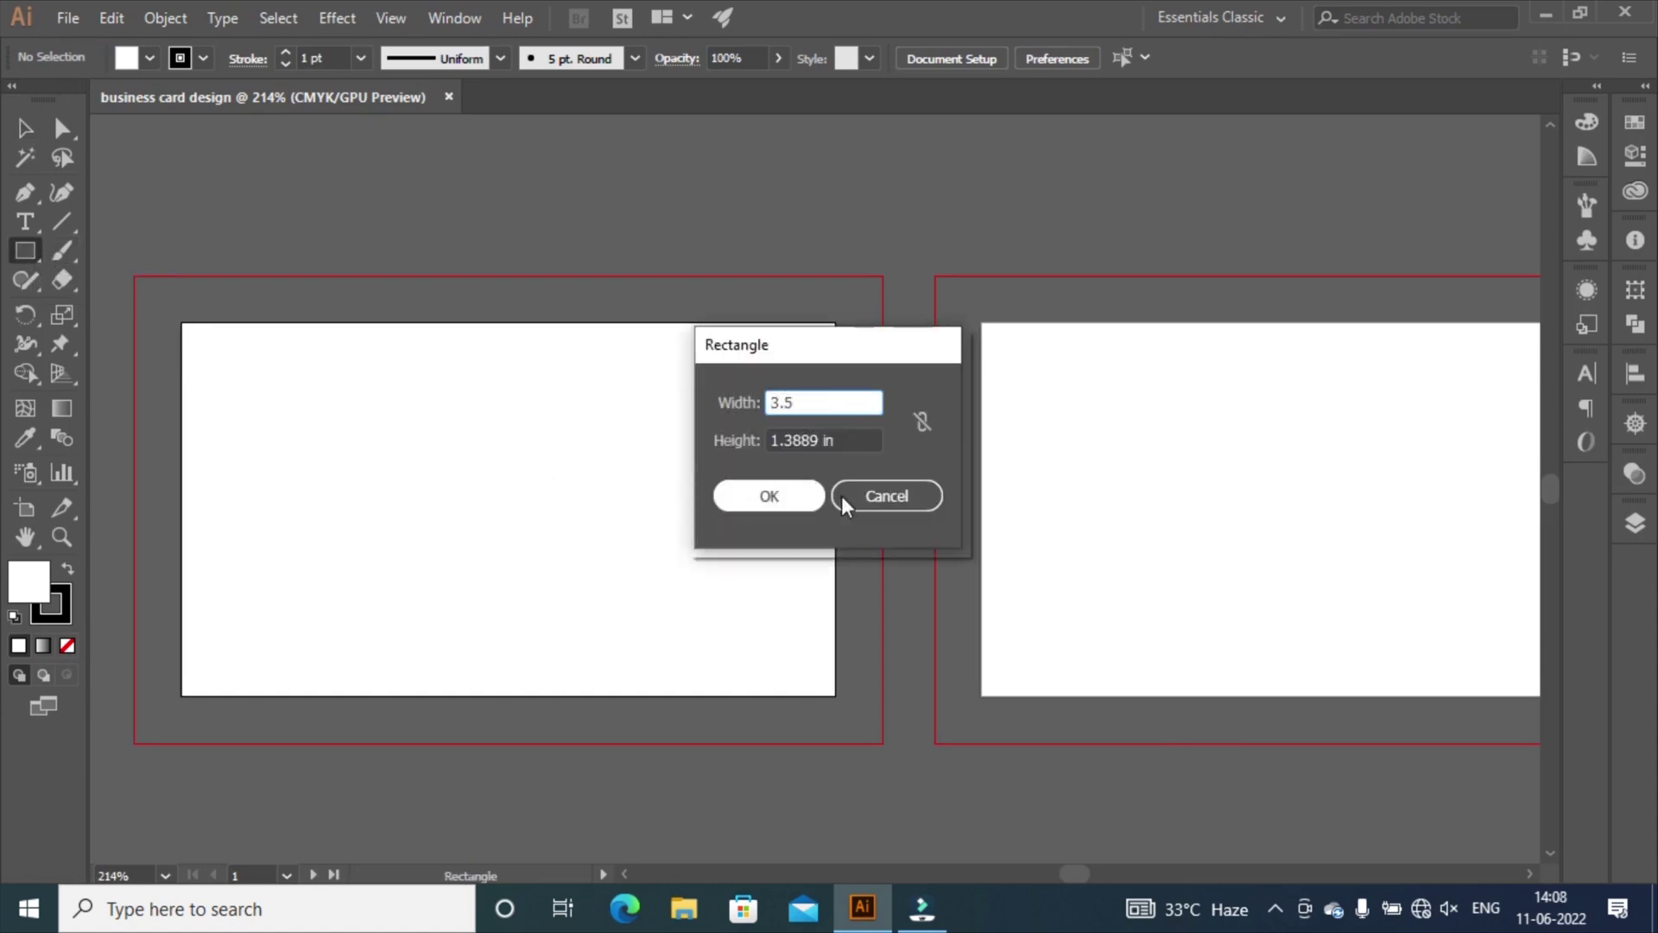
left_click(863, 441)
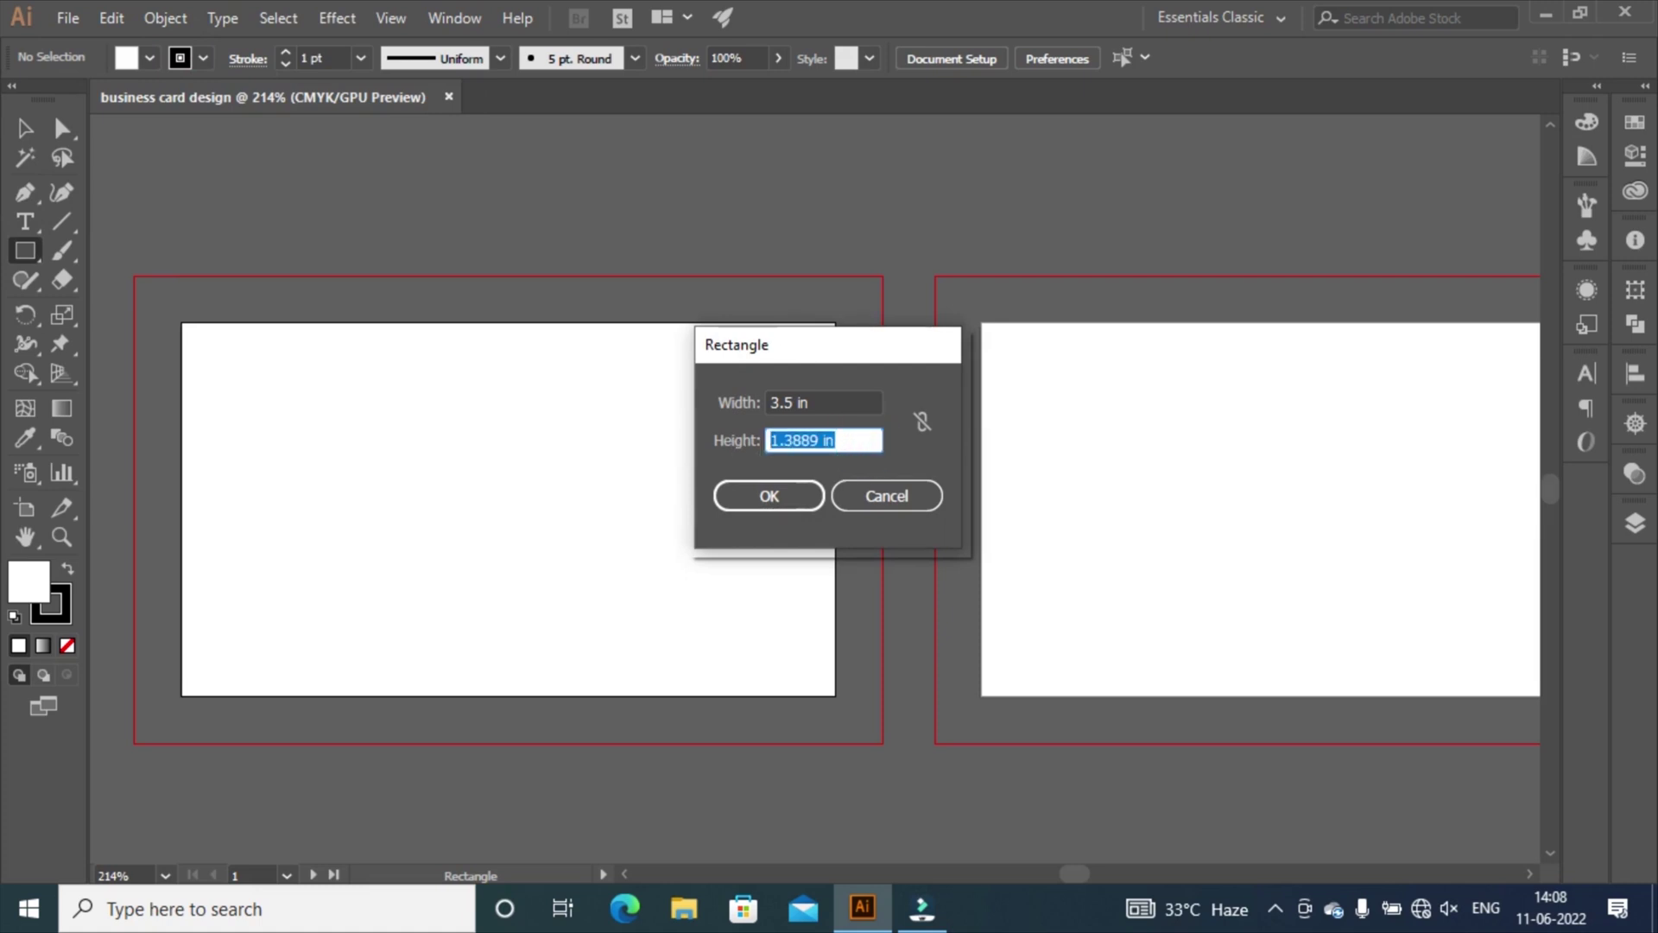
type("2")
left_click(810, 498)
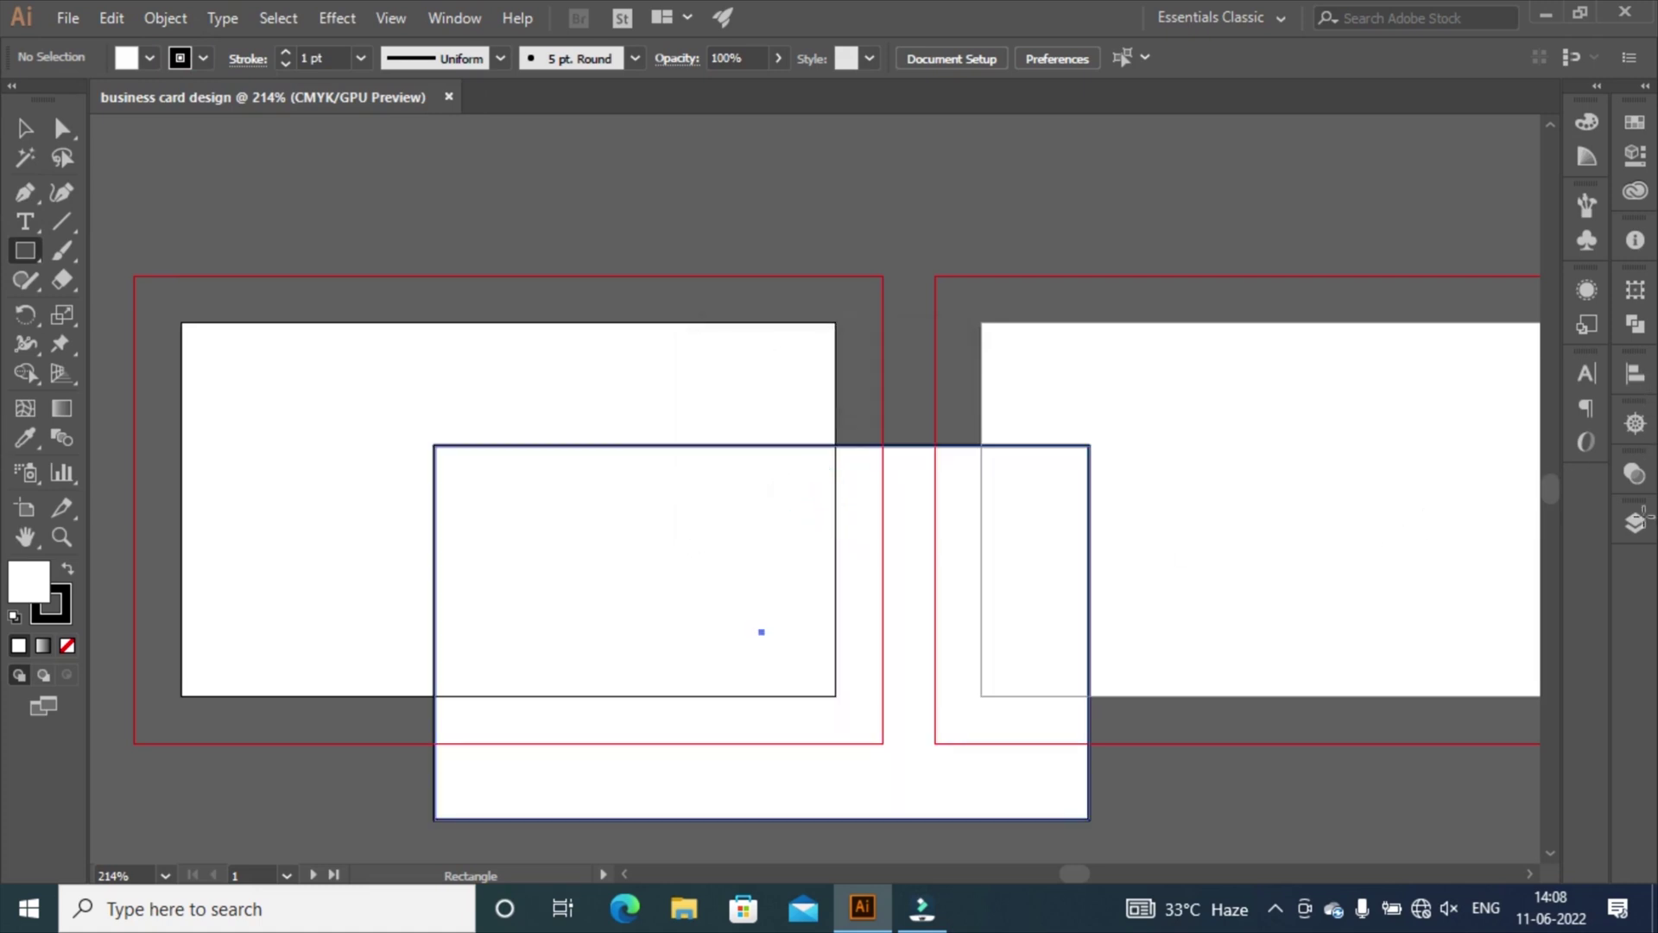
left_click(1635, 373)
left_click(1401, 425)
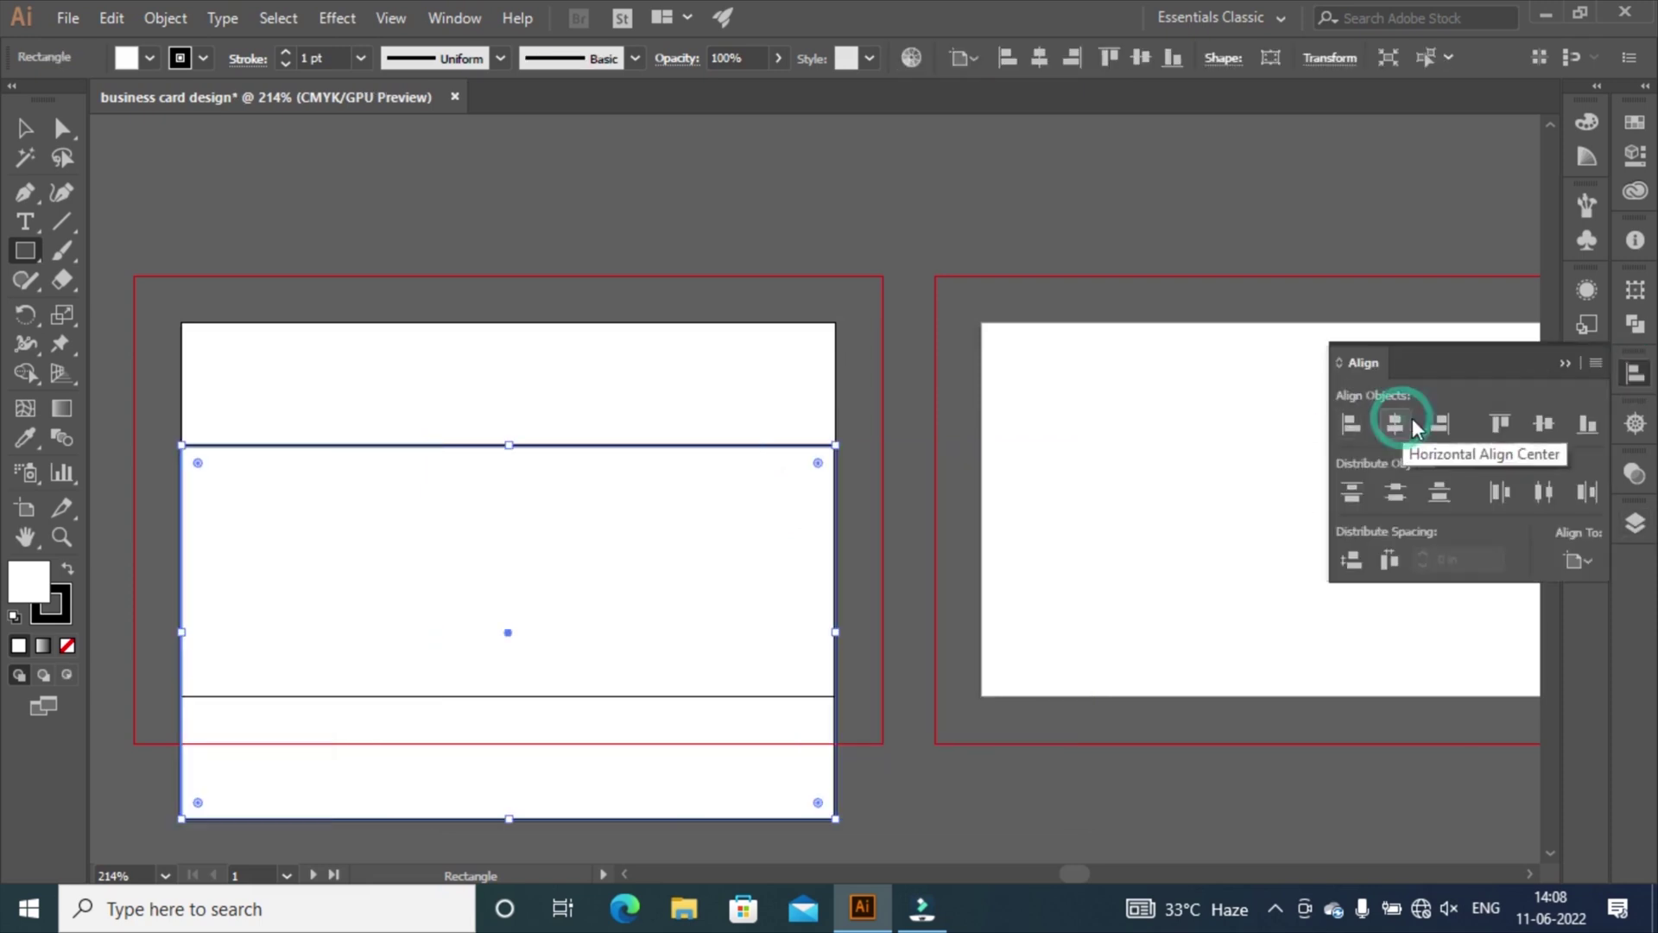
left_click(1542, 426)
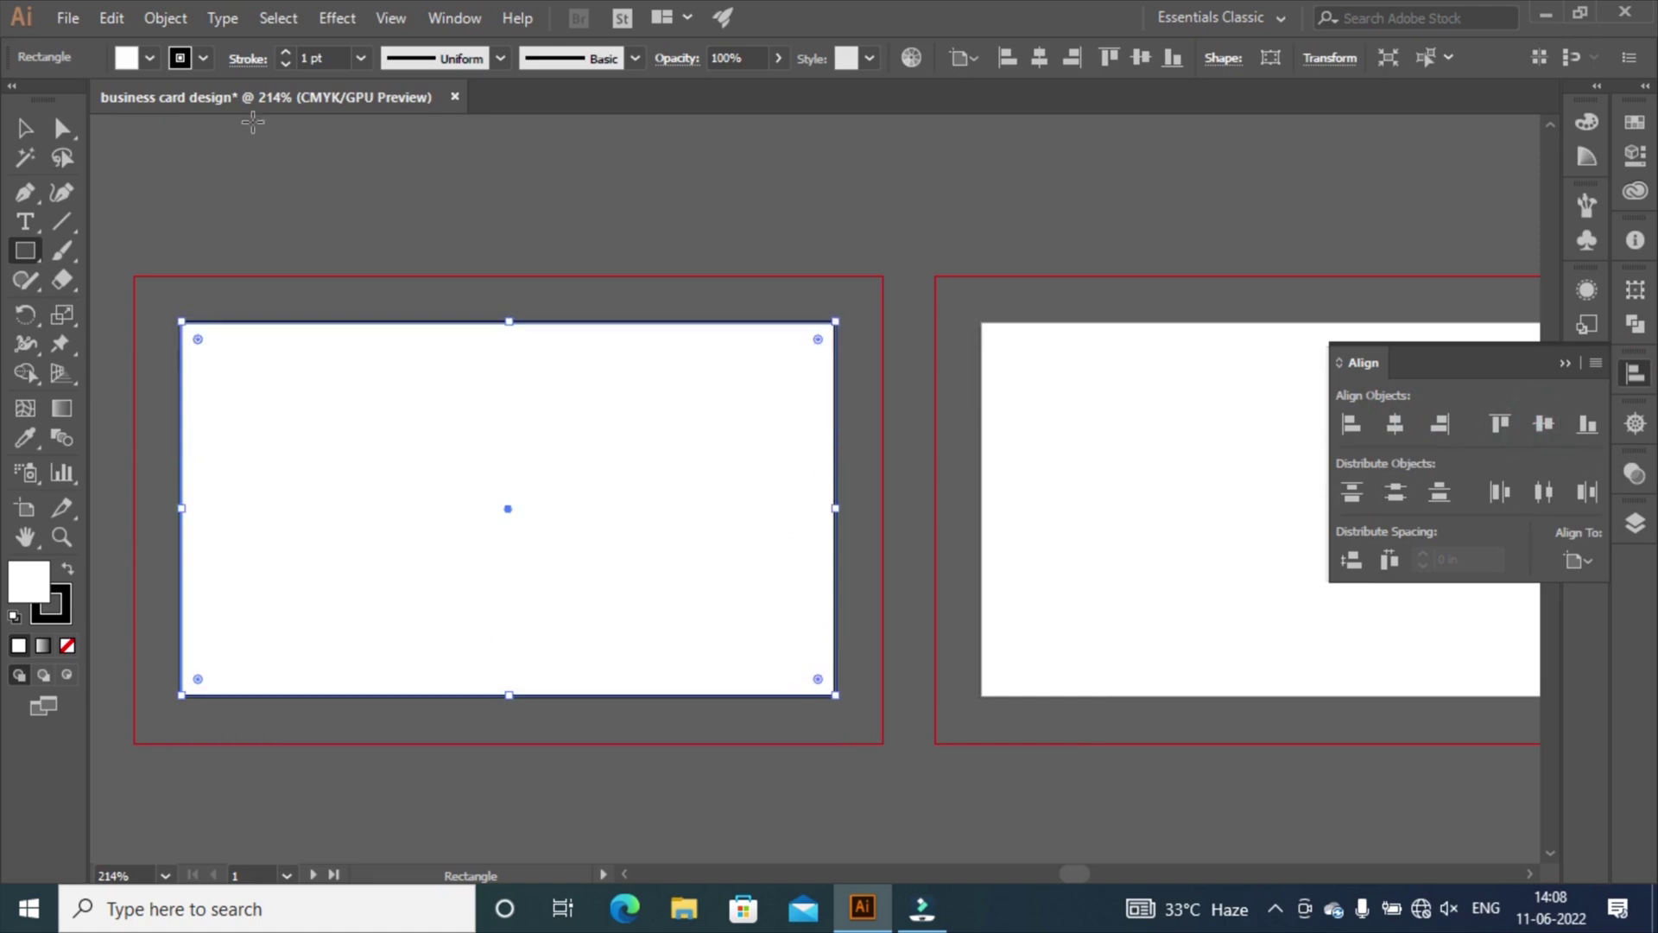
Offset the card rectangle by -0.25 in and turn the inset copy into guides.
left_click(163, 19)
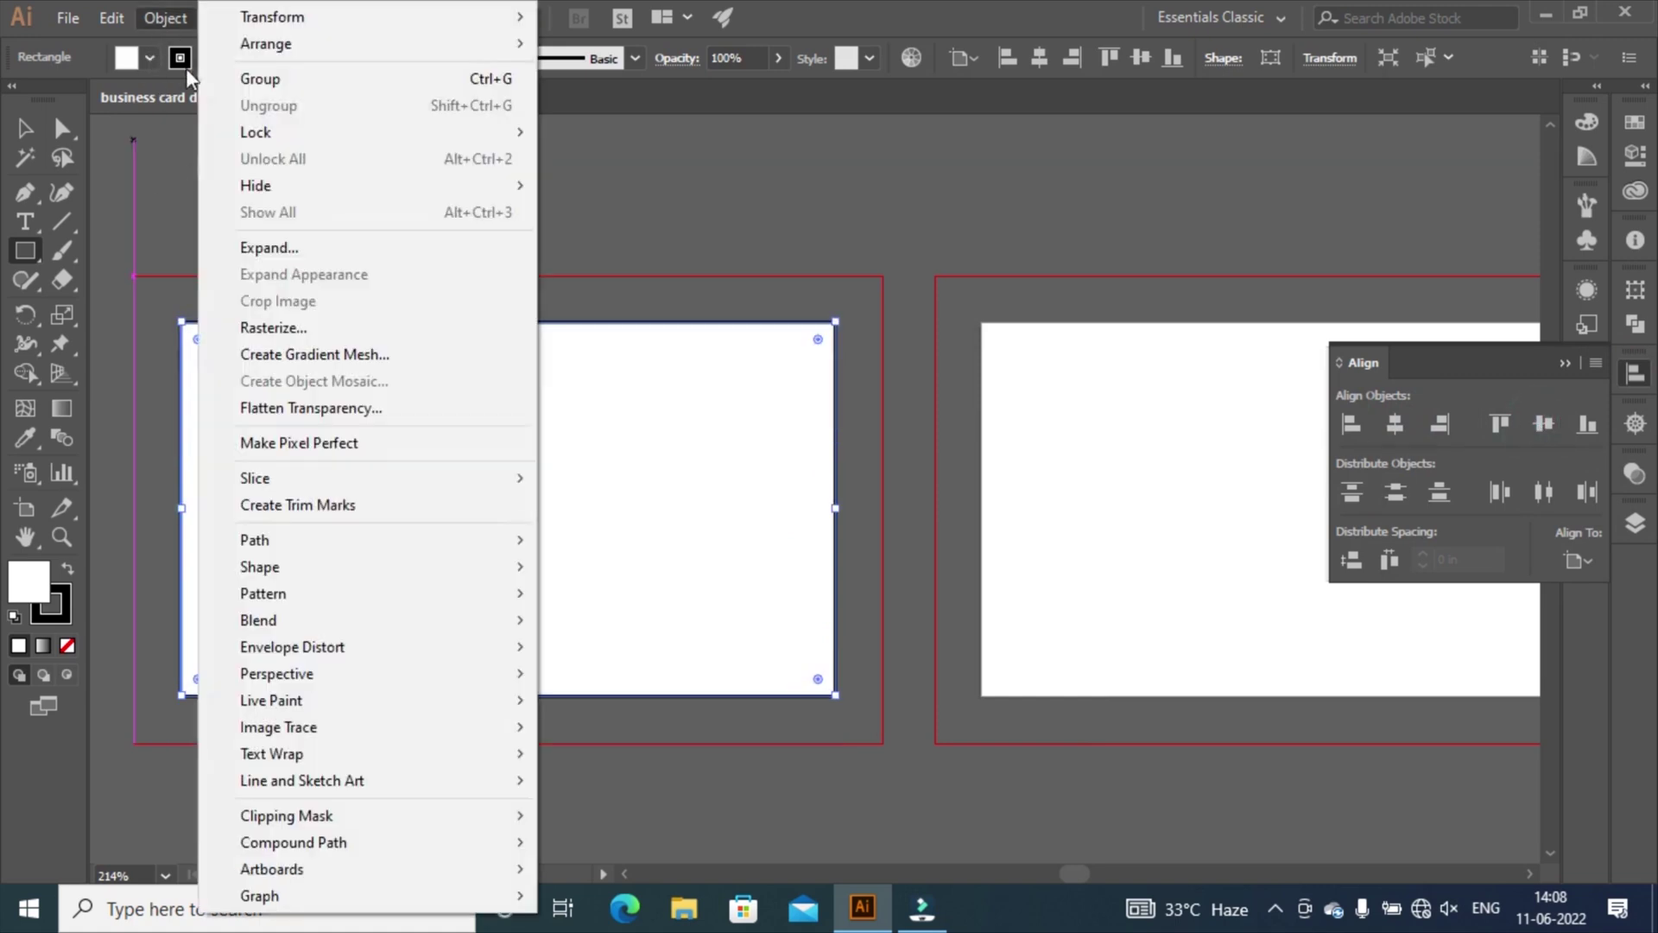
mouse_move(267, 545)
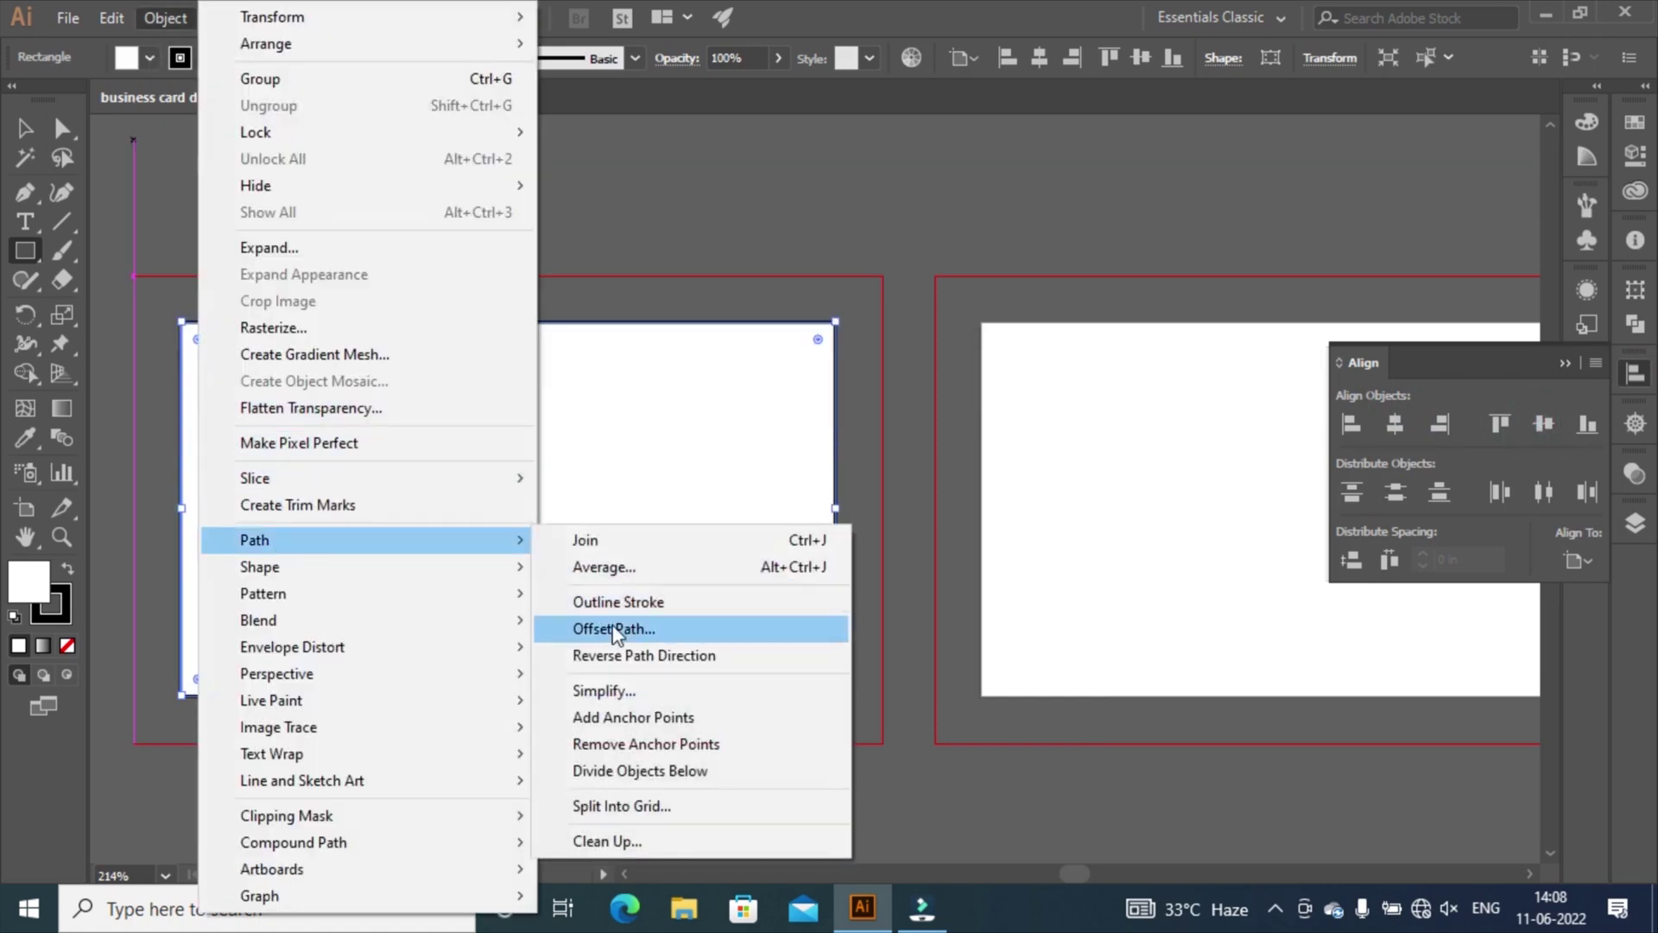
left_click(615, 630)
type("-0.25")
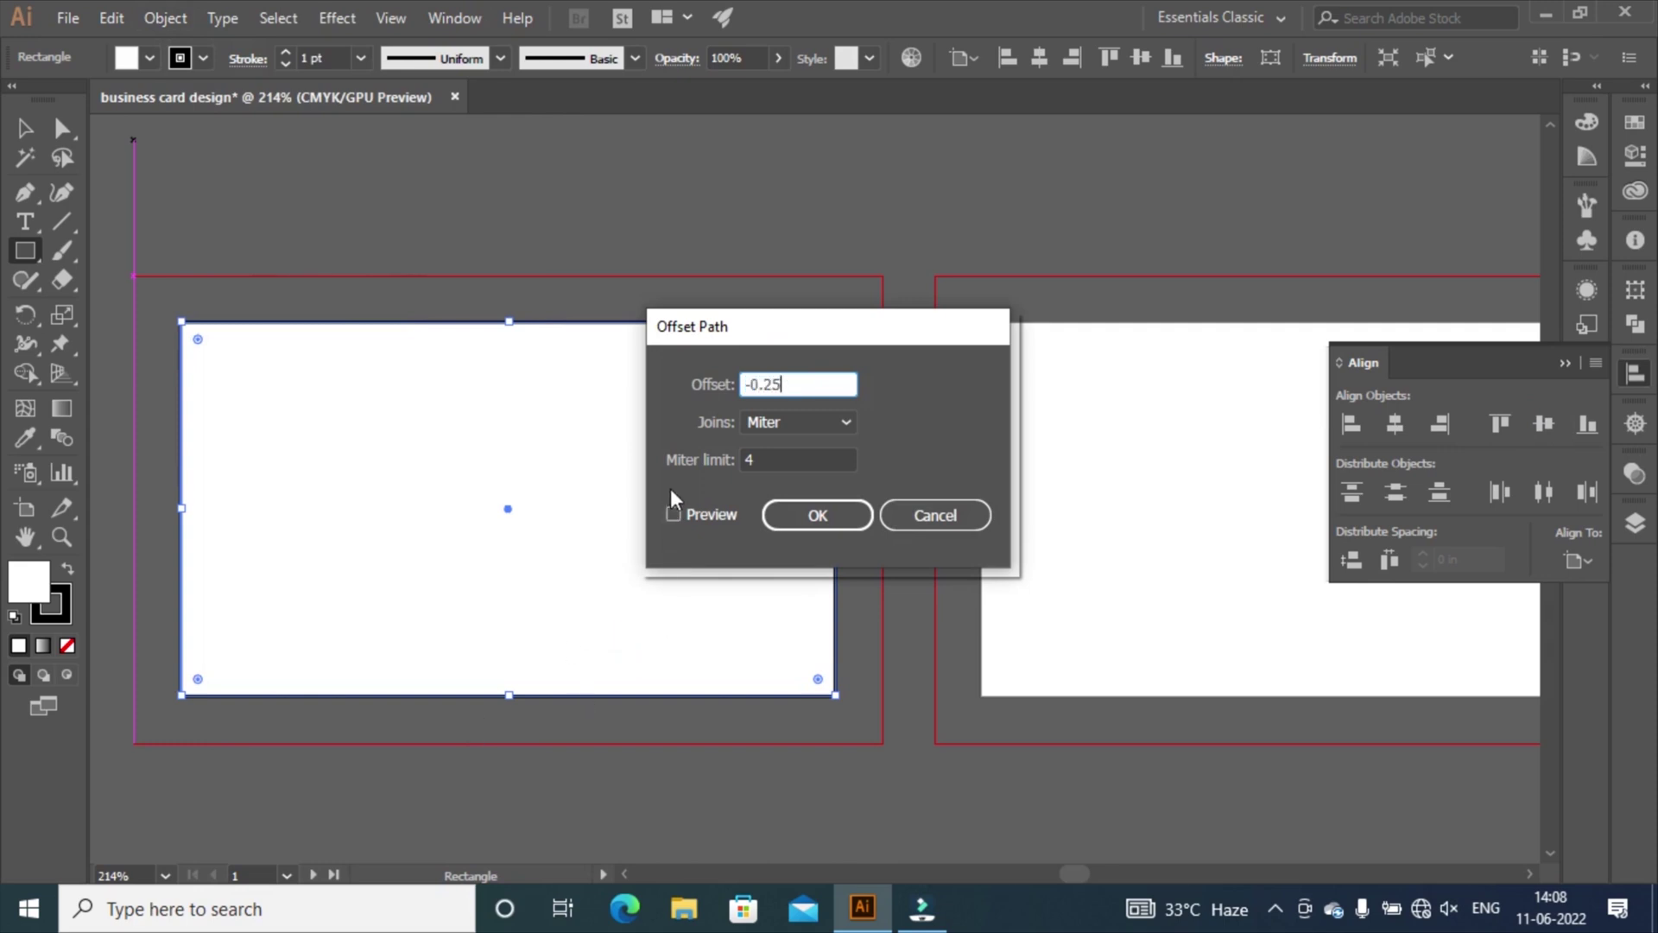
left_click(673, 514)
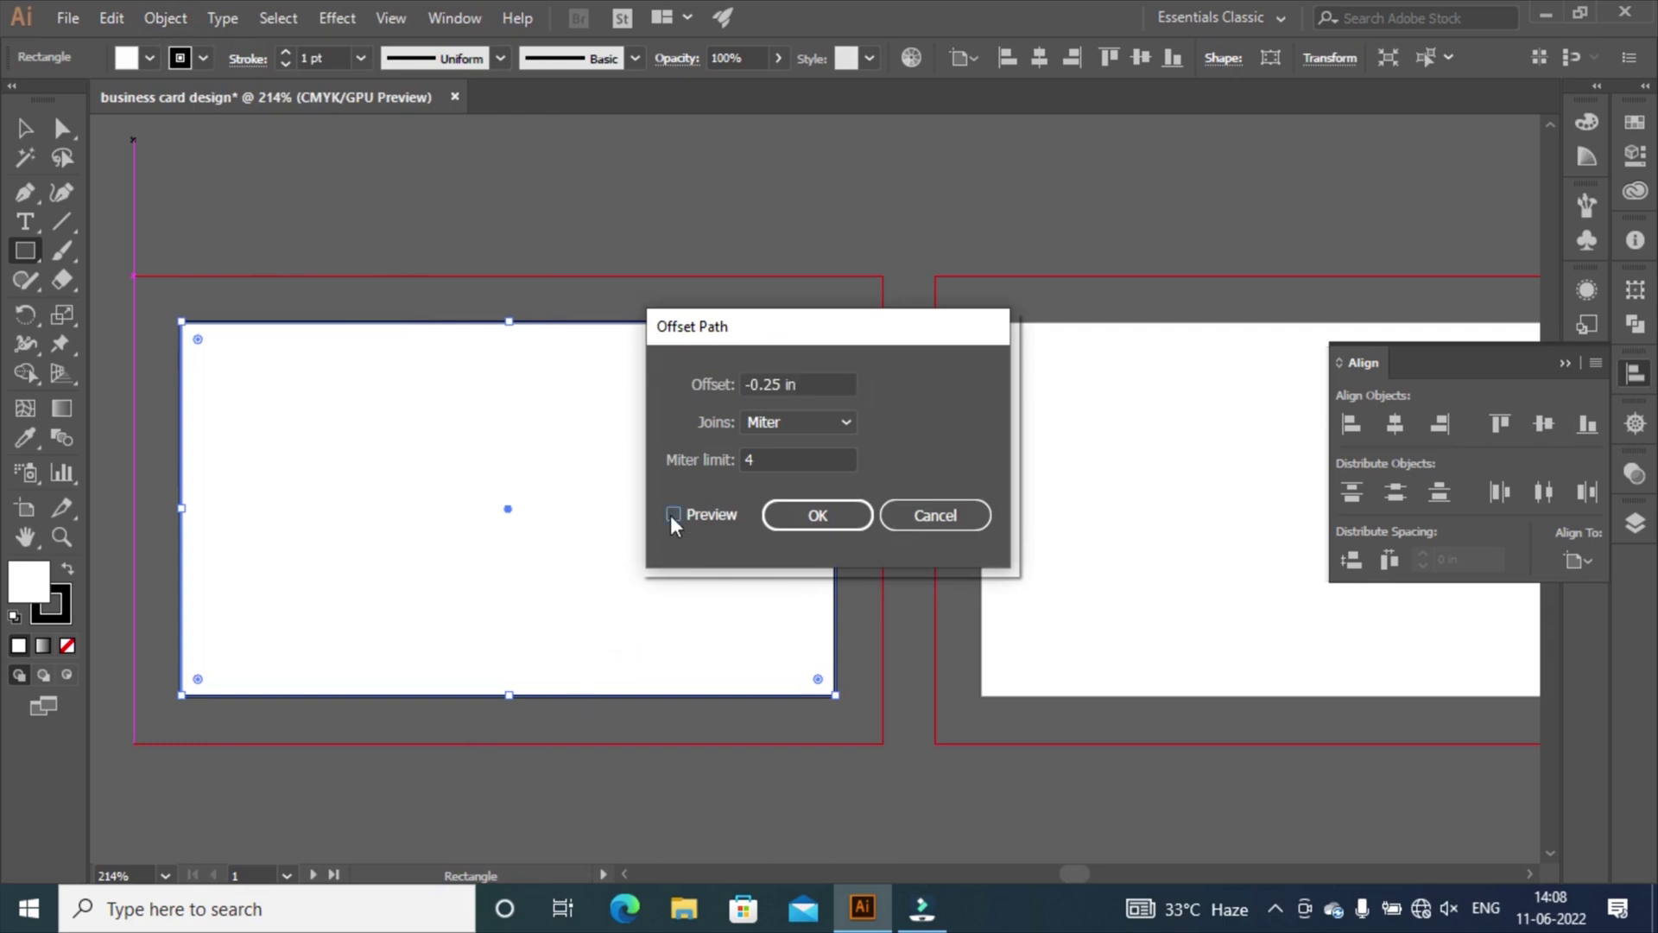
left_click(812, 517)
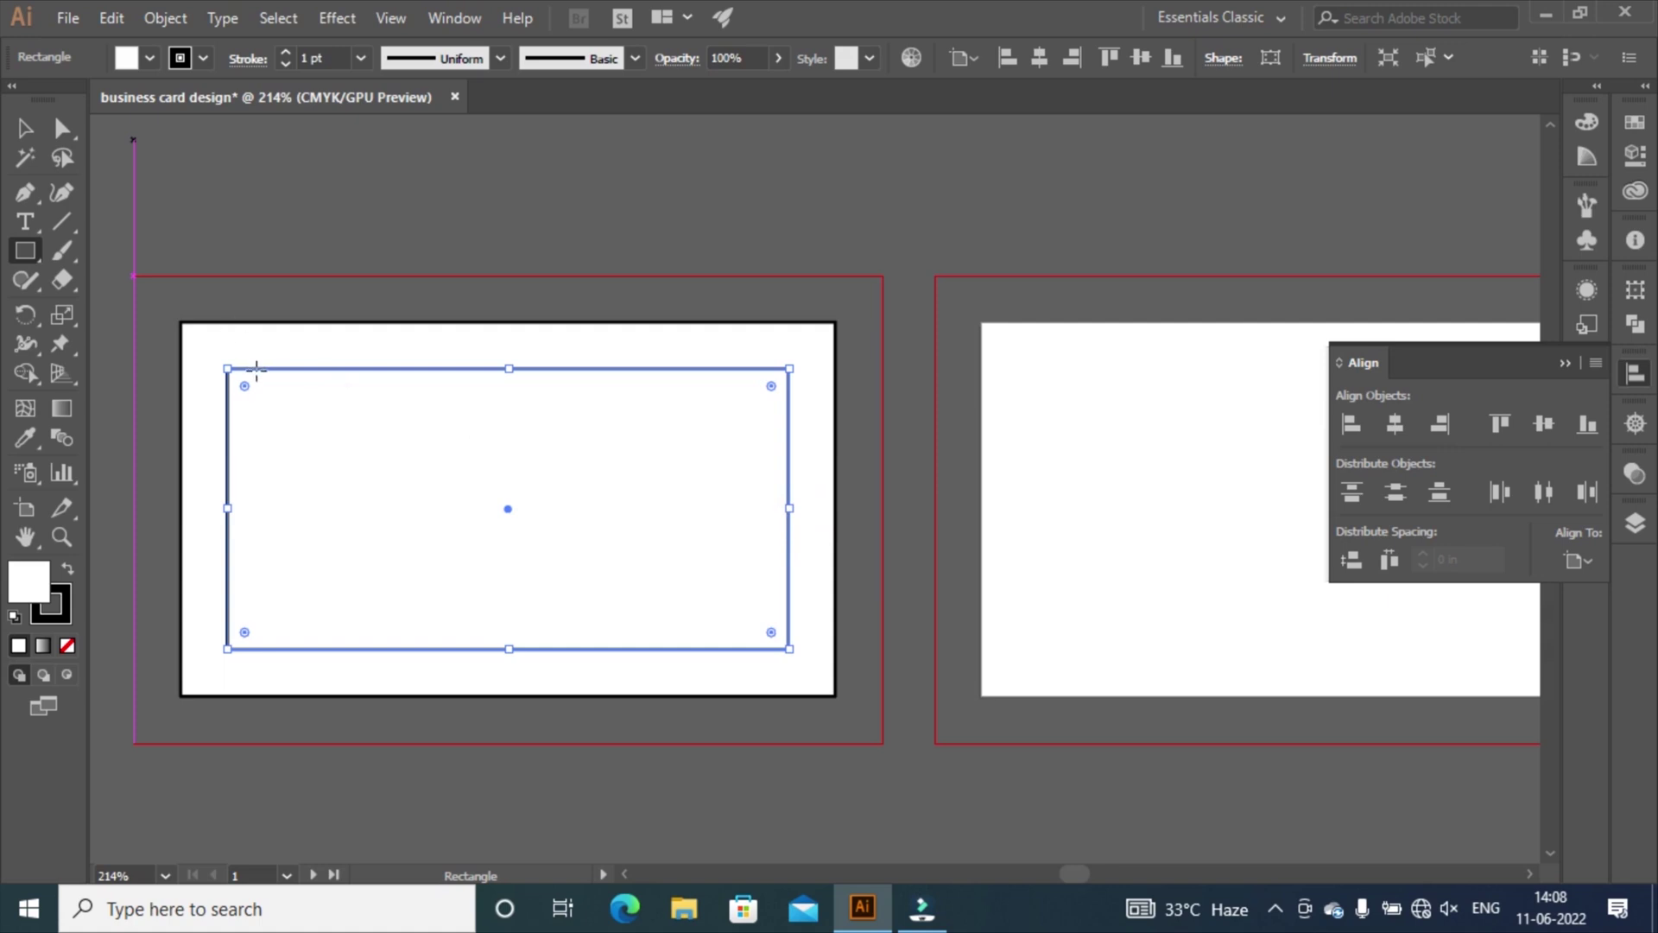
right_click(256, 372)
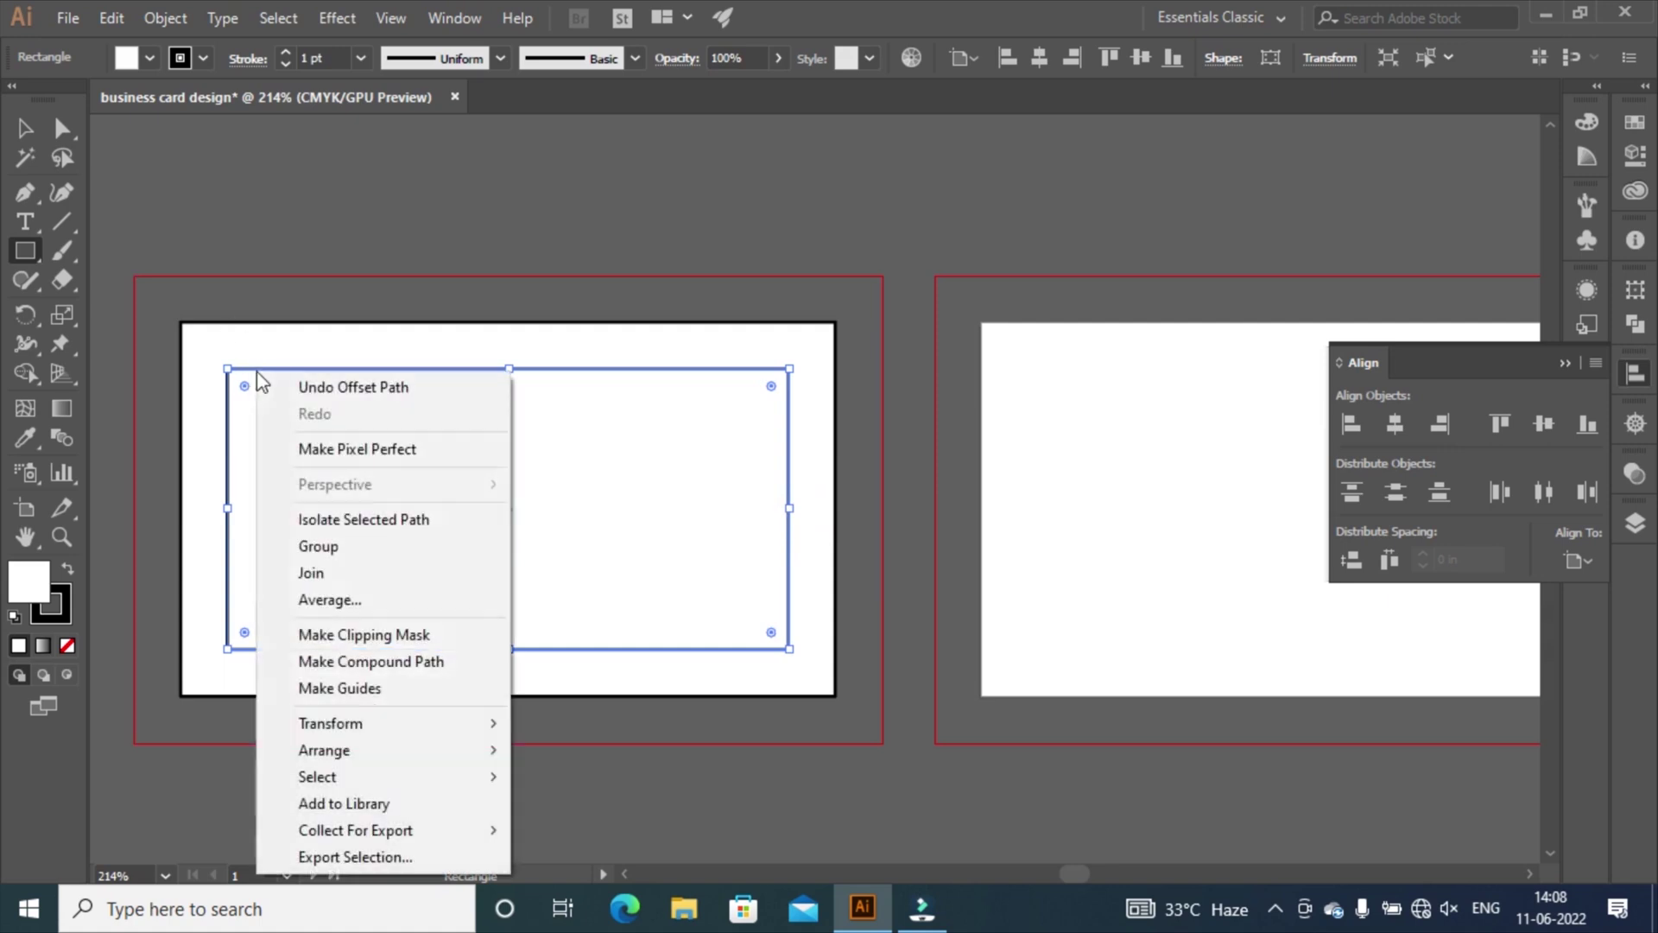
left_click(408, 690)
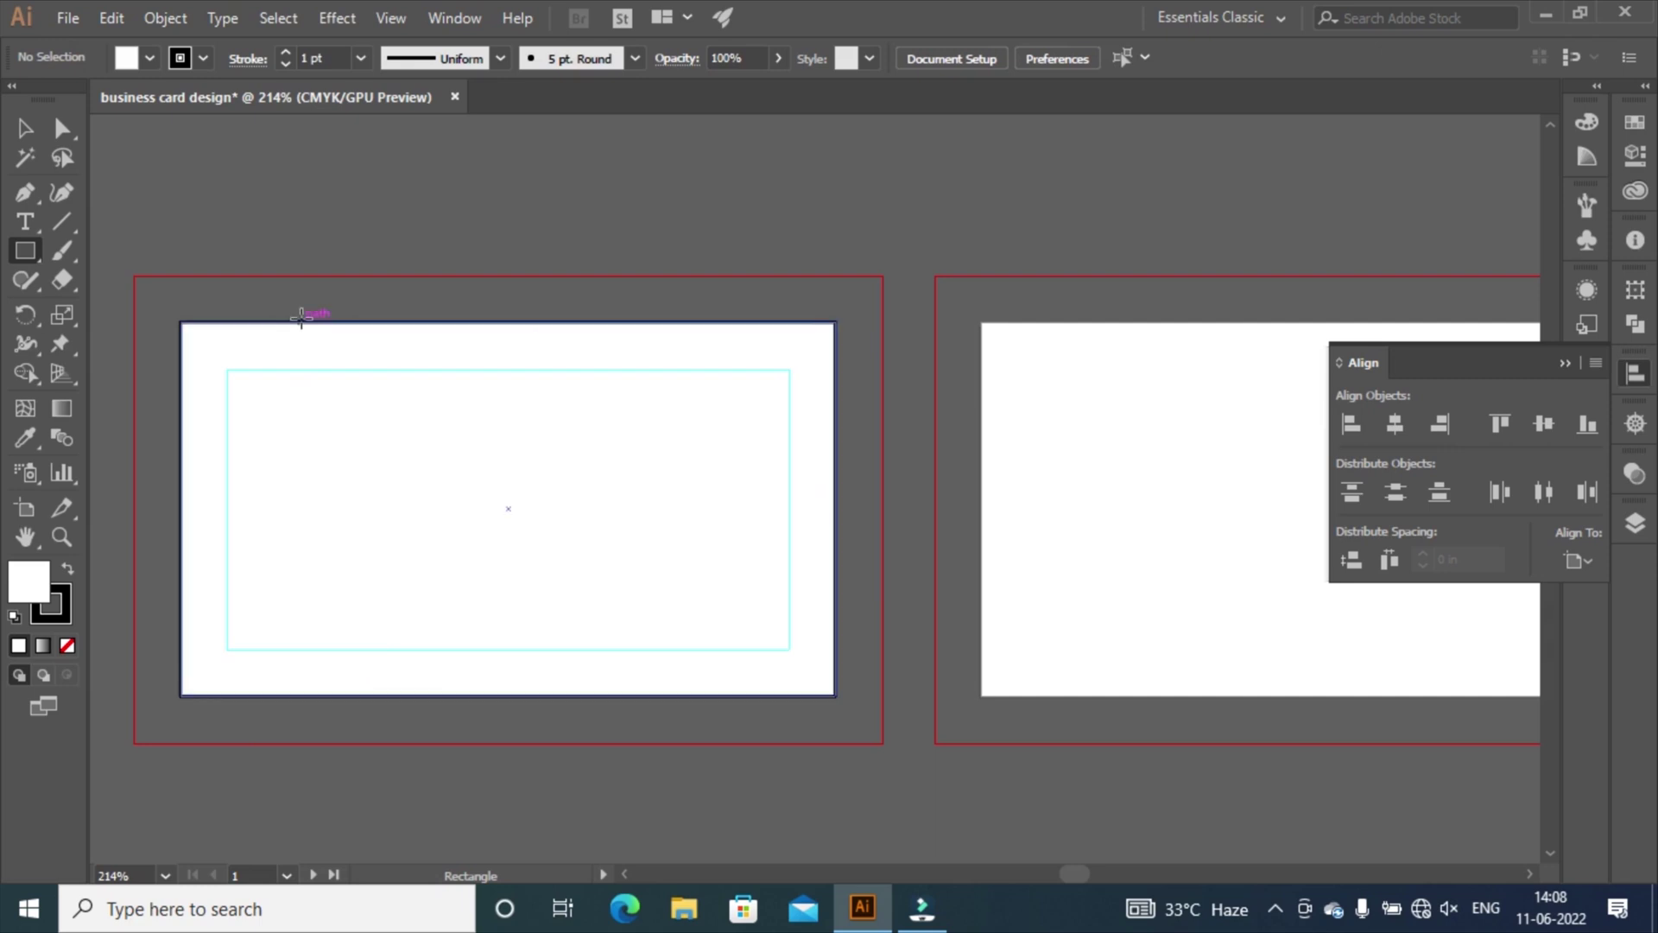
Convert the outer card-sized rectangle into guides as well.
right_click(301, 318)
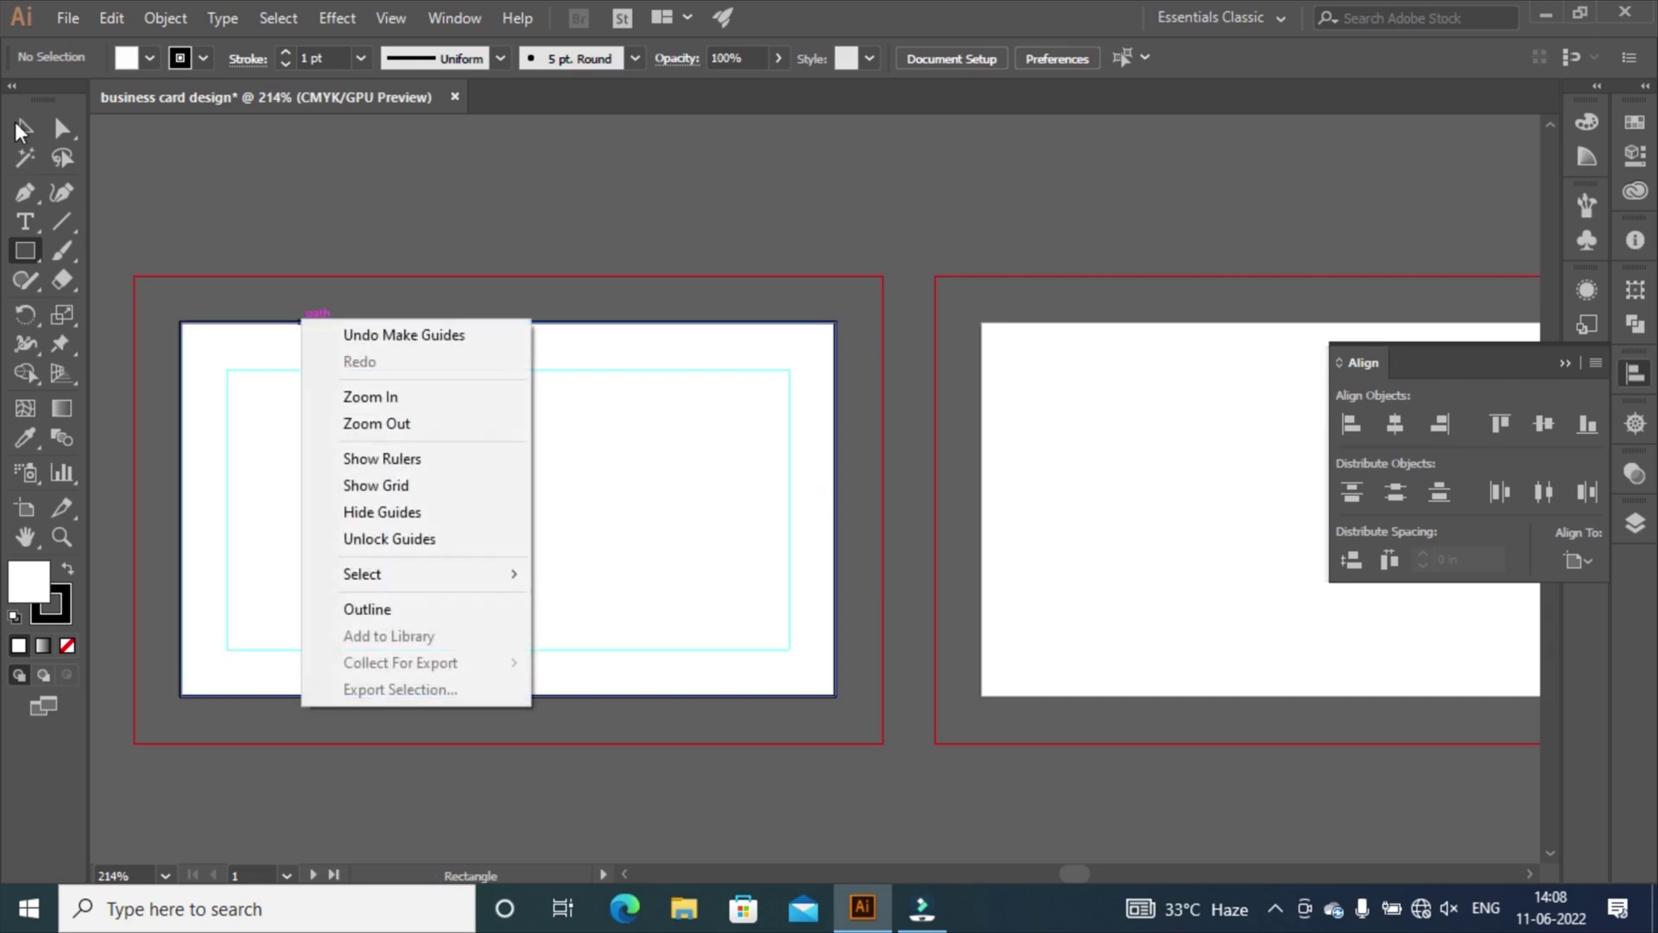
left_click(19, 128)
right_click(296, 324)
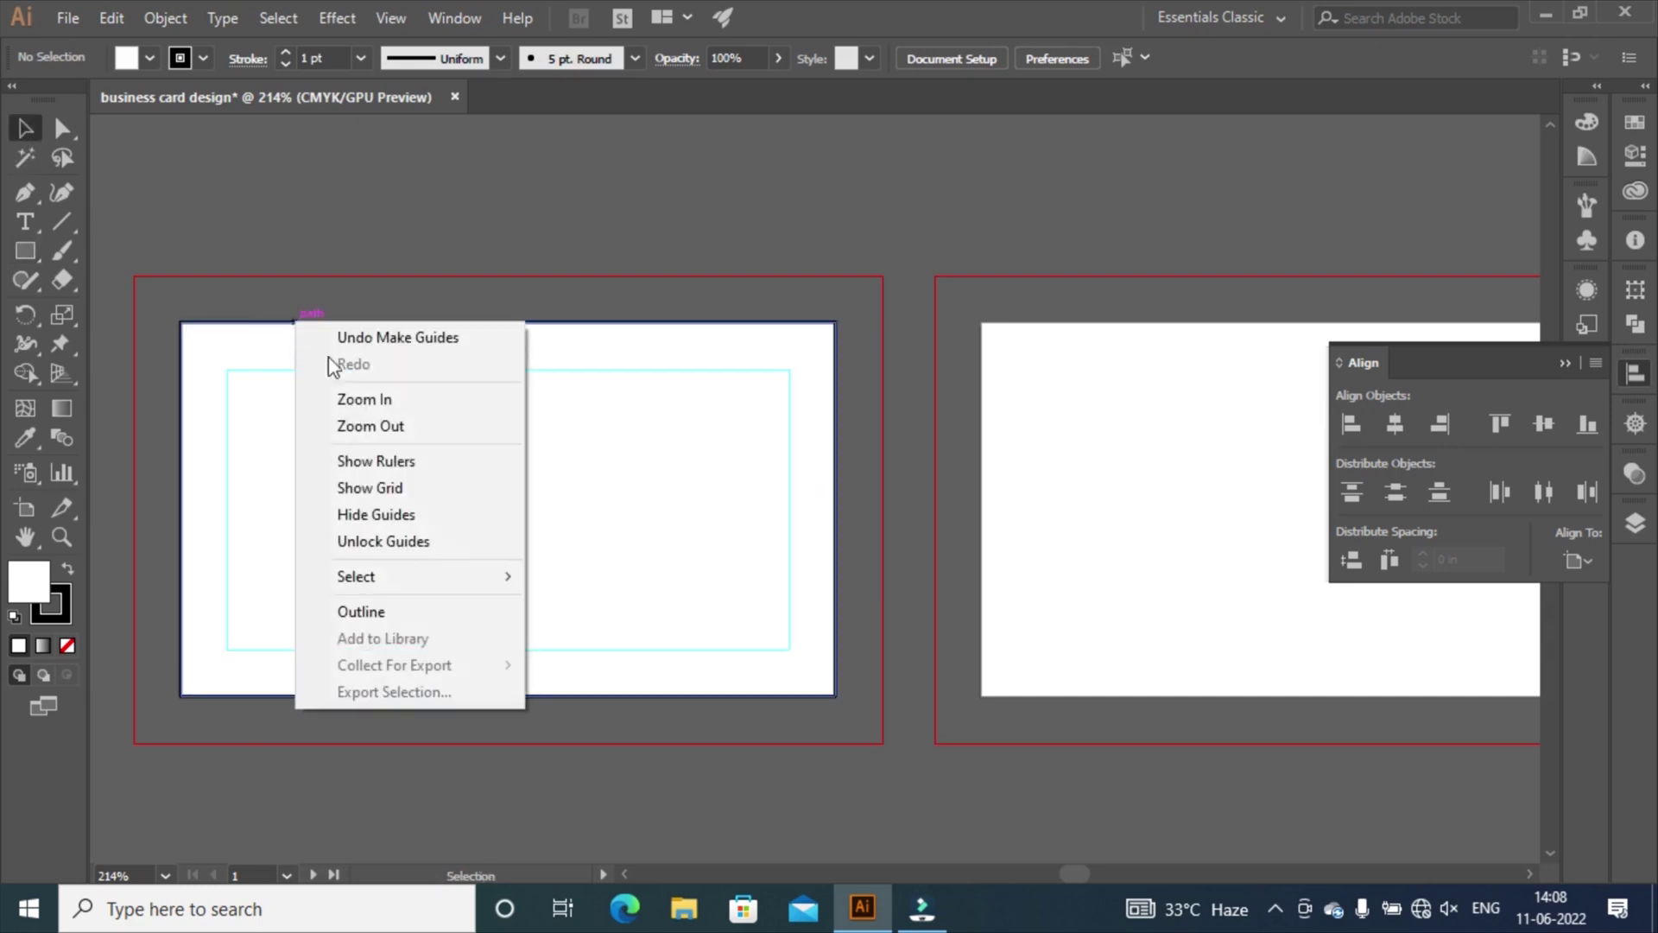
left_click(542, 325)
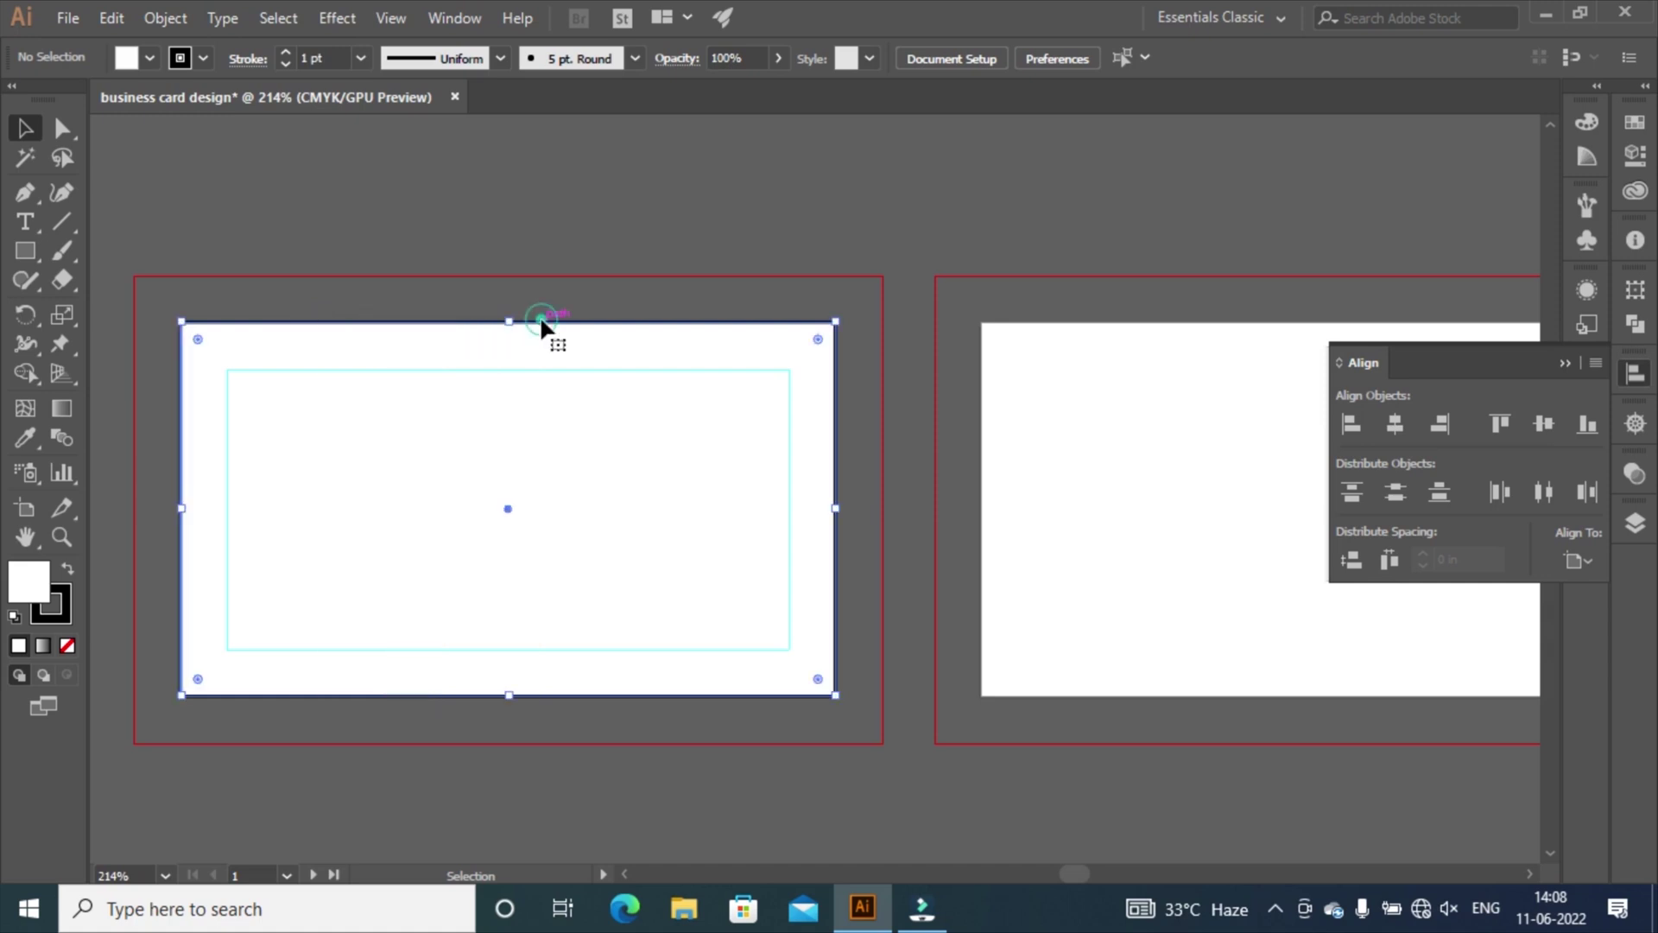
right_click(544, 326)
left_click(609, 639)
left_click(609, 640)
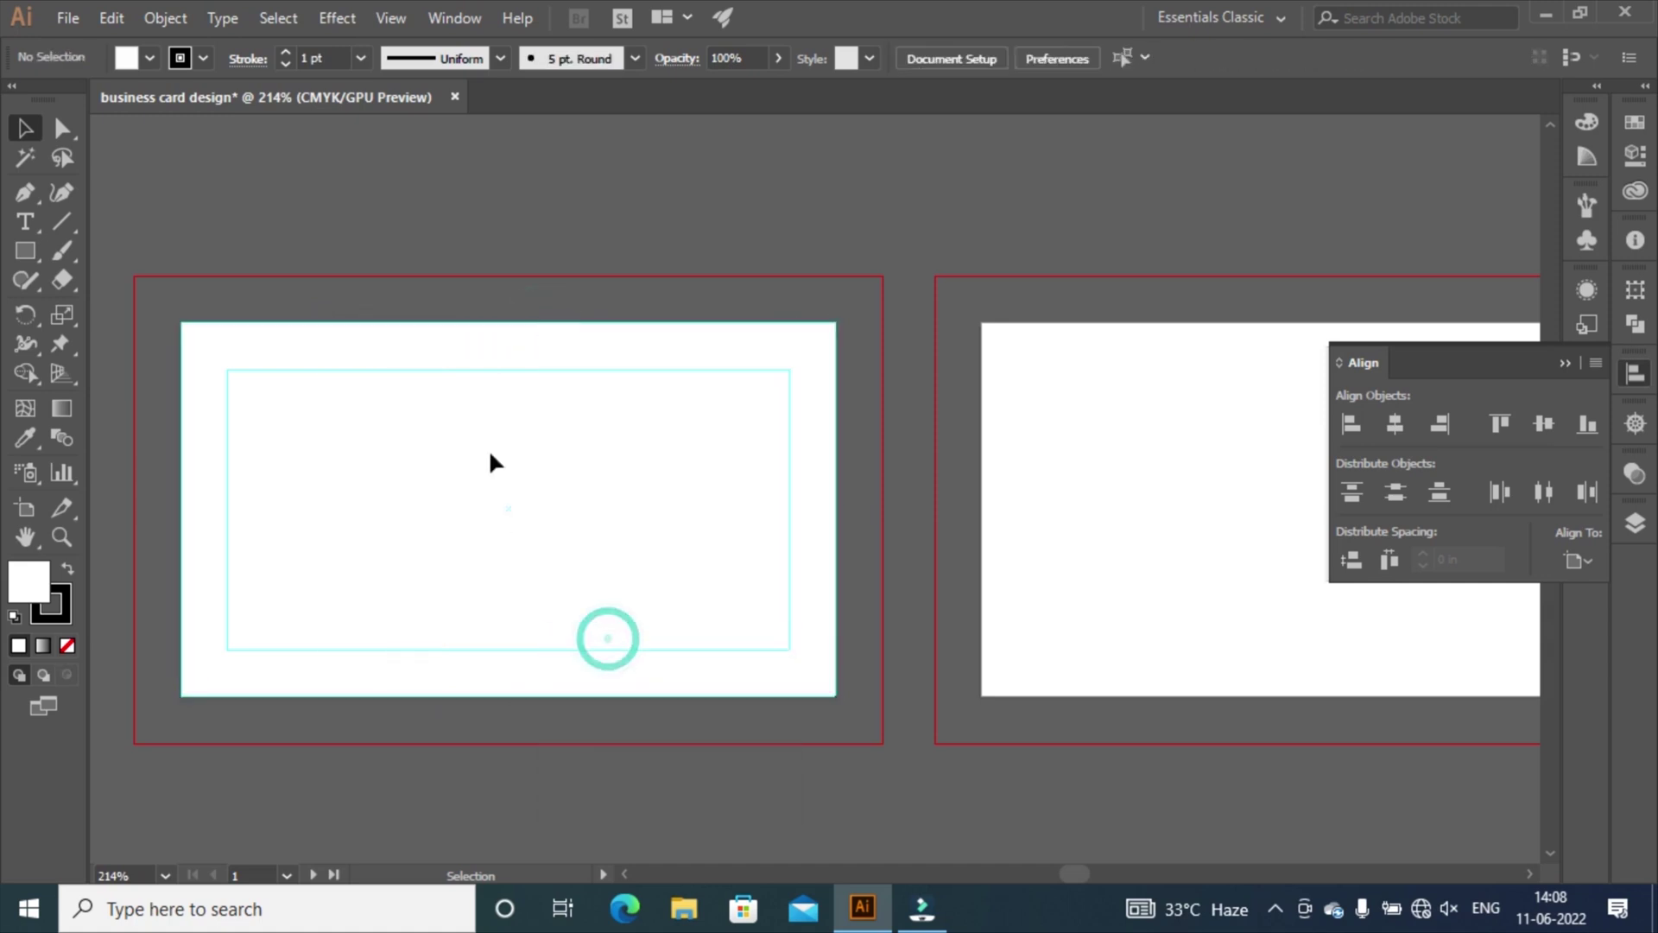
right_click(481, 367)
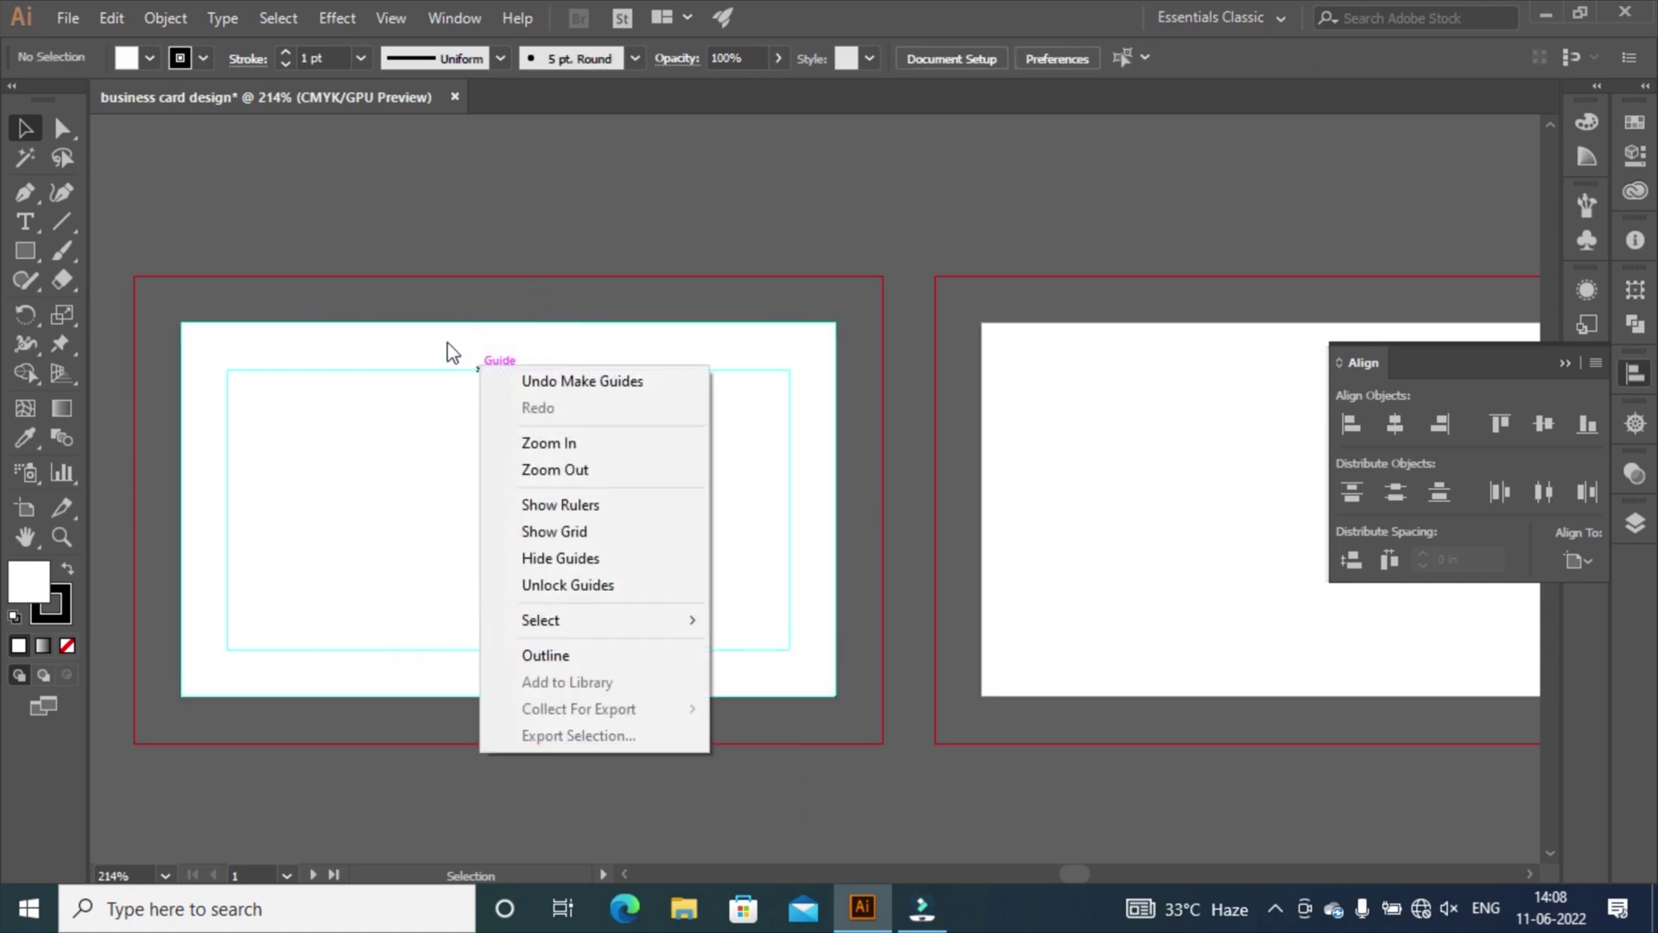
key("Escape")
left_click(420, 319)
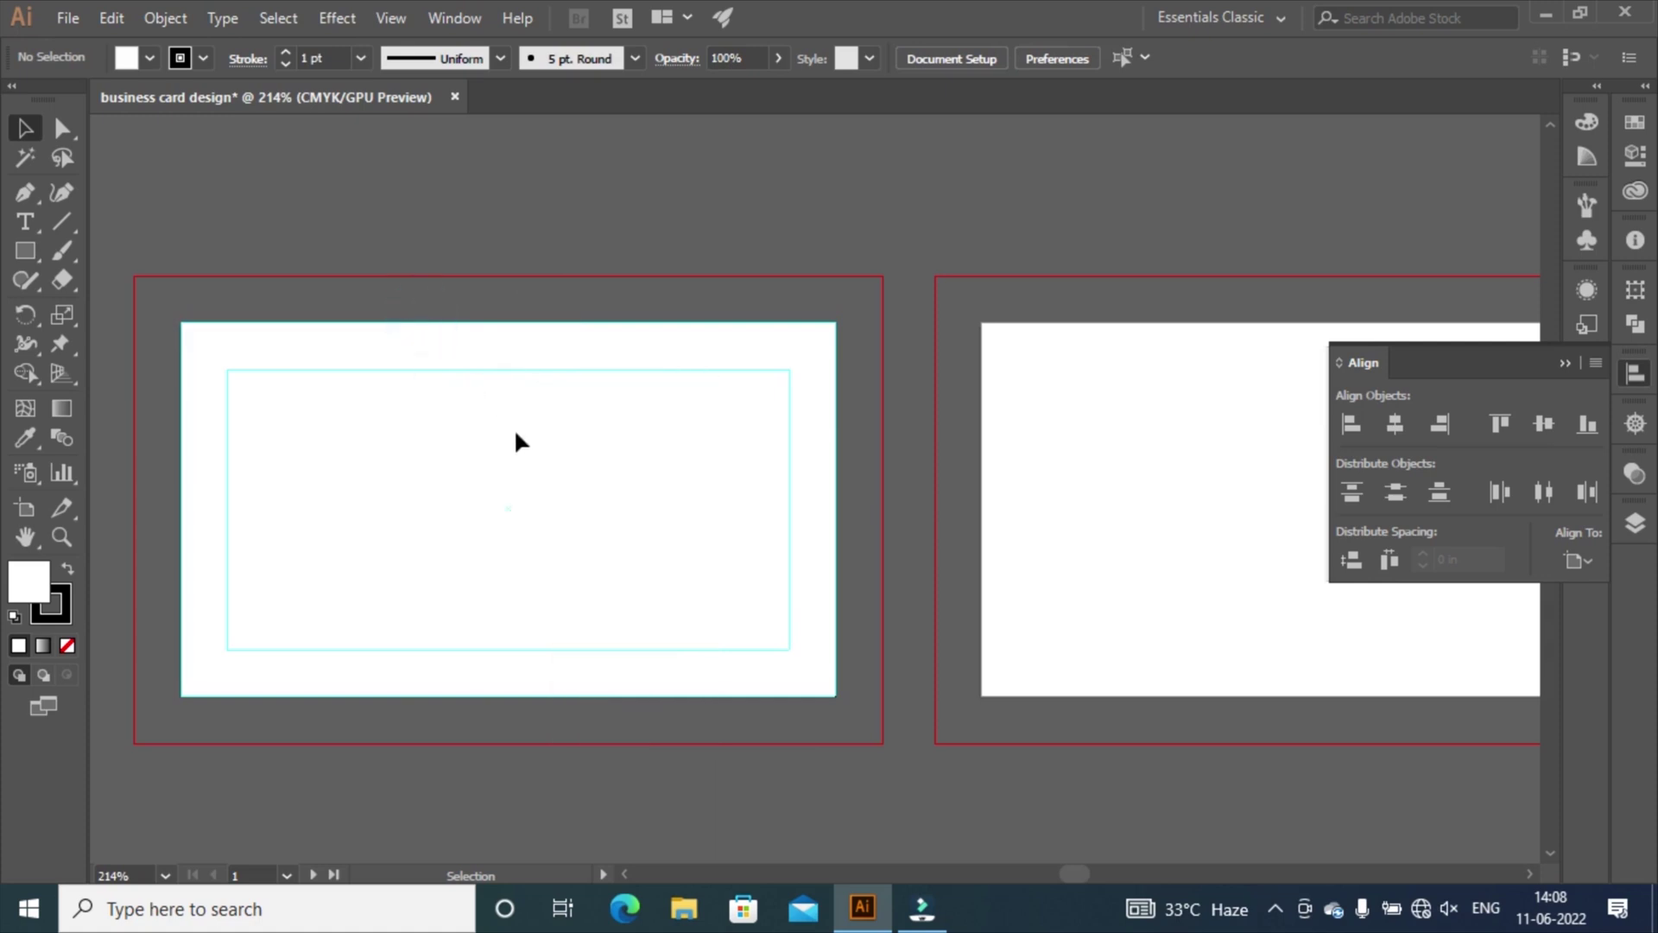
left_click(25, 536)
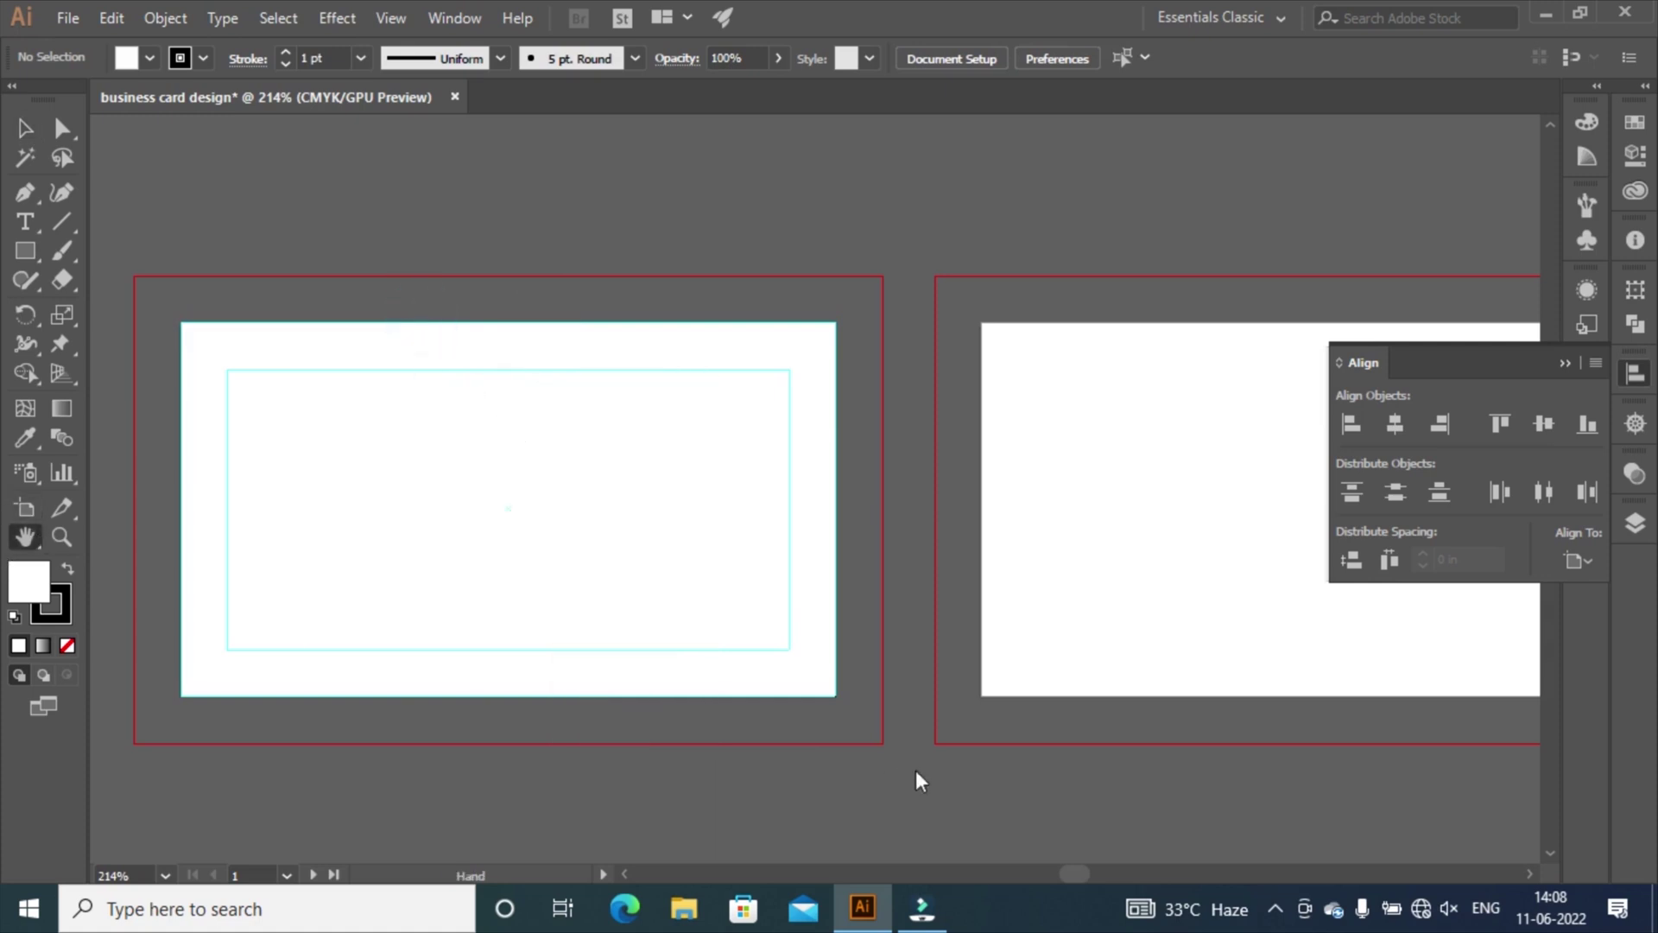
Create a 3.5 × 2 in rectangle centered on the right (back) artboard.
left_click_drag(929, 746, 558, 733)
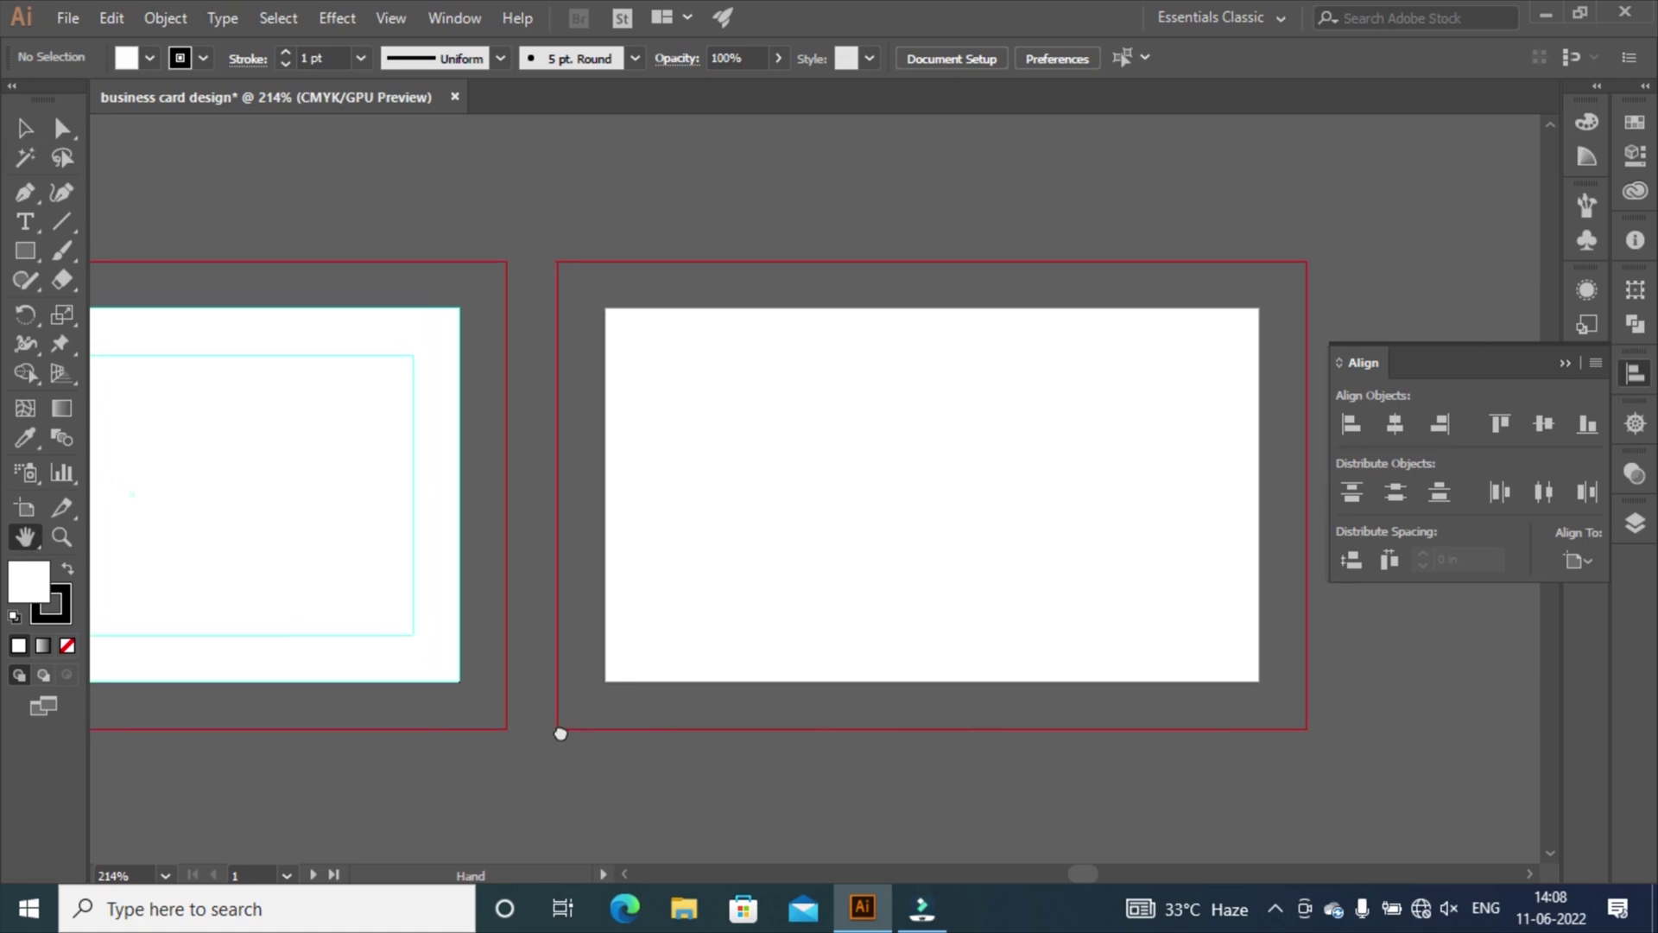
left_click(25, 251)
left_click(1148, 444)
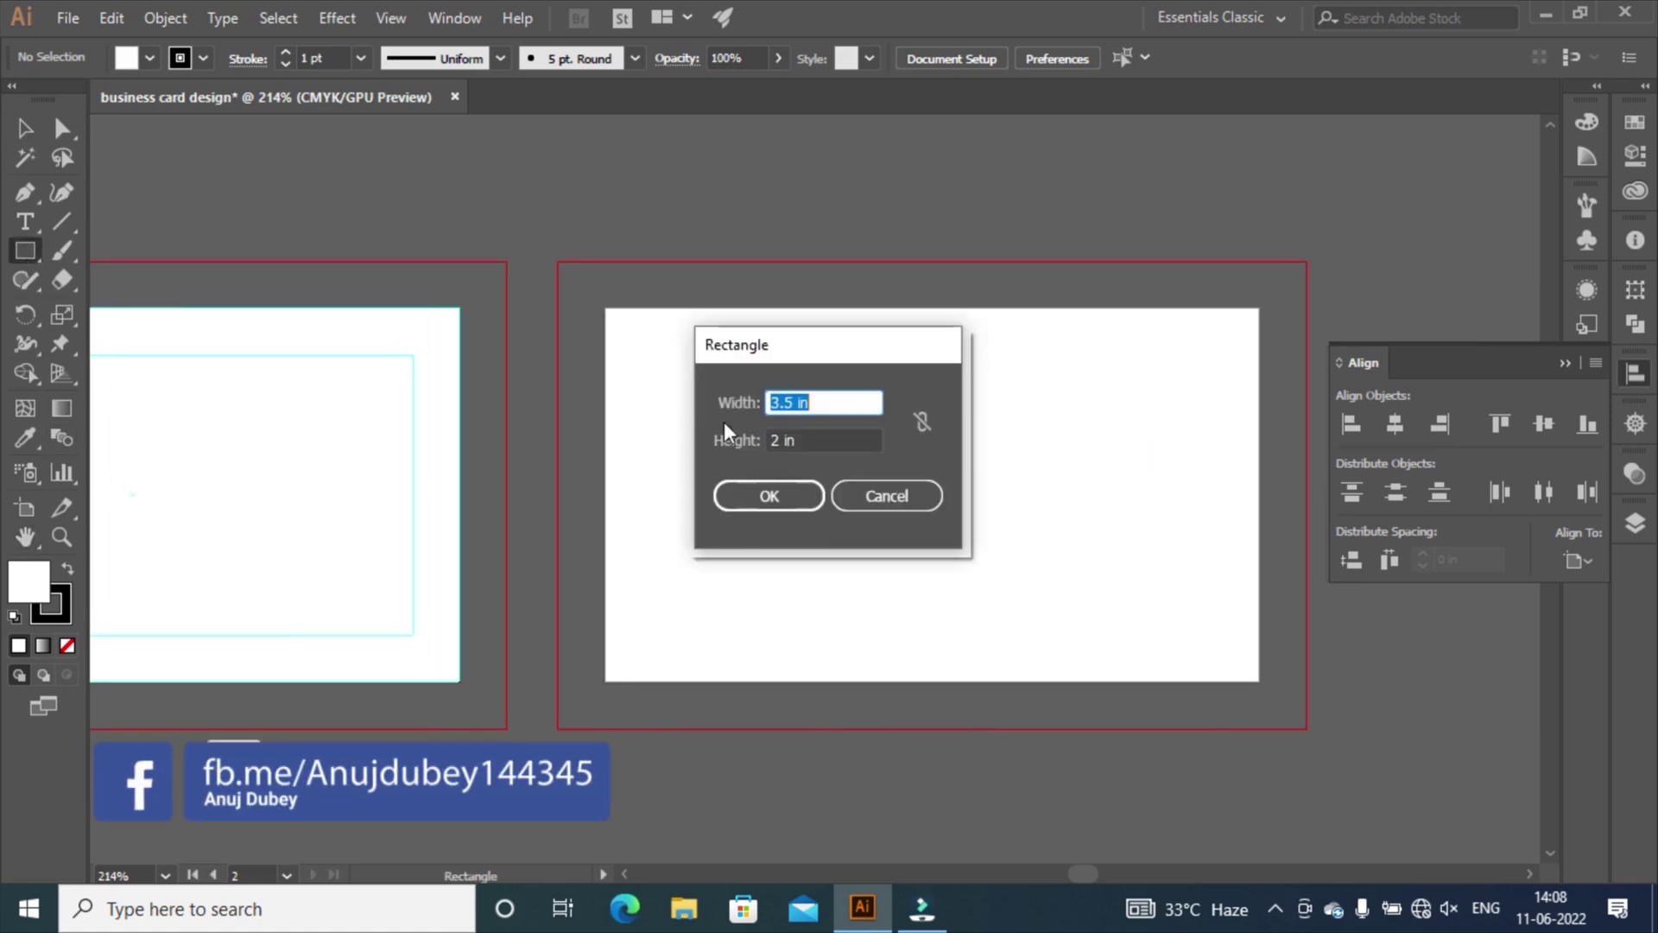
left_click(749, 504)
left_click(1395, 423)
left_click(1544, 423)
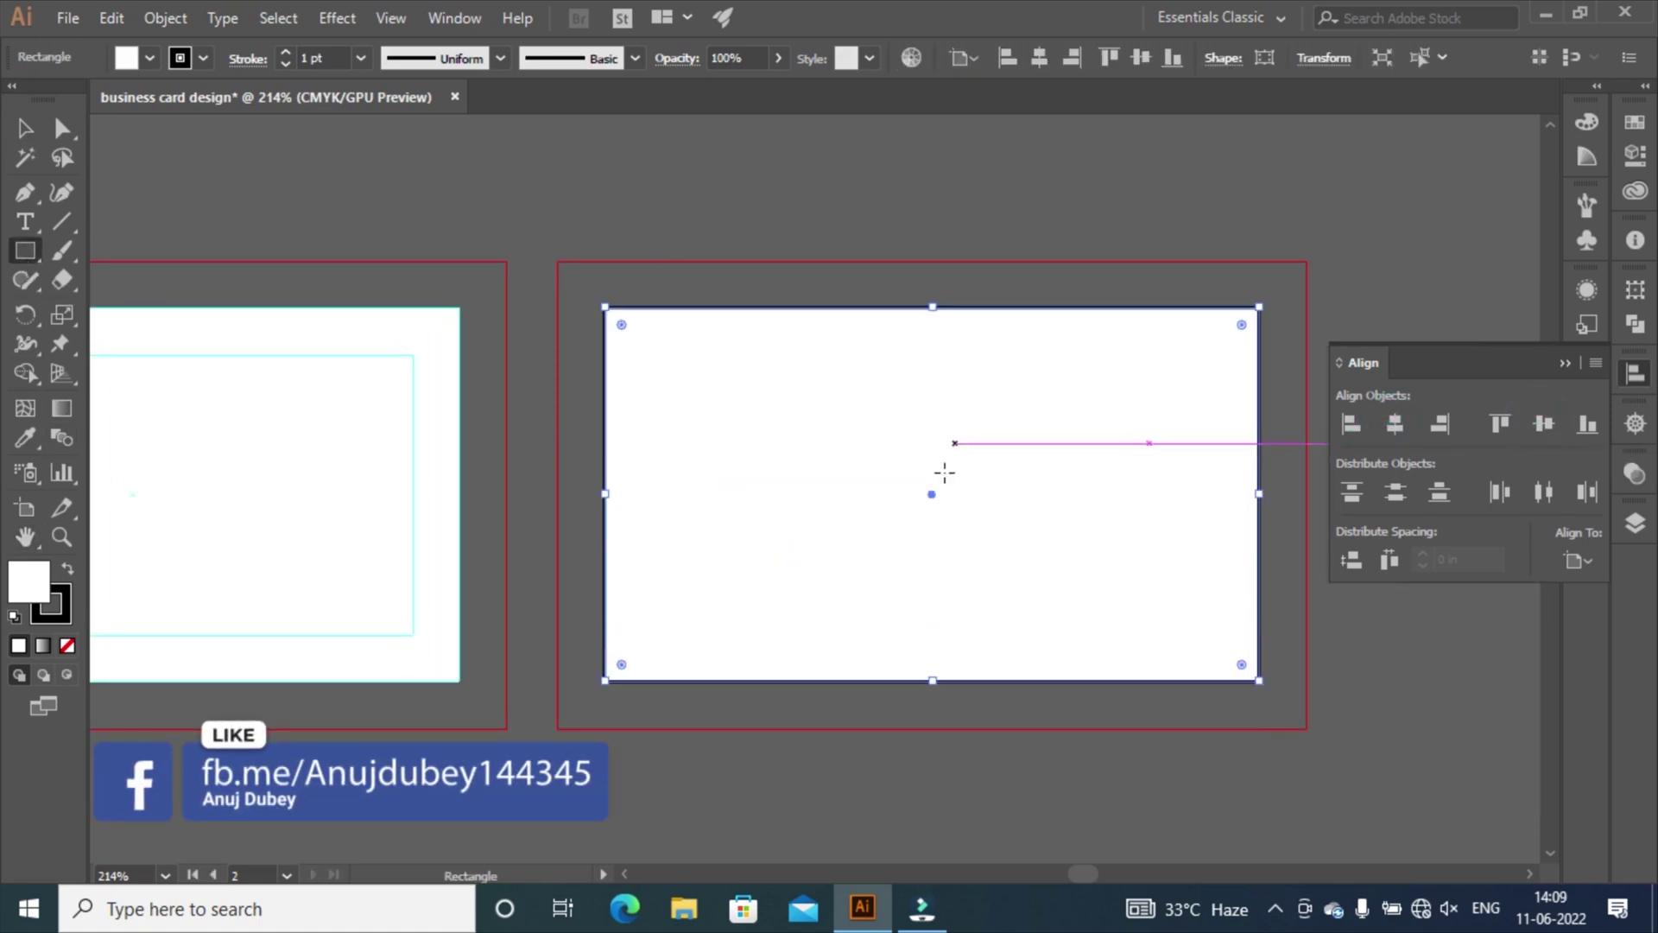
Offset it by -0.25 in and make both the inset and outer rectangles guides.
left_click(176, 24)
left_click(322, 541)
left_click(693, 629)
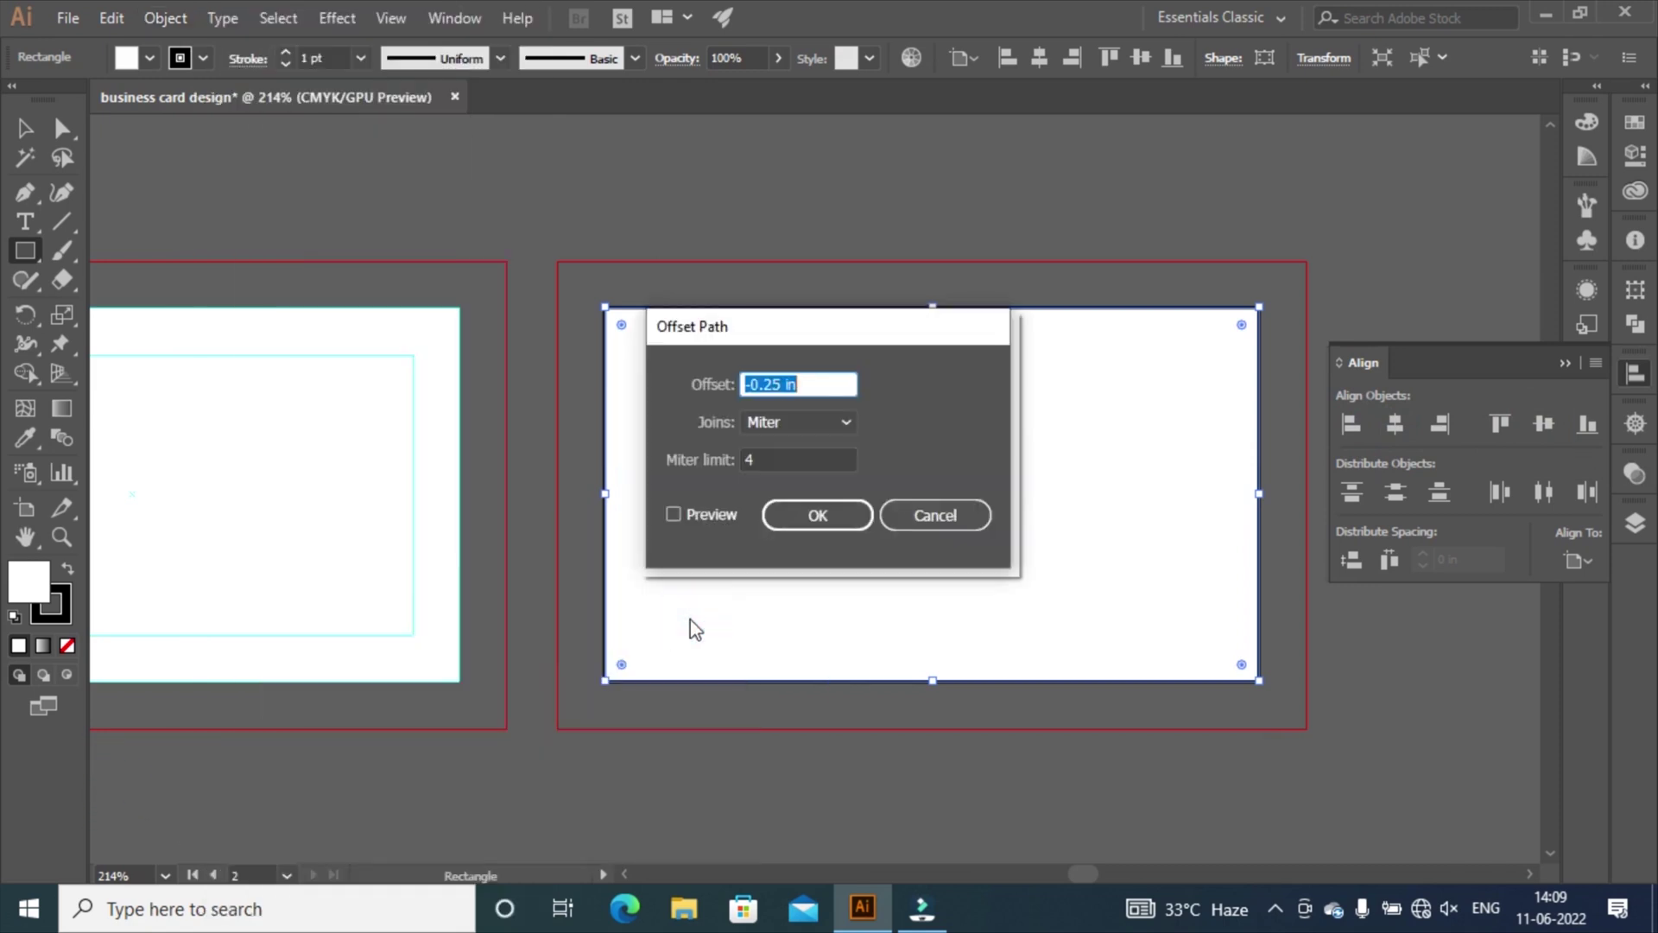
left_click(782, 515)
right_click(802, 359)
left_click(944, 674)
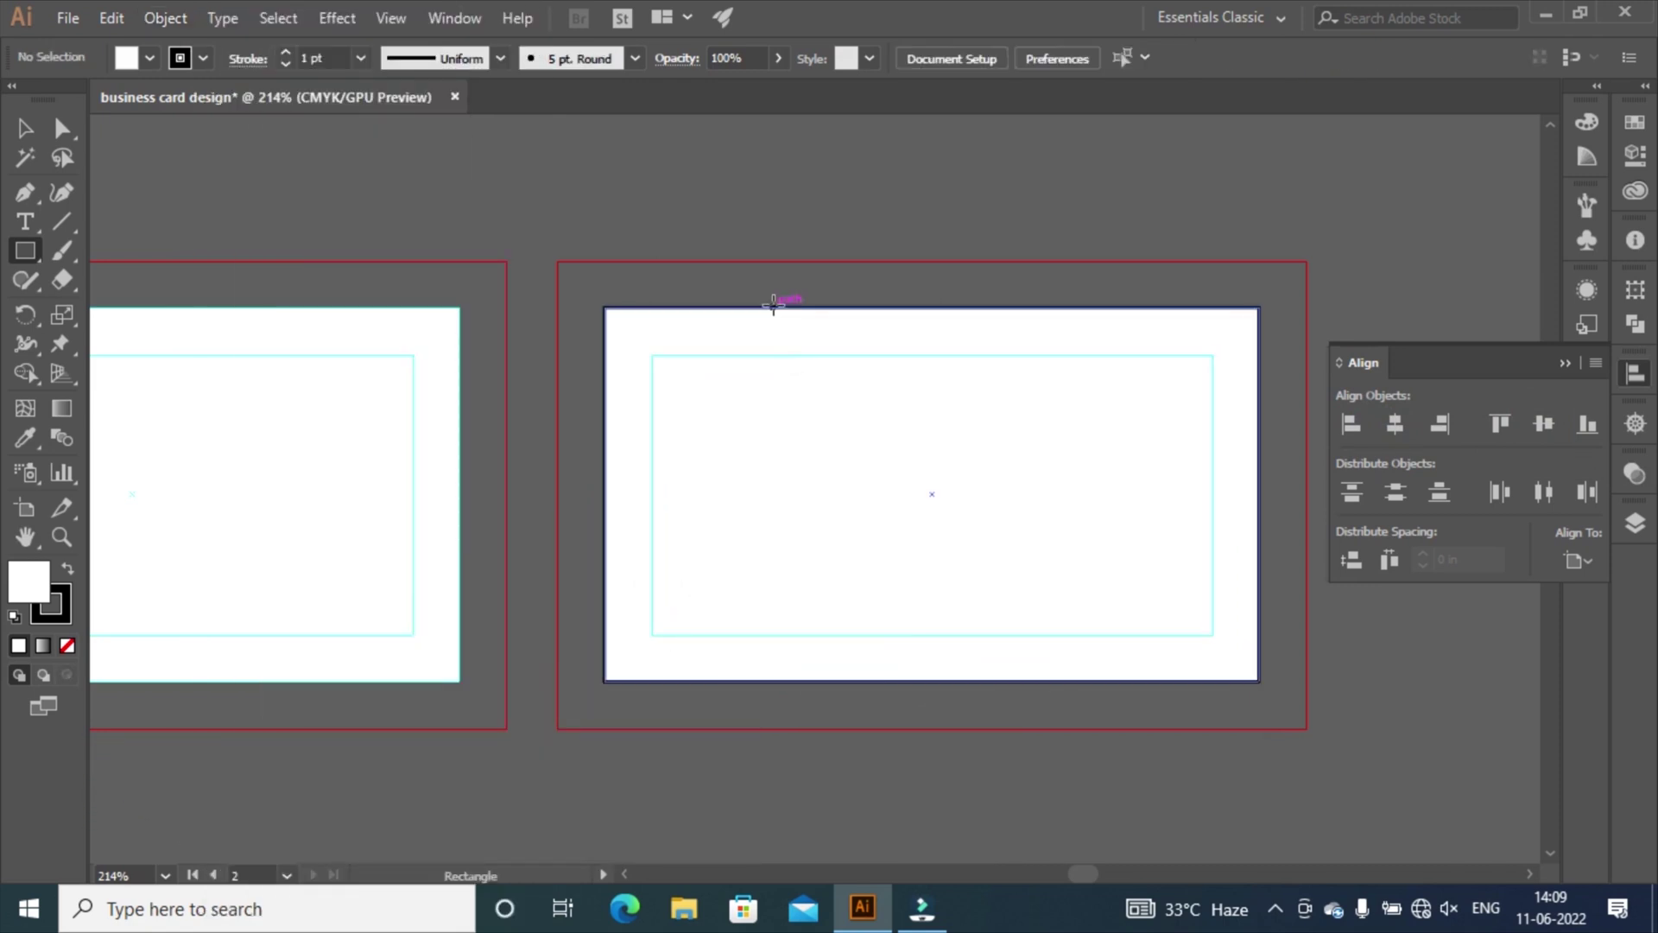
left_click(25, 129)
right_click(852, 314)
right_click(781, 311)
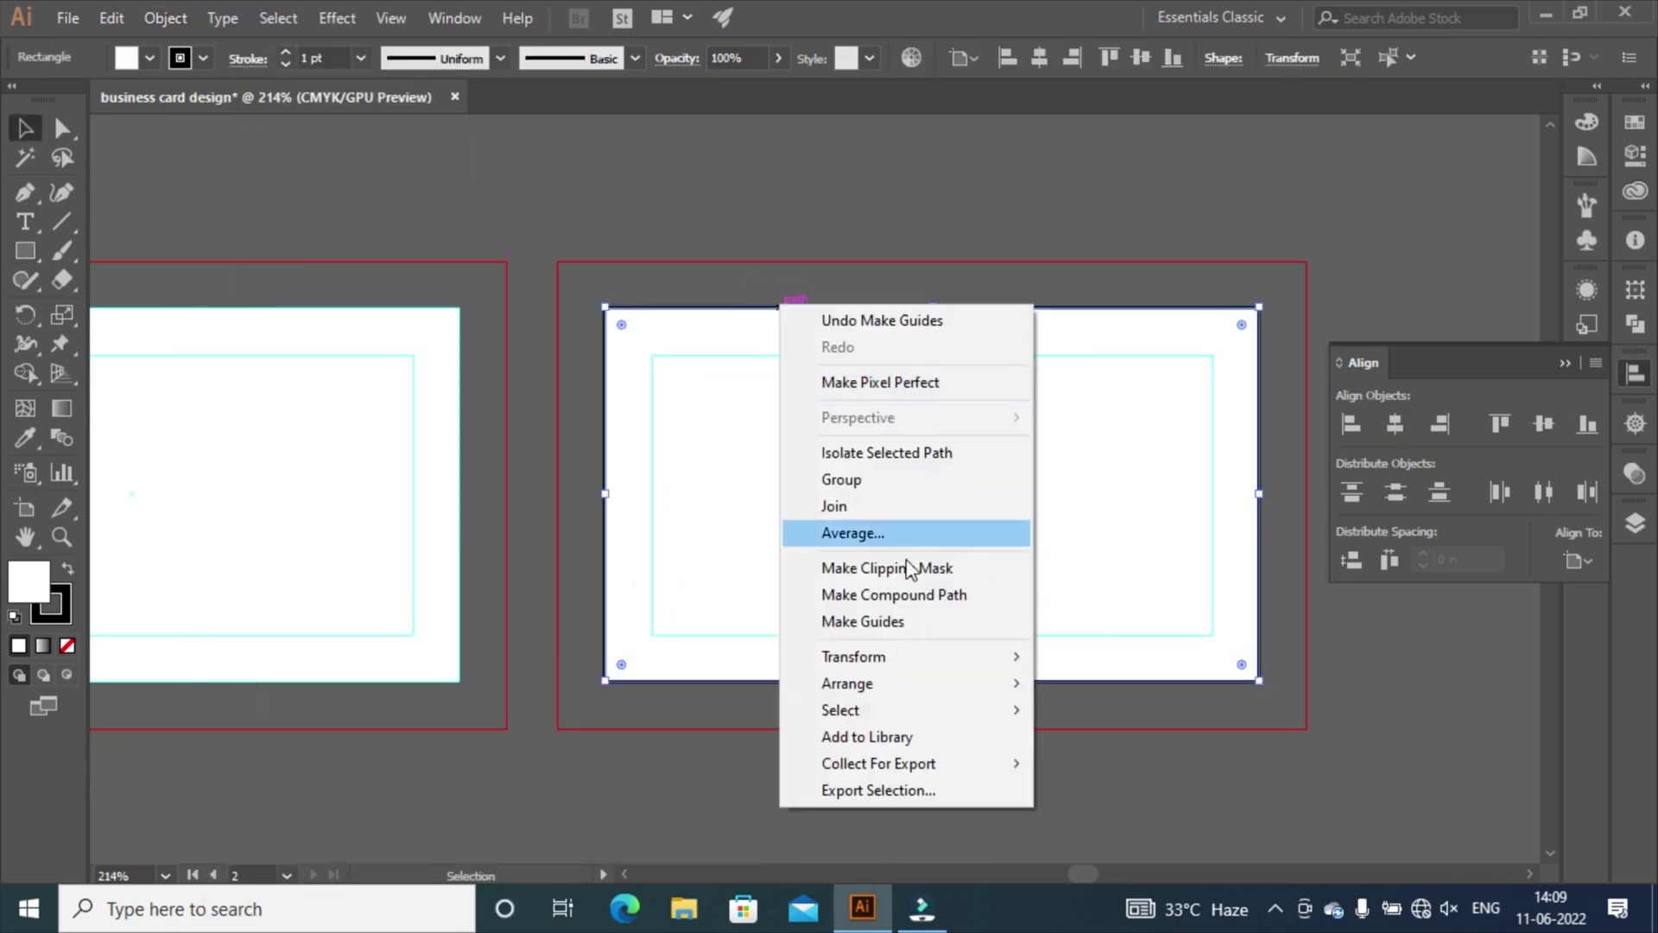
left_click(868, 615)
Draw a rectangle filling the front (left) artboard.
left_click_drag(1081, 874, 1074, 874)
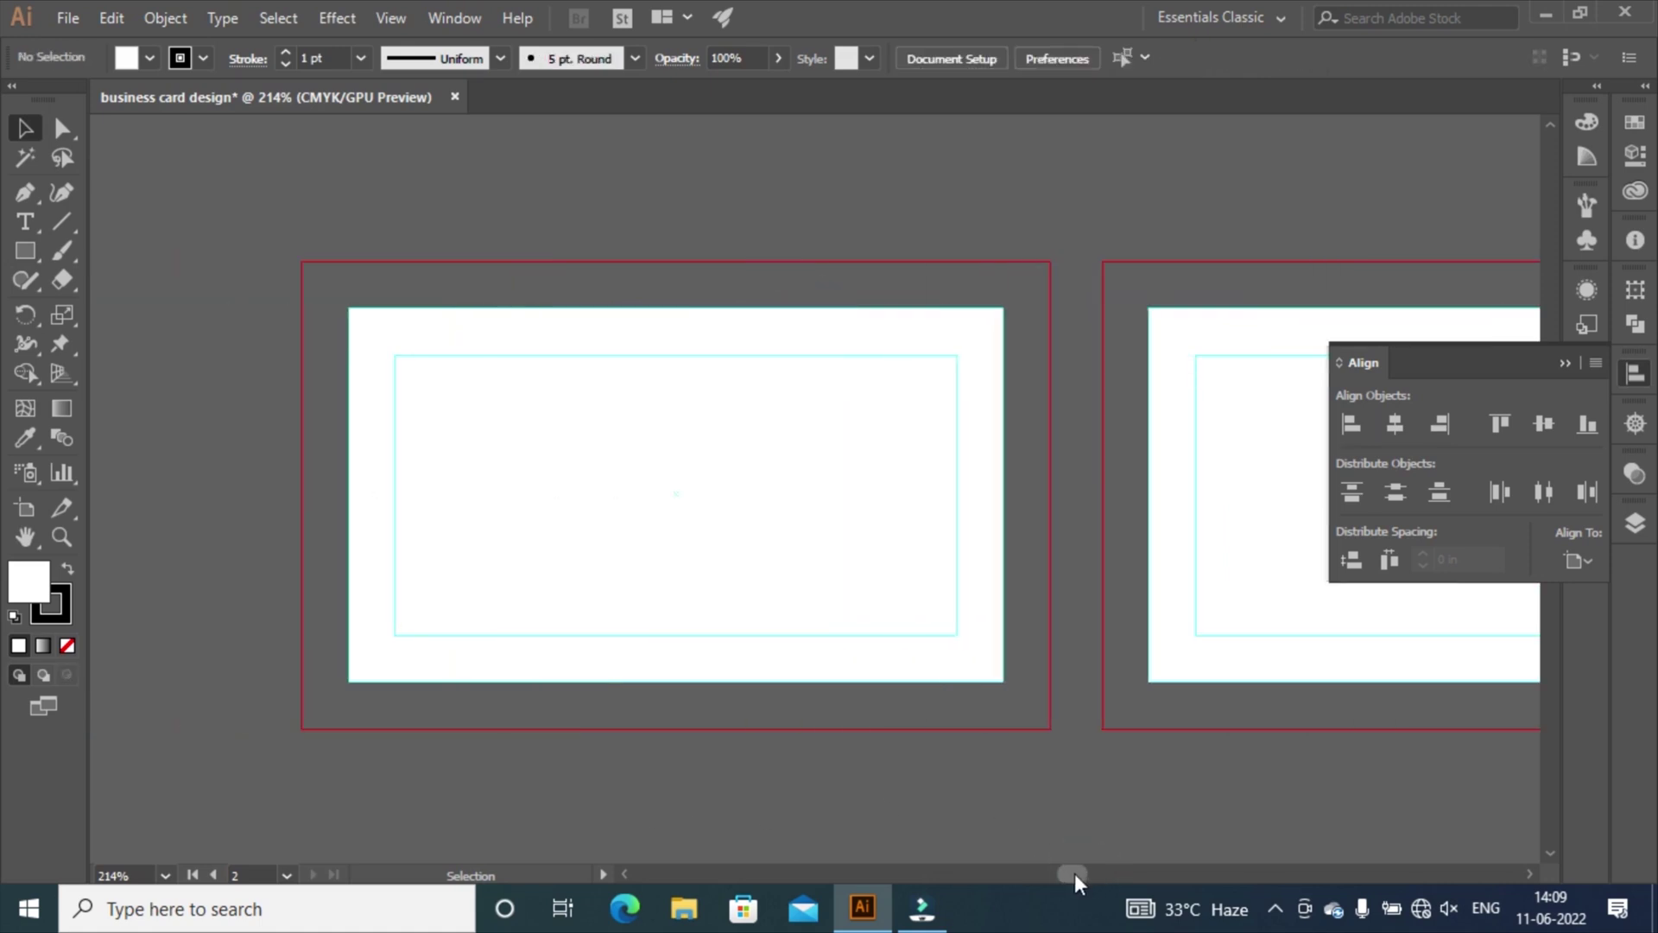
key("m")
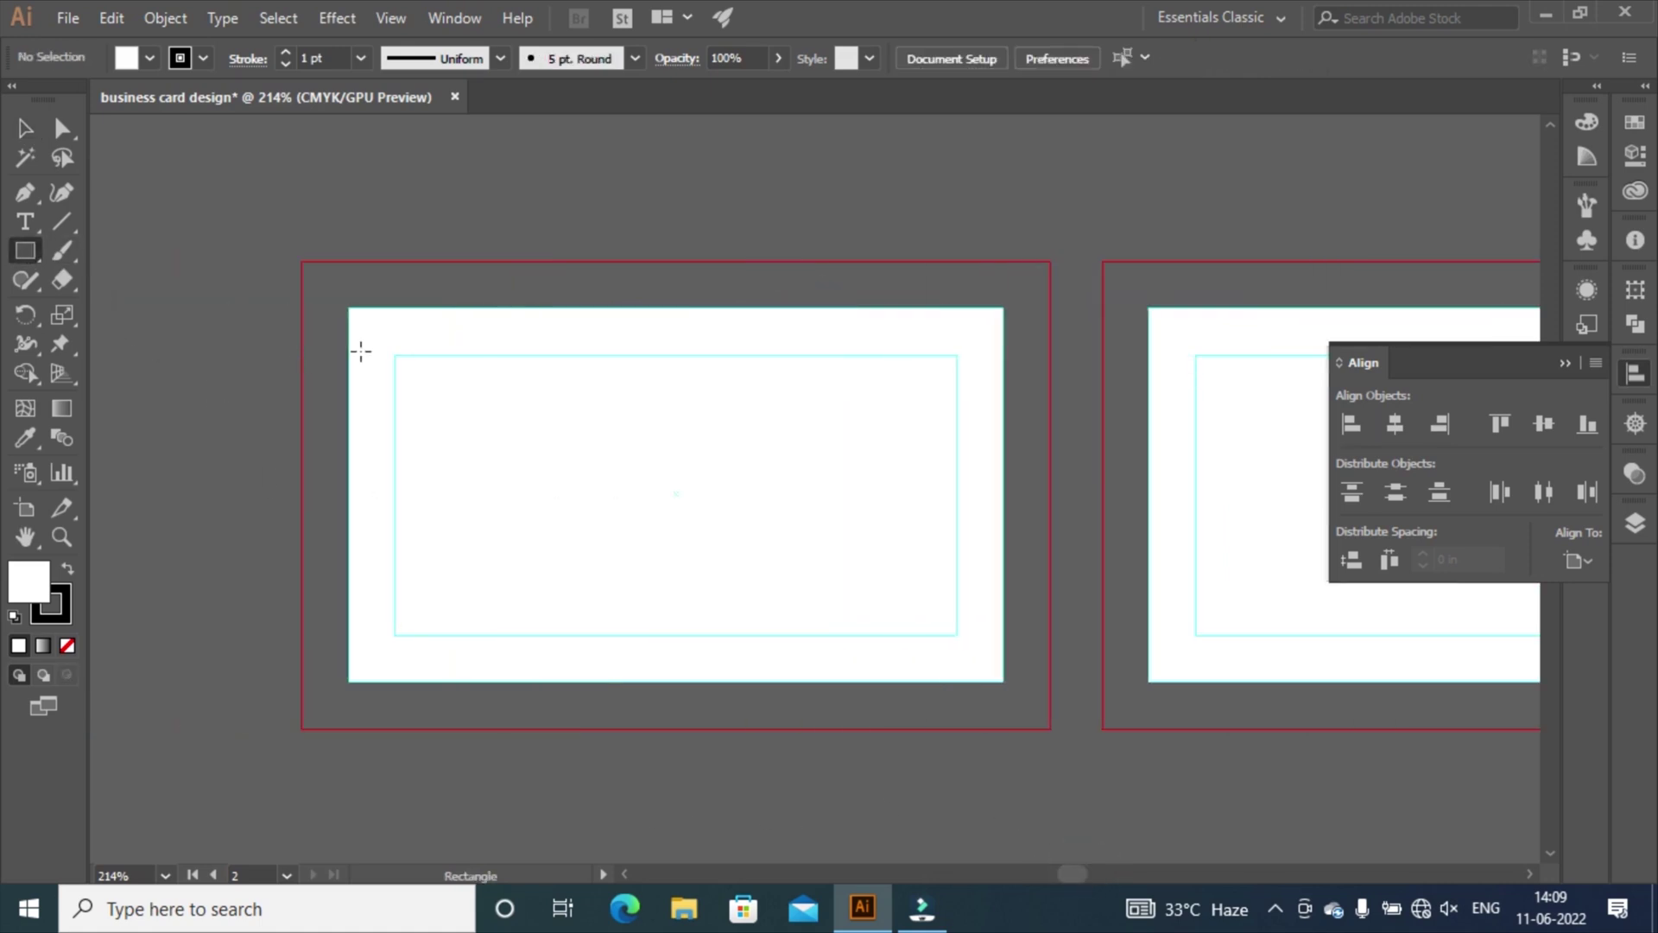
left_click_drag(350, 306, 1003, 679)
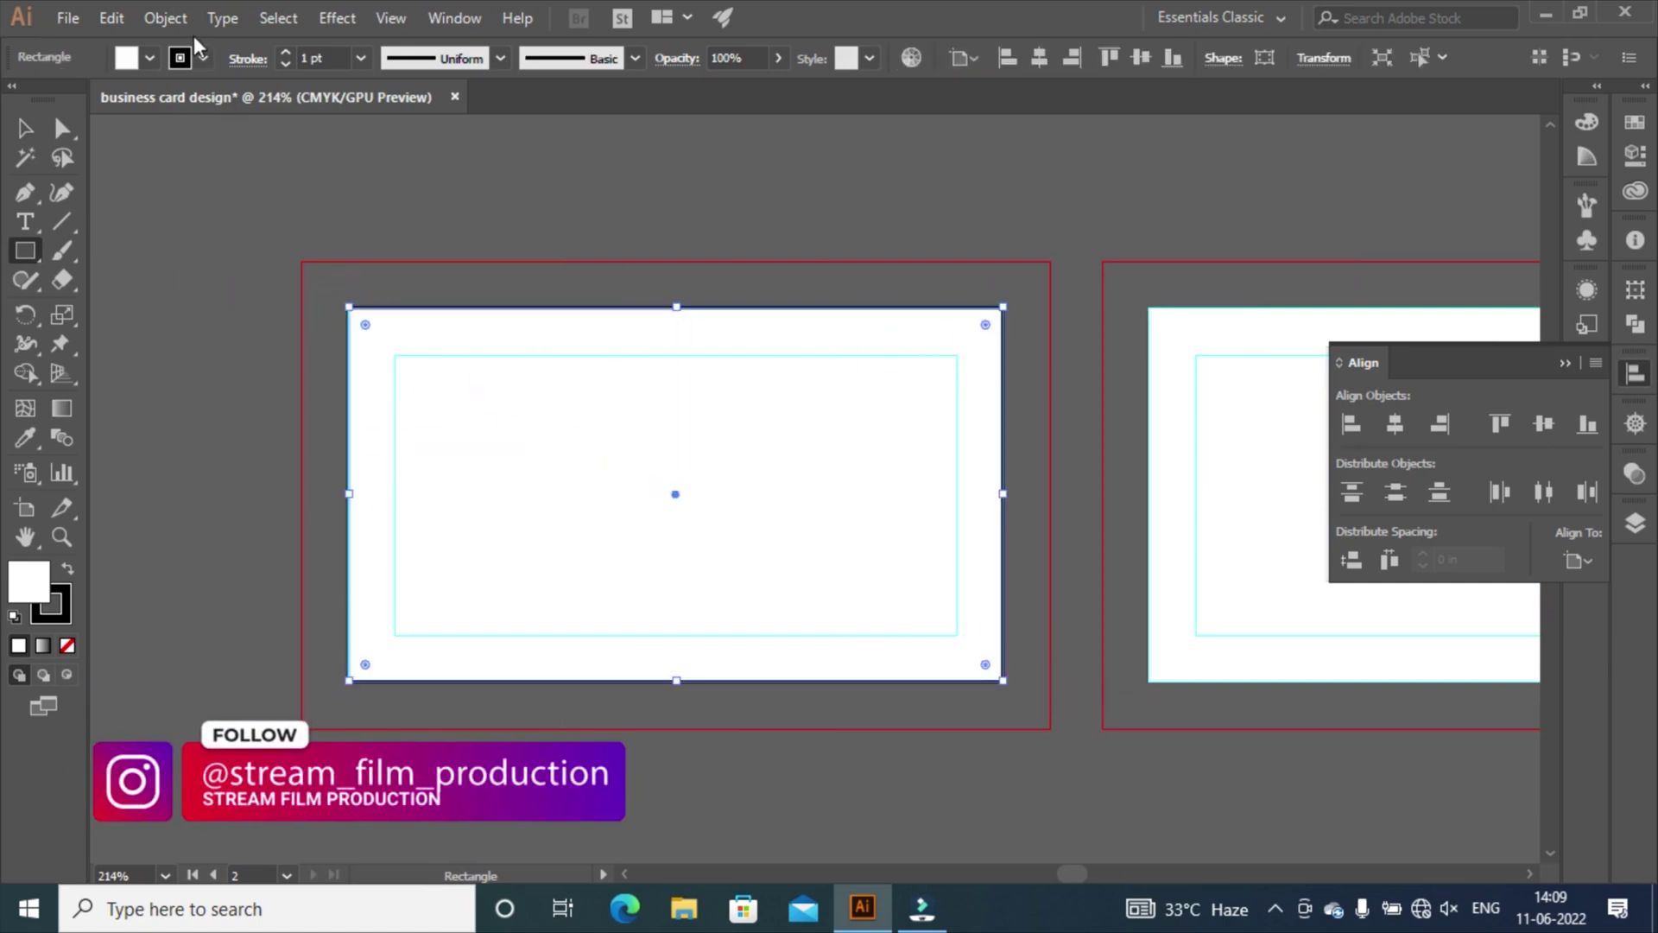
Remove the front rectangle's stroke and fill it with maroon #592831.
left_click(180, 58)
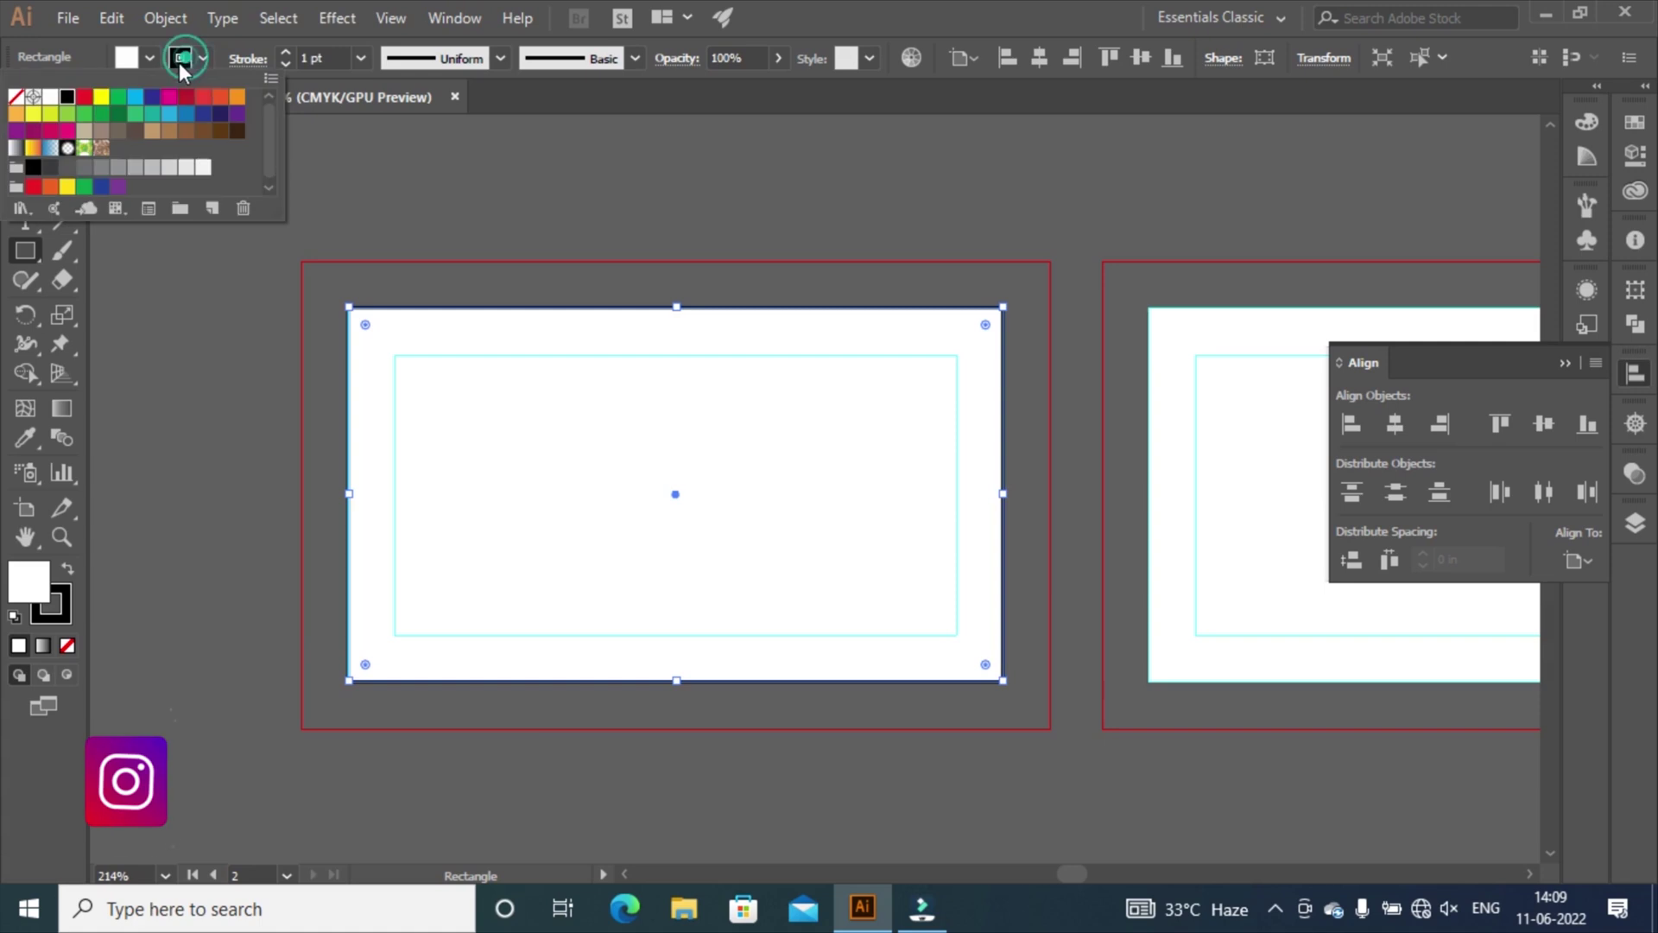
left_click(15, 97)
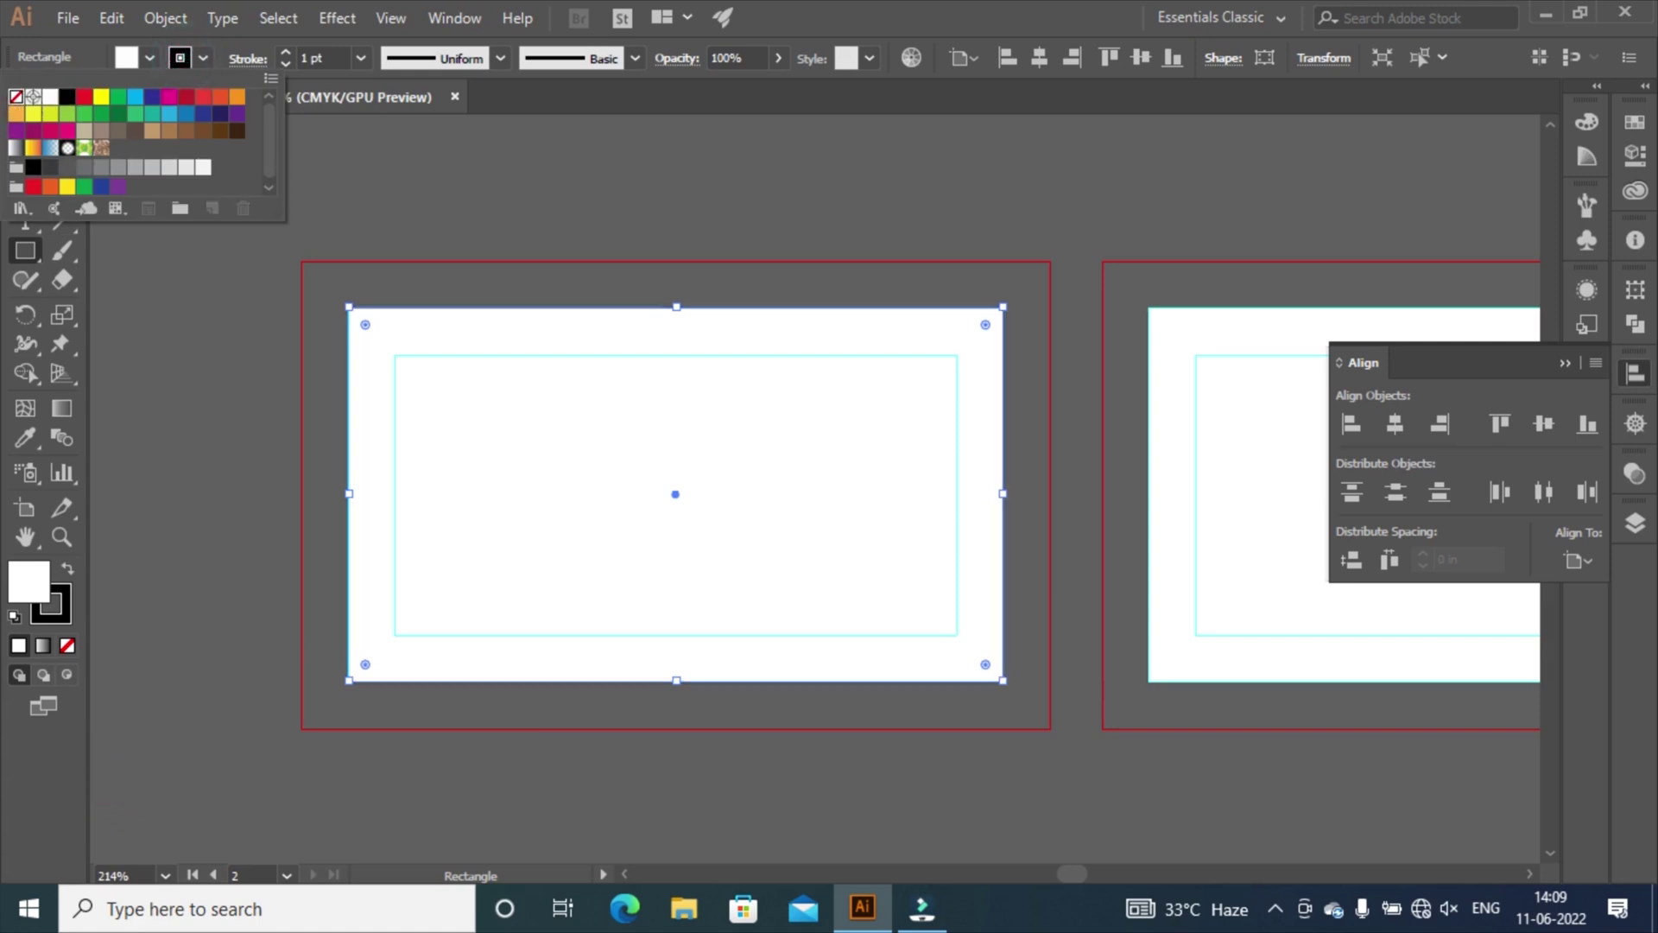
left_click(1635, 122)
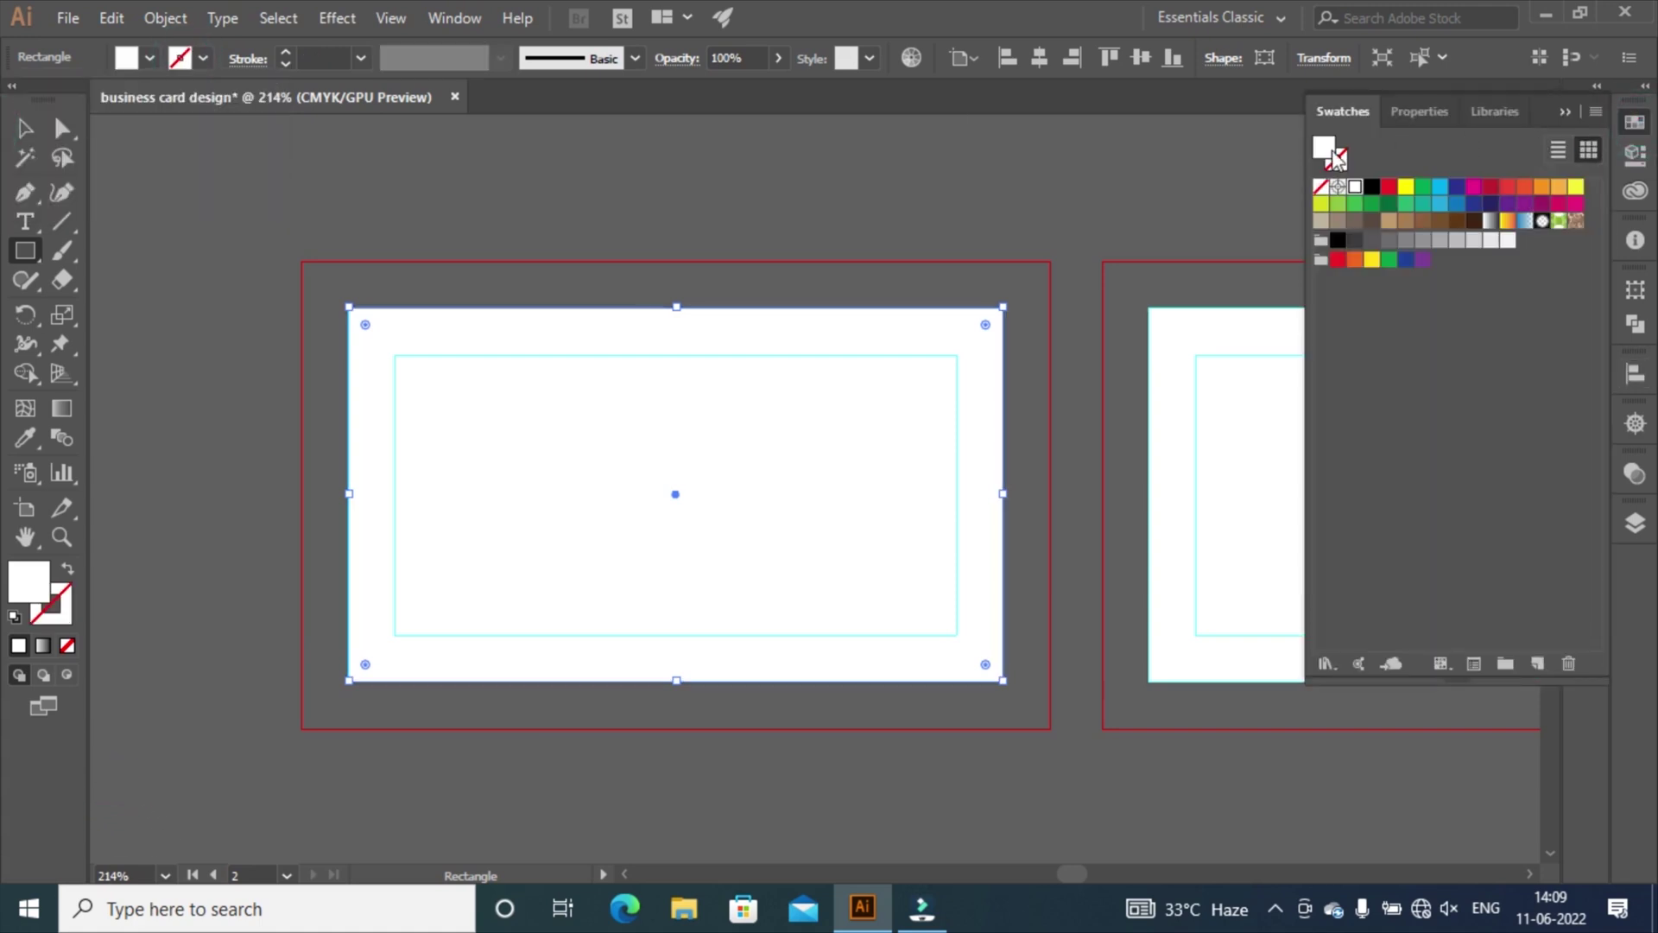
double_click(1327, 153)
type("592831")
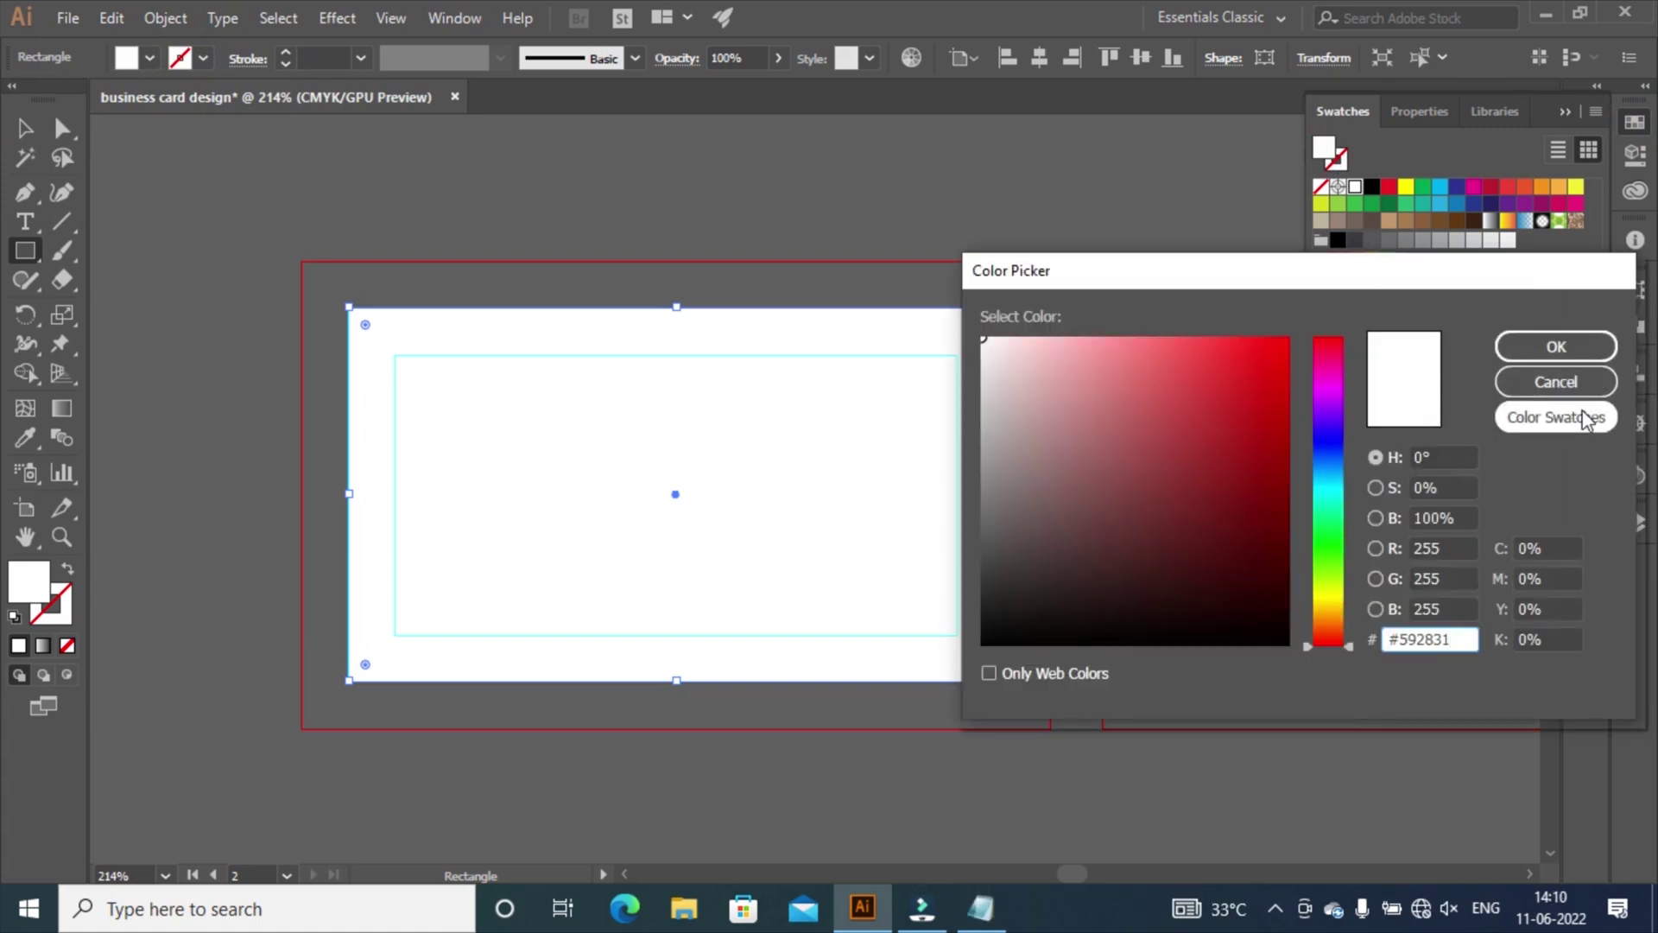
left_click(1566, 352)
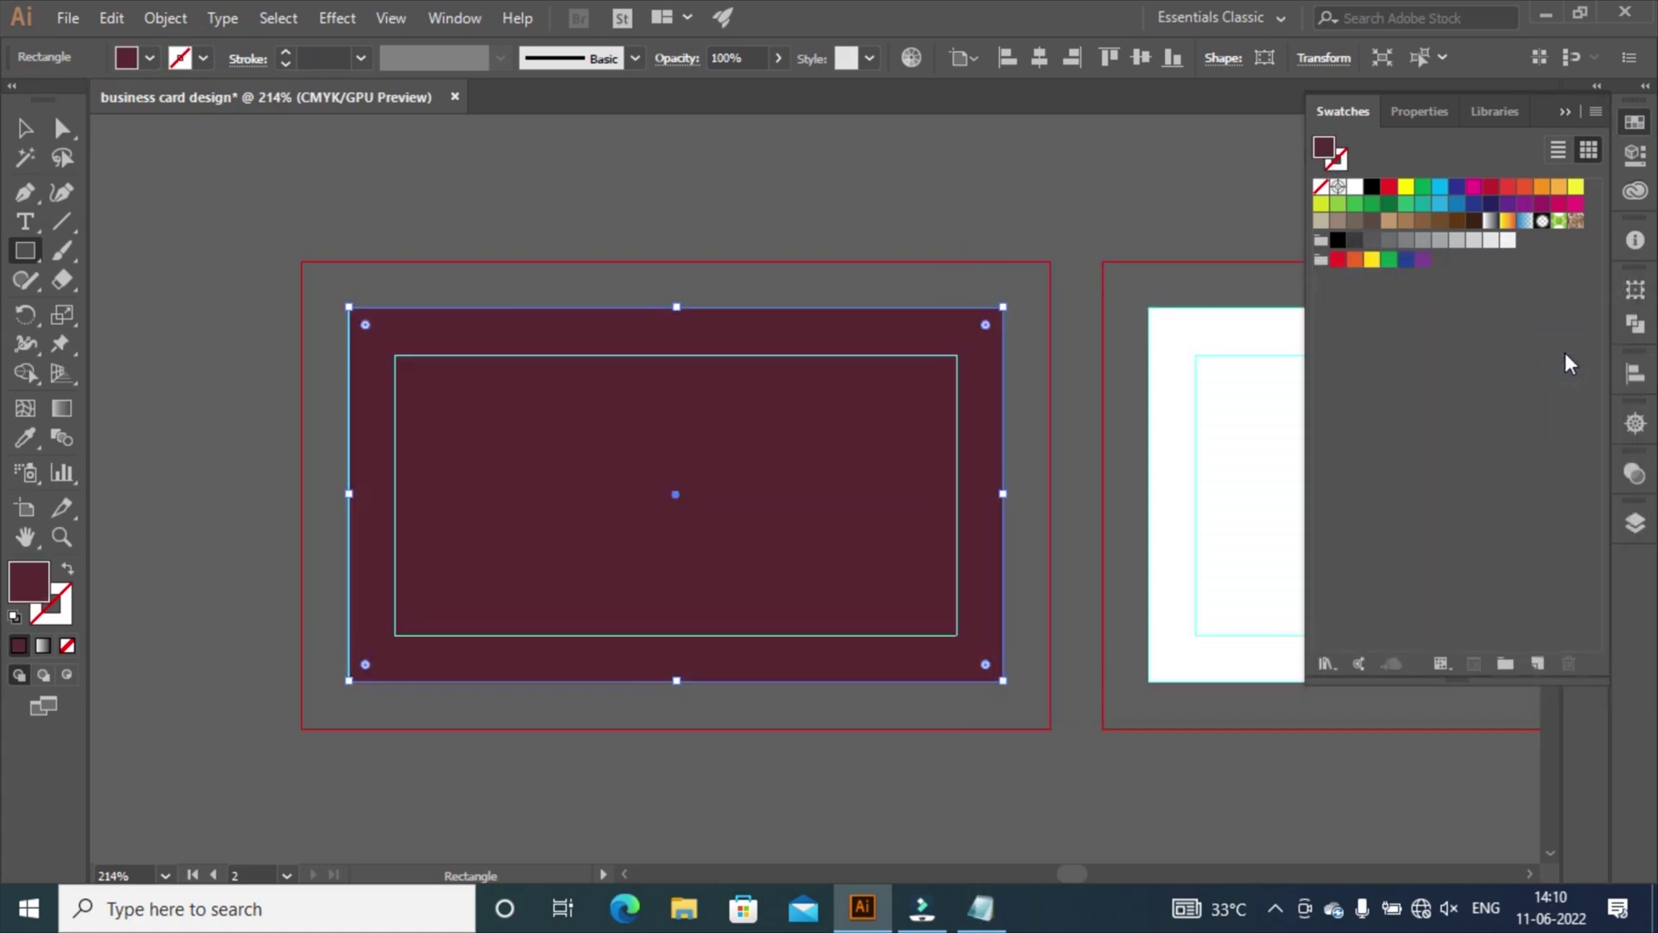
Bring the green double-arrow logo from logo1.ai onto the maroon front card.
left_click(1596, 86)
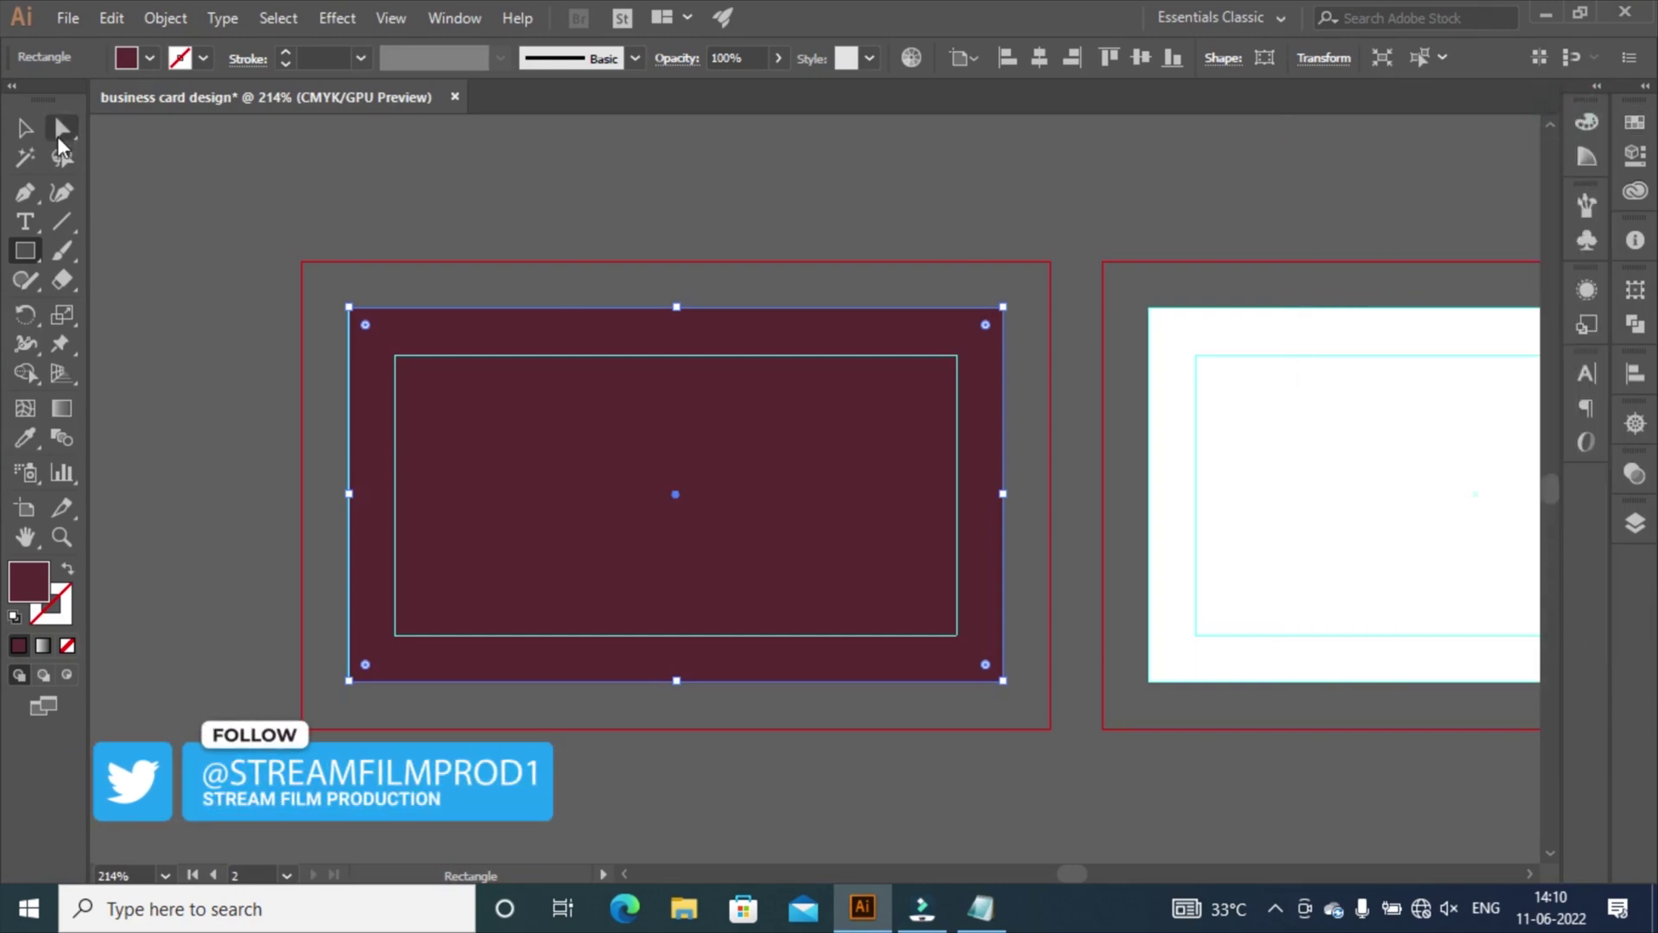
left_click(25, 128)
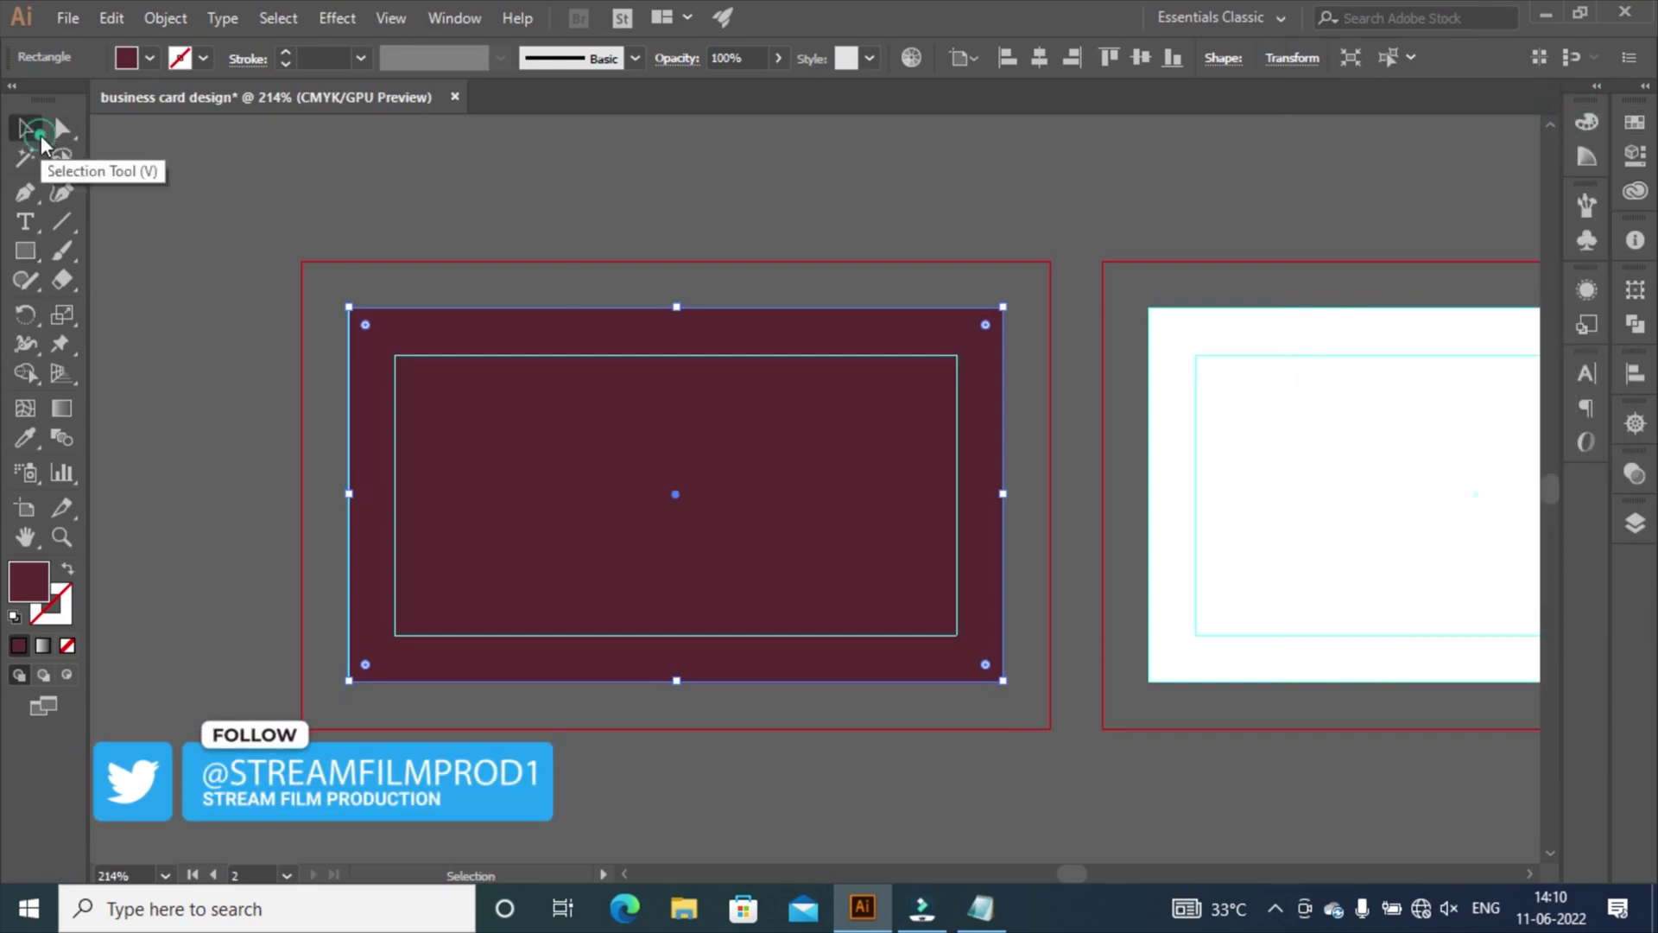
left_click(215, 195)
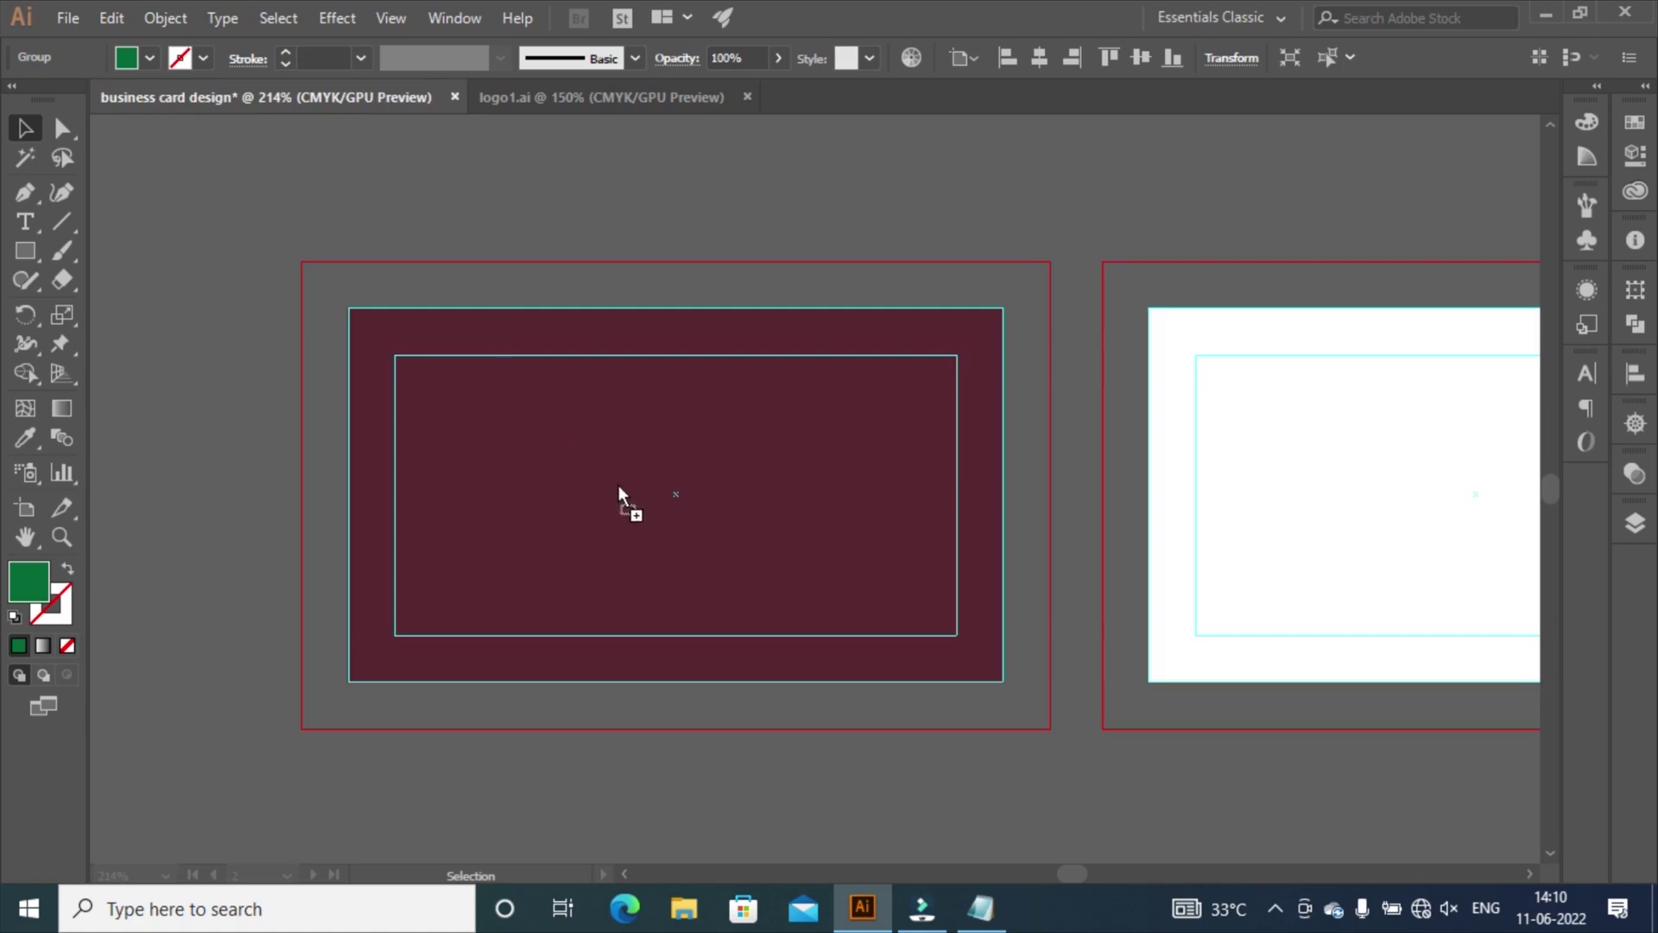
left_click_drag(619, 494, 619, 495)
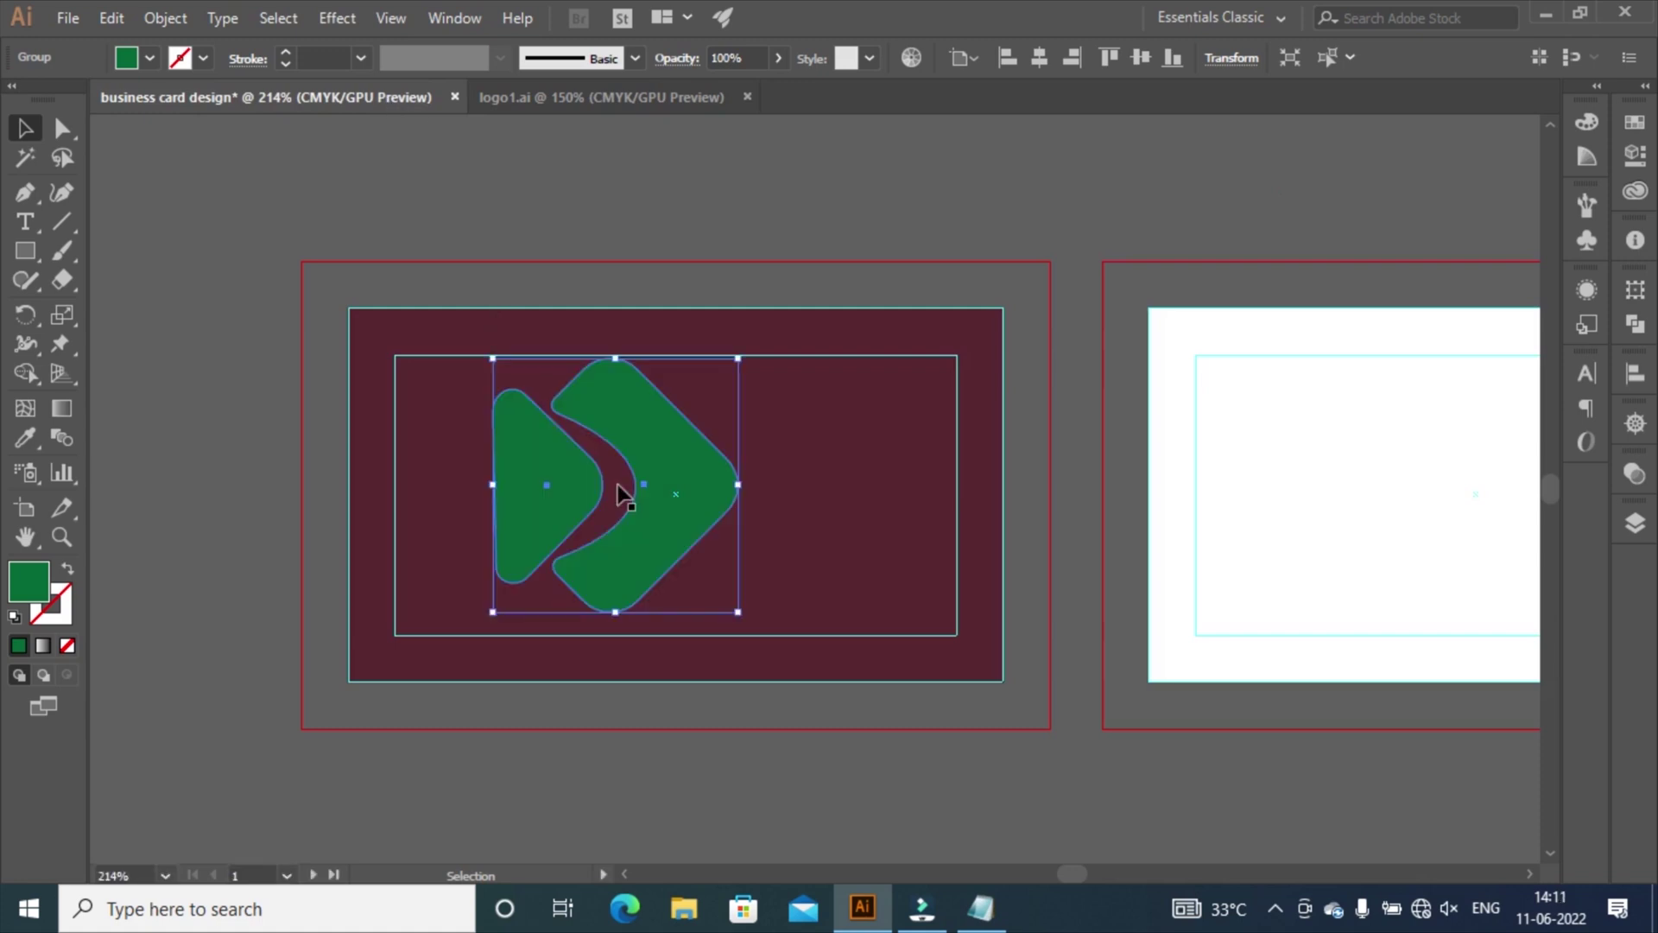
left_click(1245, 60)
Rotate the logo 90° to point upward and scale it down to about 0.85 in wide.
left_click(1097, 160)
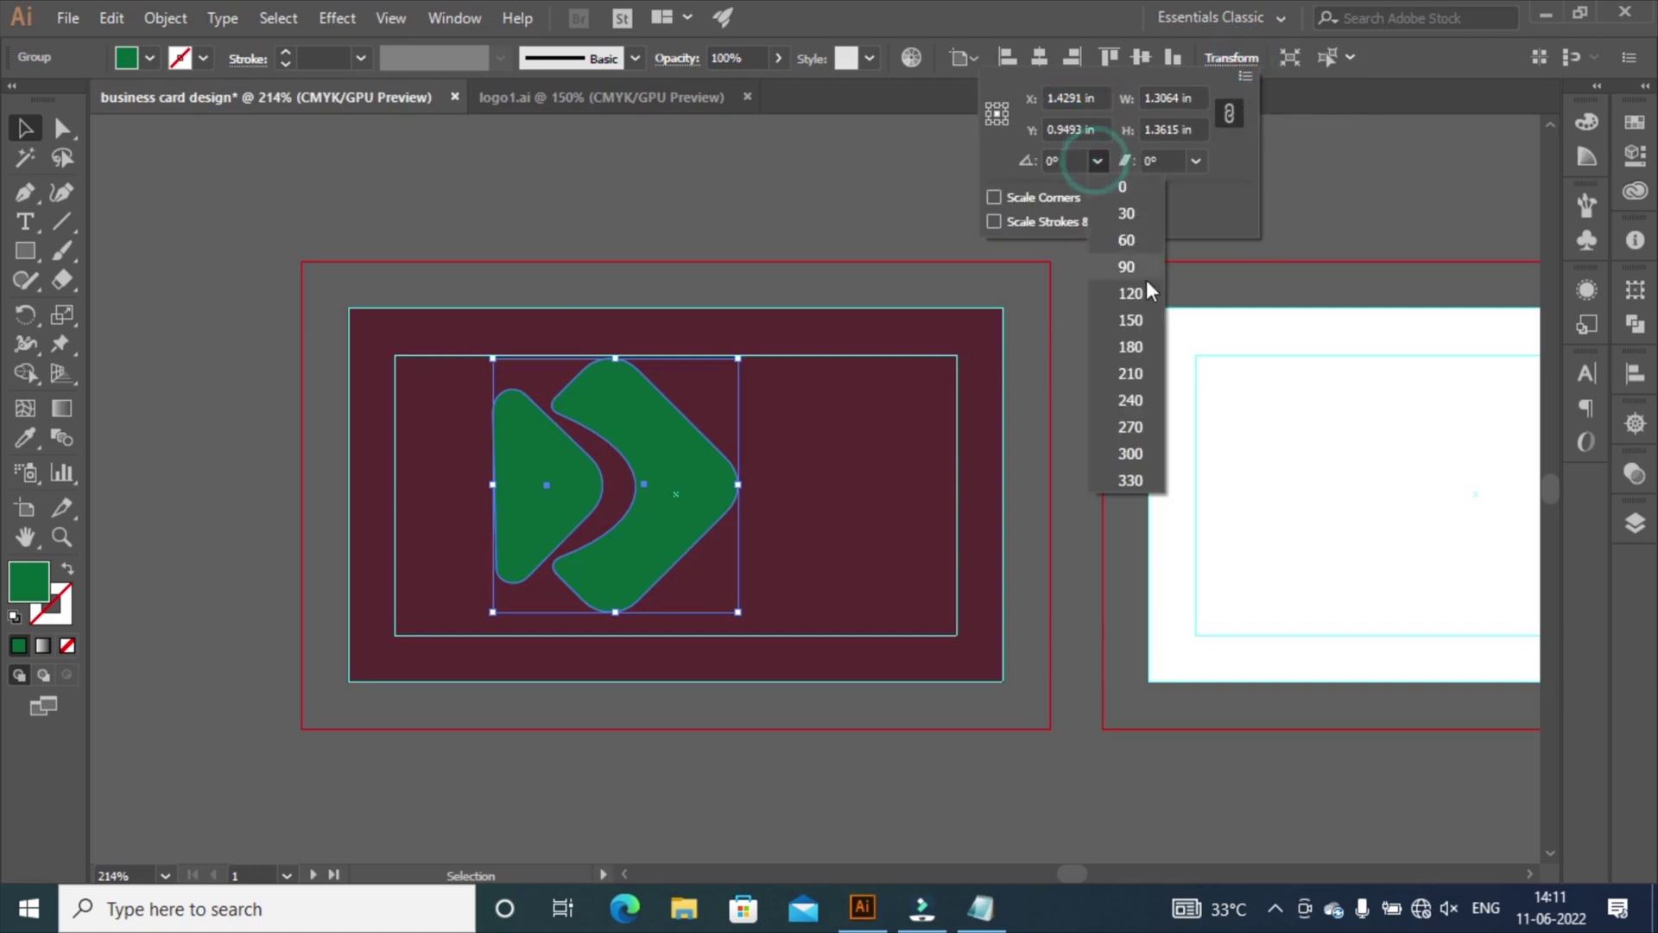
left_click(1133, 266)
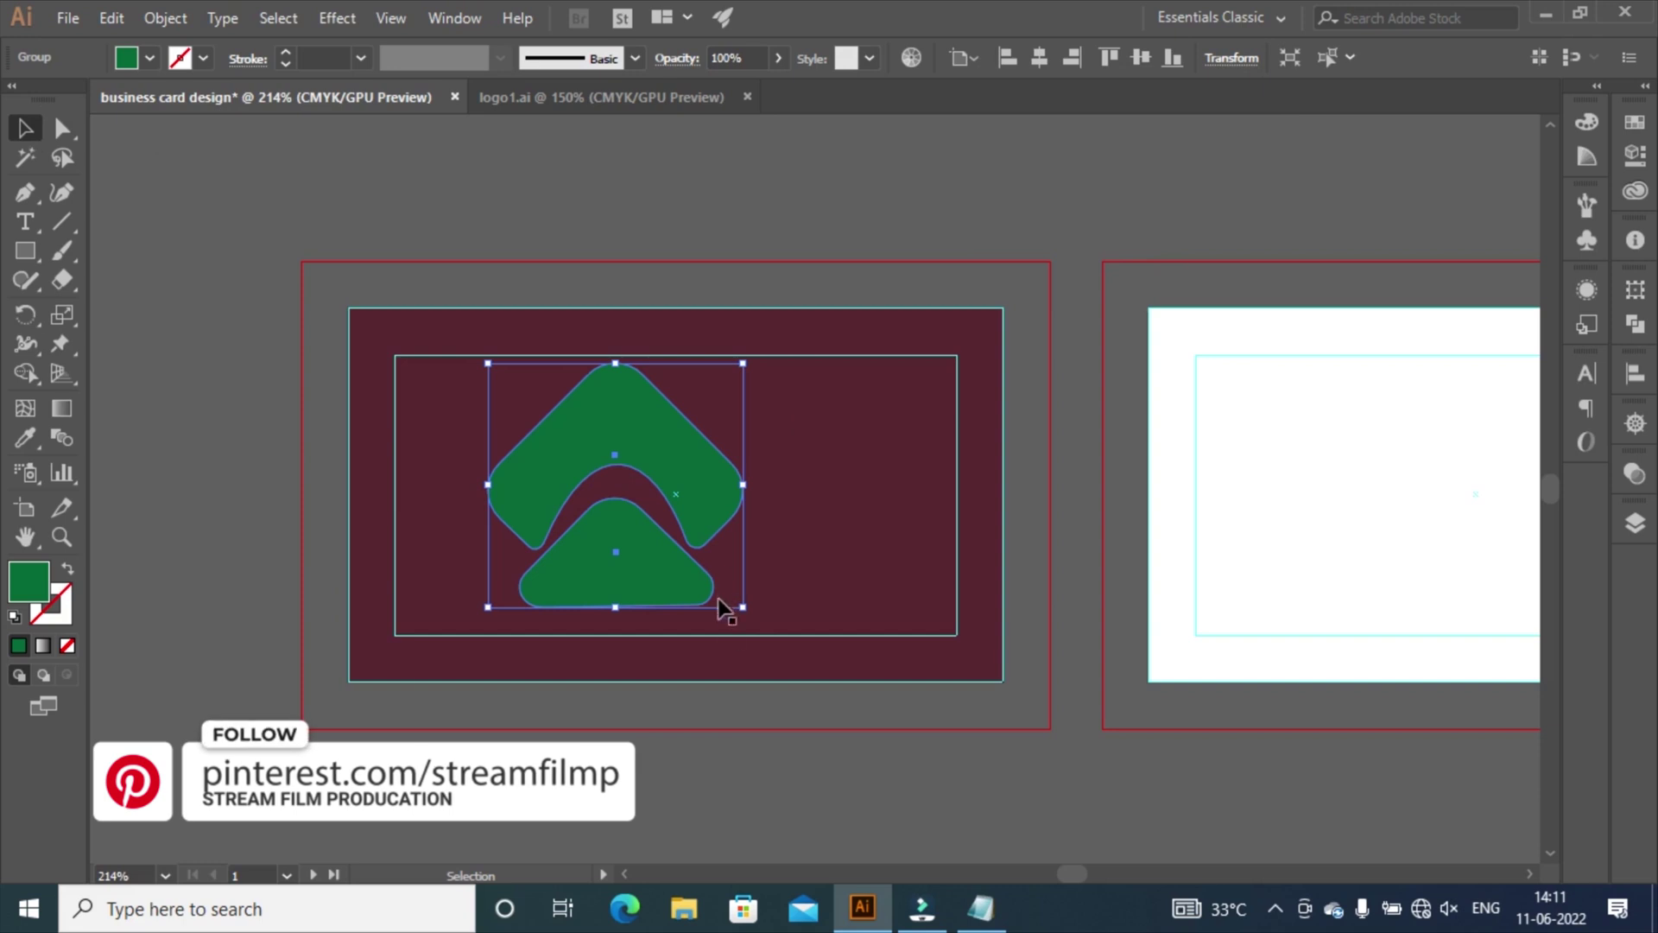
left_click_drag(747, 614, 677, 545)
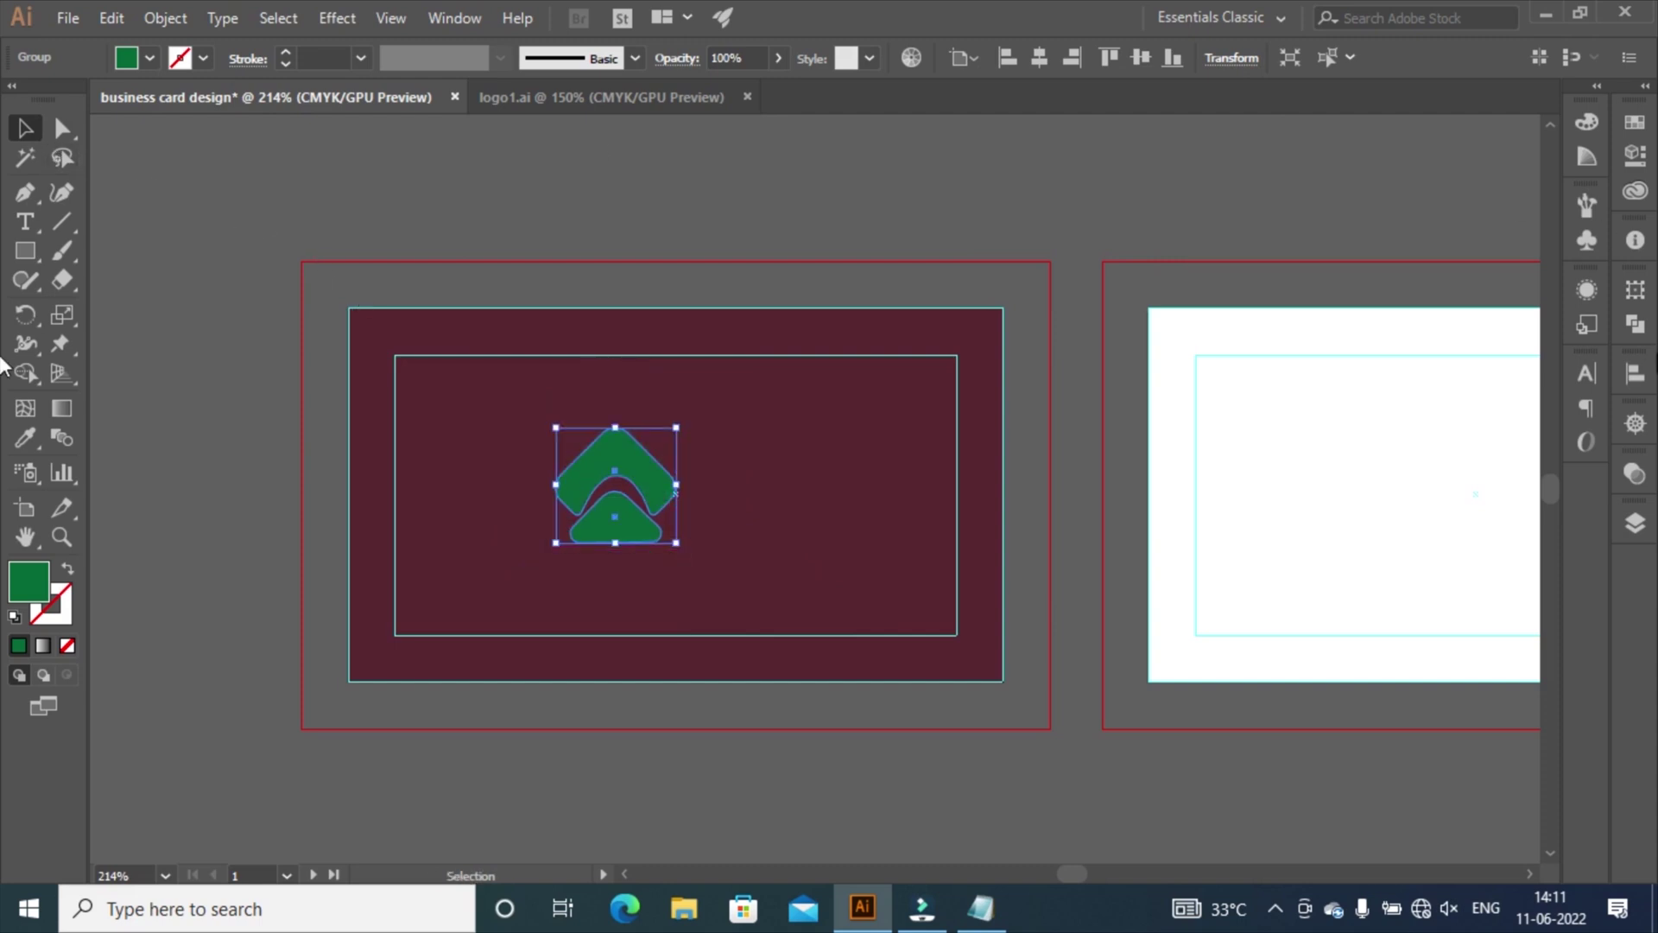
Center the logo on the front card, then nudge it slightly upward.
left_click(1635, 374)
left_click(1407, 425)
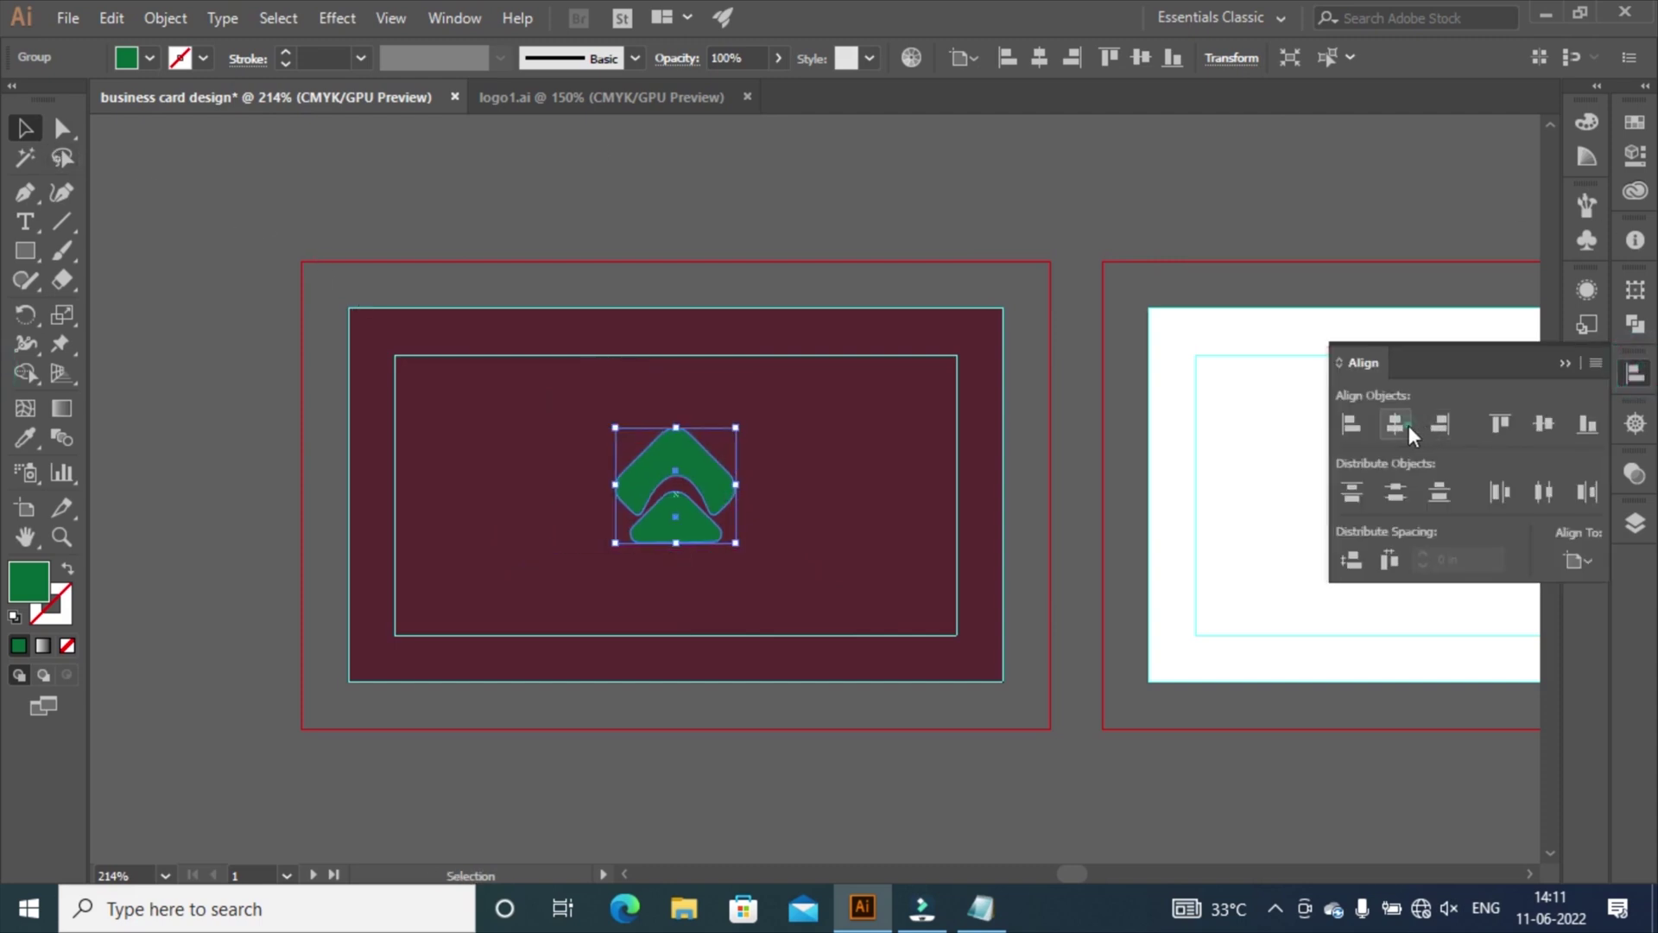
left_click(1539, 432)
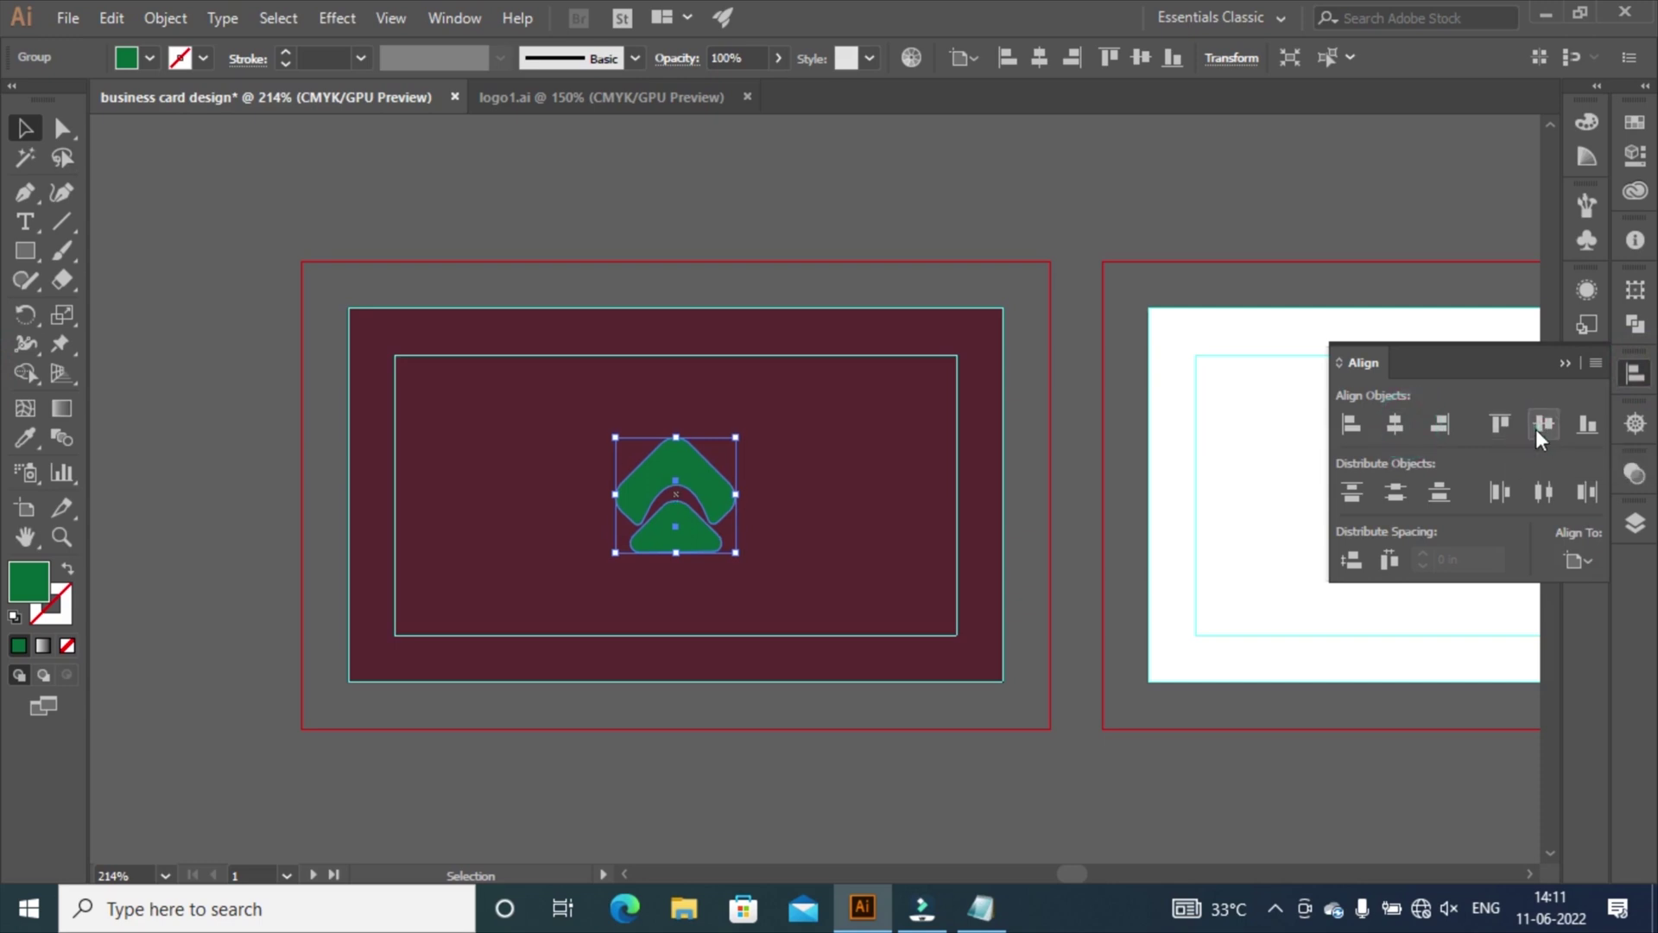
left_click(131, 132)
left_click(716, 494)
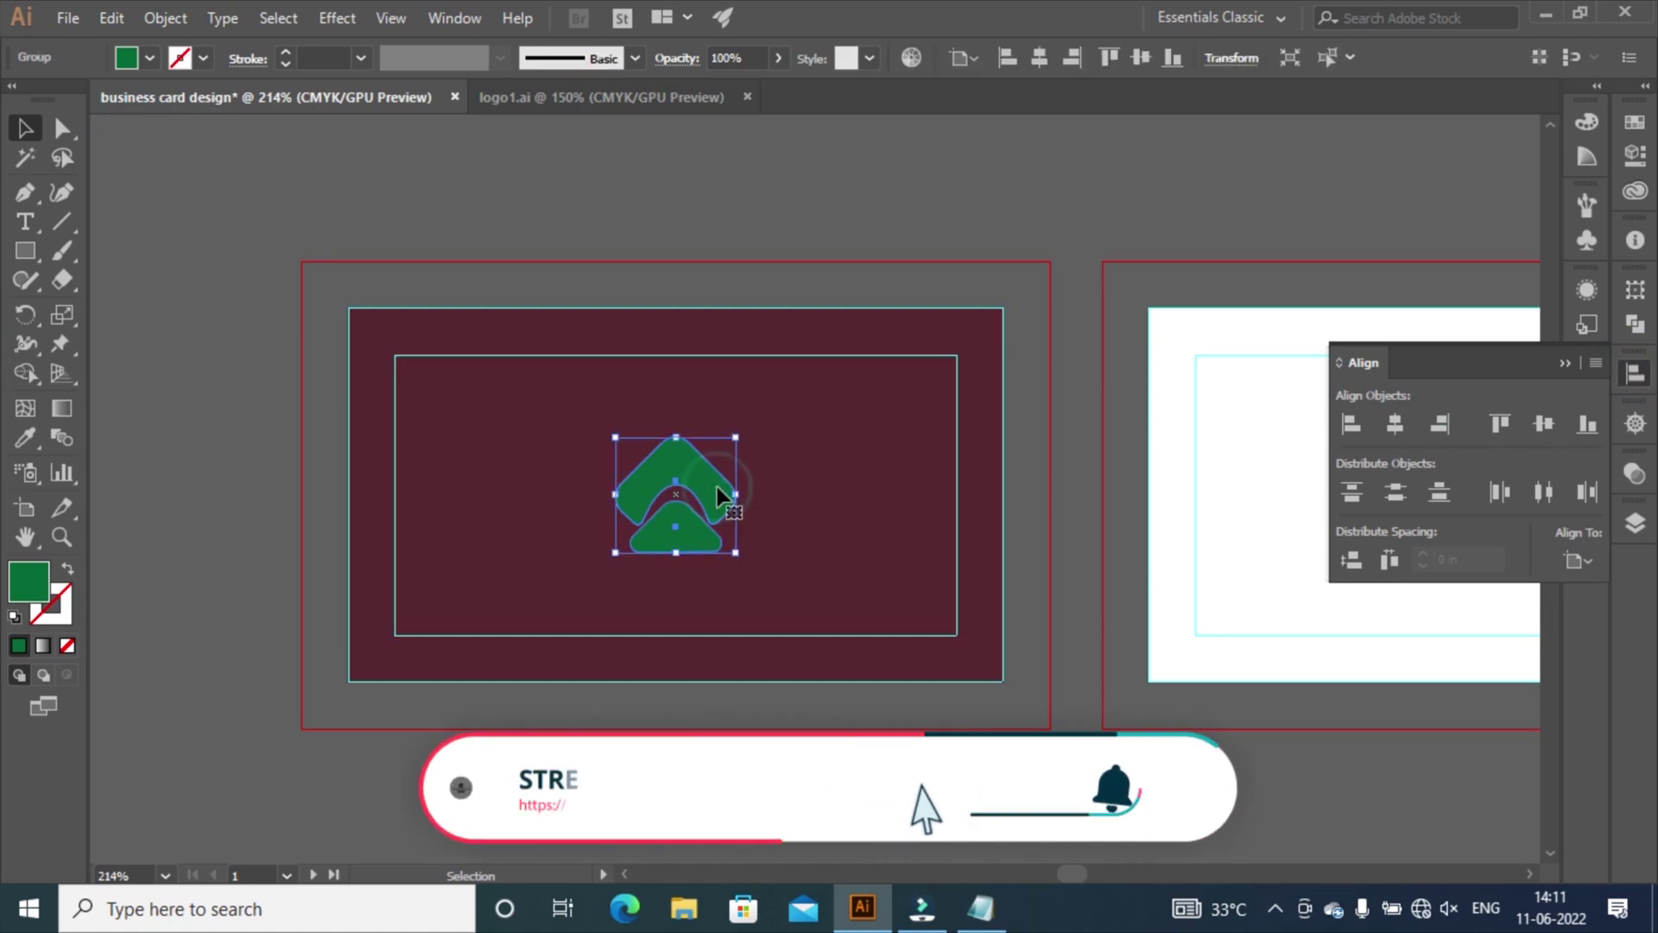
key("Up")
key("Up")
key("Up")
key("Up")
key("Up")
key("Up")
key("Up")
key("Up")
key("Up")
key("Up")
key("Up")
key("Up")
key("Up")
key("Up")
key("Up")
key("Up")
key("Up")
key("Up")
key("Up")
key("Up")
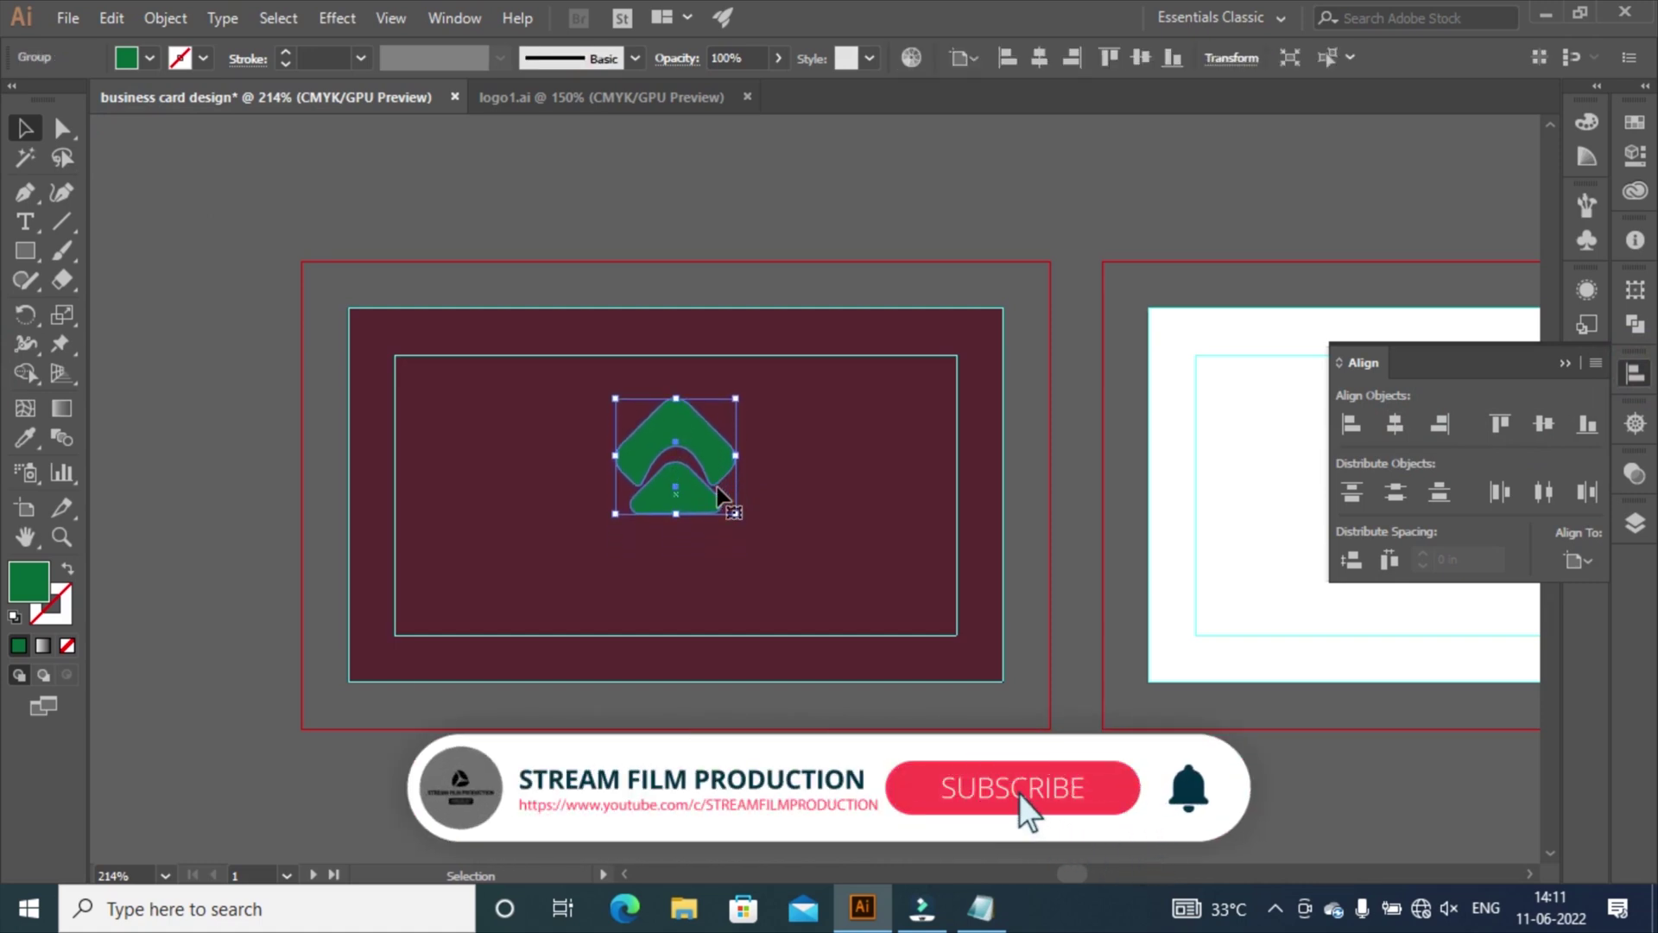
key("Down")
key("Down")
key("Down")
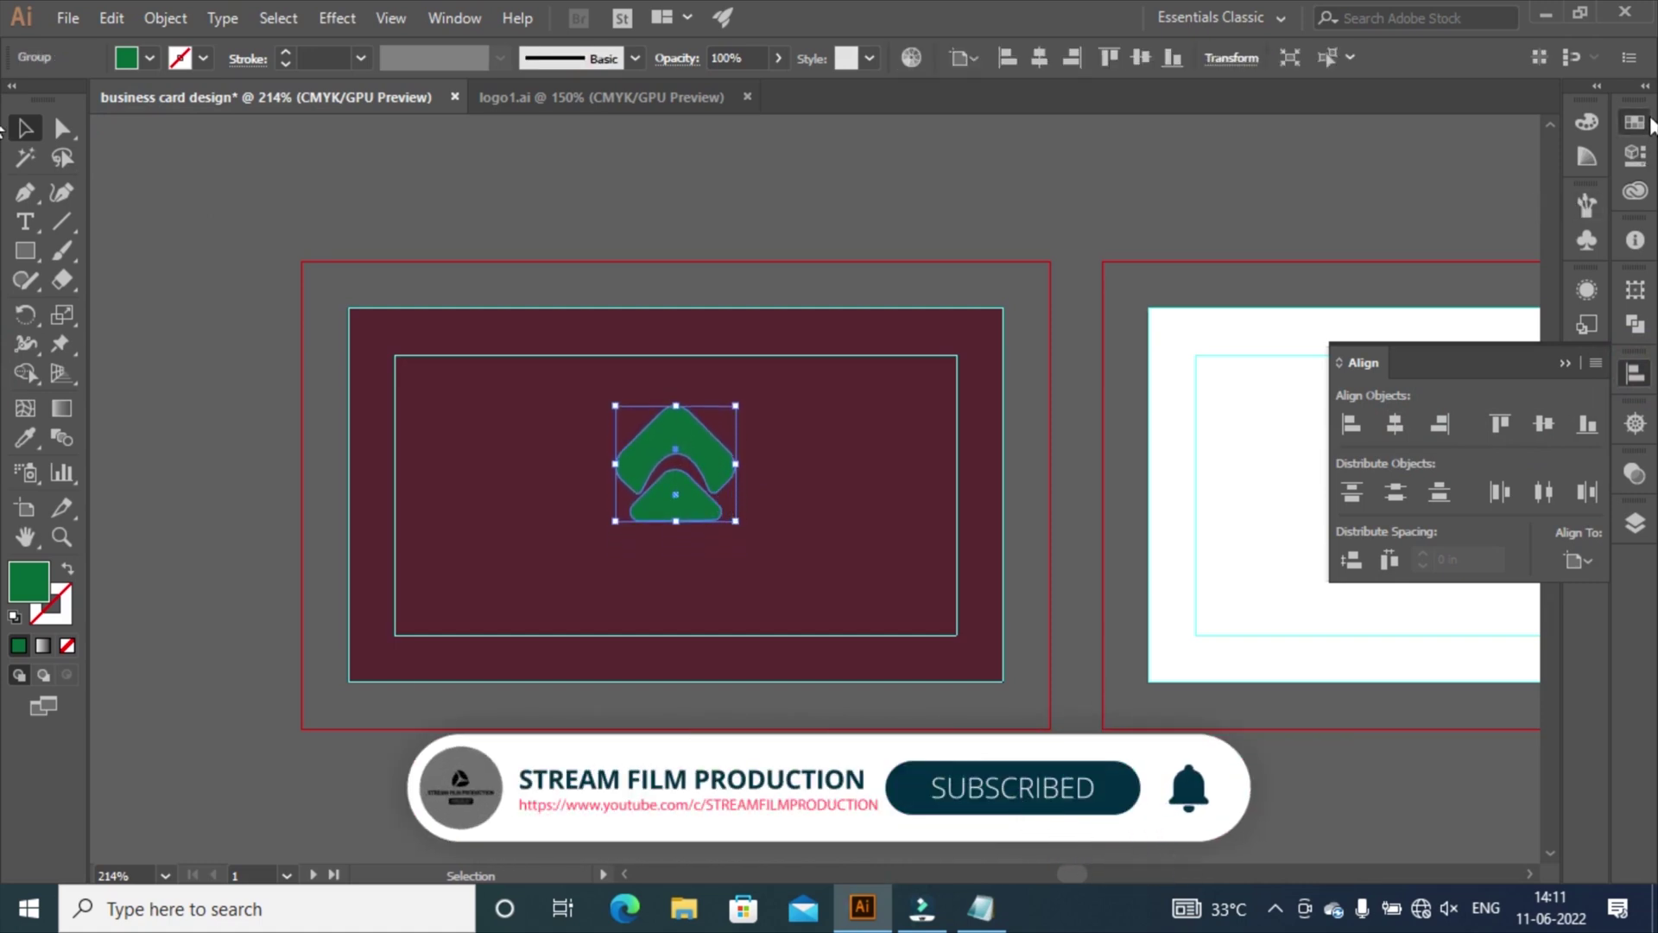
Fill the logo with beige #D8CFC8.
left_click(1635, 123)
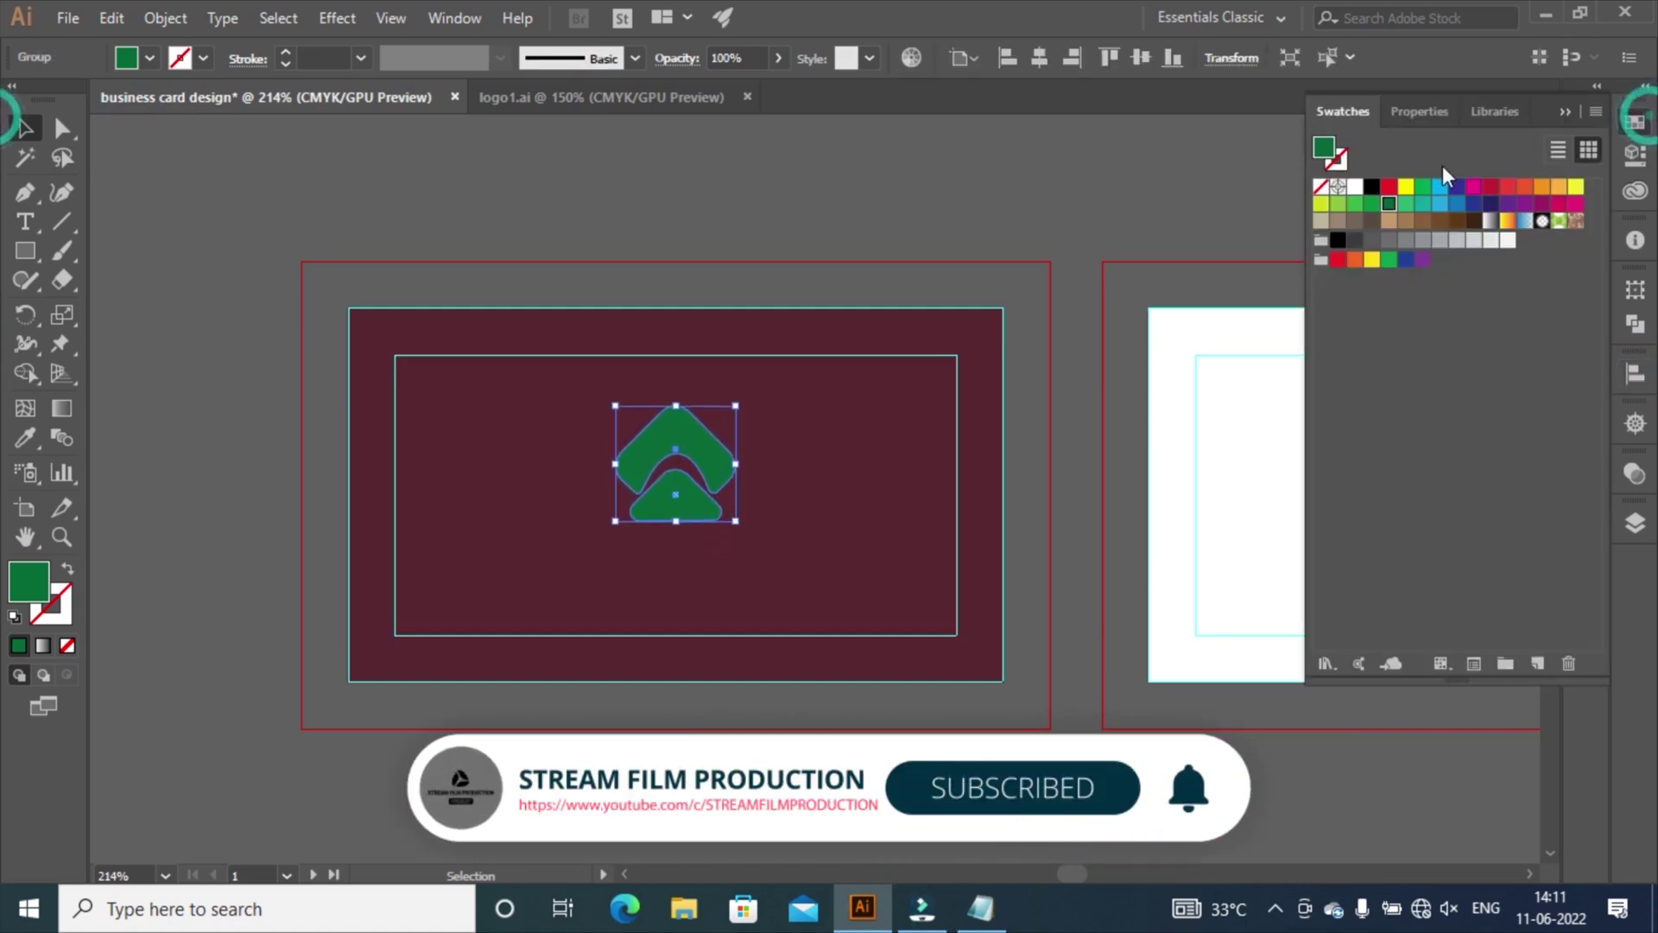
double_click(1326, 149)
type("#D8CFC8")
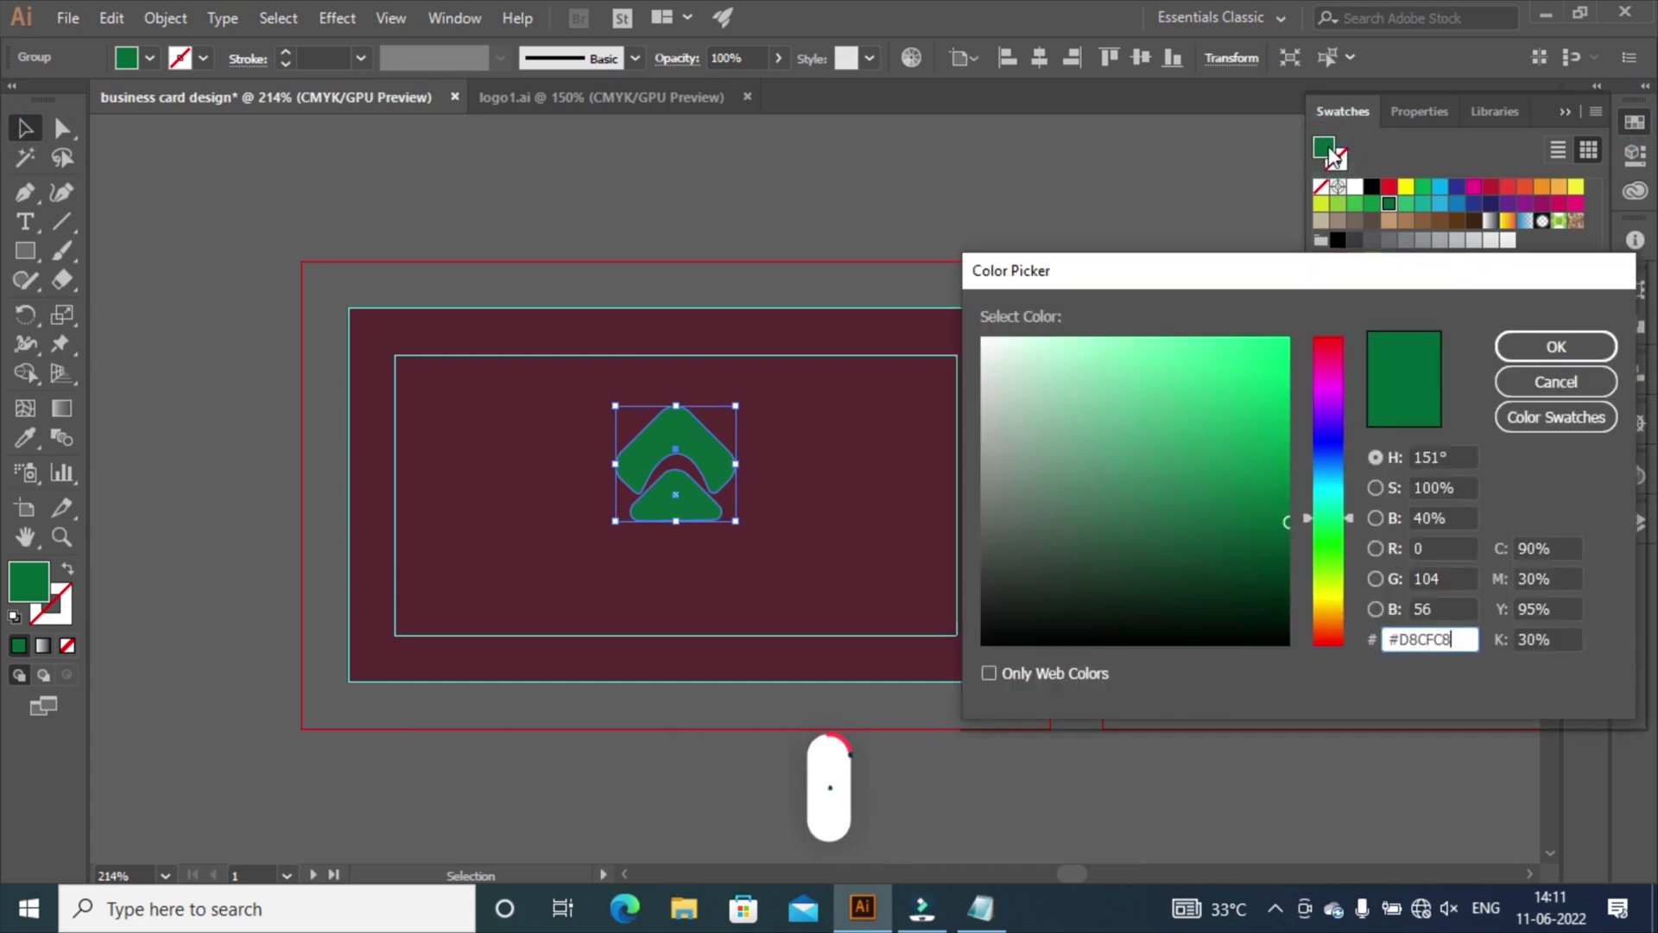
left_click(1518, 356)
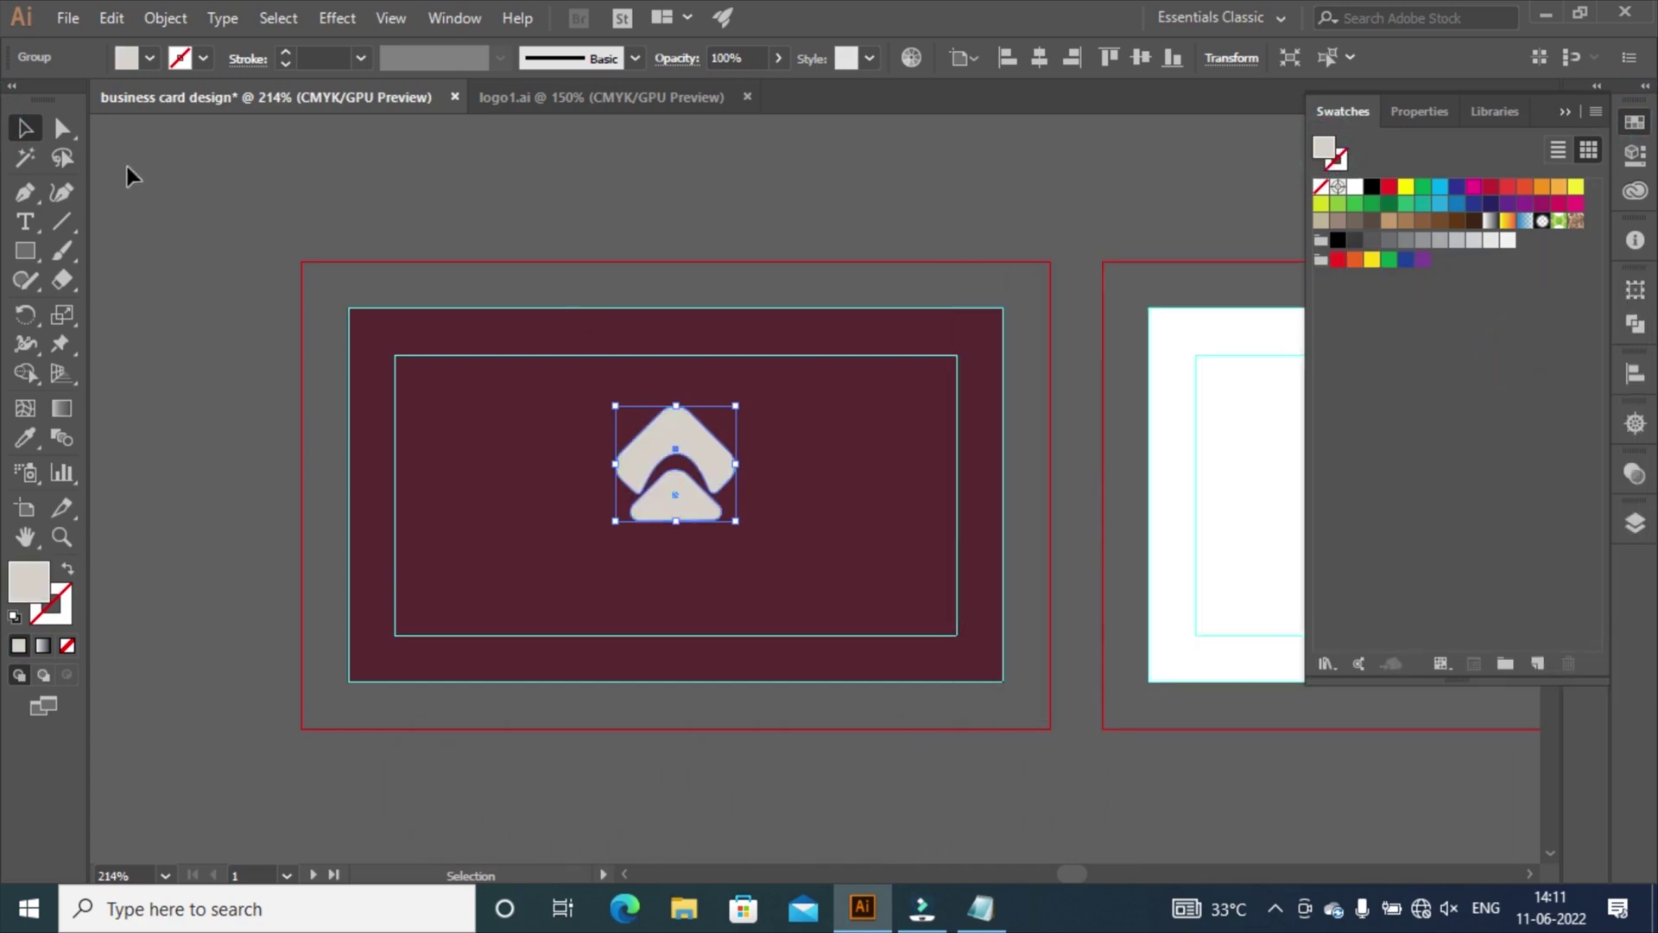
left_click(135, 158)
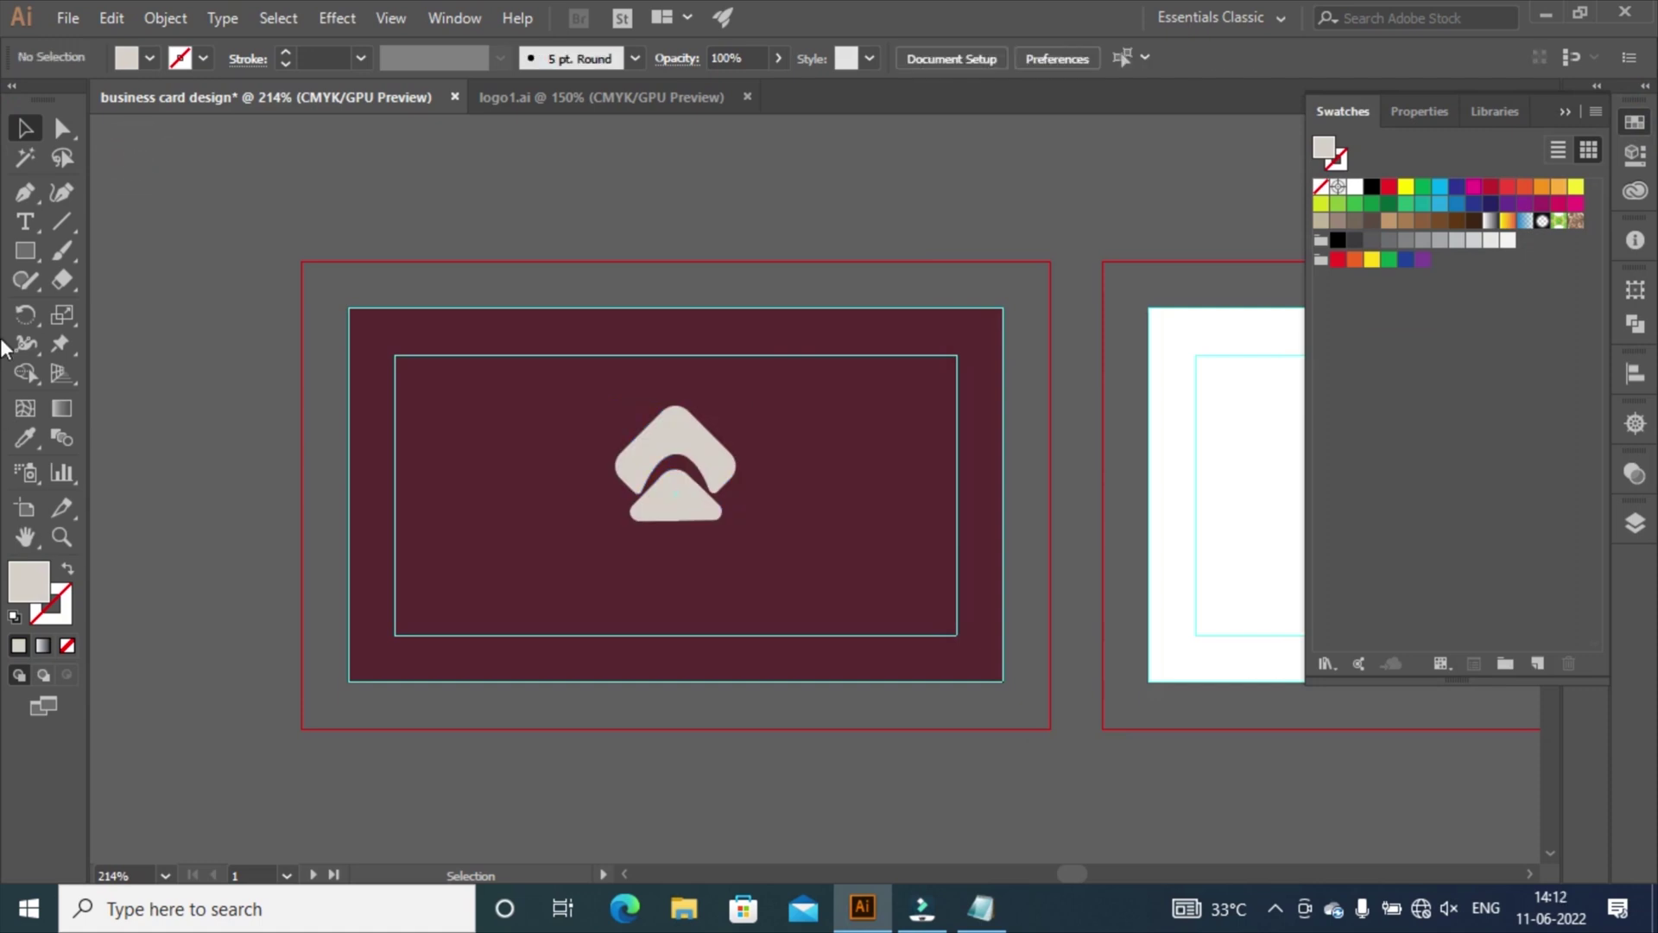
Add a placeholder text line below the logo in Nexa Rust Sans Black at 10 pt.
left_click(25, 221)
key("t")
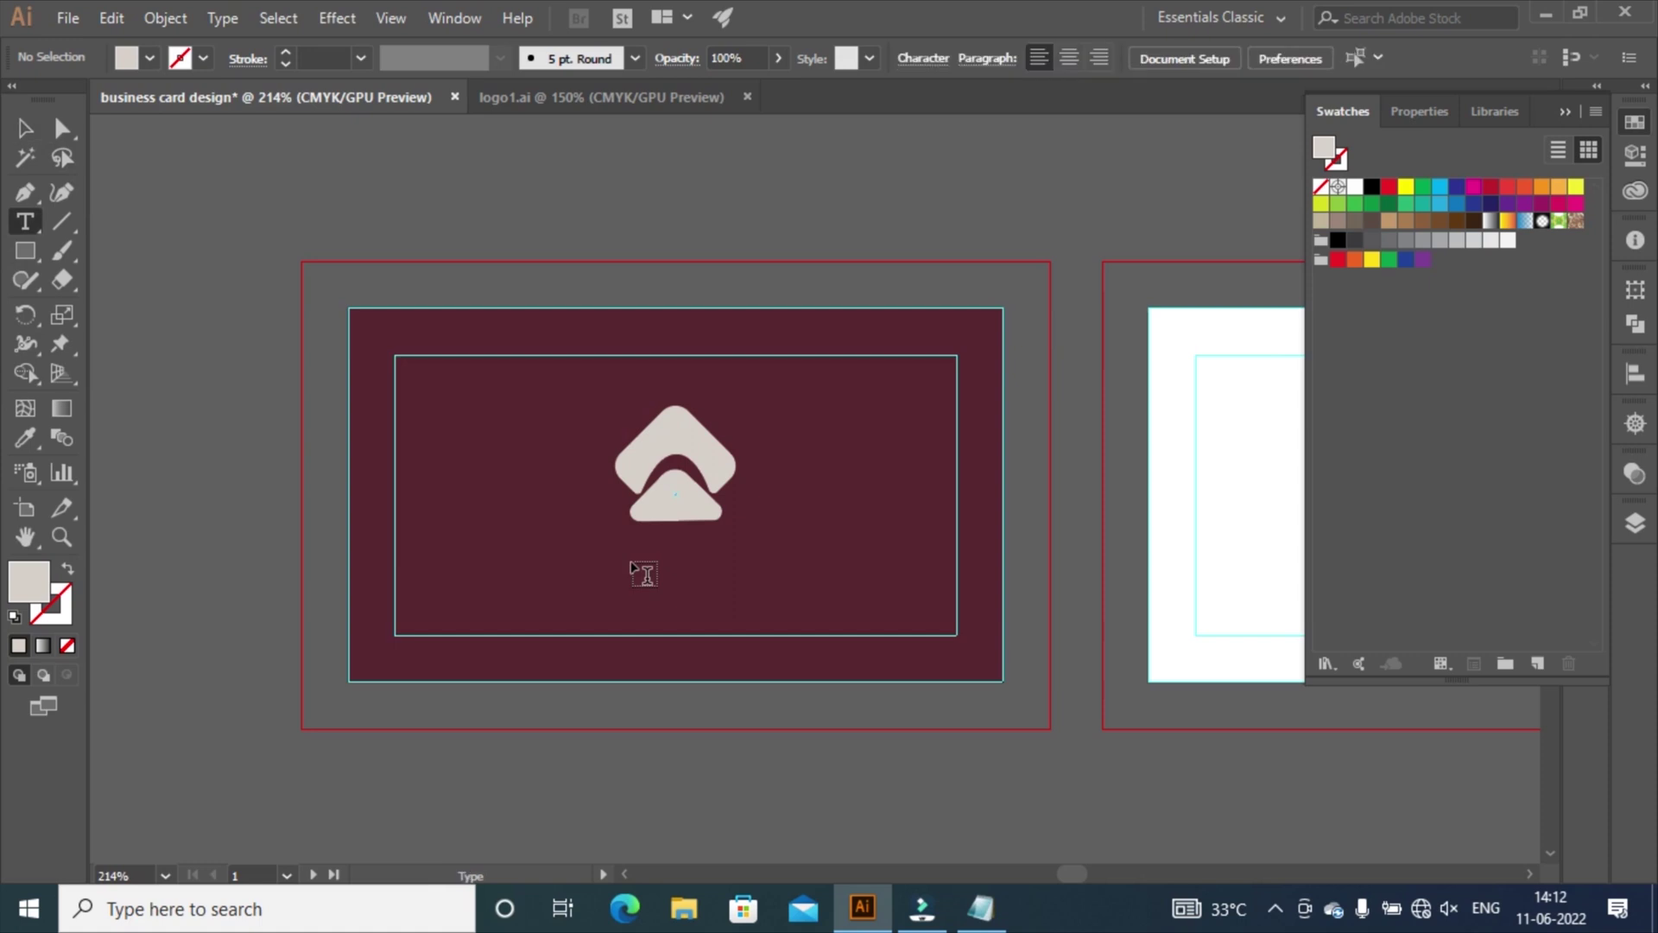
left_click(619, 553)
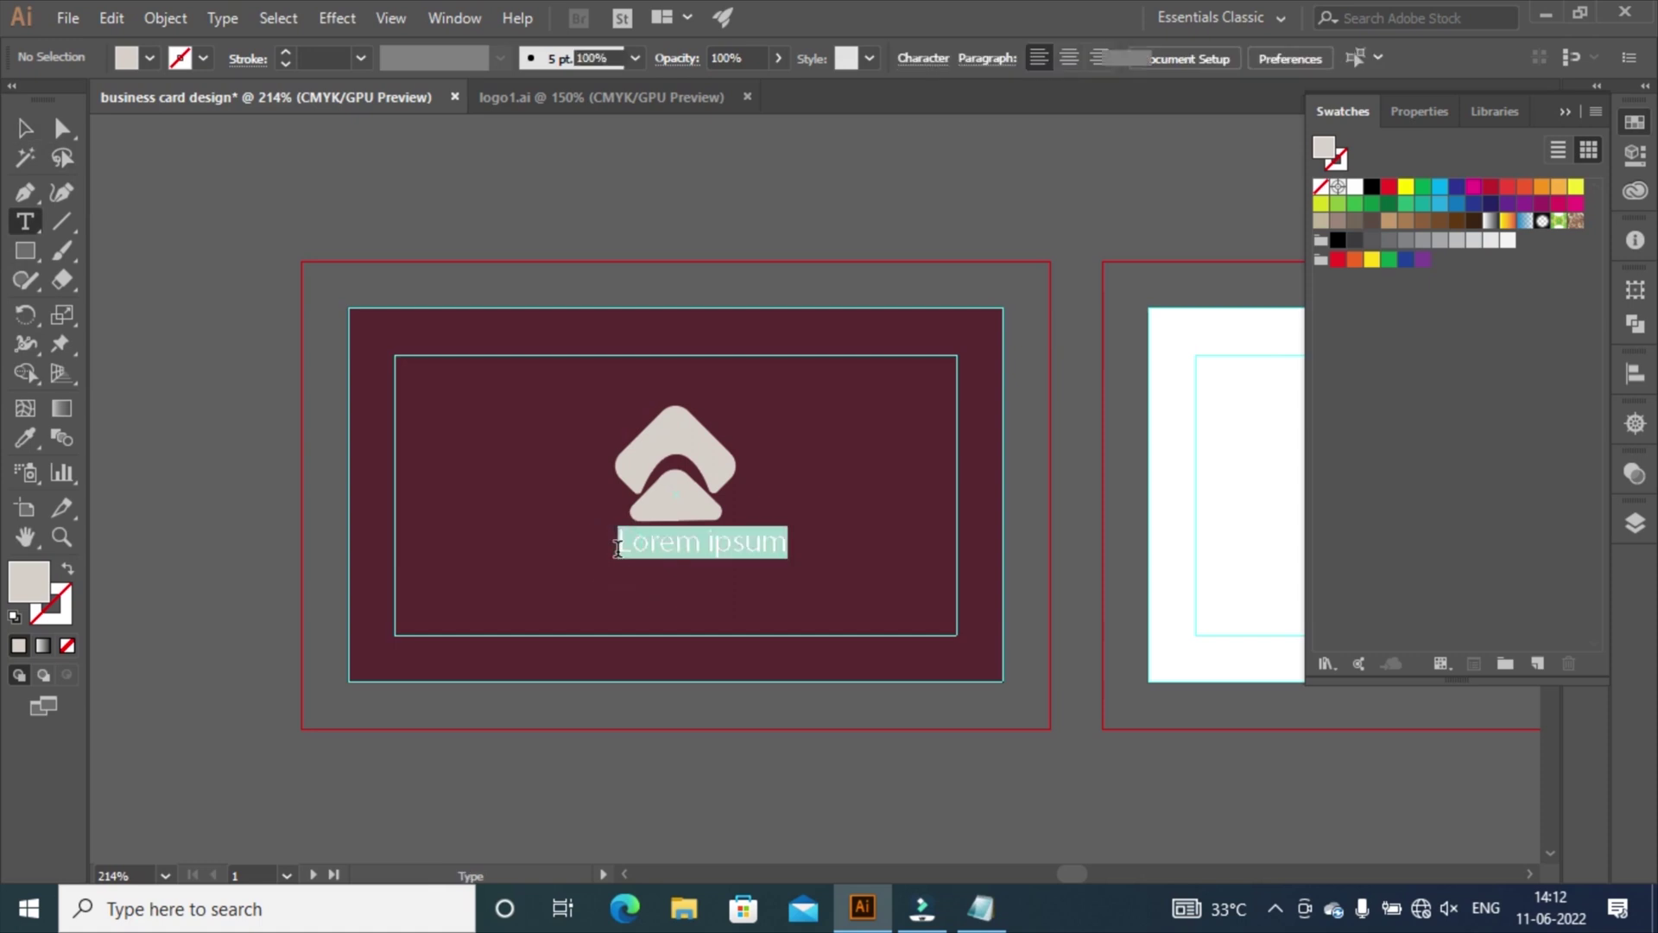
left_click(891, 57)
type("nexa")
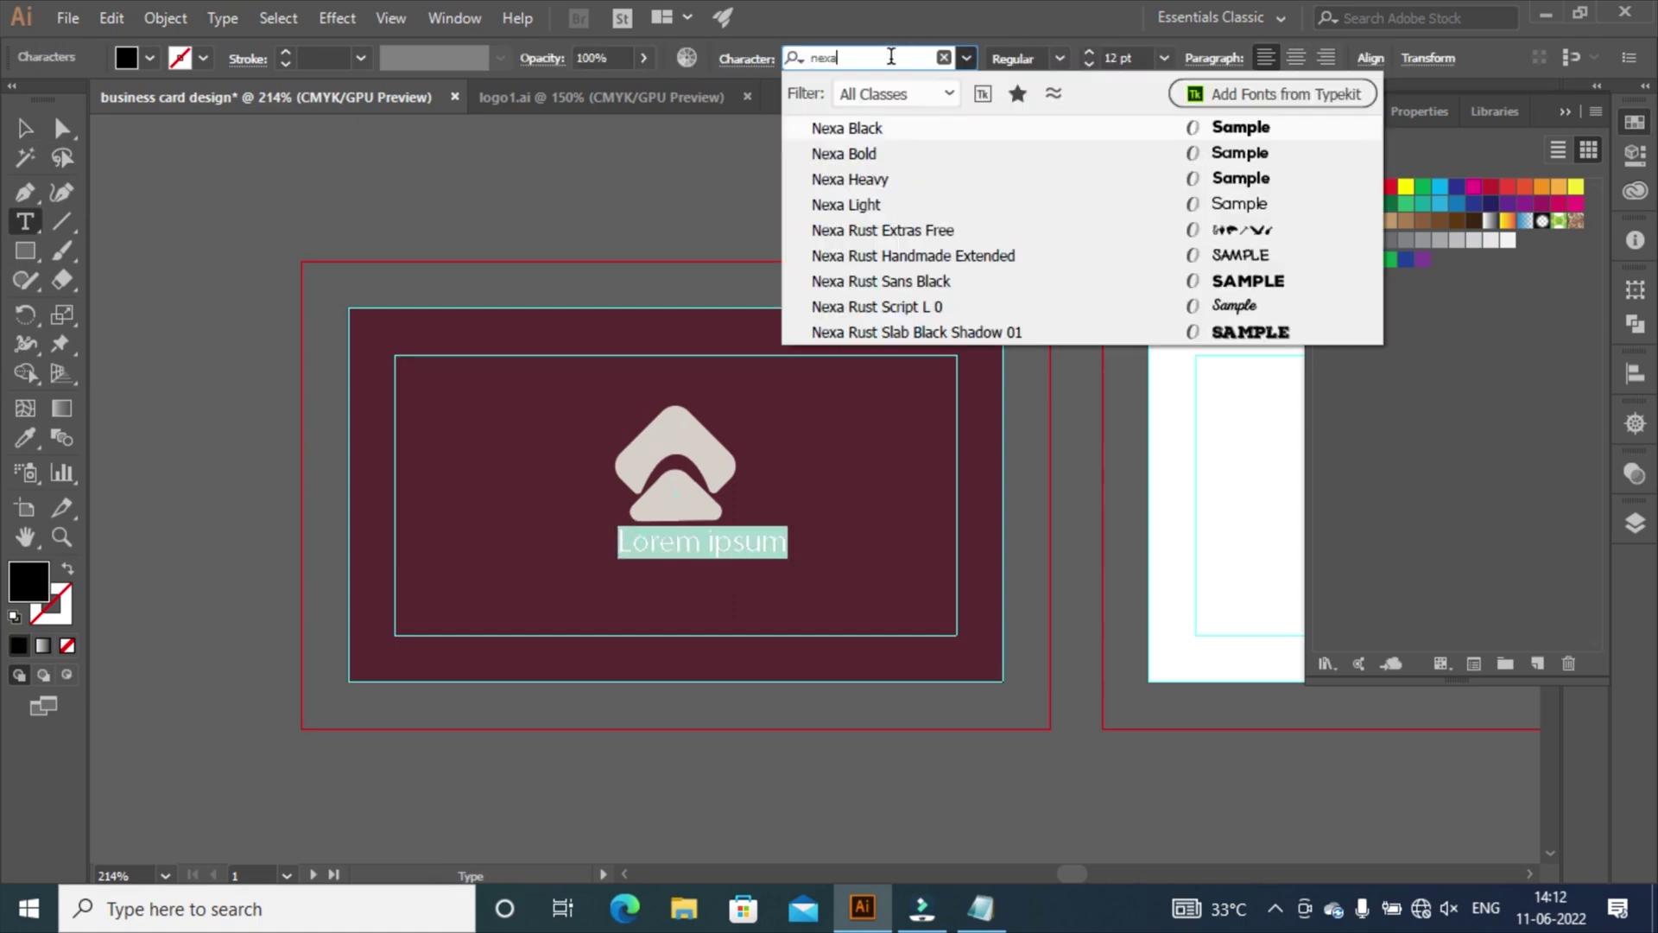
left_click(900, 279)
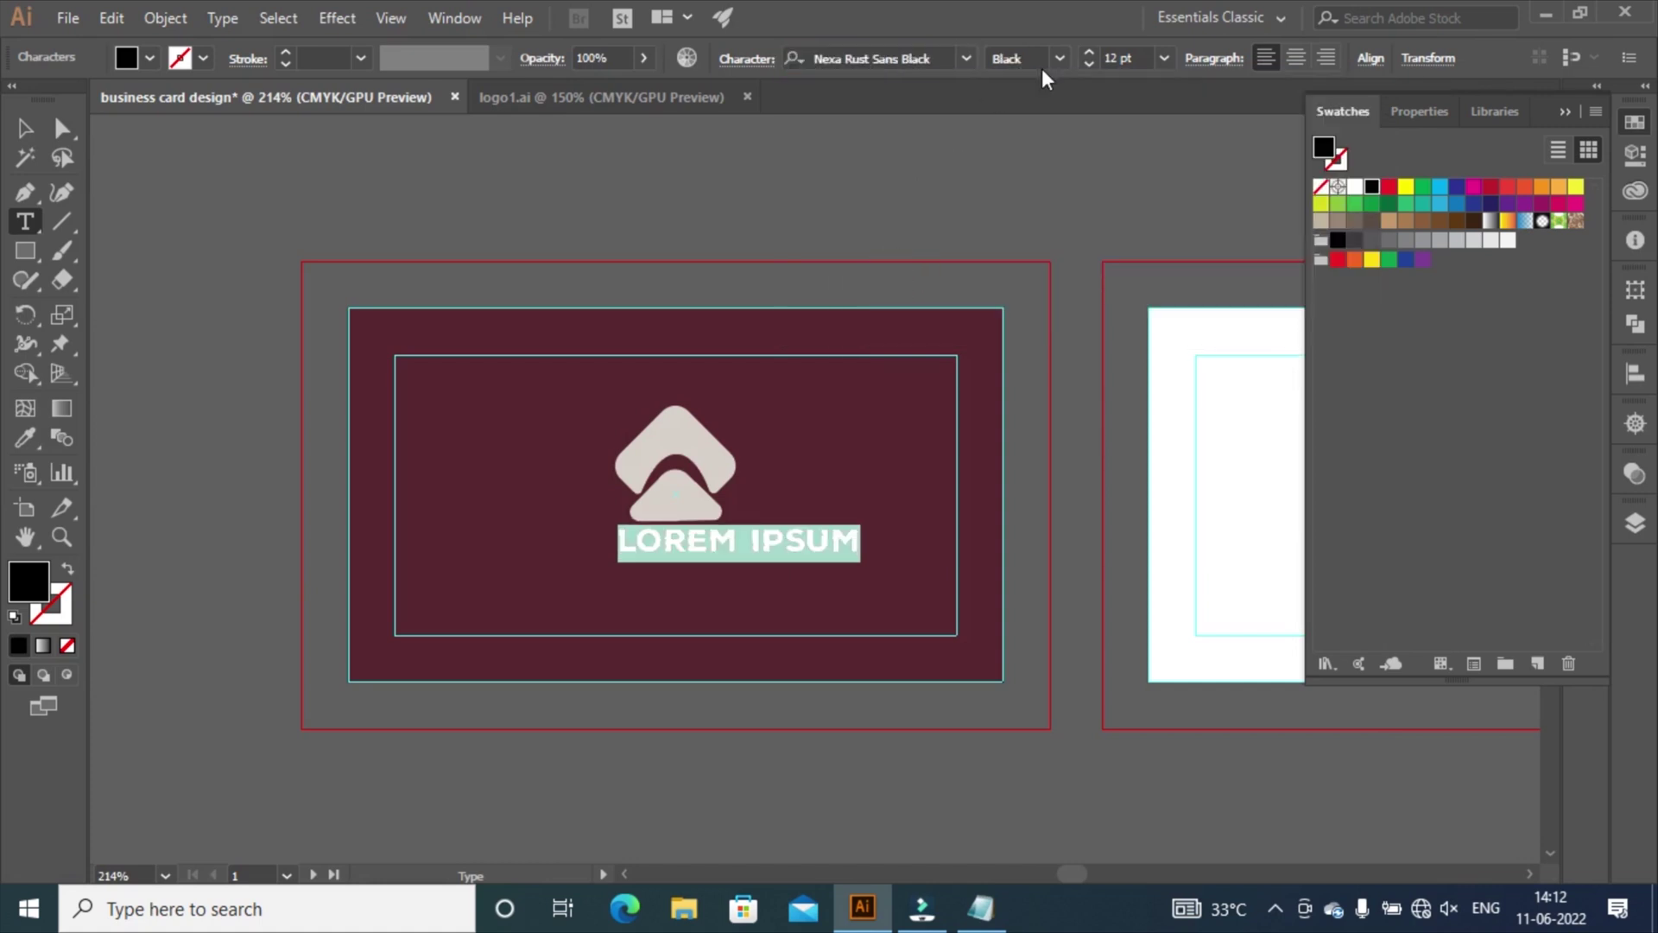
left_click(1119, 61)
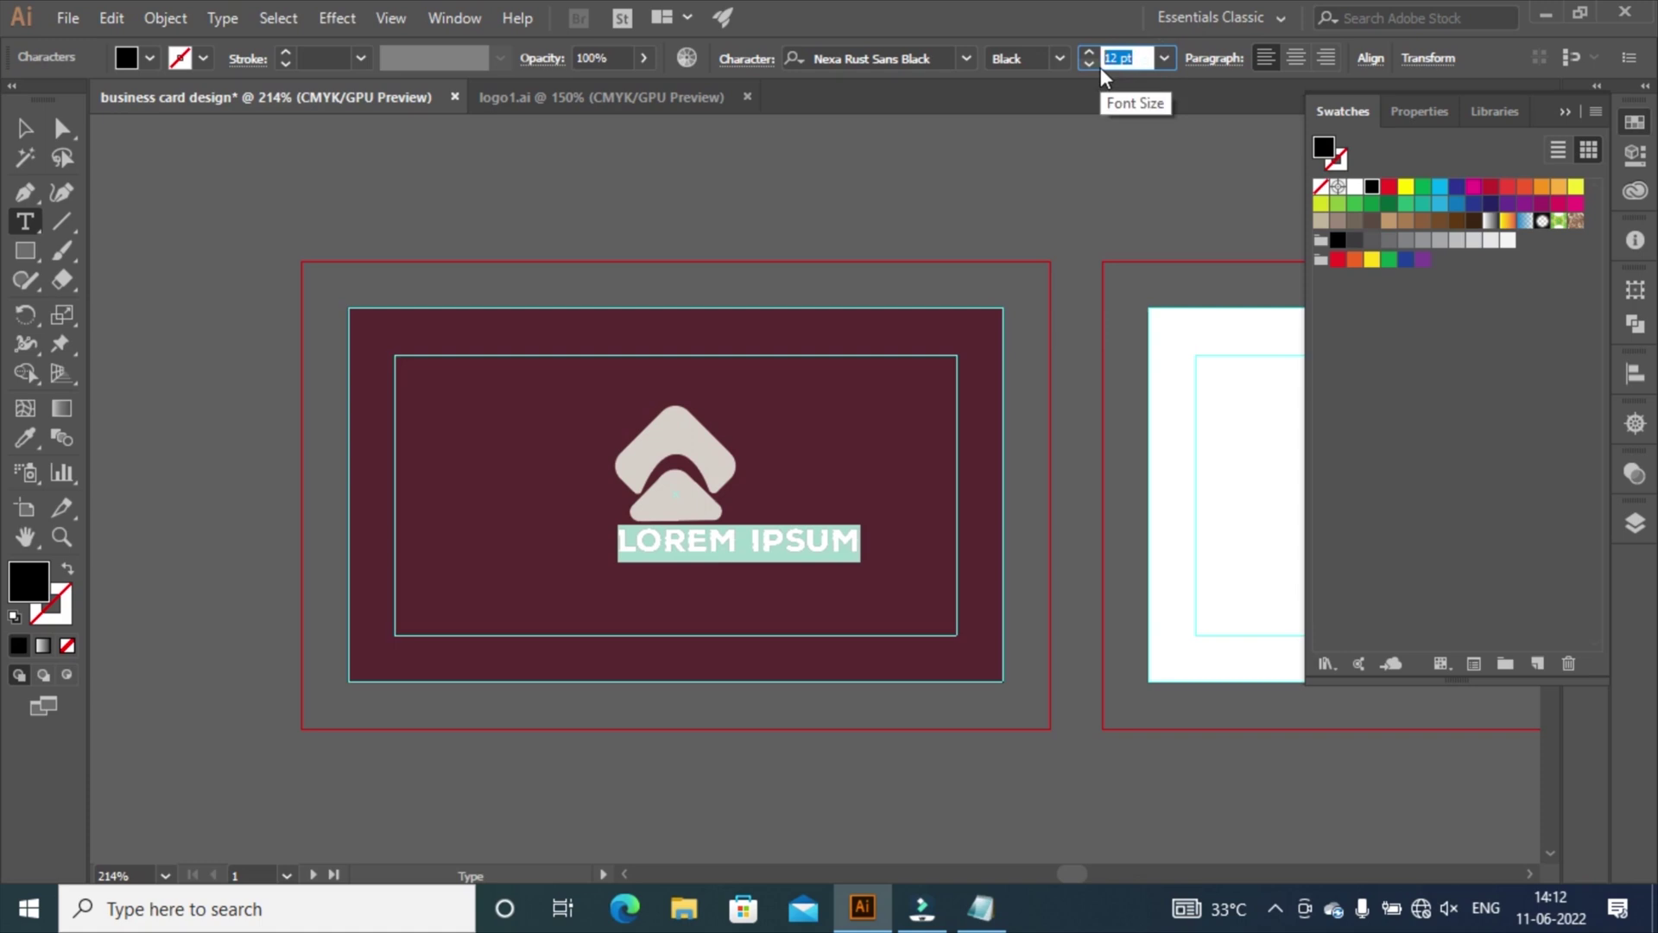
type("10")
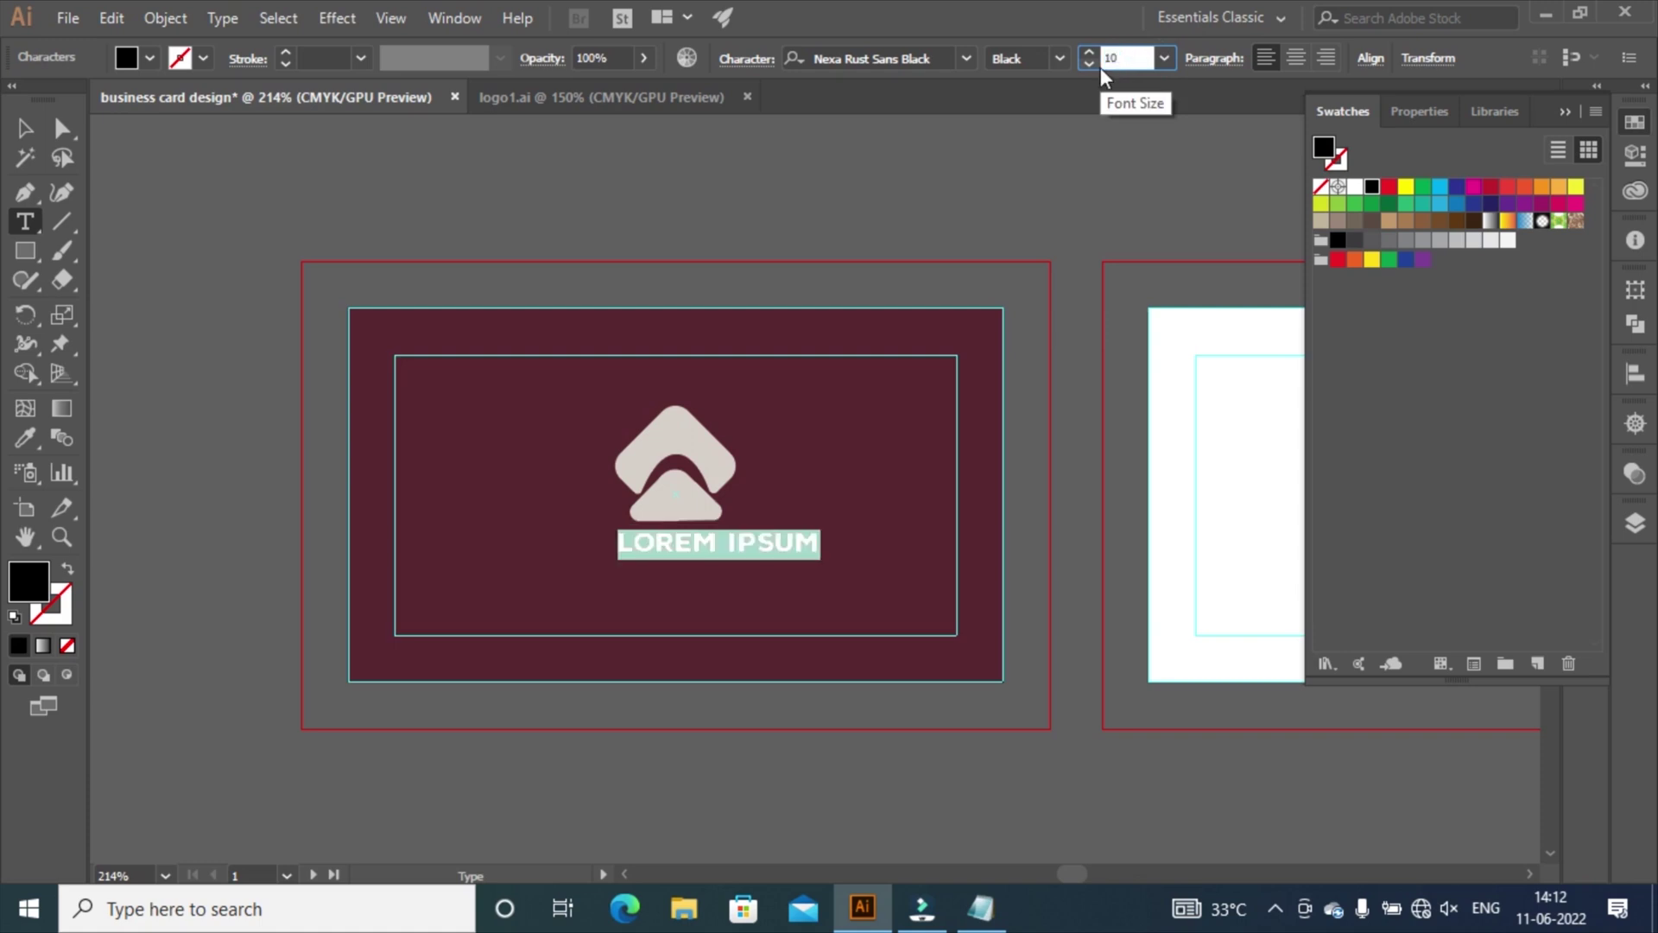
type("COM")
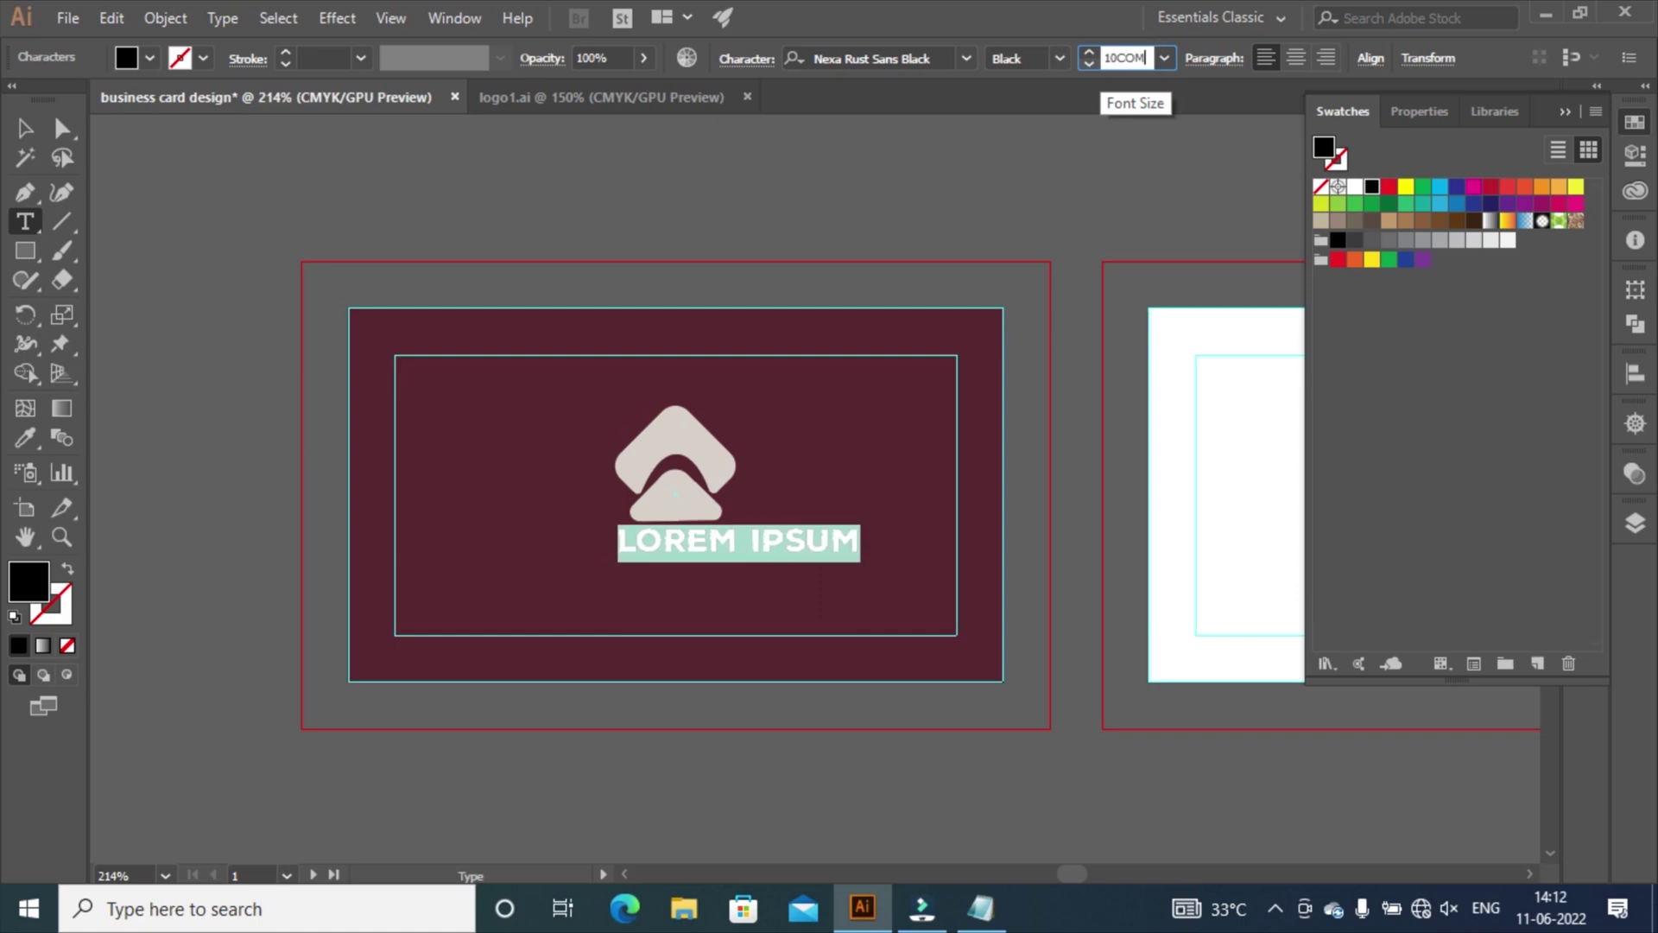
key("BackSpace")
key("Return")
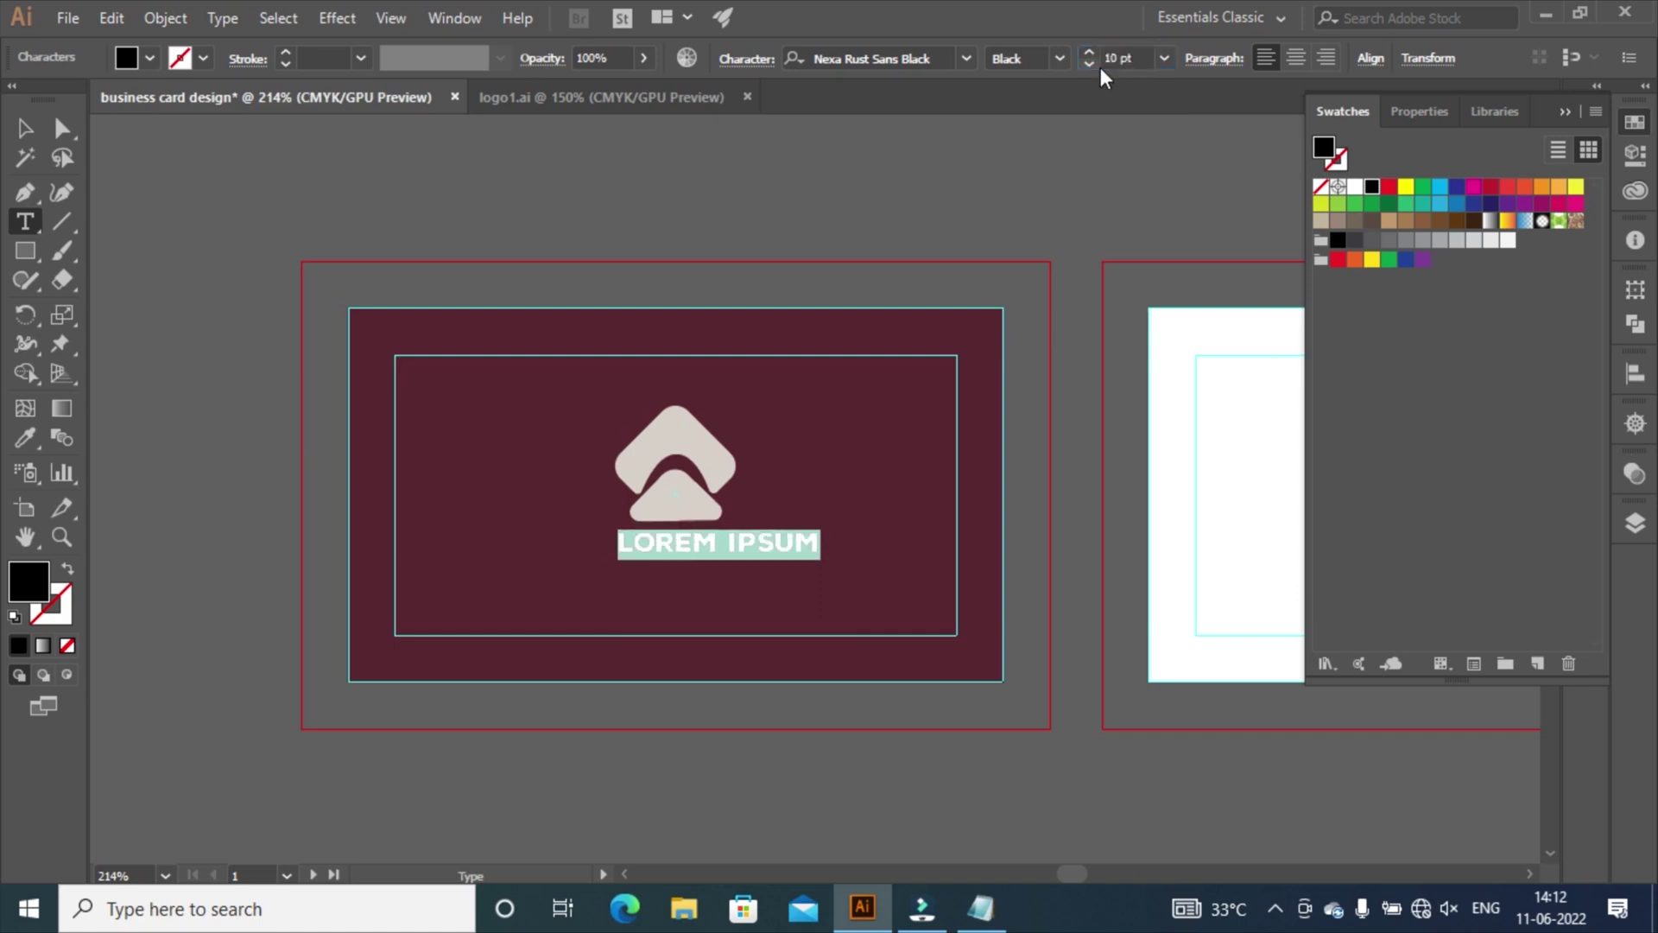
Type 'COMPANY LOGO' as the text and colour it cream #D8CFC8.
type("C")
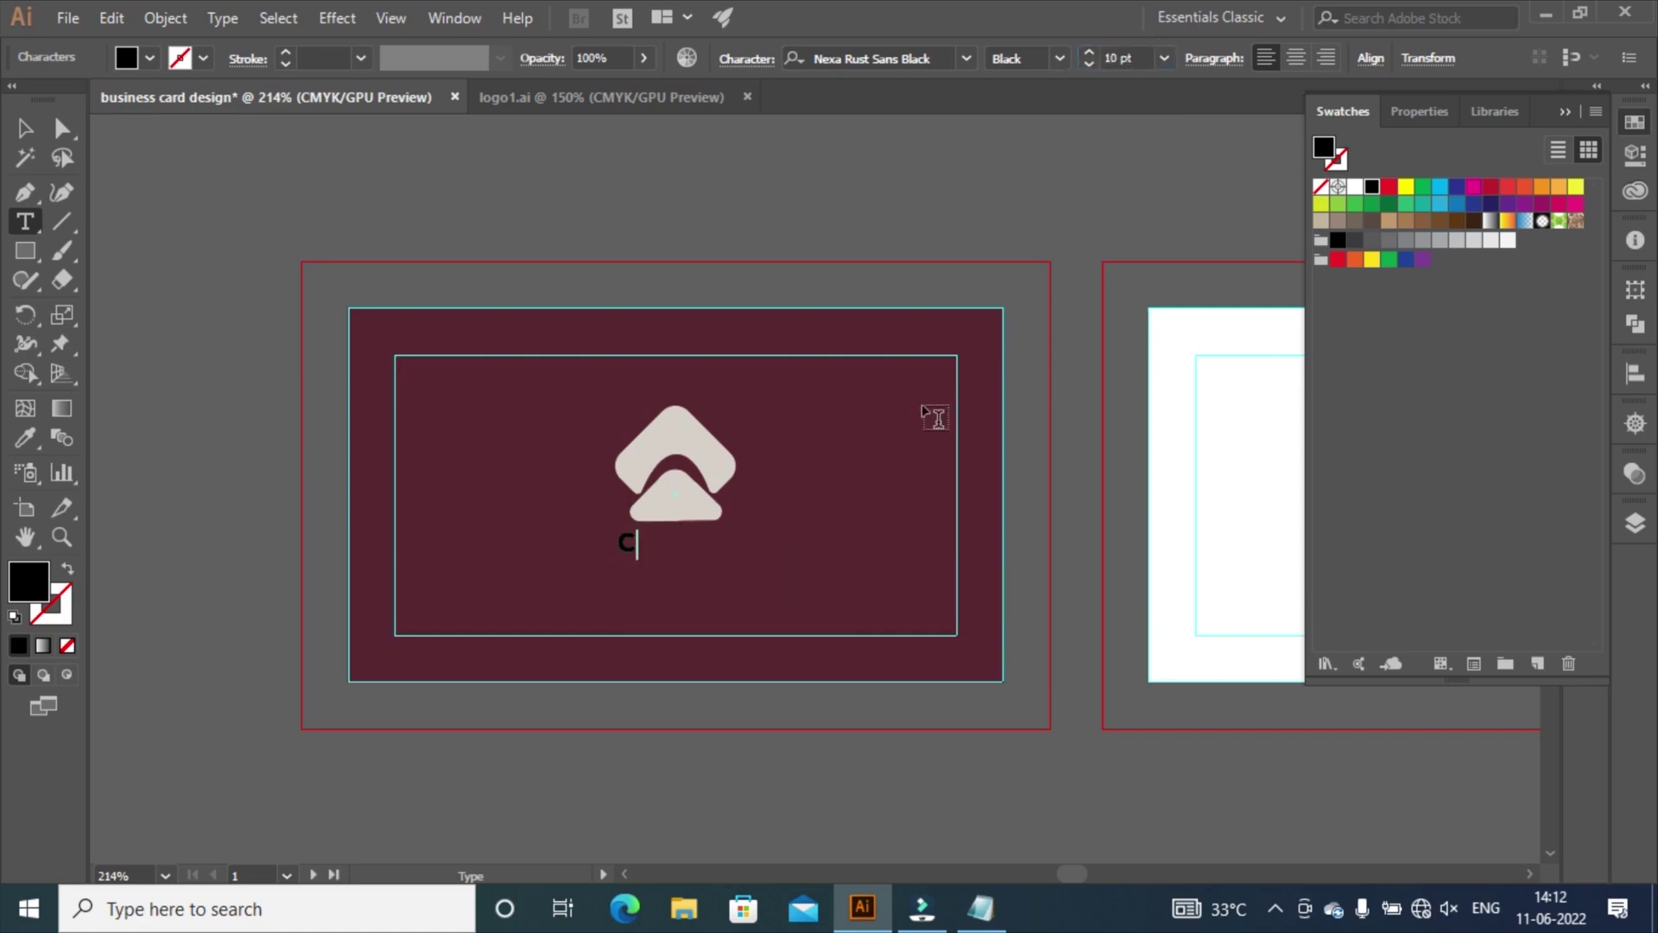
type("OMPANY")
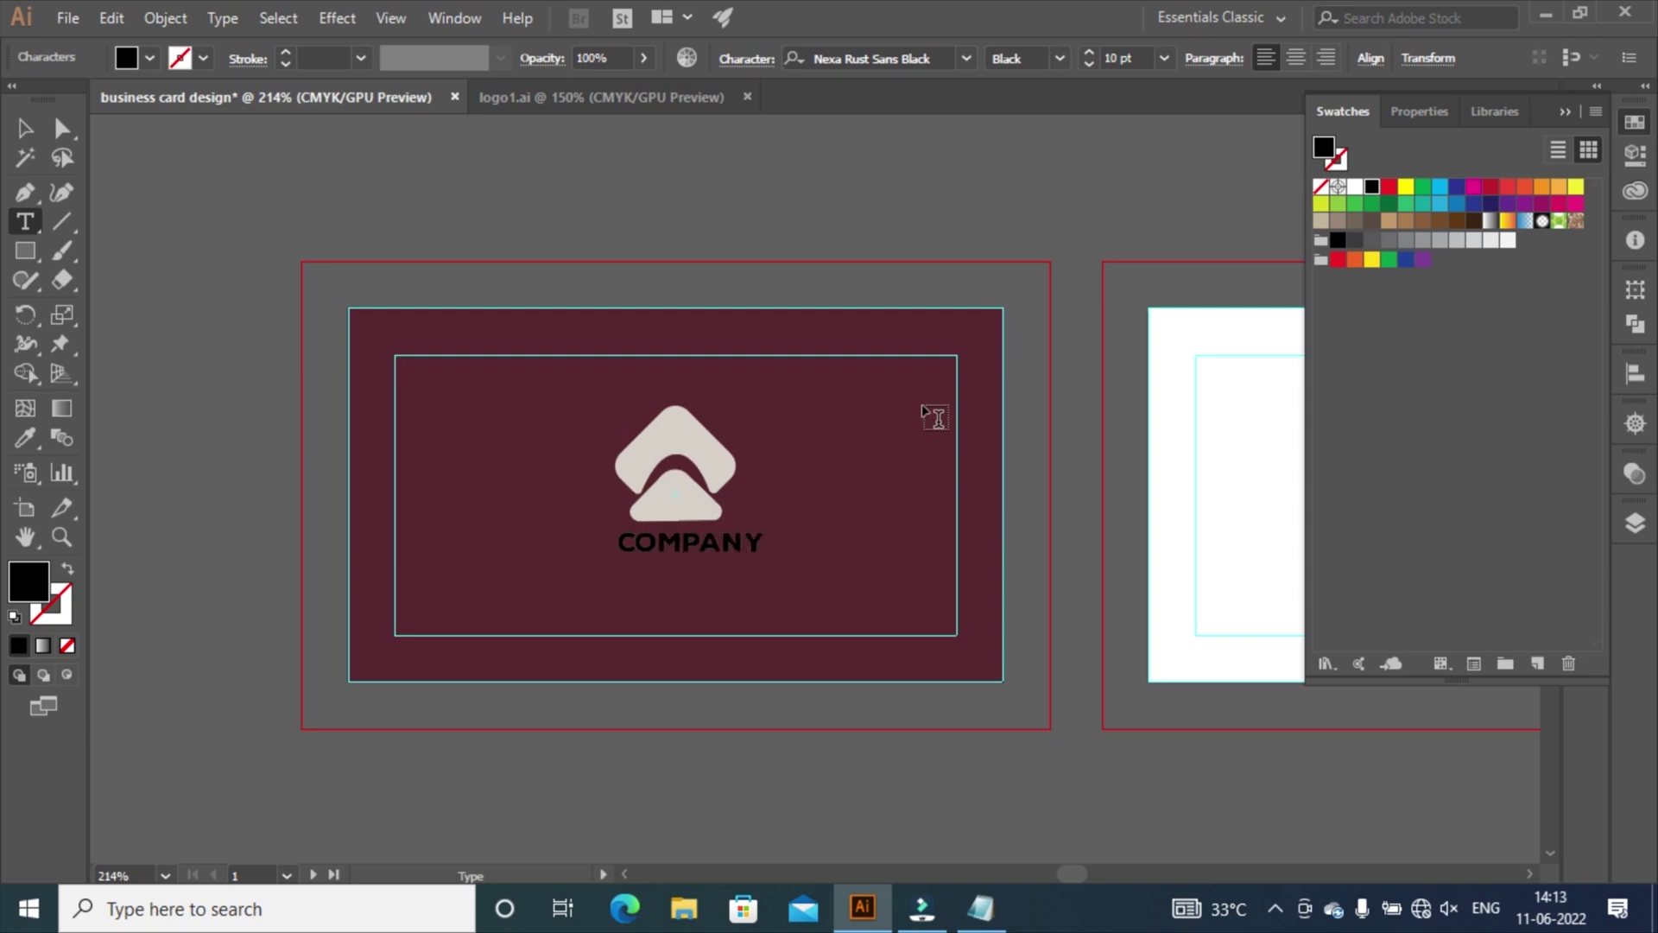
type(" LOGO")
key("ctrl+a")
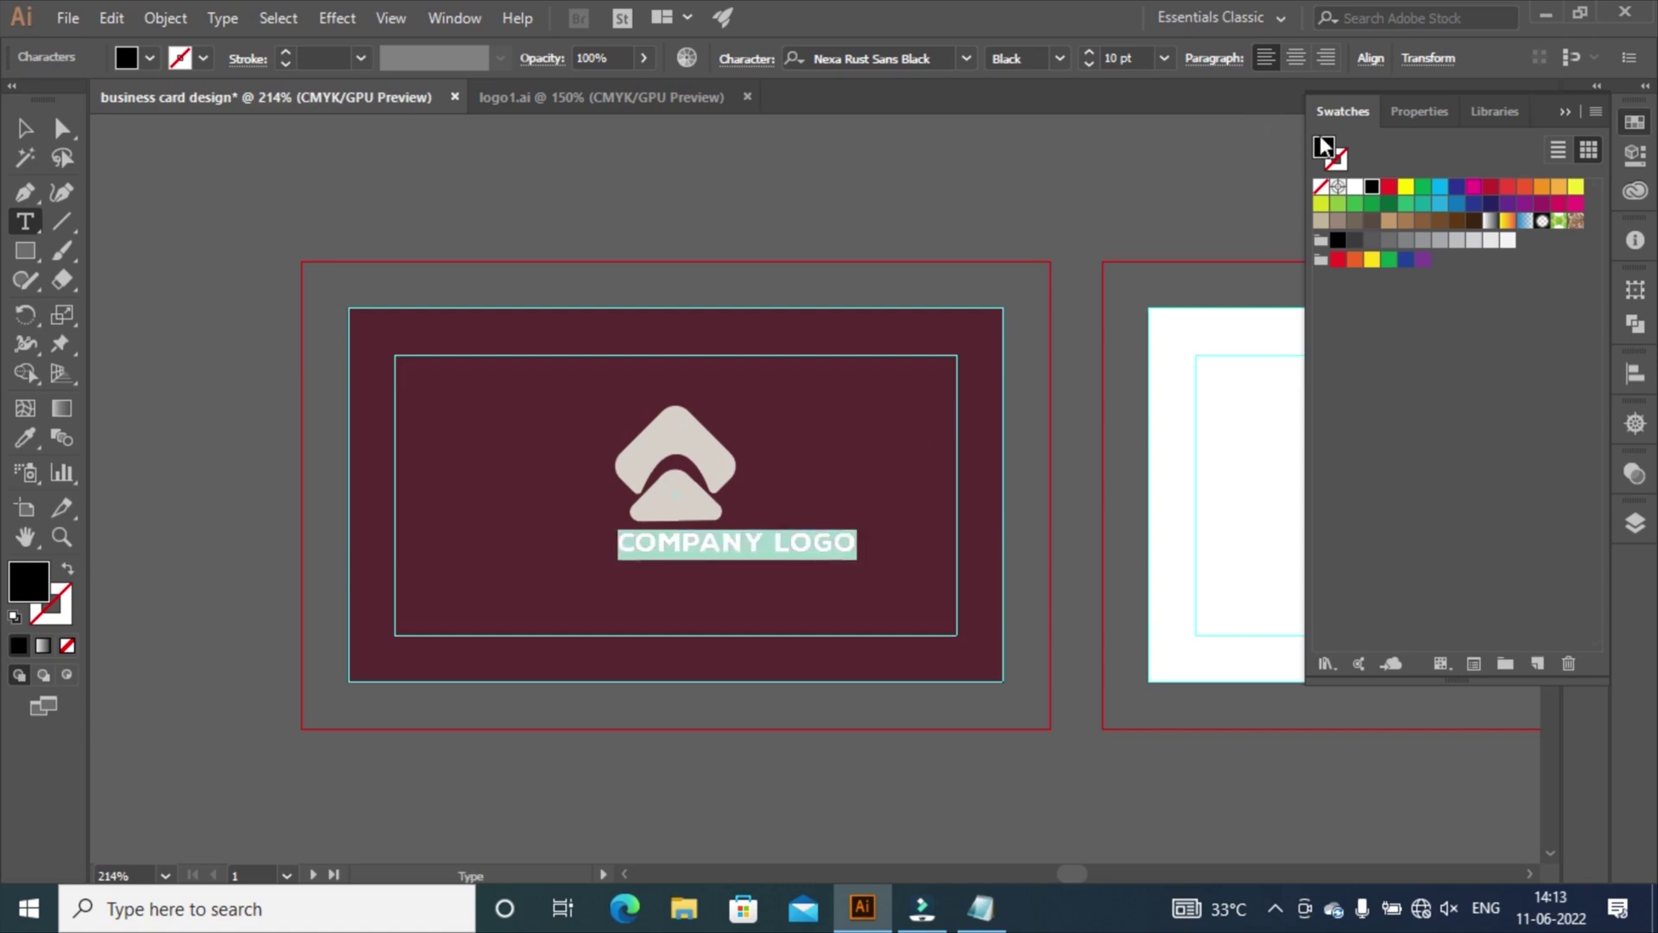
double_click(1326, 145)
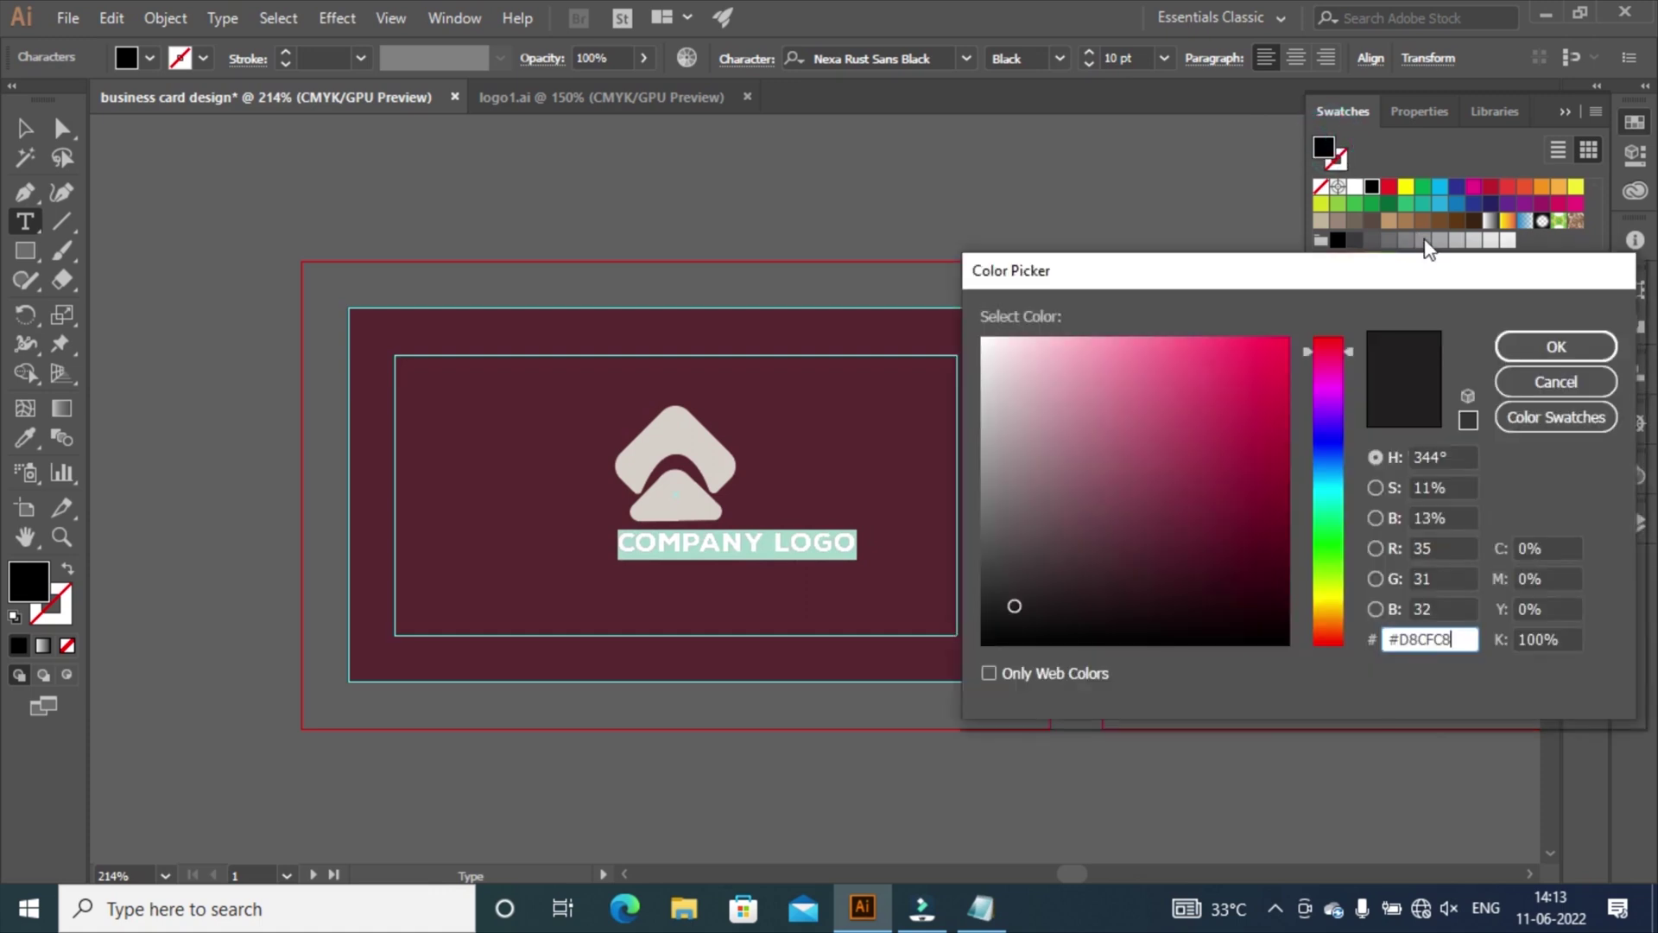
type("#D8CFC8")
left_click(1536, 347)
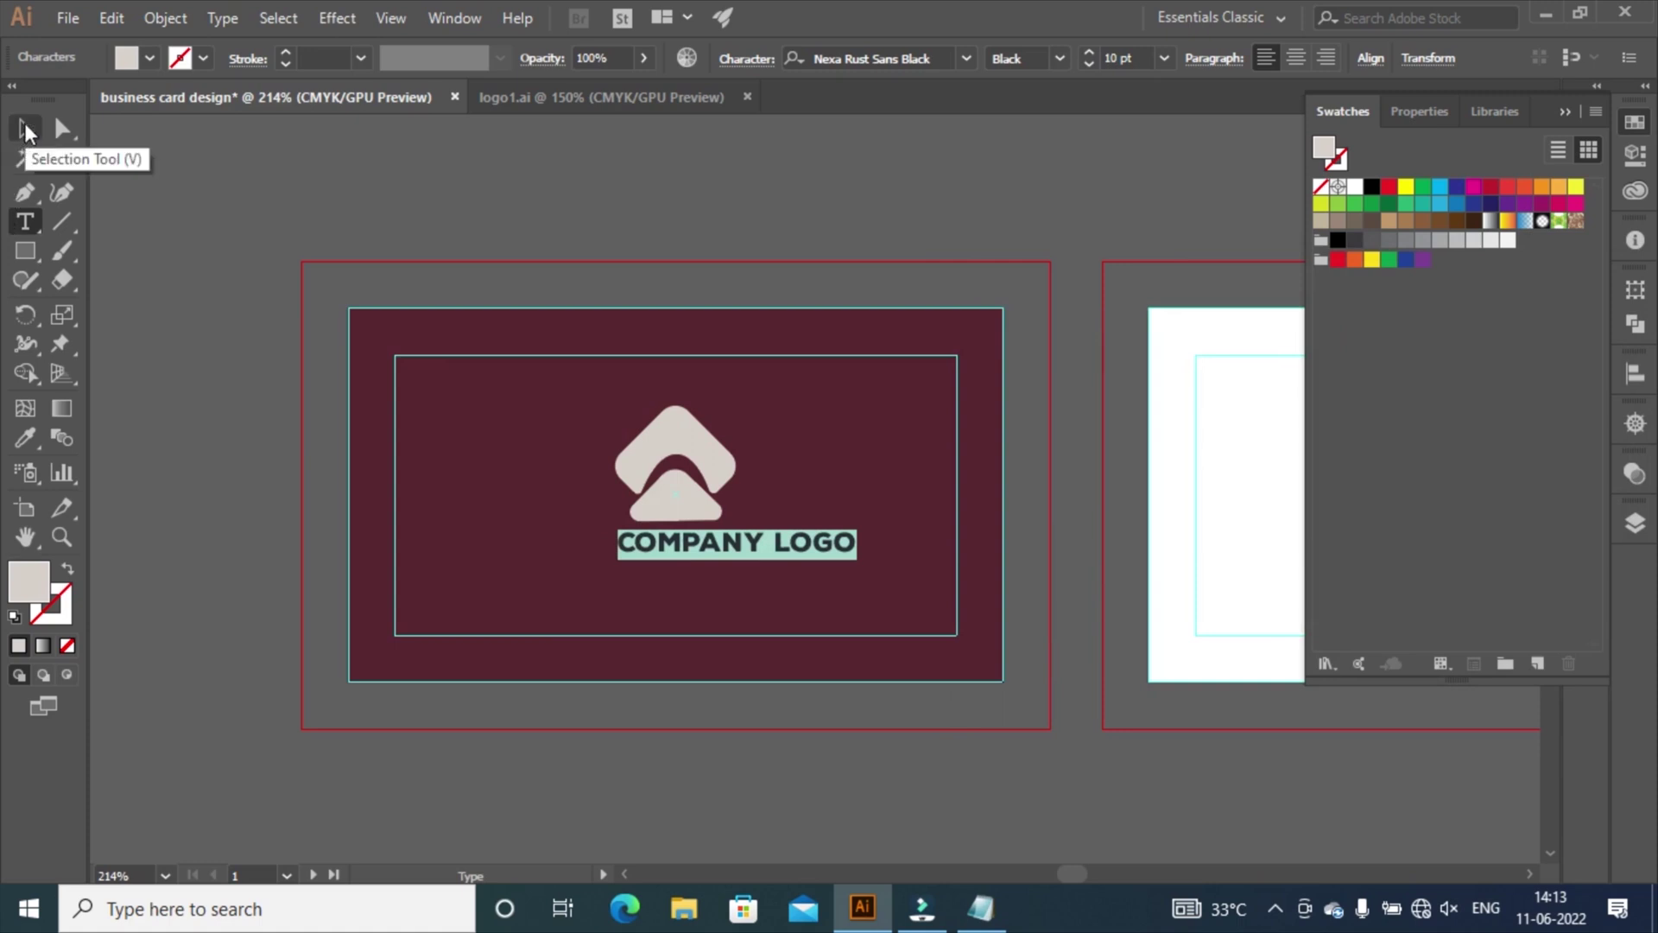
Set COMPANY LOGO to 14 pt and centre it horizontally under the logo mark.
left_click(26, 129)
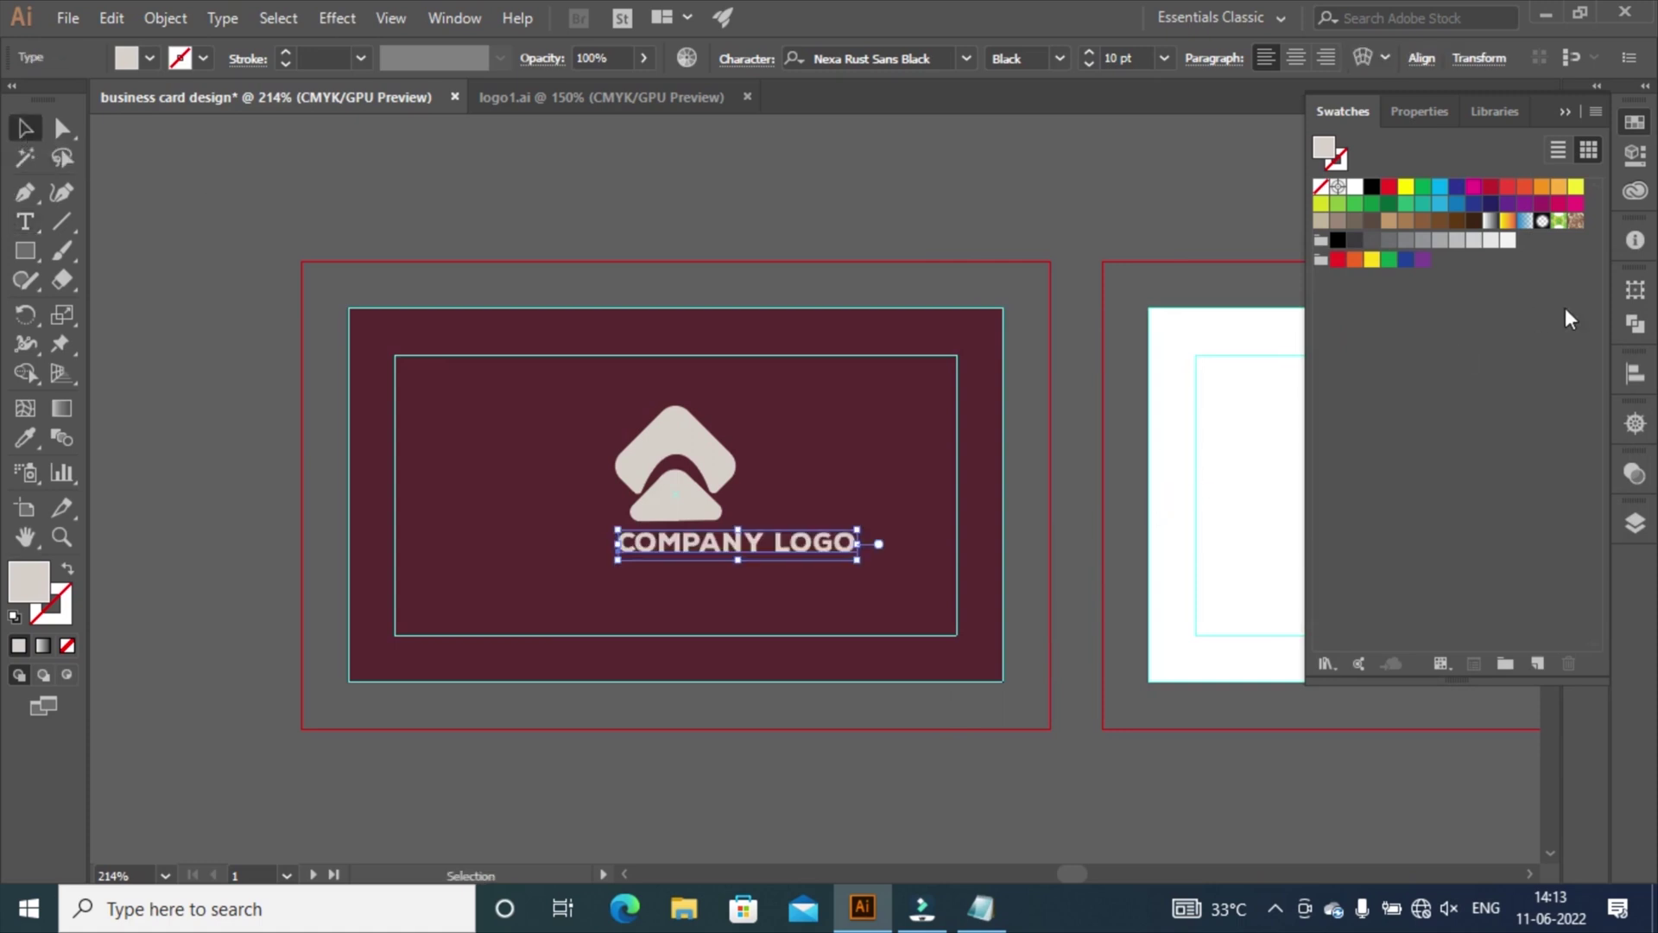
left_click(1636, 373)
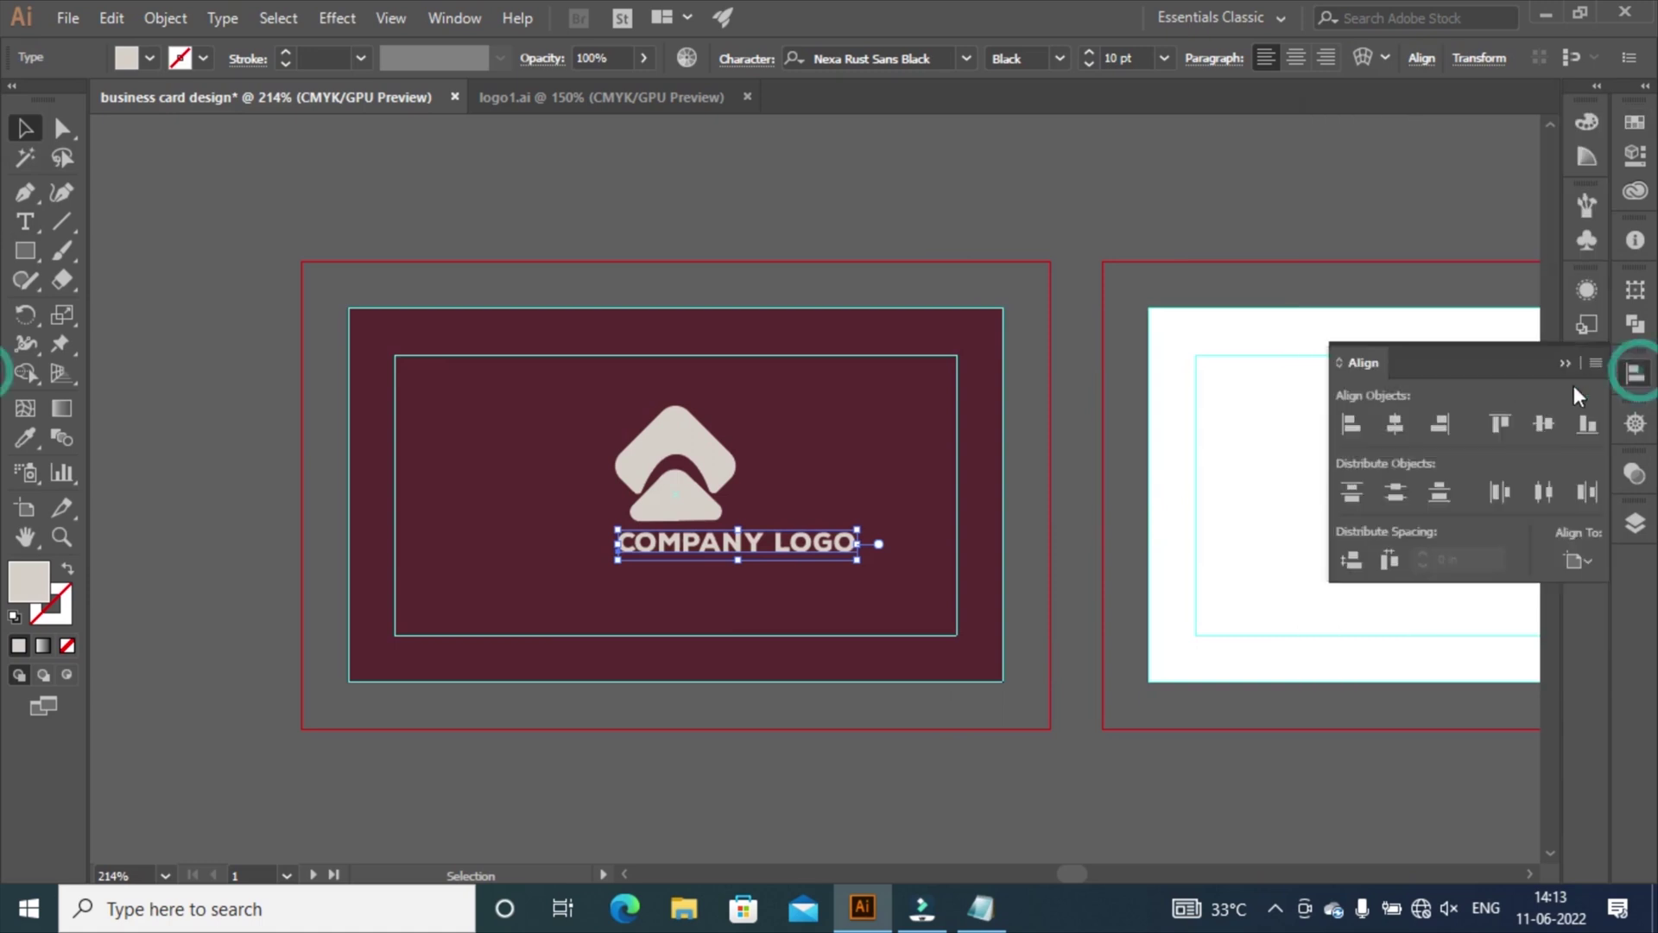
left_click(1401, 422)
left_click(1538, 427)
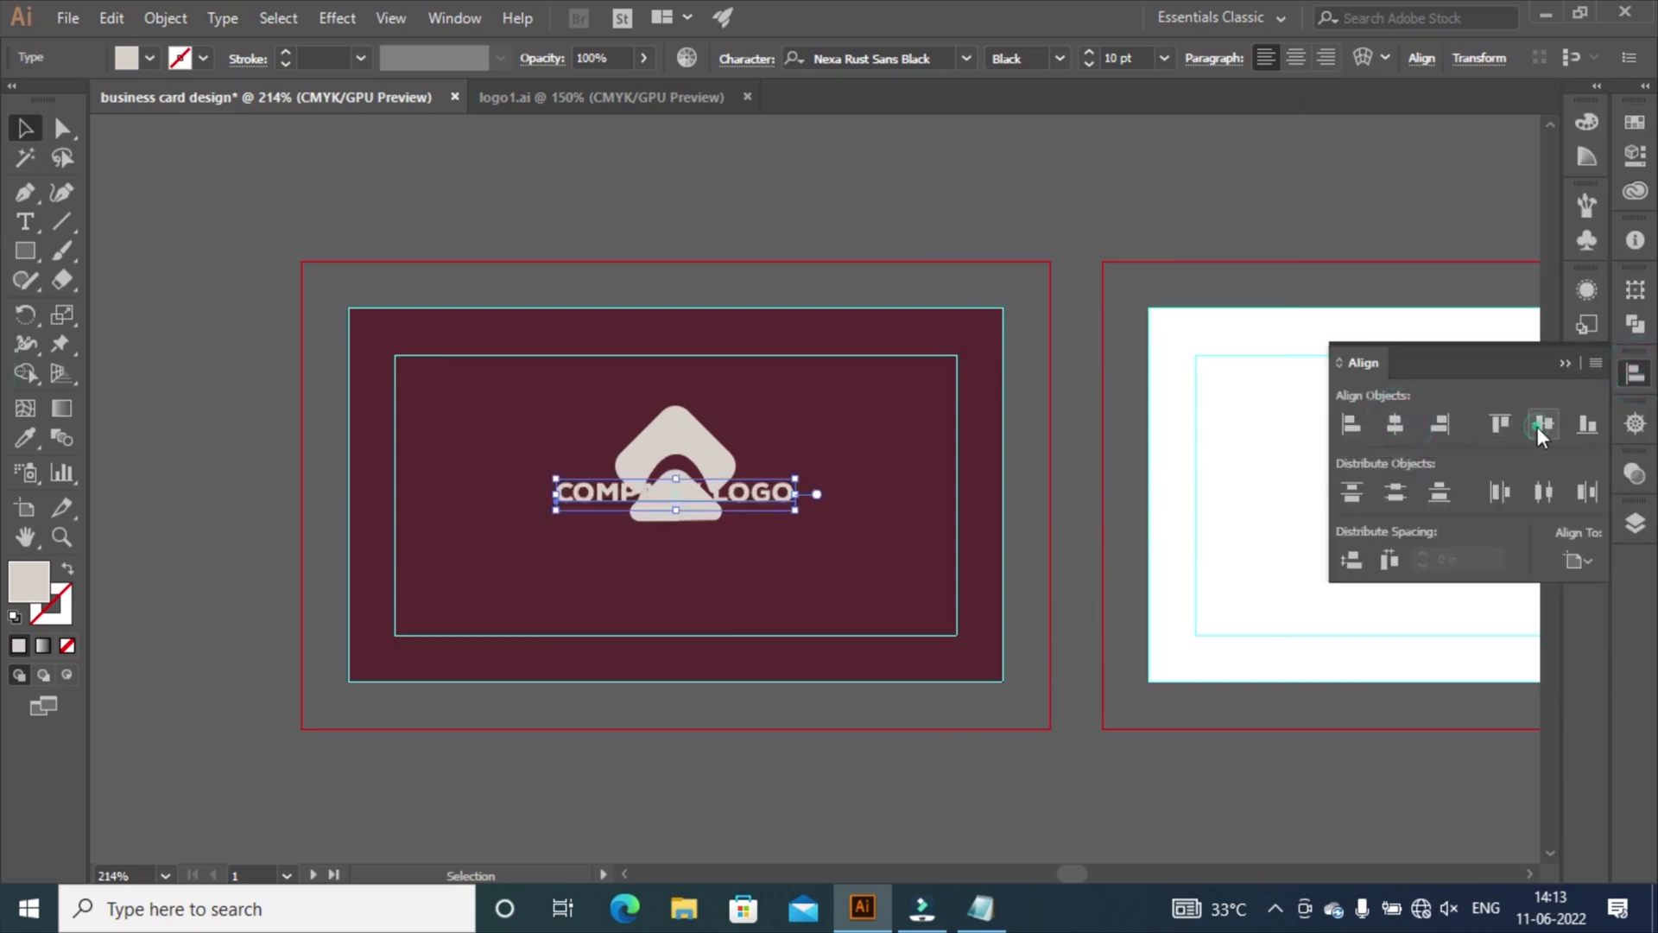
key("ctrl+z")
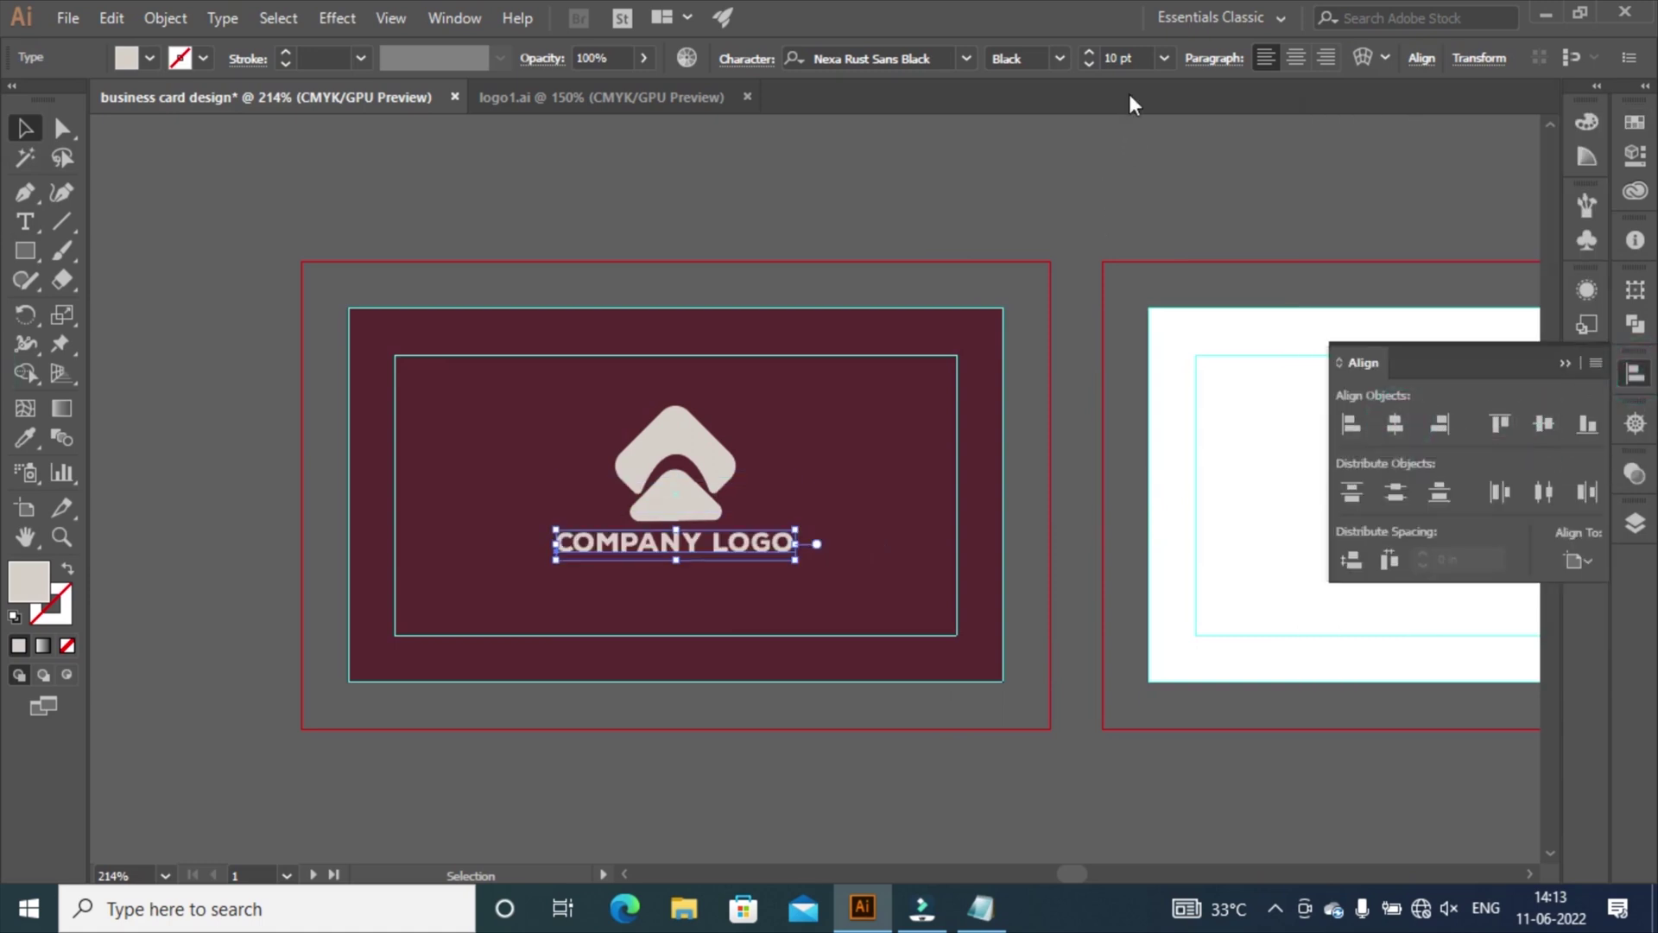
left_click(1132, 53)
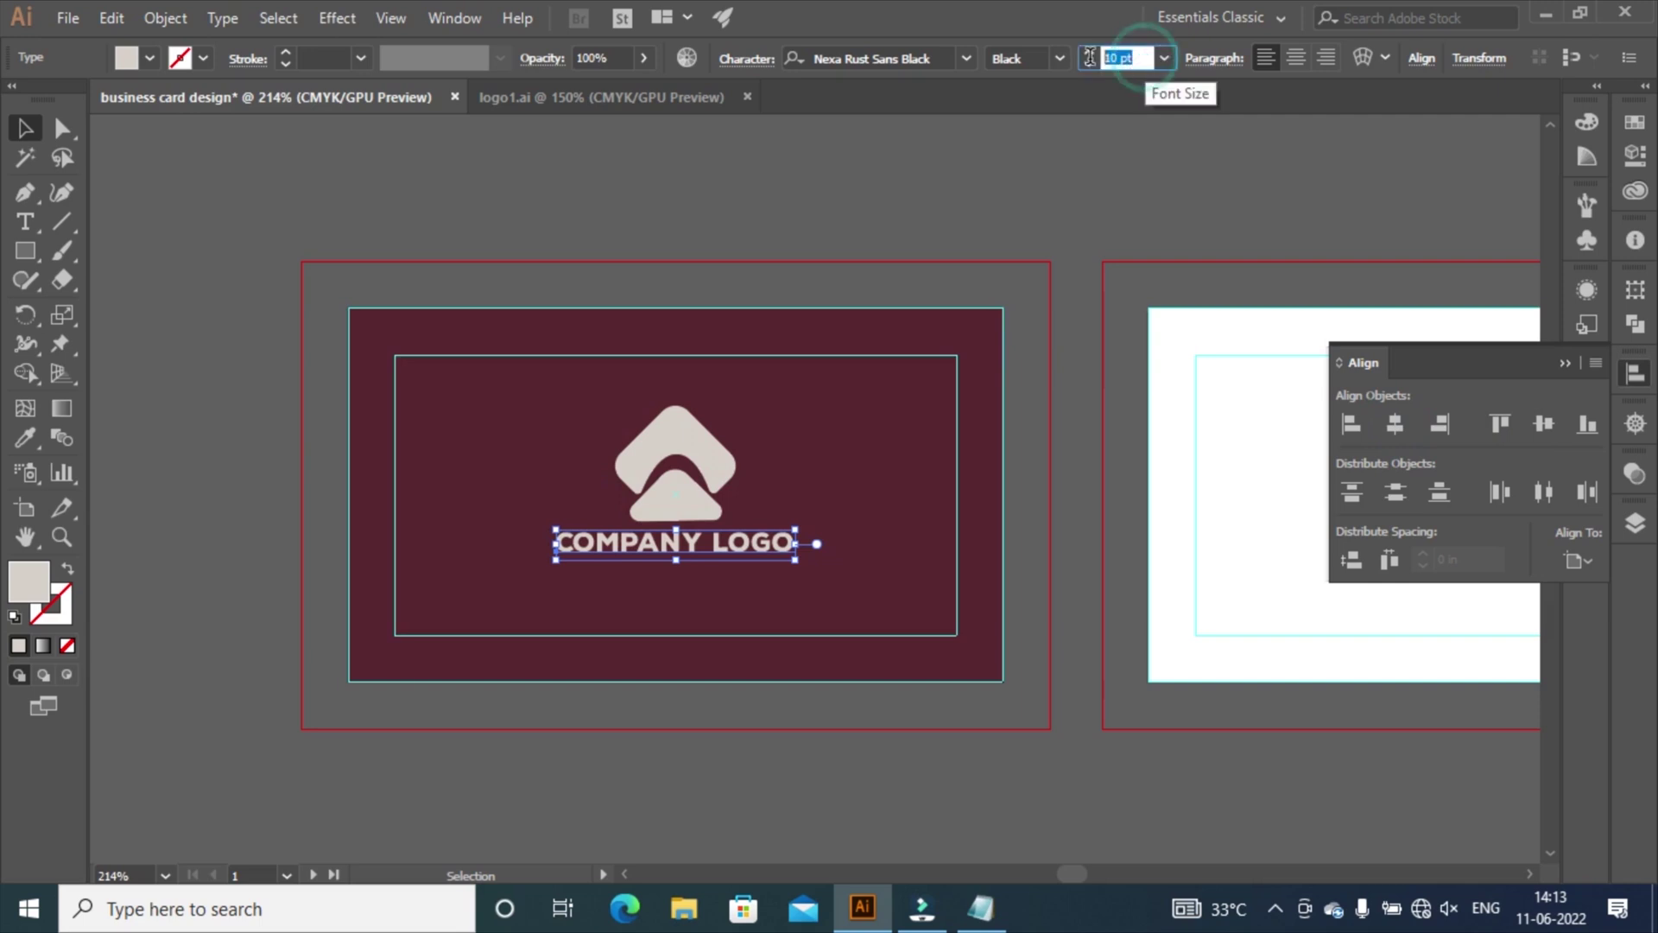
type("15")
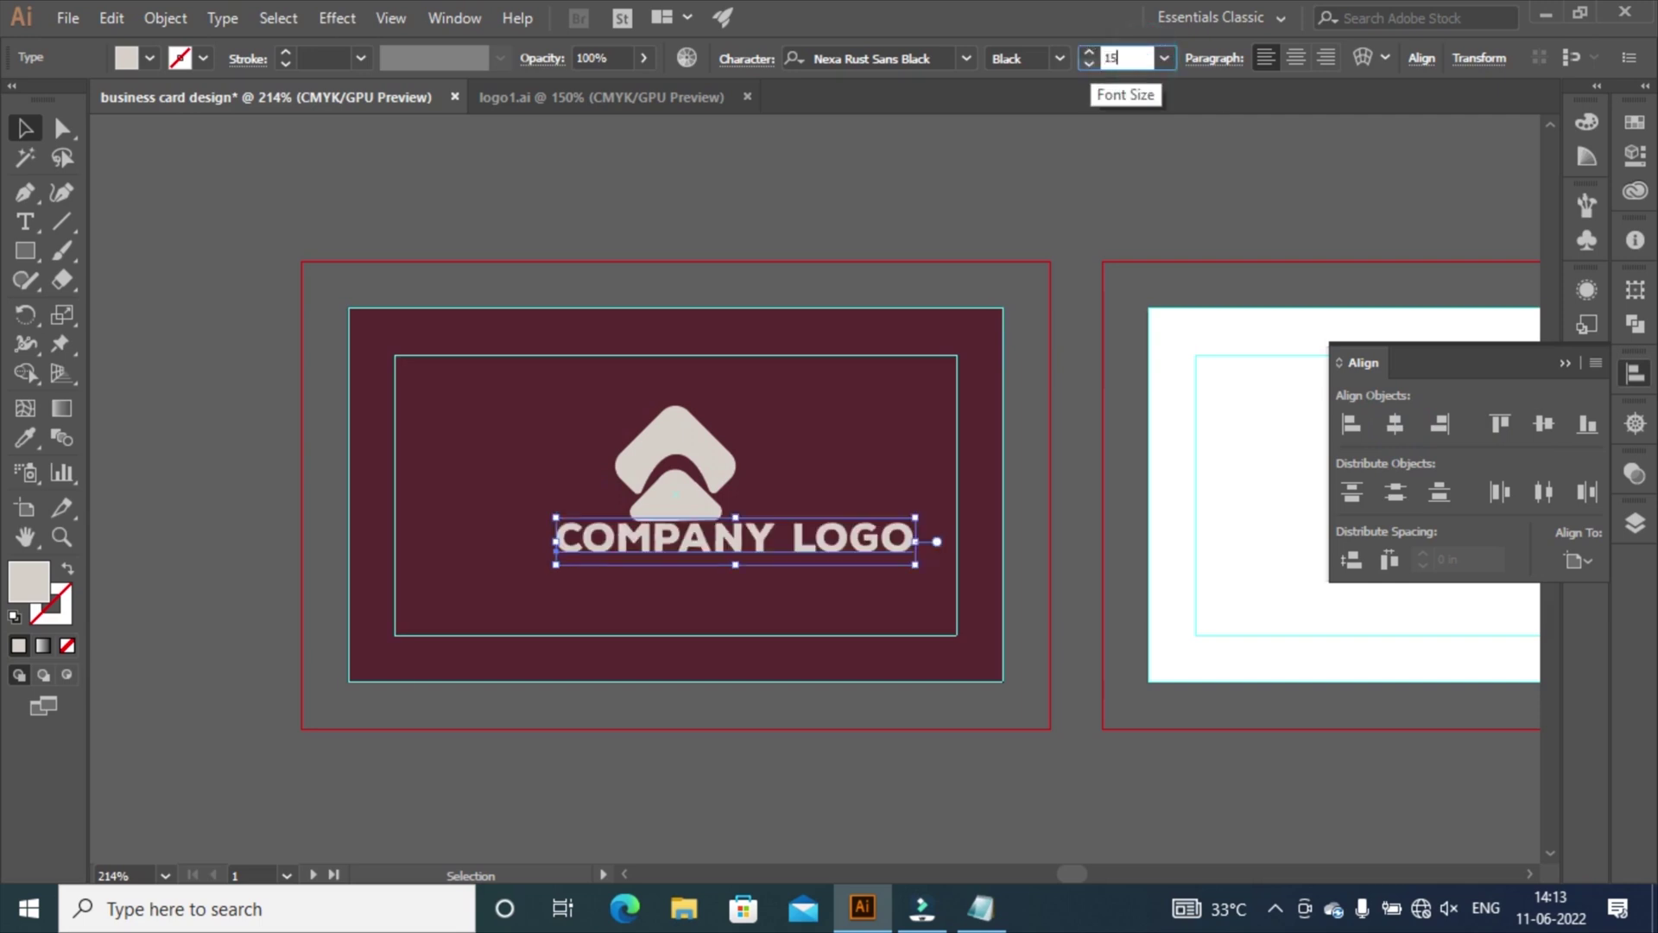
type("4")
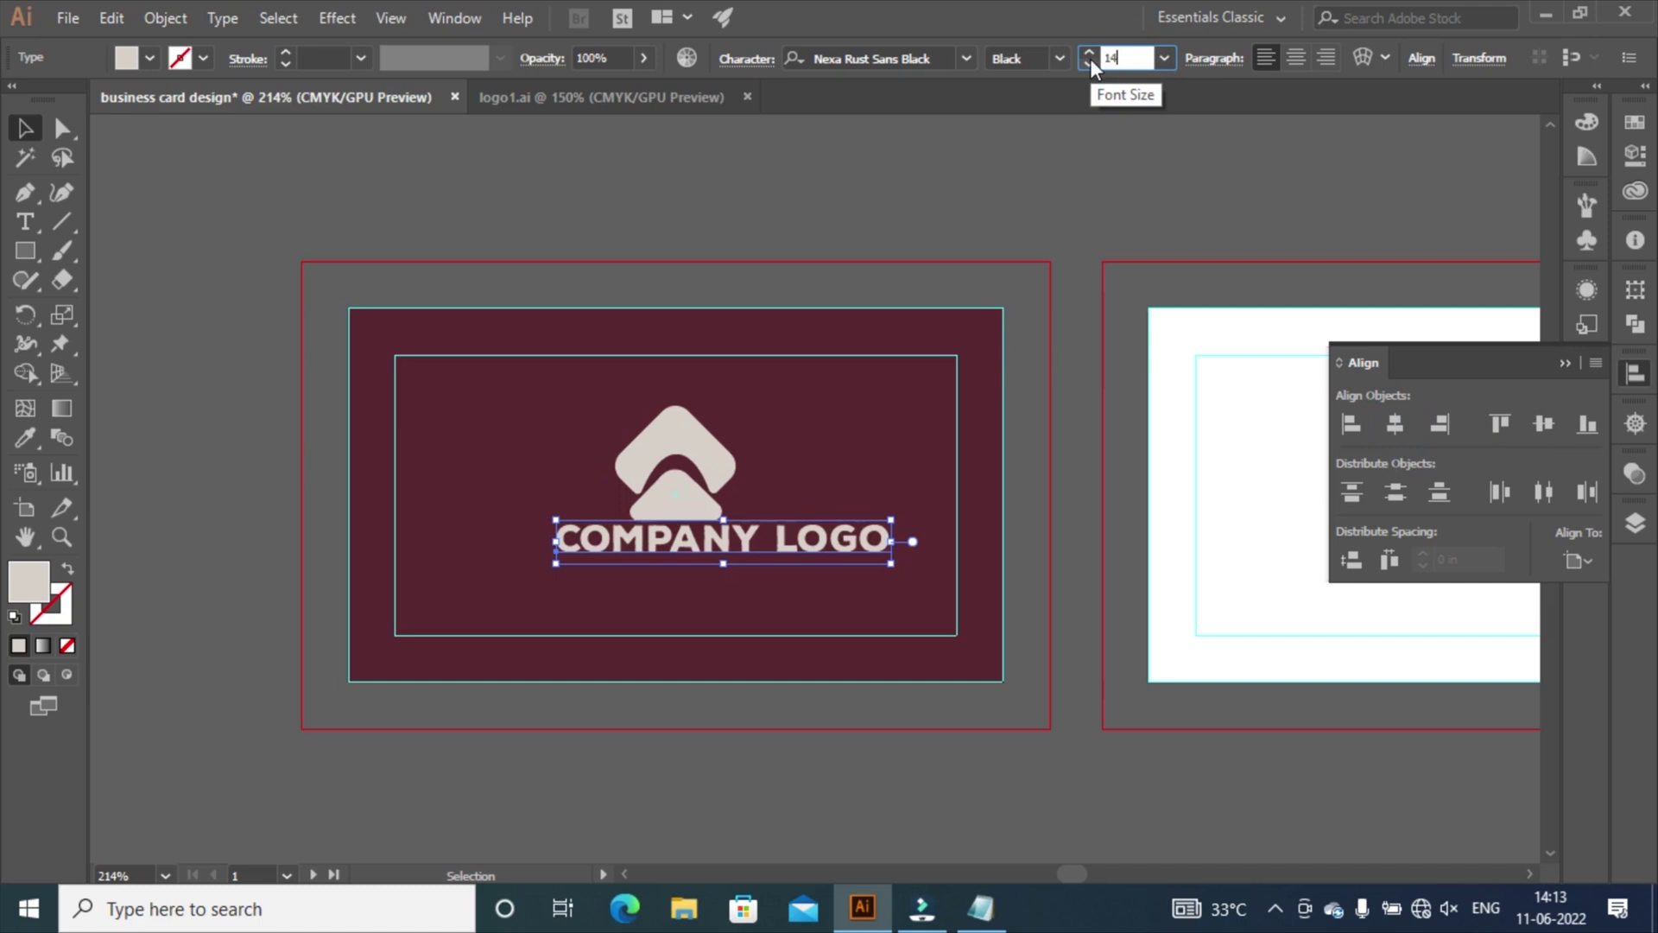
key("Return")
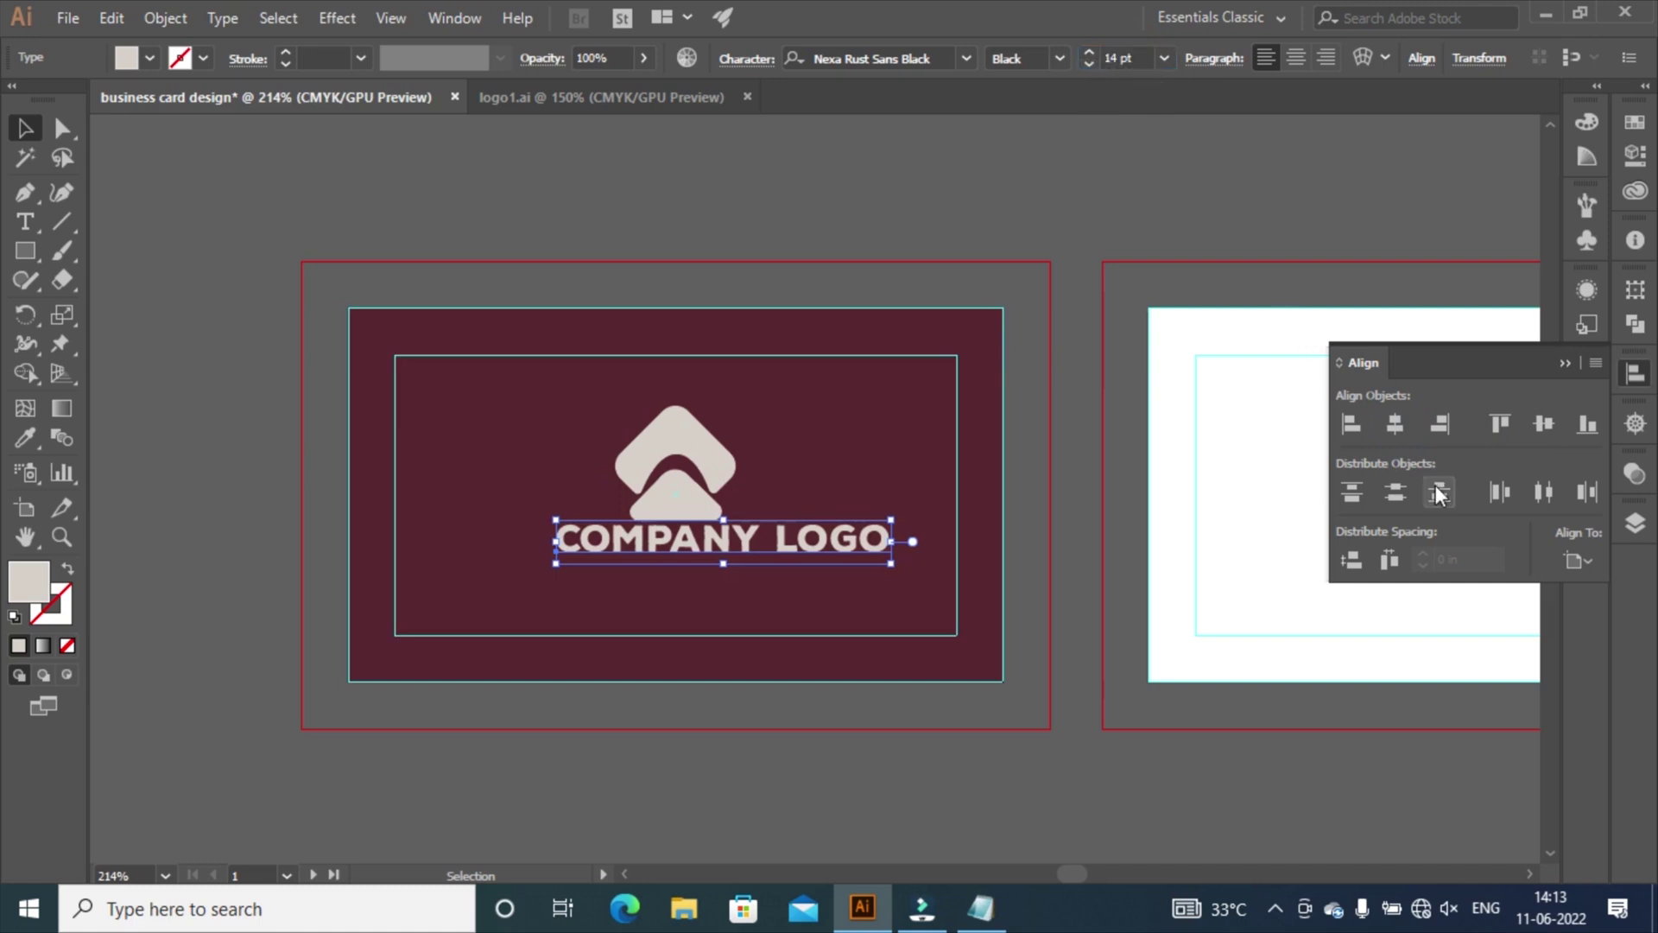
left_click(1393, 428)
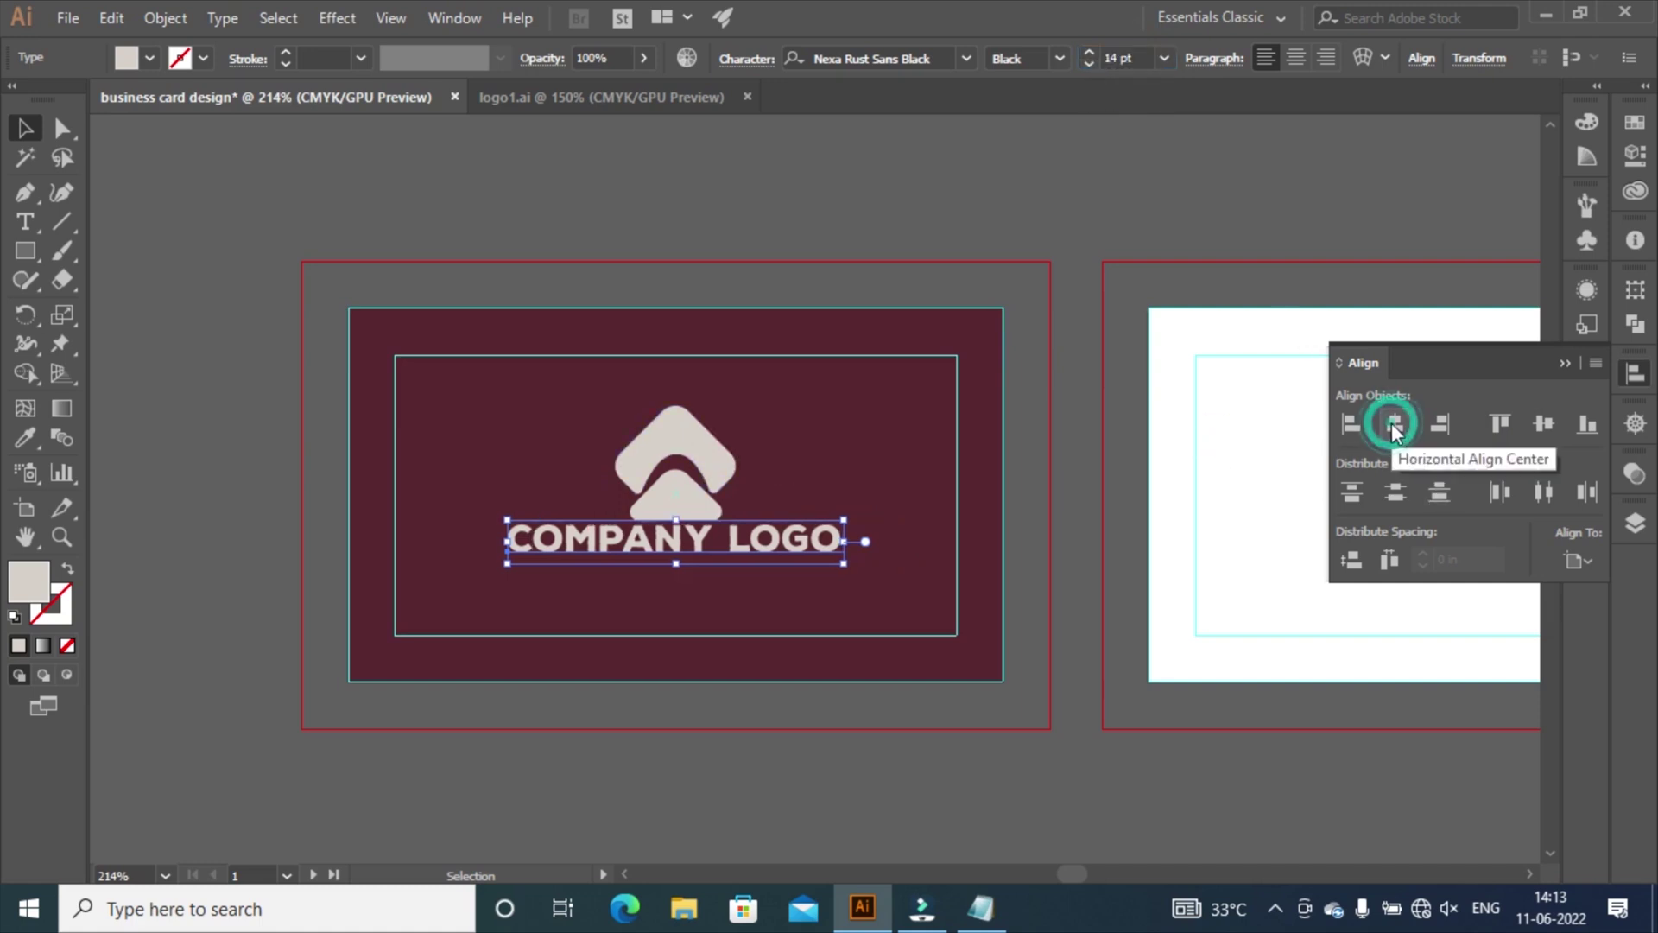
Enlarge the logo mark proportionally, nudge it up, and keep it horizontally centred.
left_click(684, 434)
key("Up")
key("Up")
key("Up")
key("Up")
key("Up")
key("Up")
key("Up")
key("Up")
key("Up")
key("Up")
key("Up")
key("Up")
key("Up")
key("Up")
key("Up")
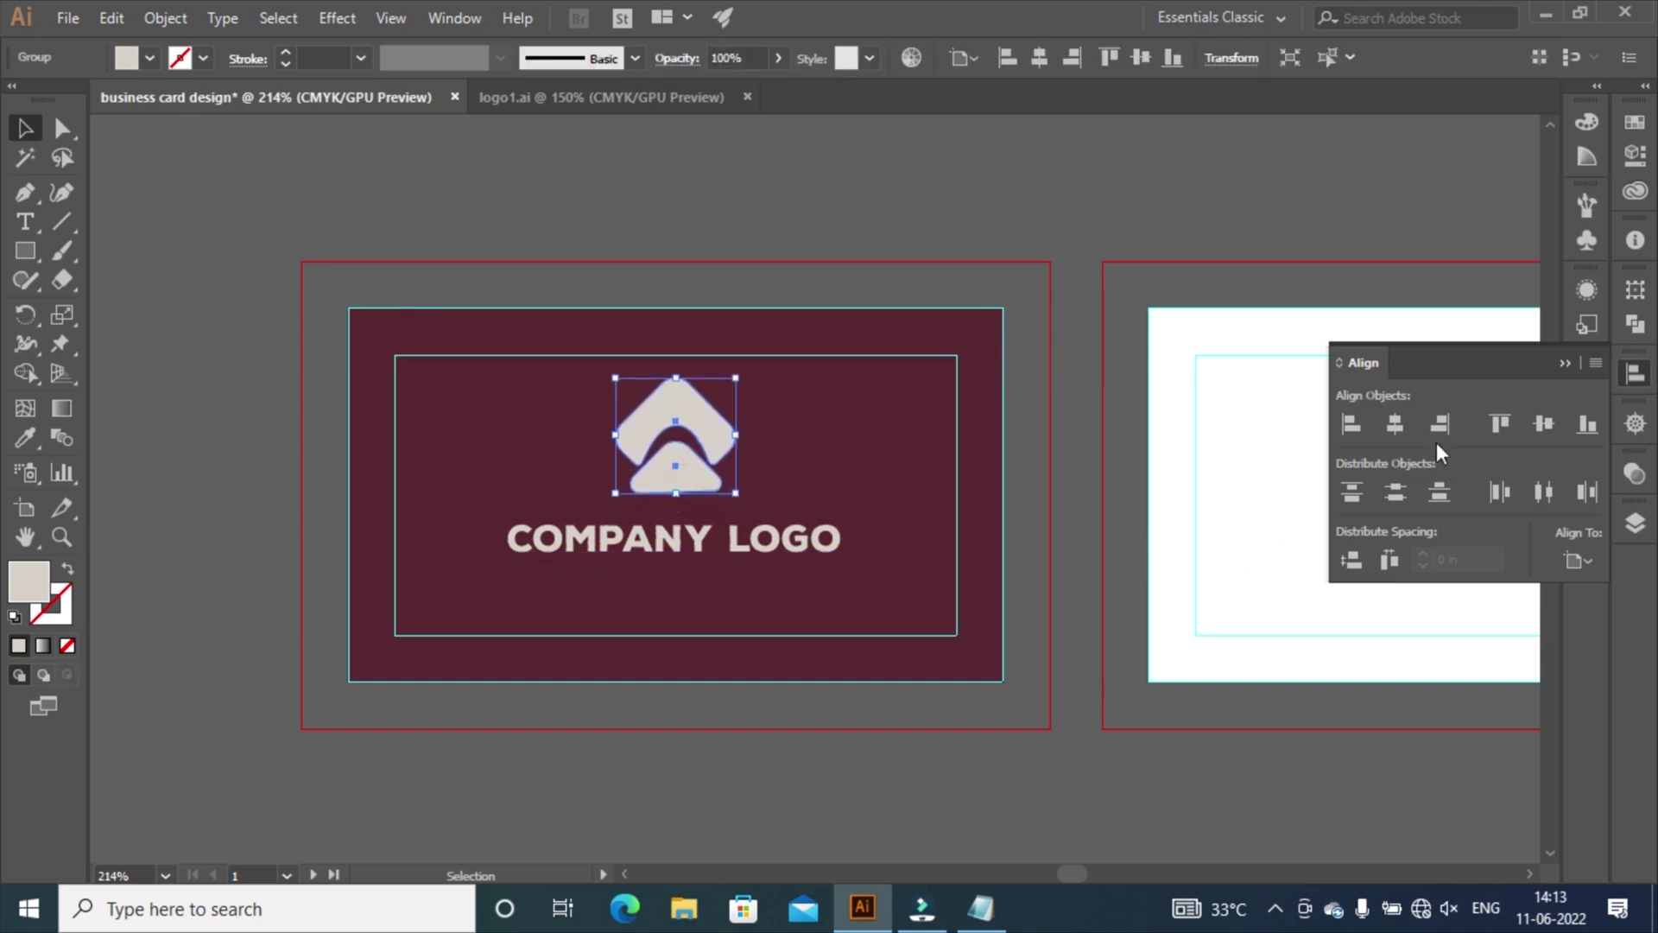
left_click(1405, 427)
mouse_move(732, 494)
left_mouse_down()
mouse_move(727, 480)
mouse_move(751, 507)
left_mouse_up()
key("Up")
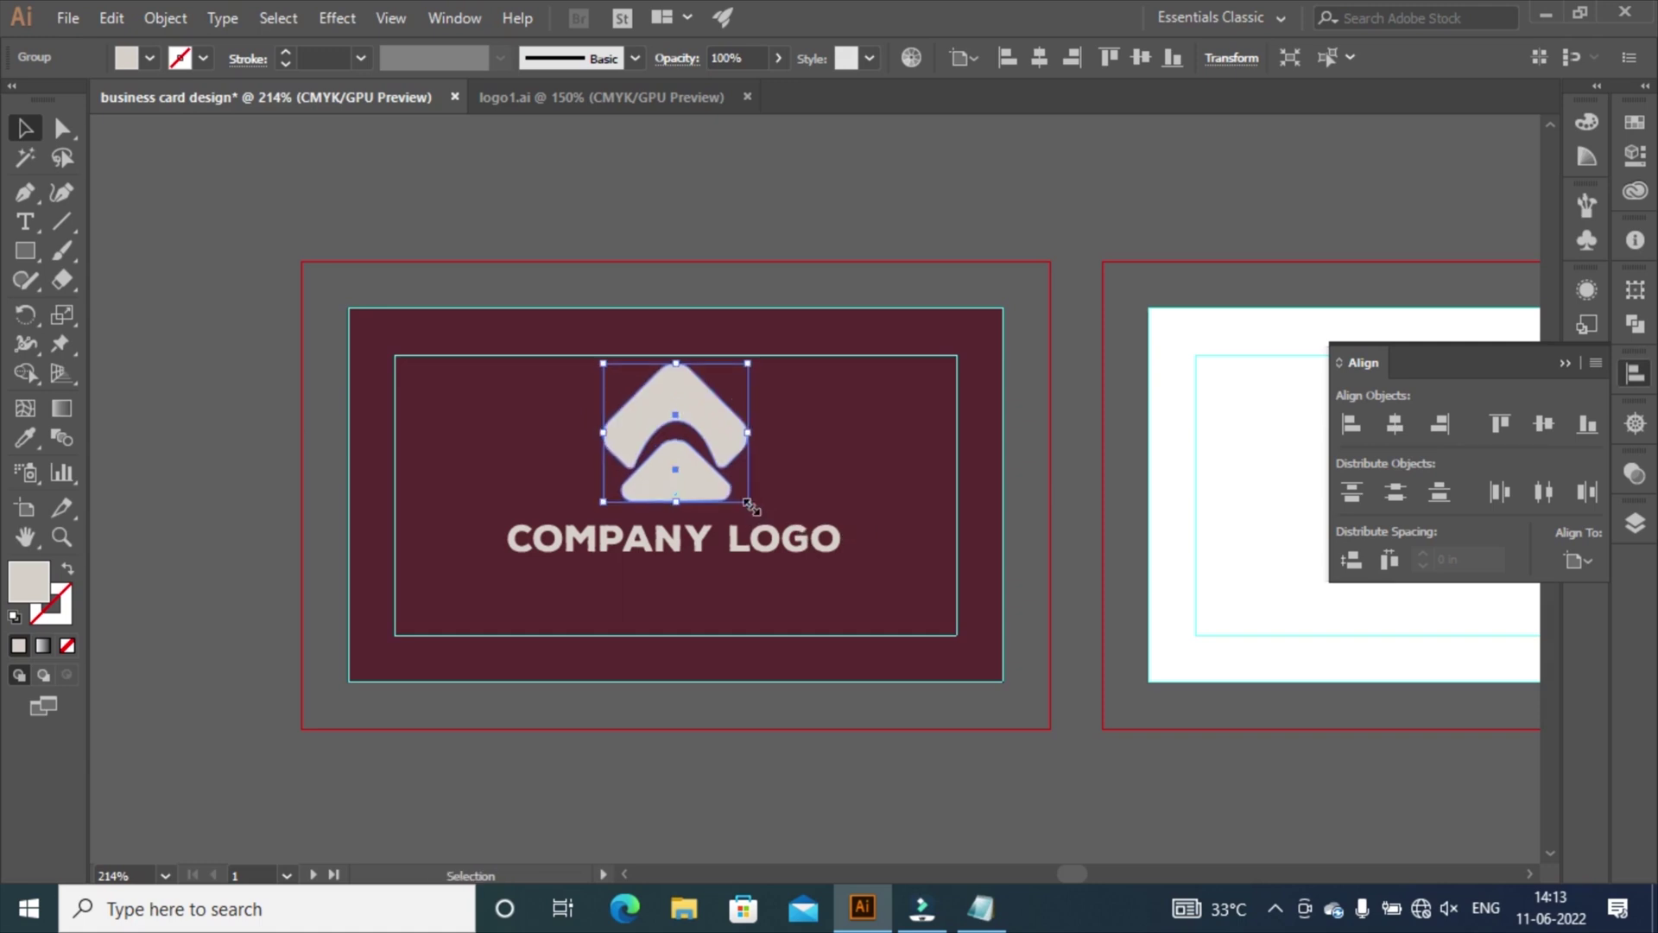
left_click(1408, 419)
left_click(1079, 569)
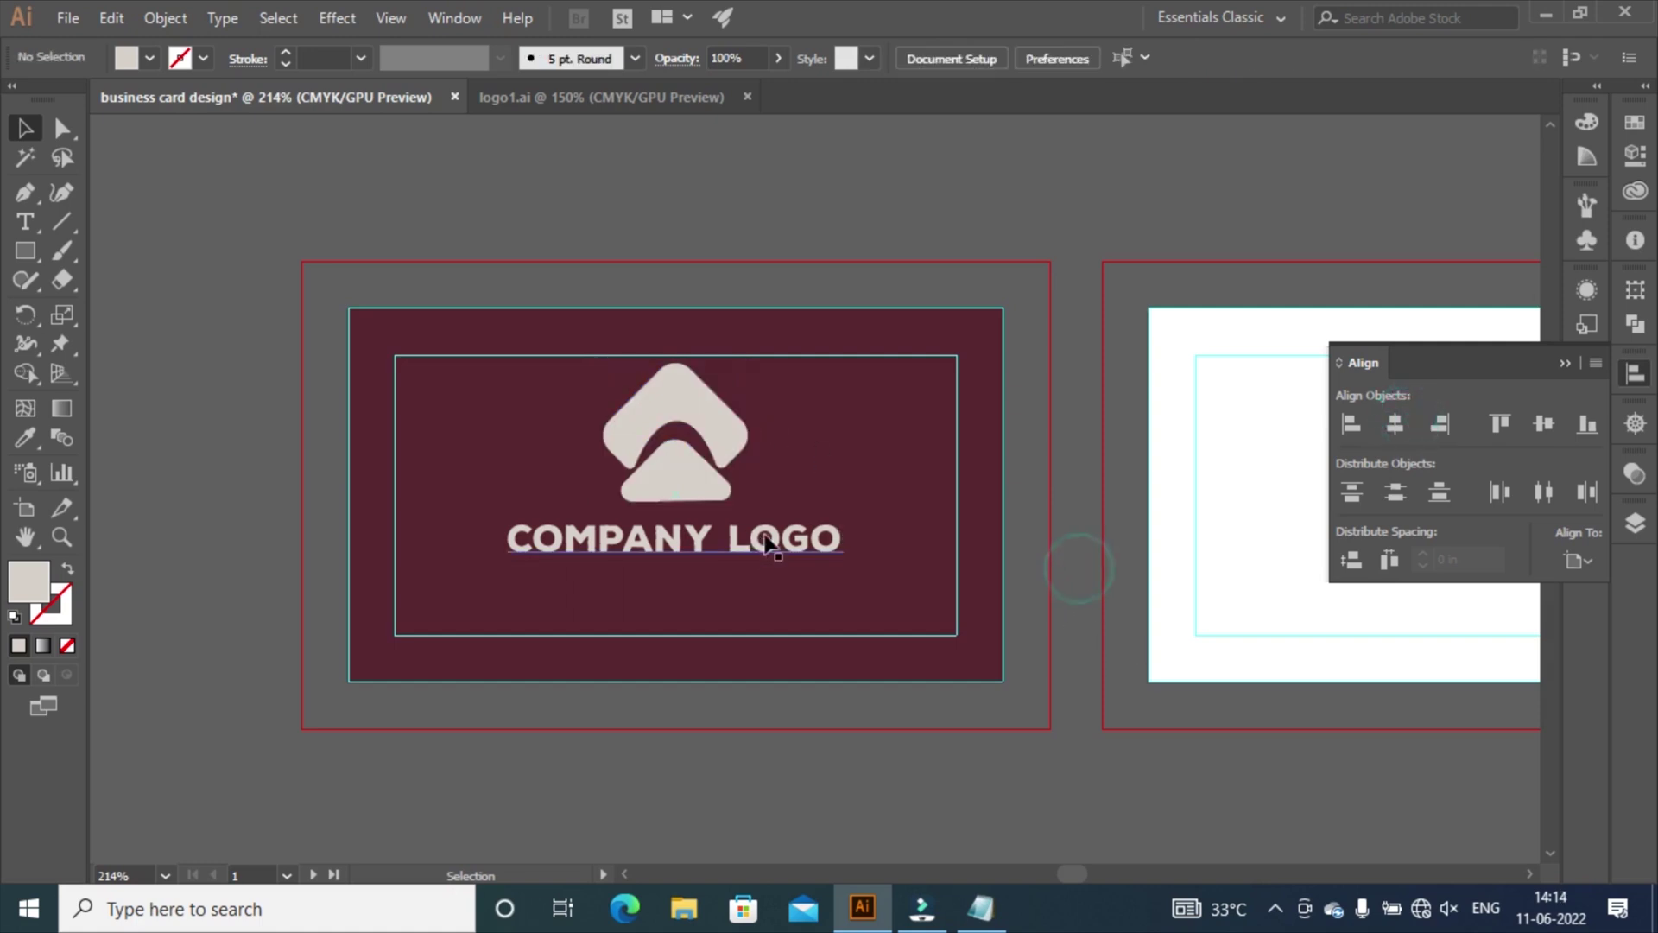
left_click(775, 540)
Centre COMPANY LOGO and duplicate it onto a new line just below.
left_click(1394, 423)
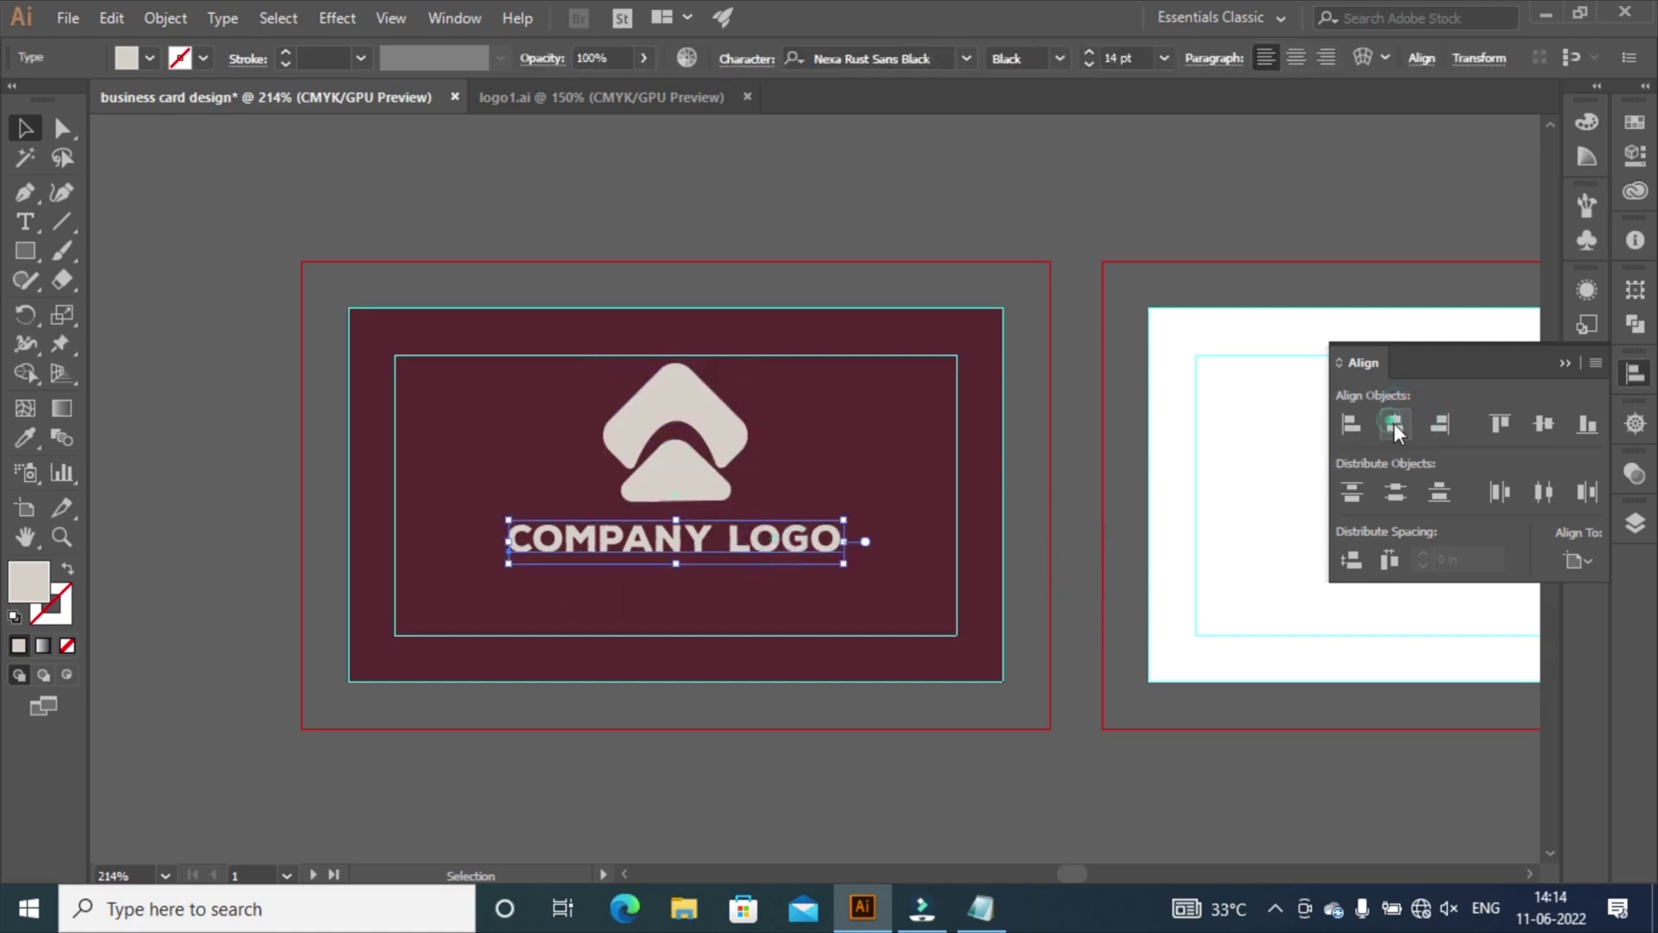
left_click_drag(665, 553, 666, 602)
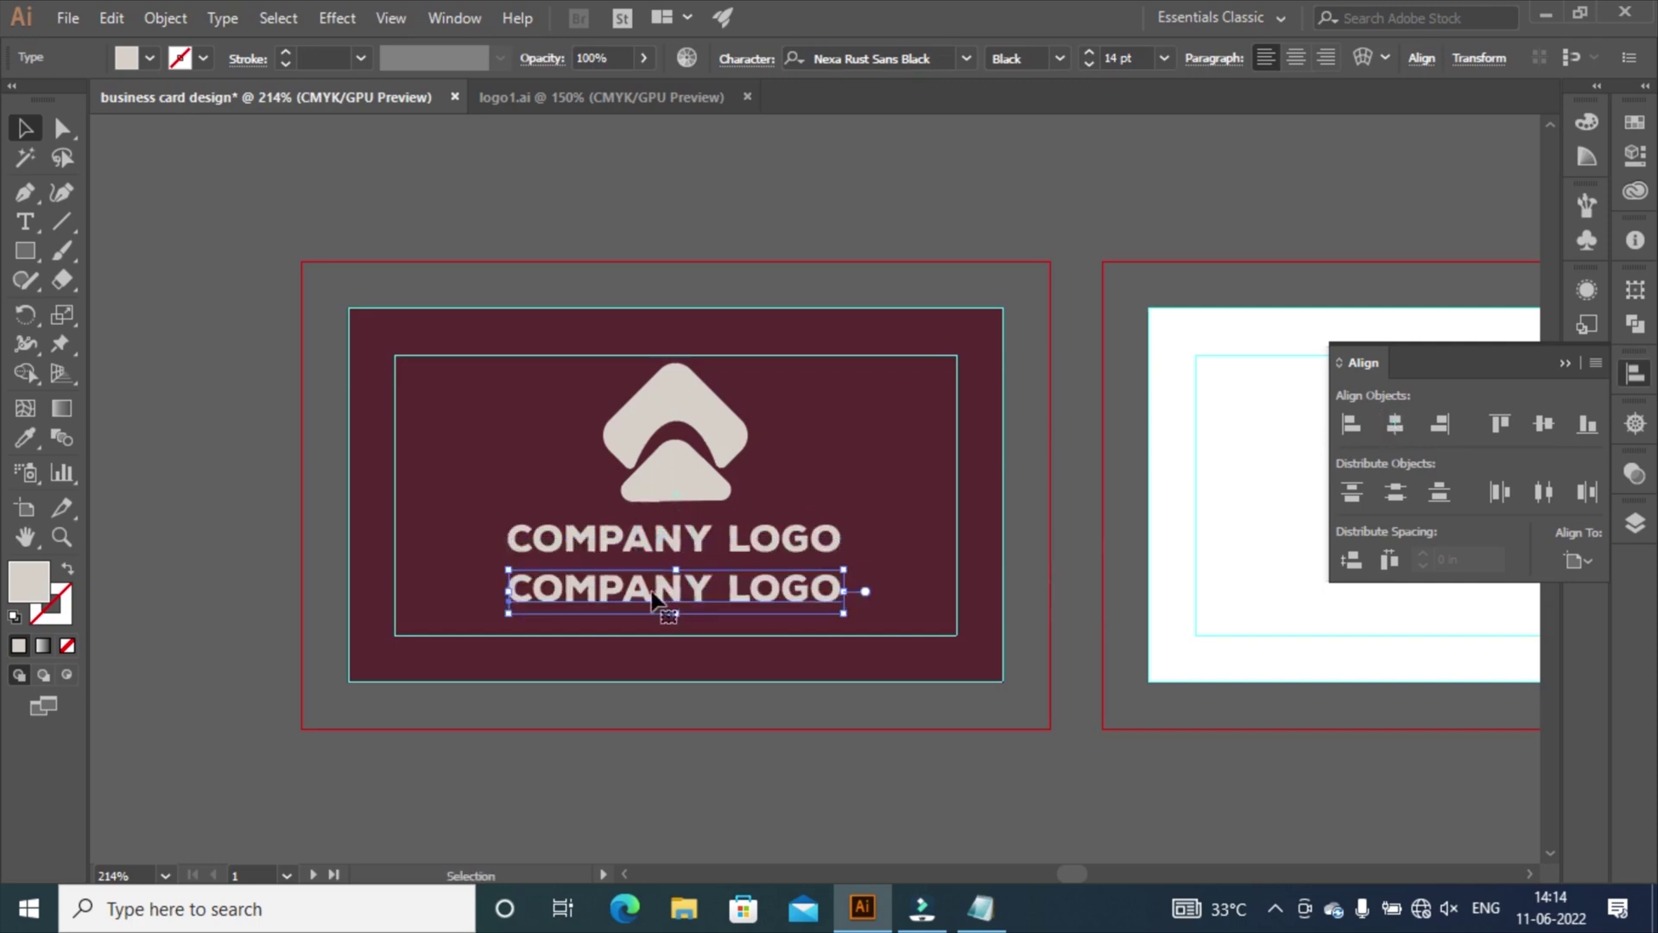
double_click(654, 588)
key("Escape")
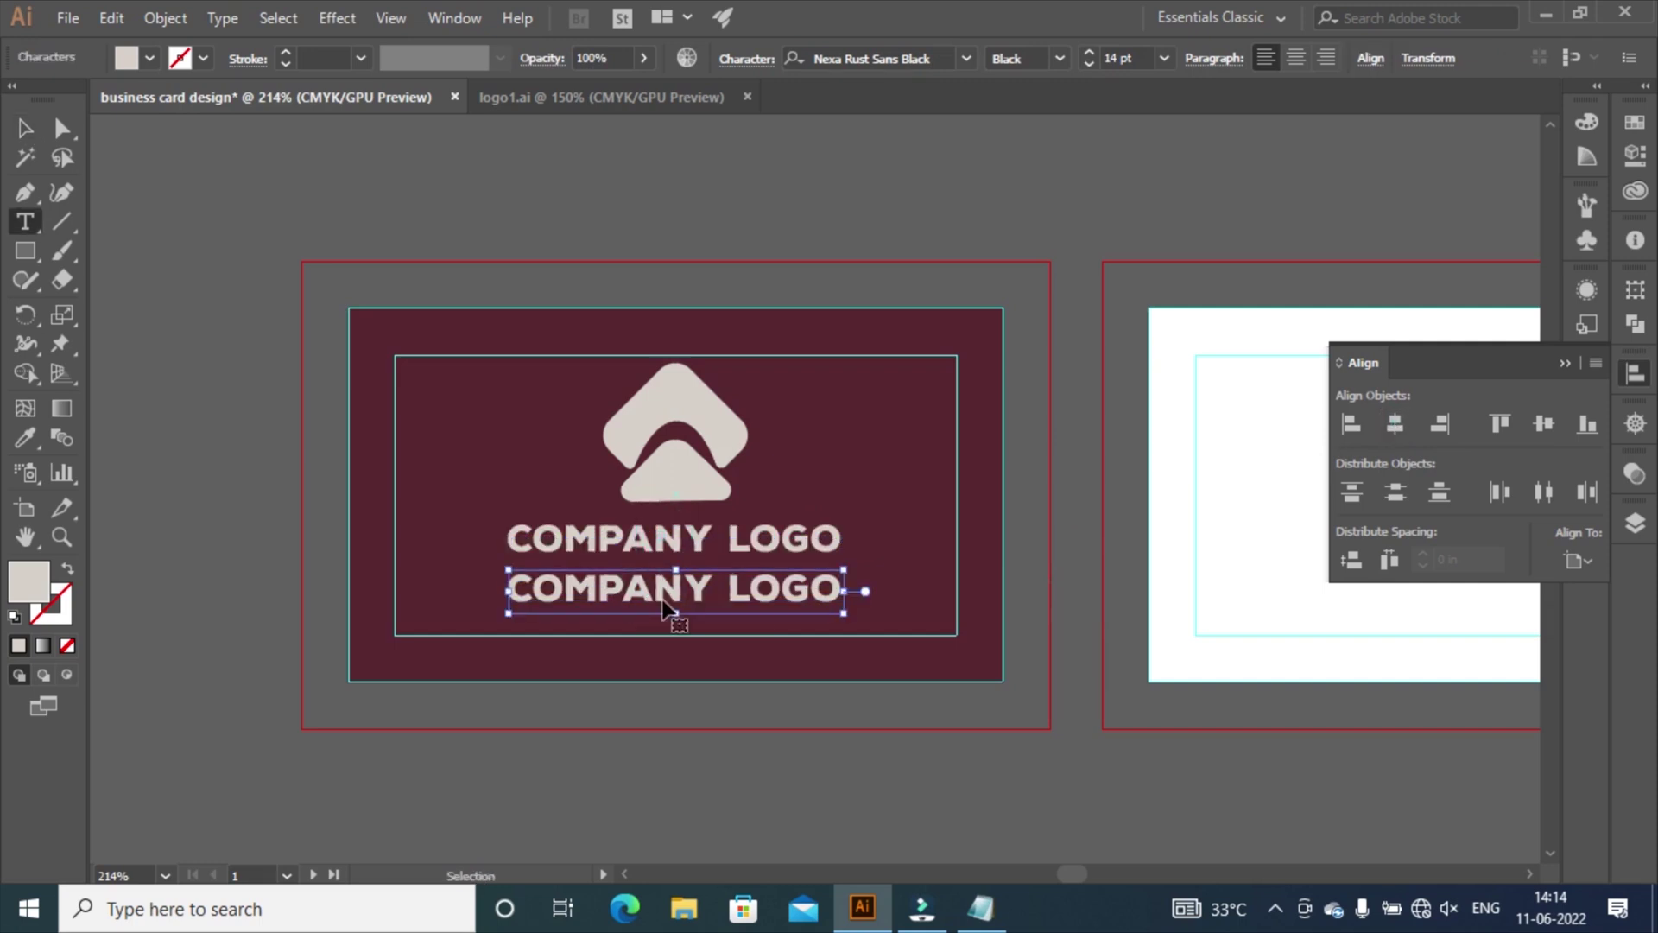
triple_click(672, 605)
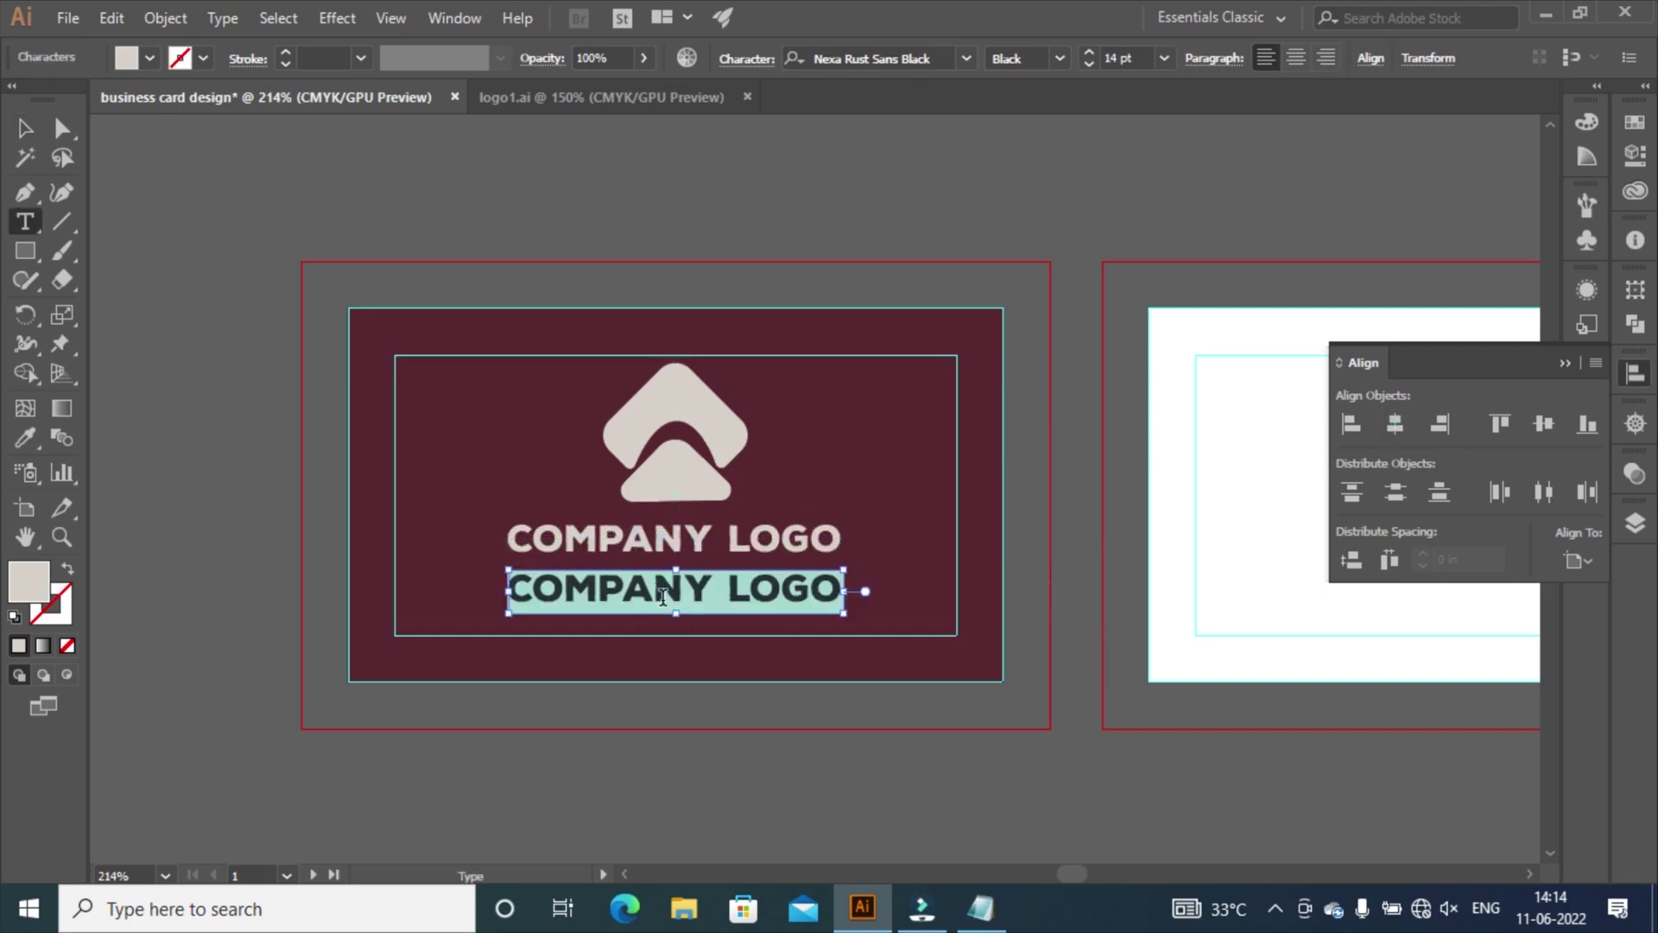
Set the duplicate line to Lato Bold 10 pt and make it read 'Your tagline here'.
left_click(941, 54)
type("LATO")
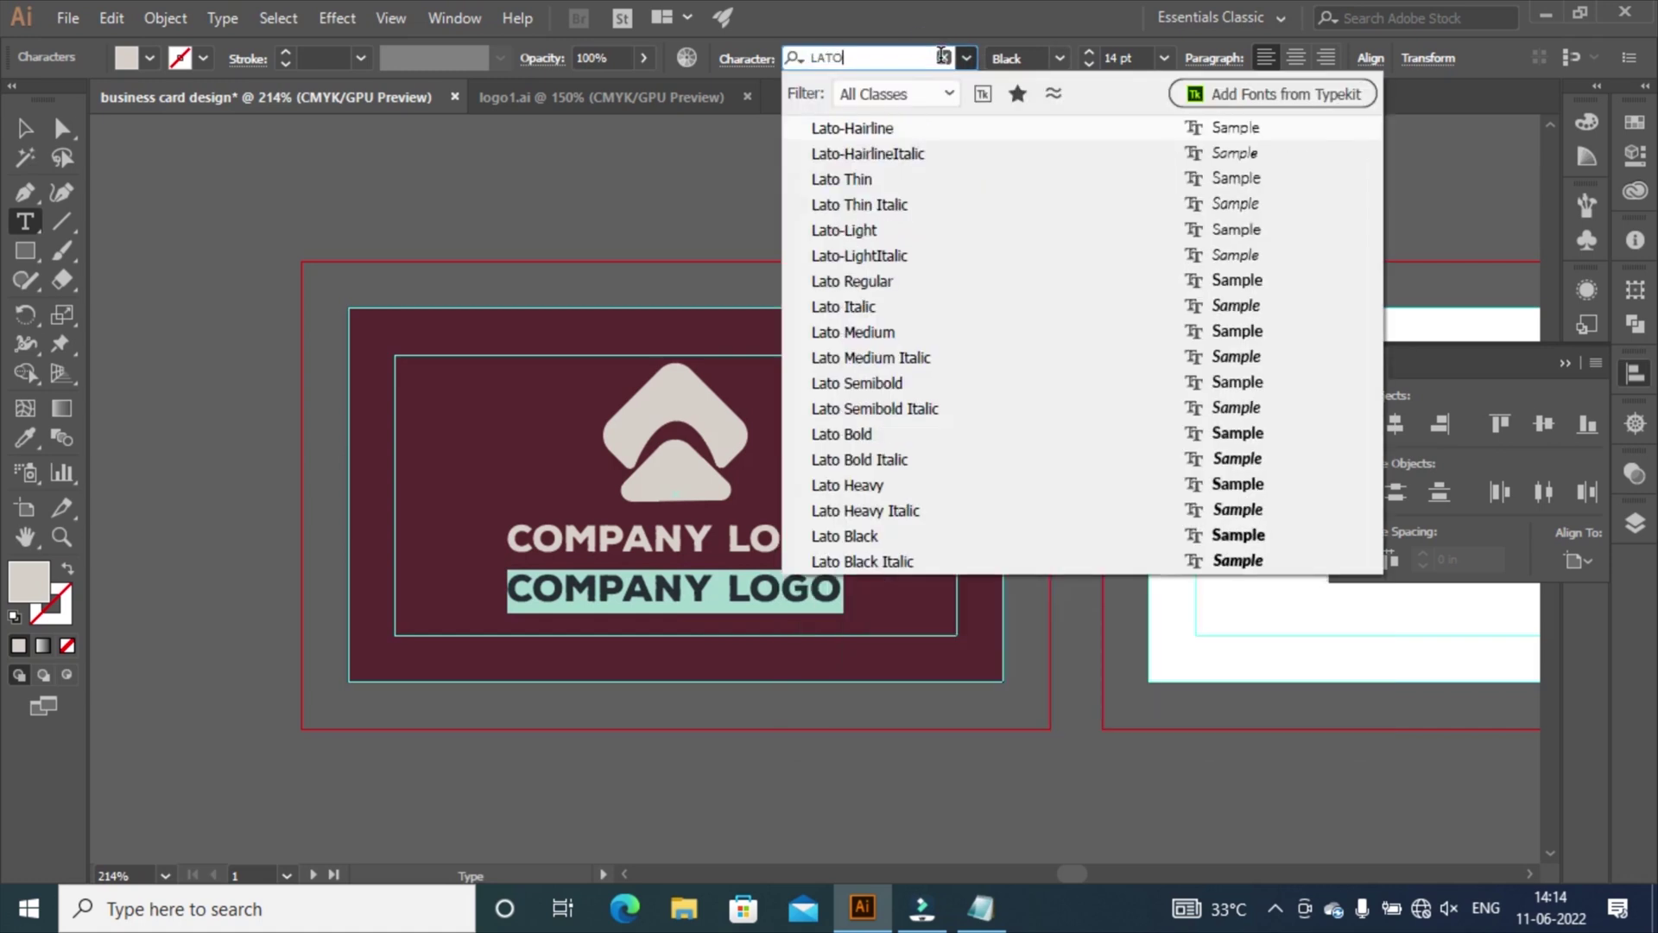
left_click(886, 434)
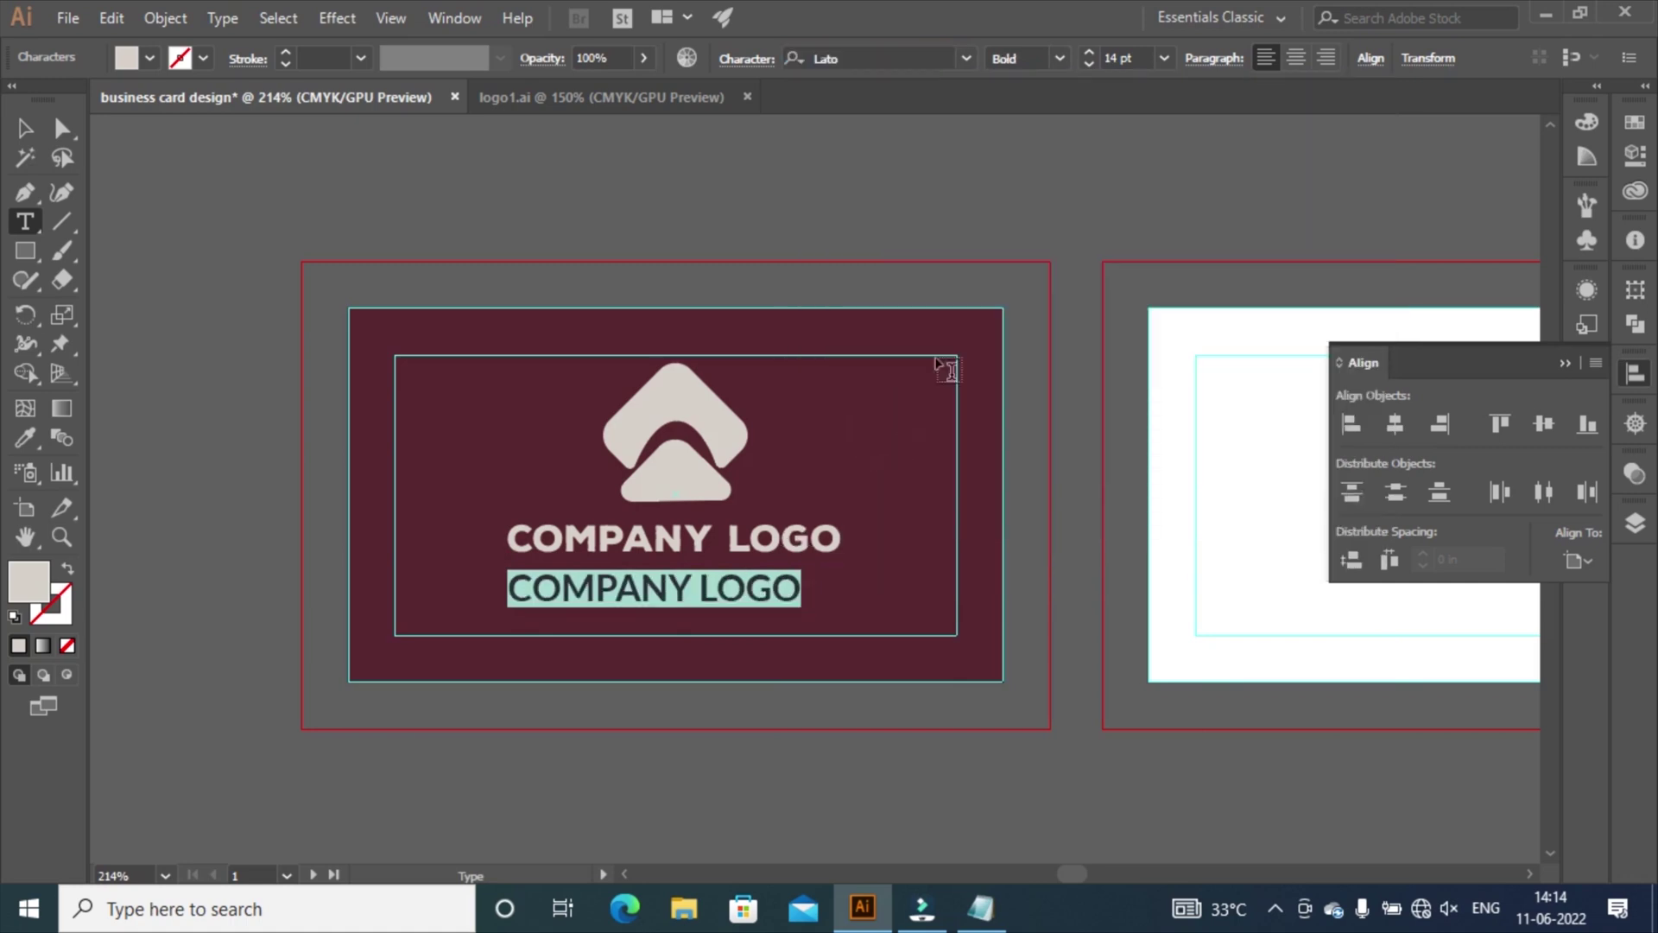
left_click(1127, 58)
type("12")
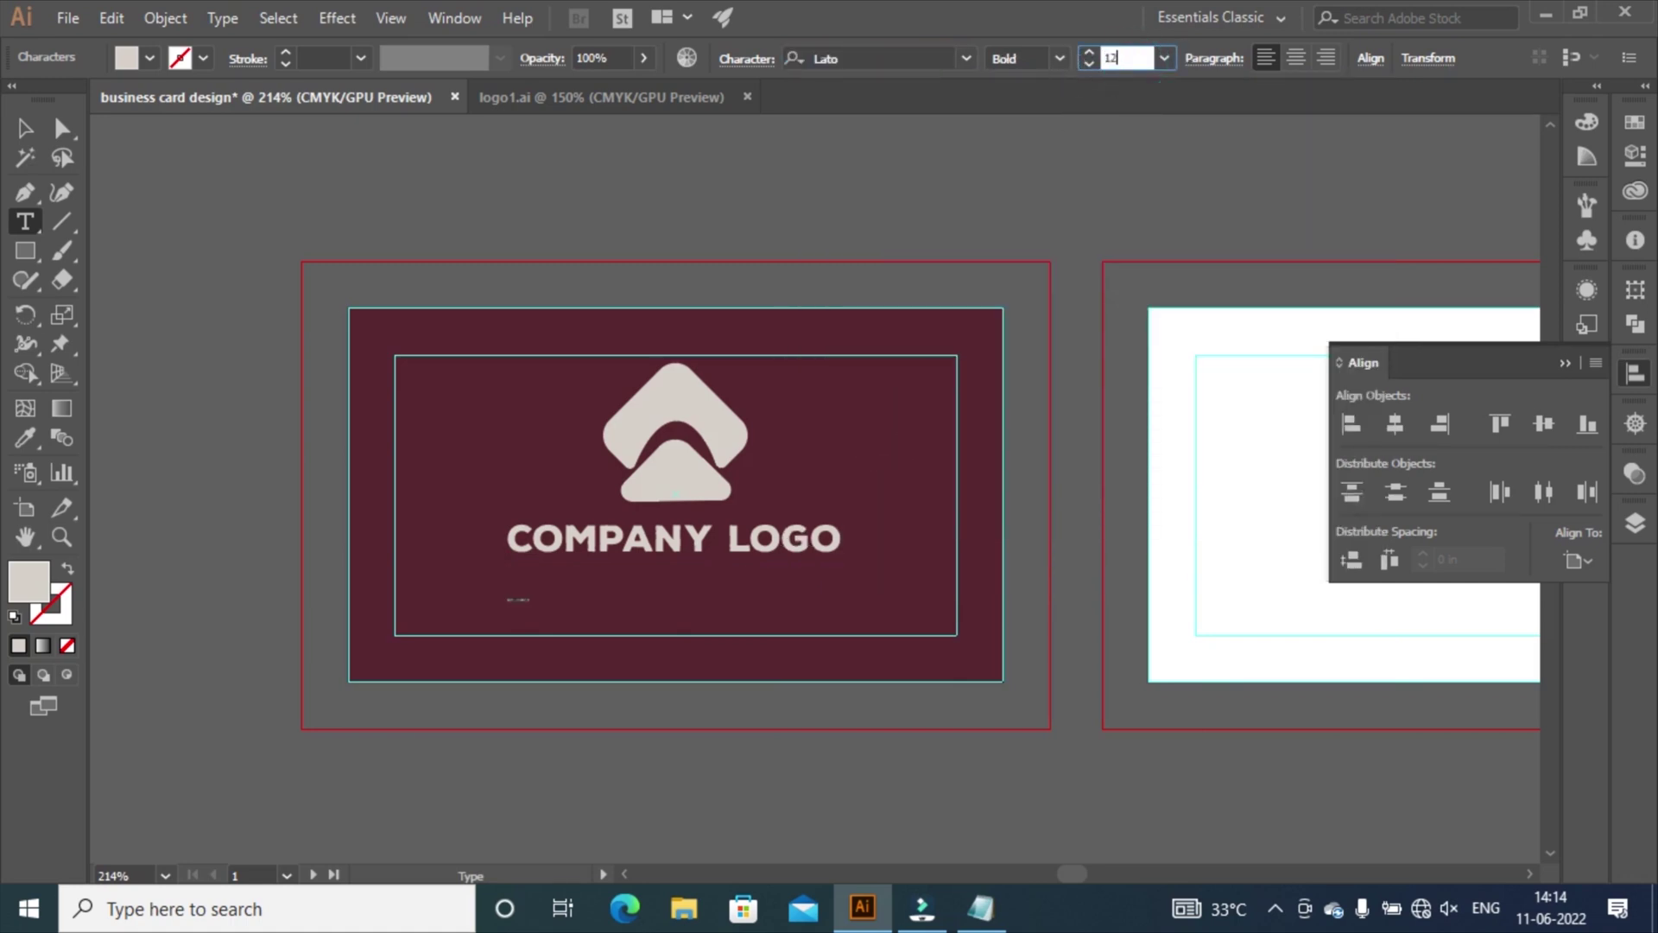
key("BackSpace")
type("0")
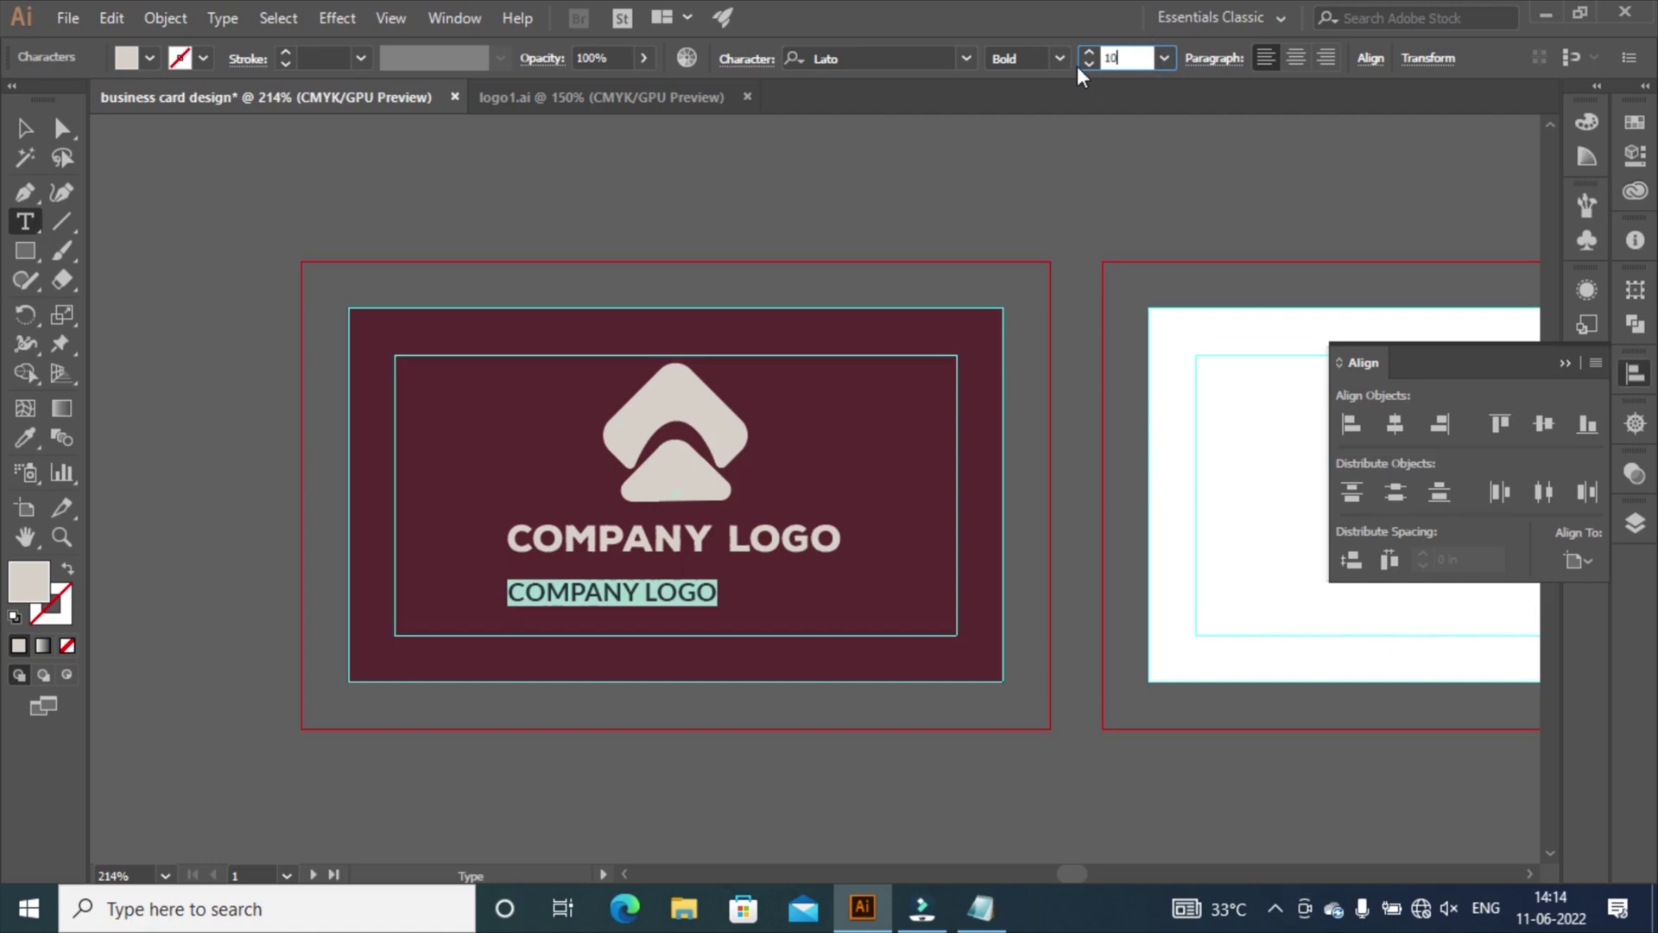
key("Return")
type("Your T")
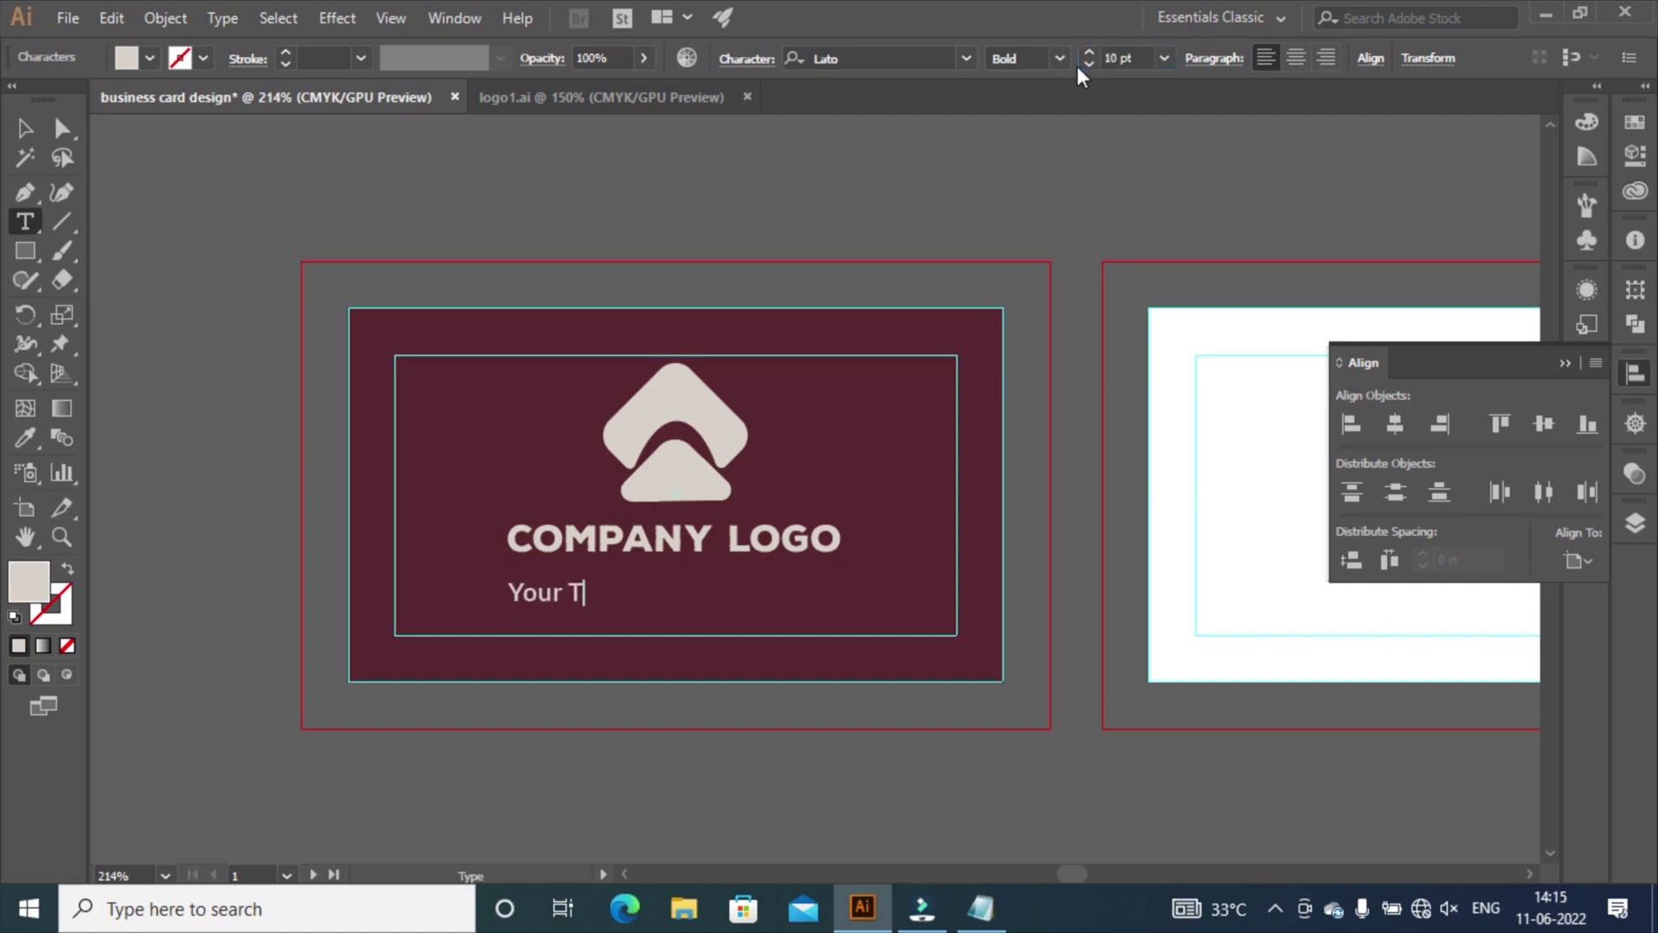
type(" tagline here")
key("ctrl+a")
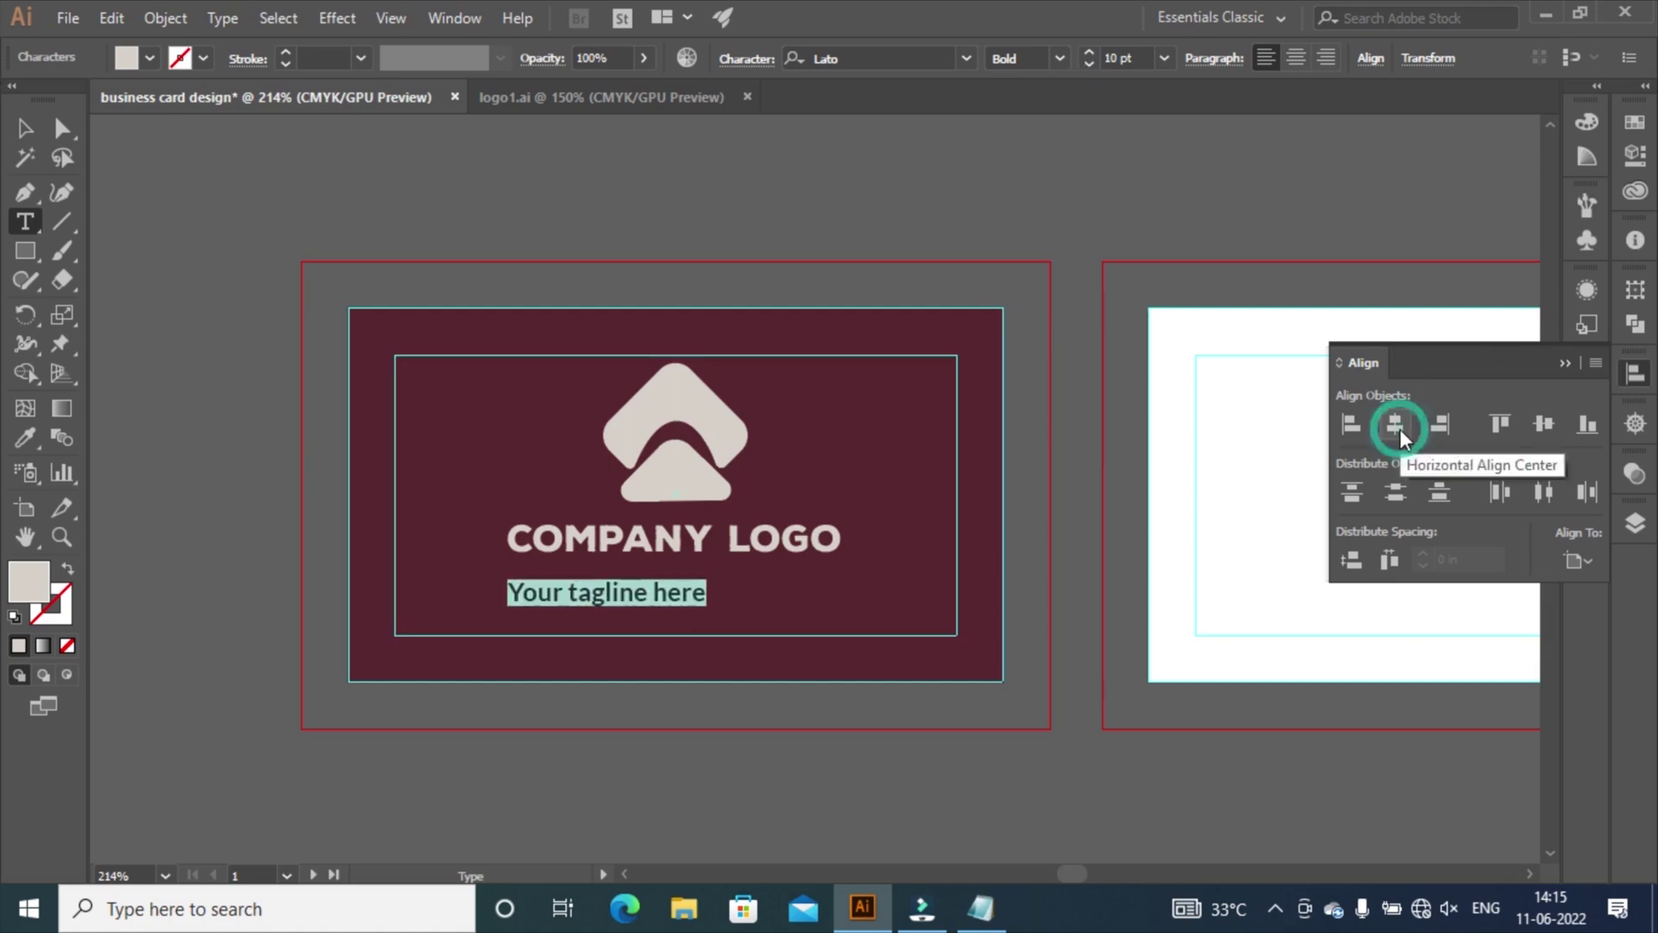
left_click(26, 130)
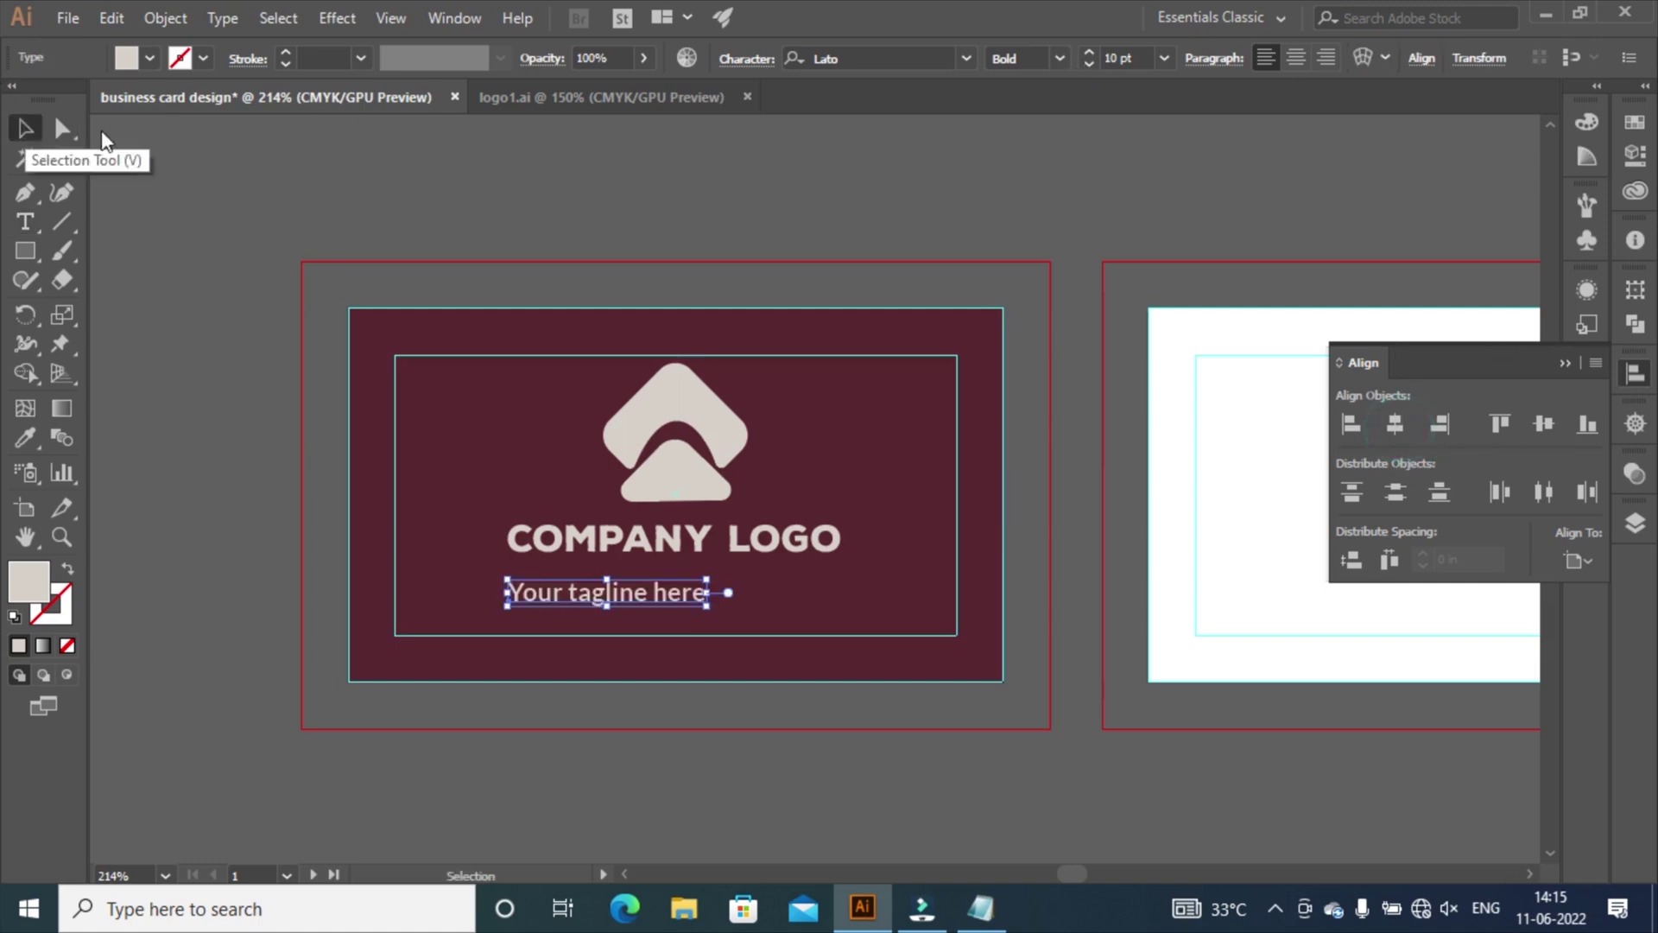
Centre the tagline horizontally on the card and fine-tune its vertical position.
left_click(1398, 416)
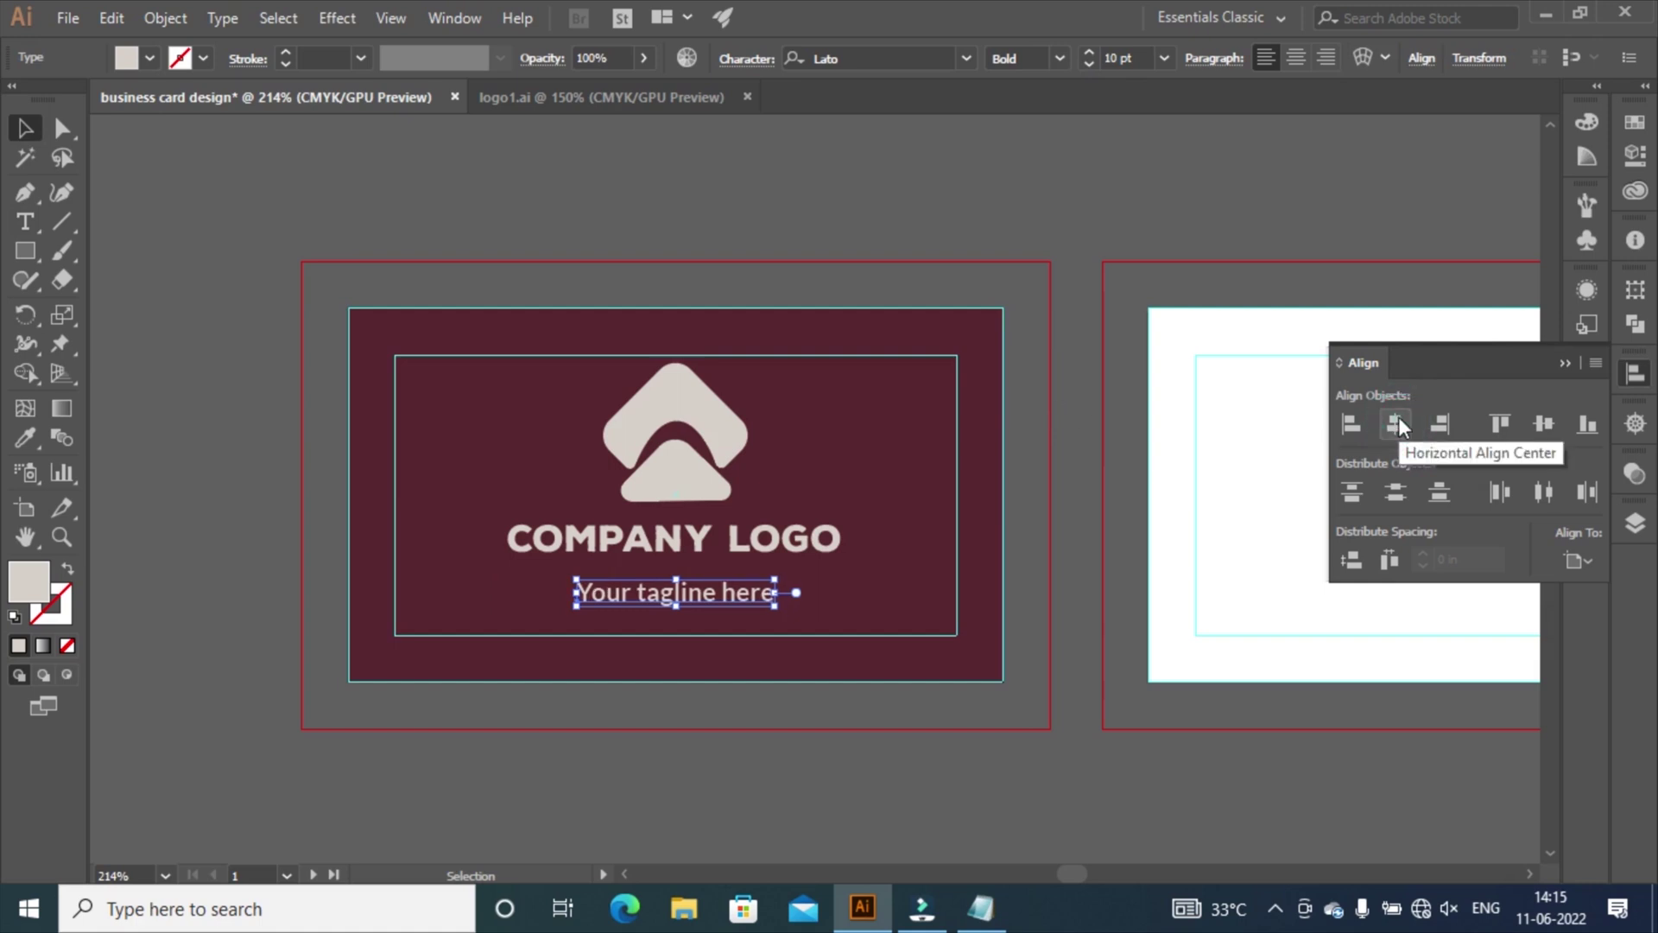
key("Up")
key("Up")
key("Up")
key("Up")
key("Up")
key("Up")
key("Up")
key("Up")
key("Up")
key("Up")
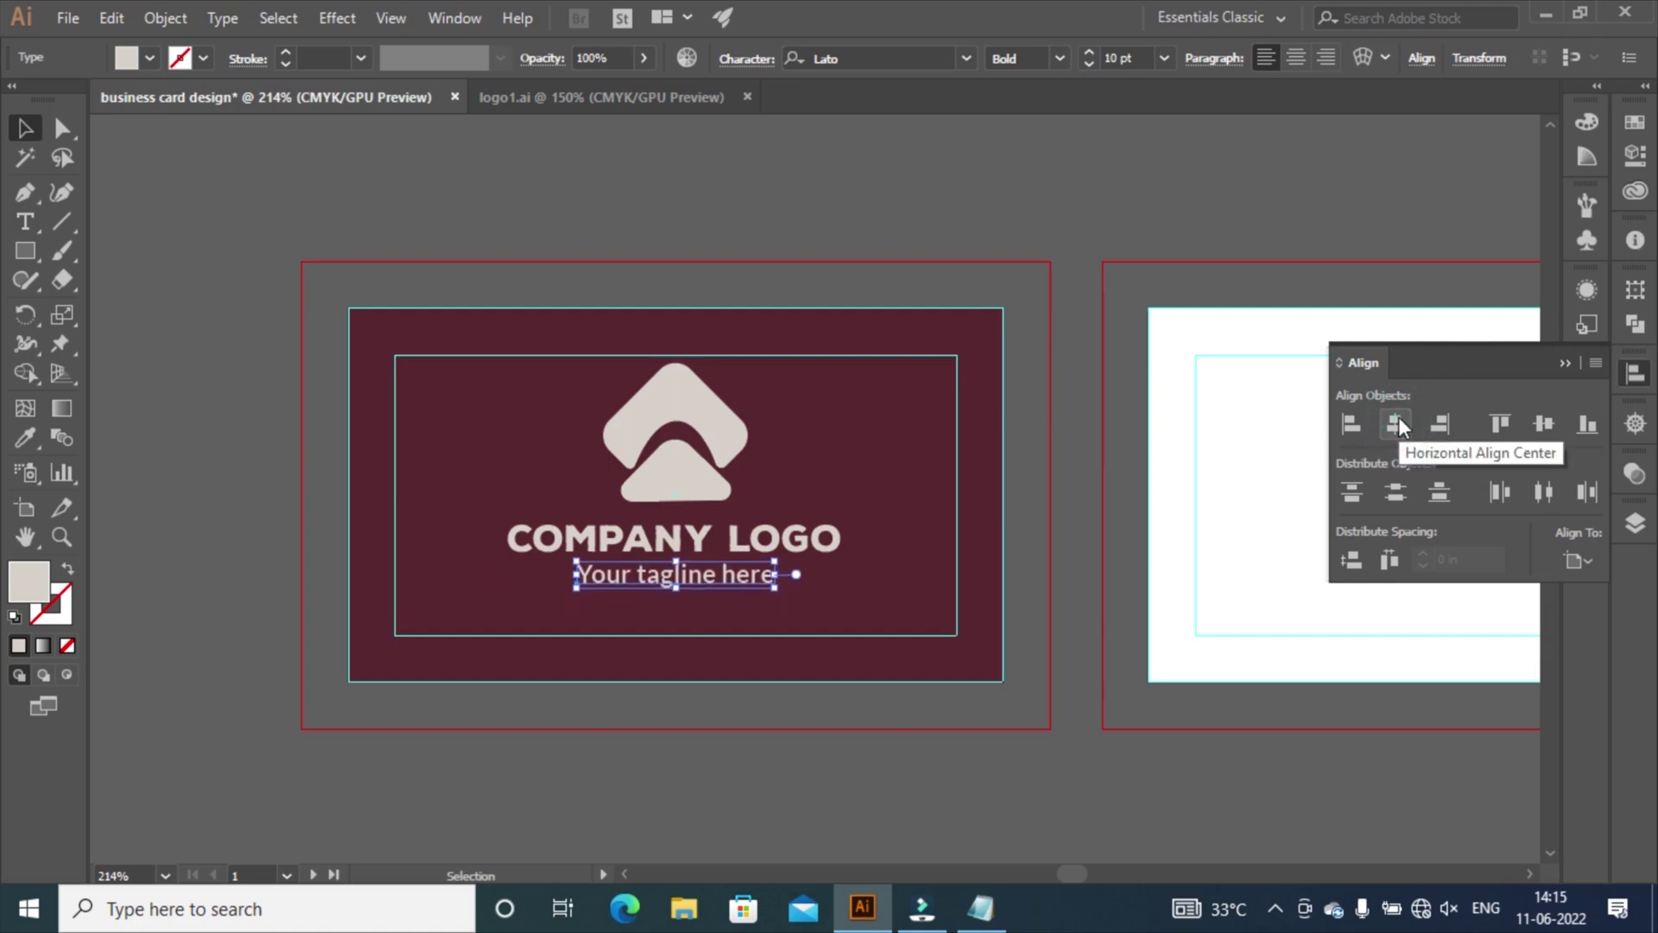
key("Down")
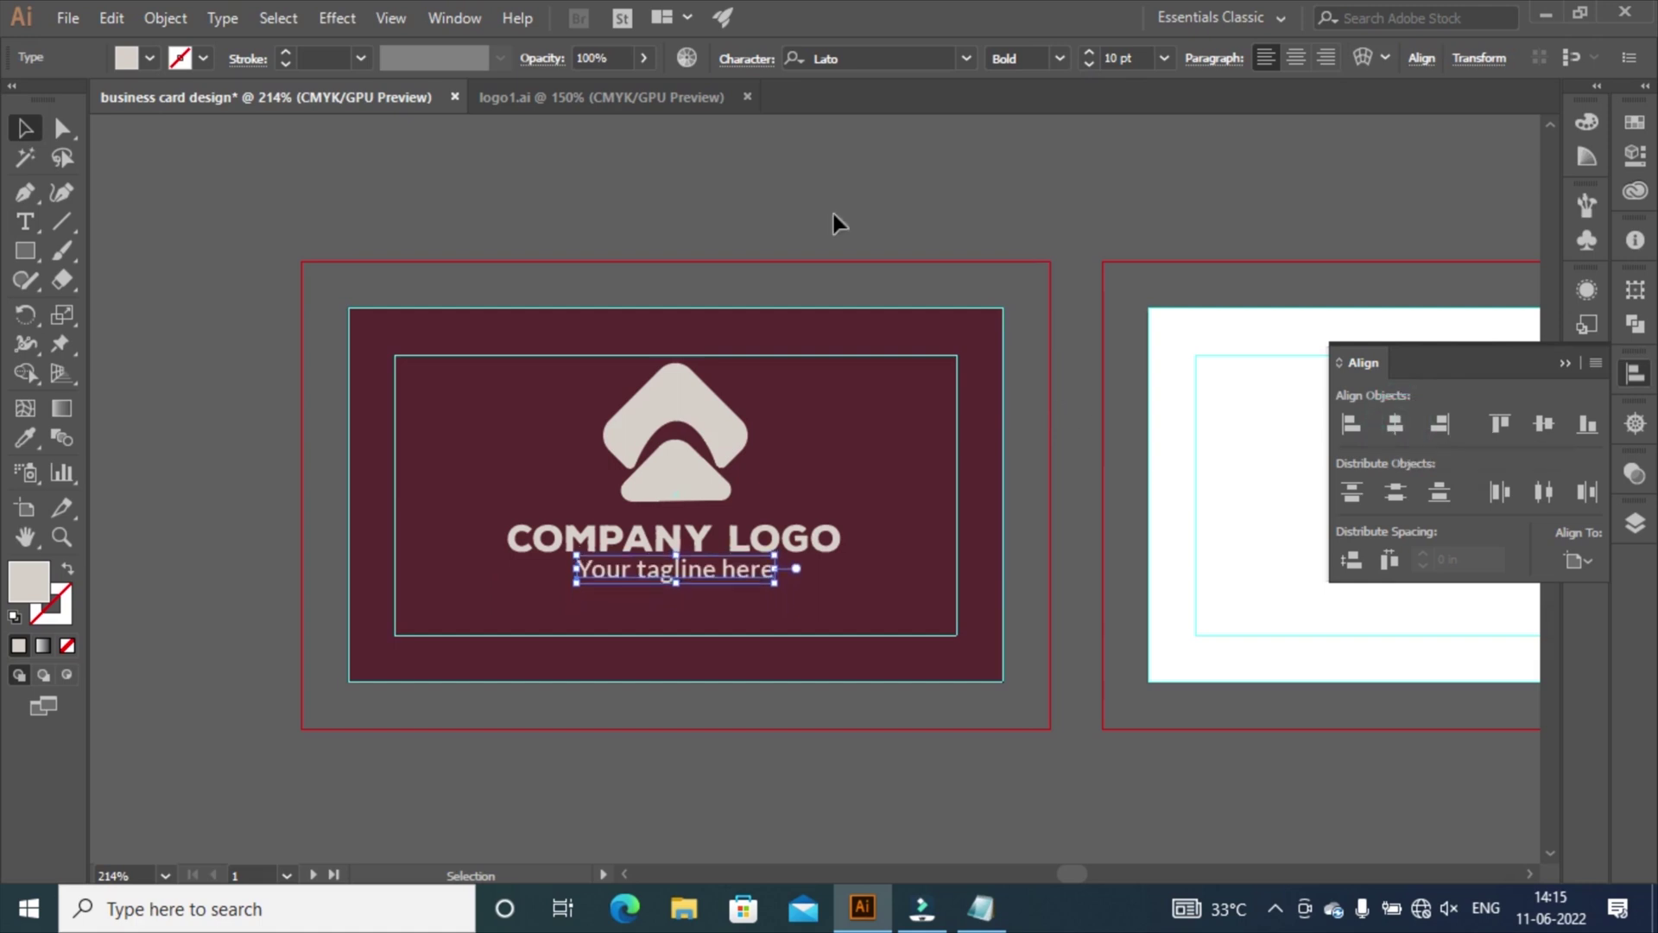
left_click(879, 153)
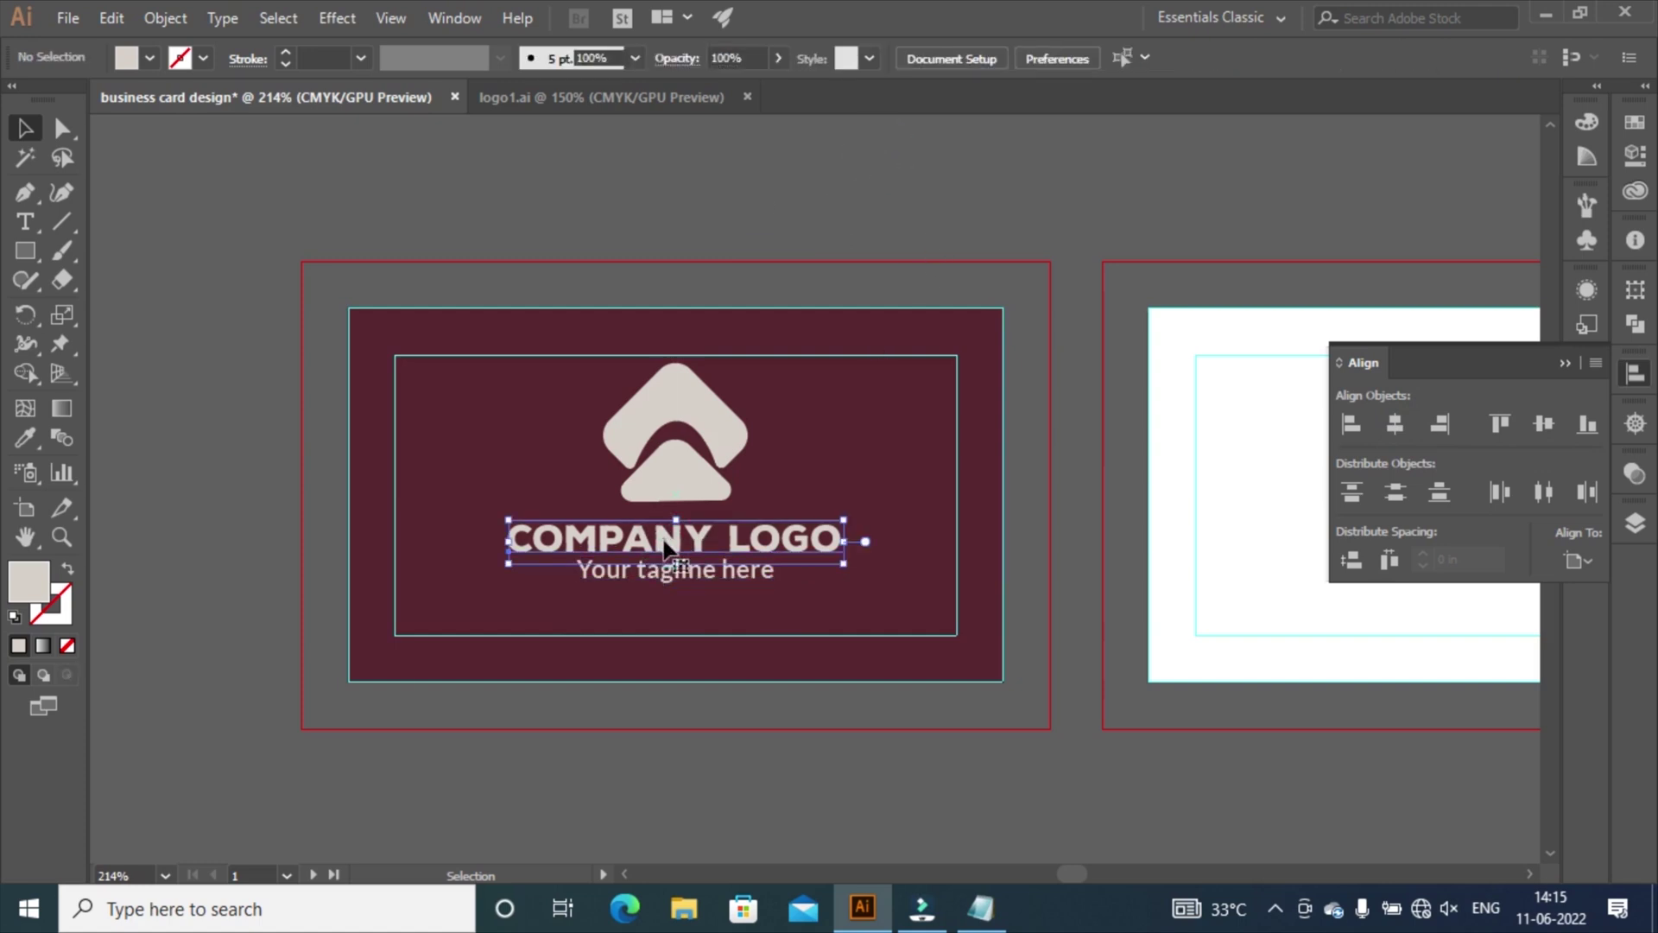
Move COMPANY LOGO up slightly, closer to the logo icon.
left_click_drag(665, 559, 665, 549)
key("Up")
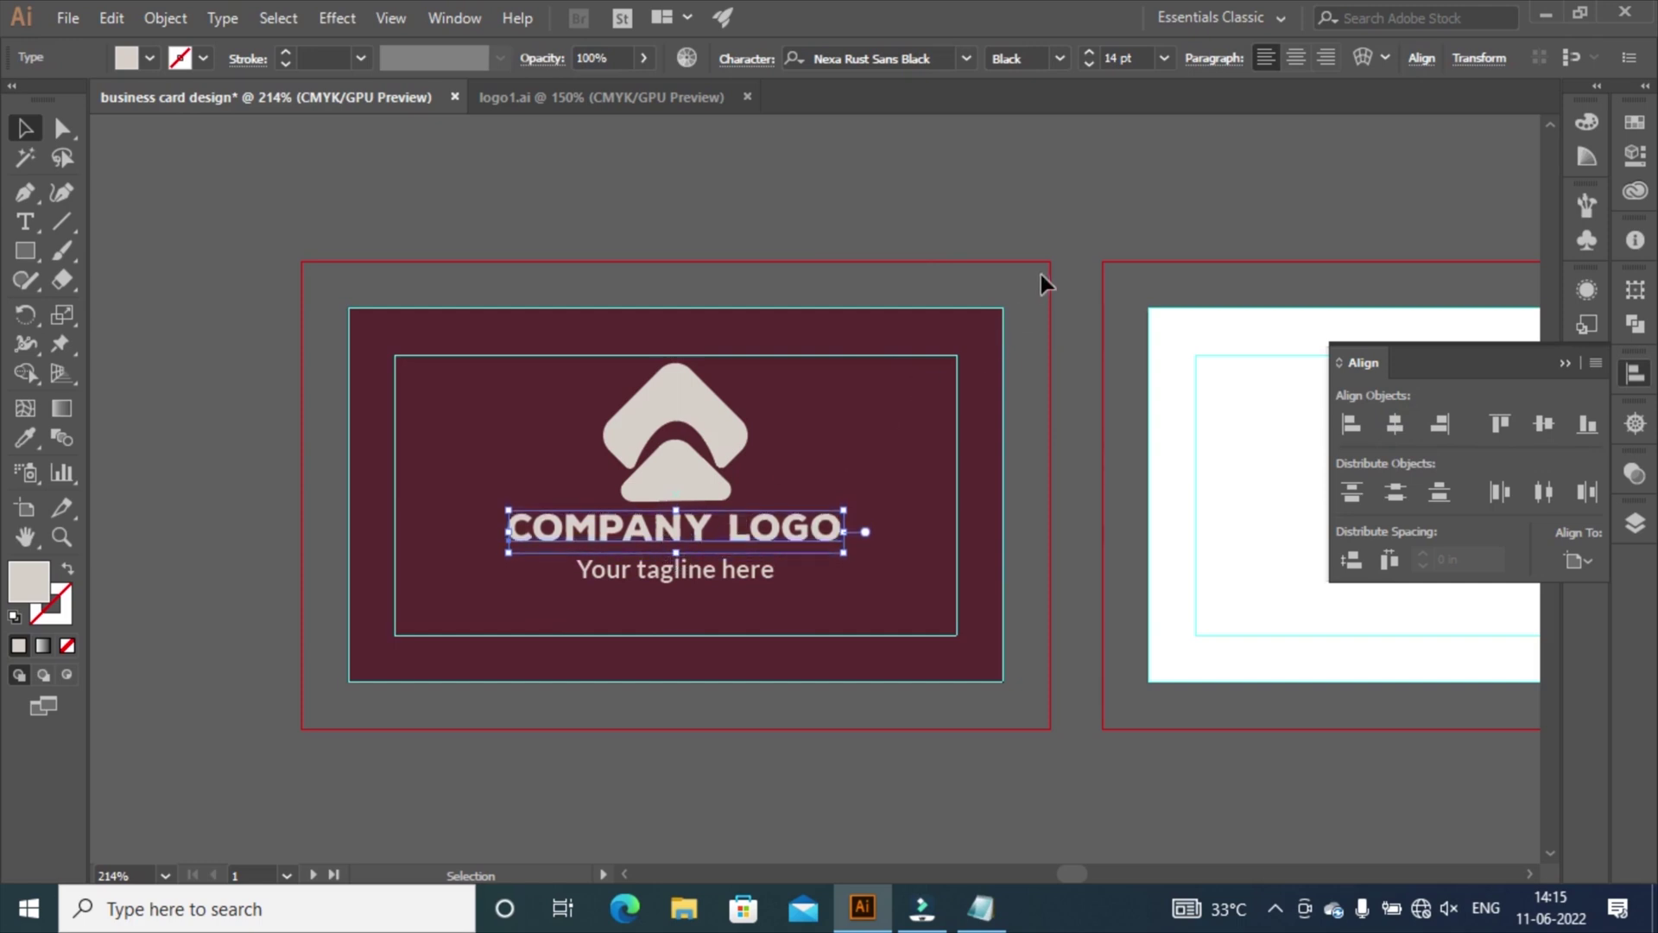
key("Down")
left_click(1078, 237)
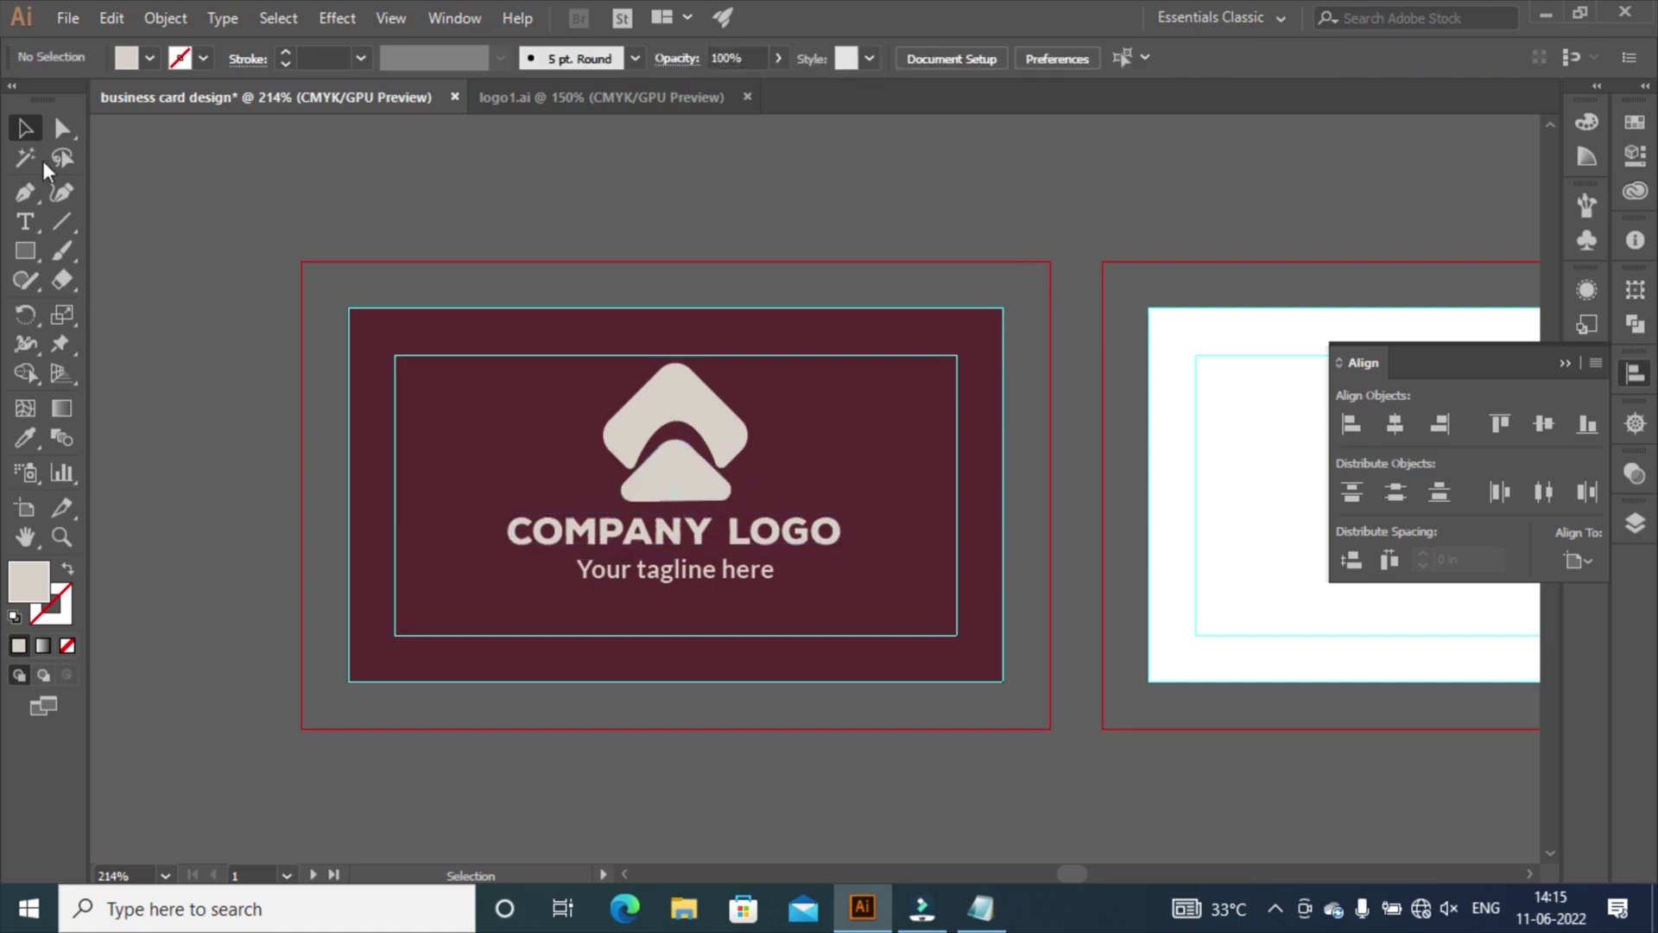
left_click(26, 222)
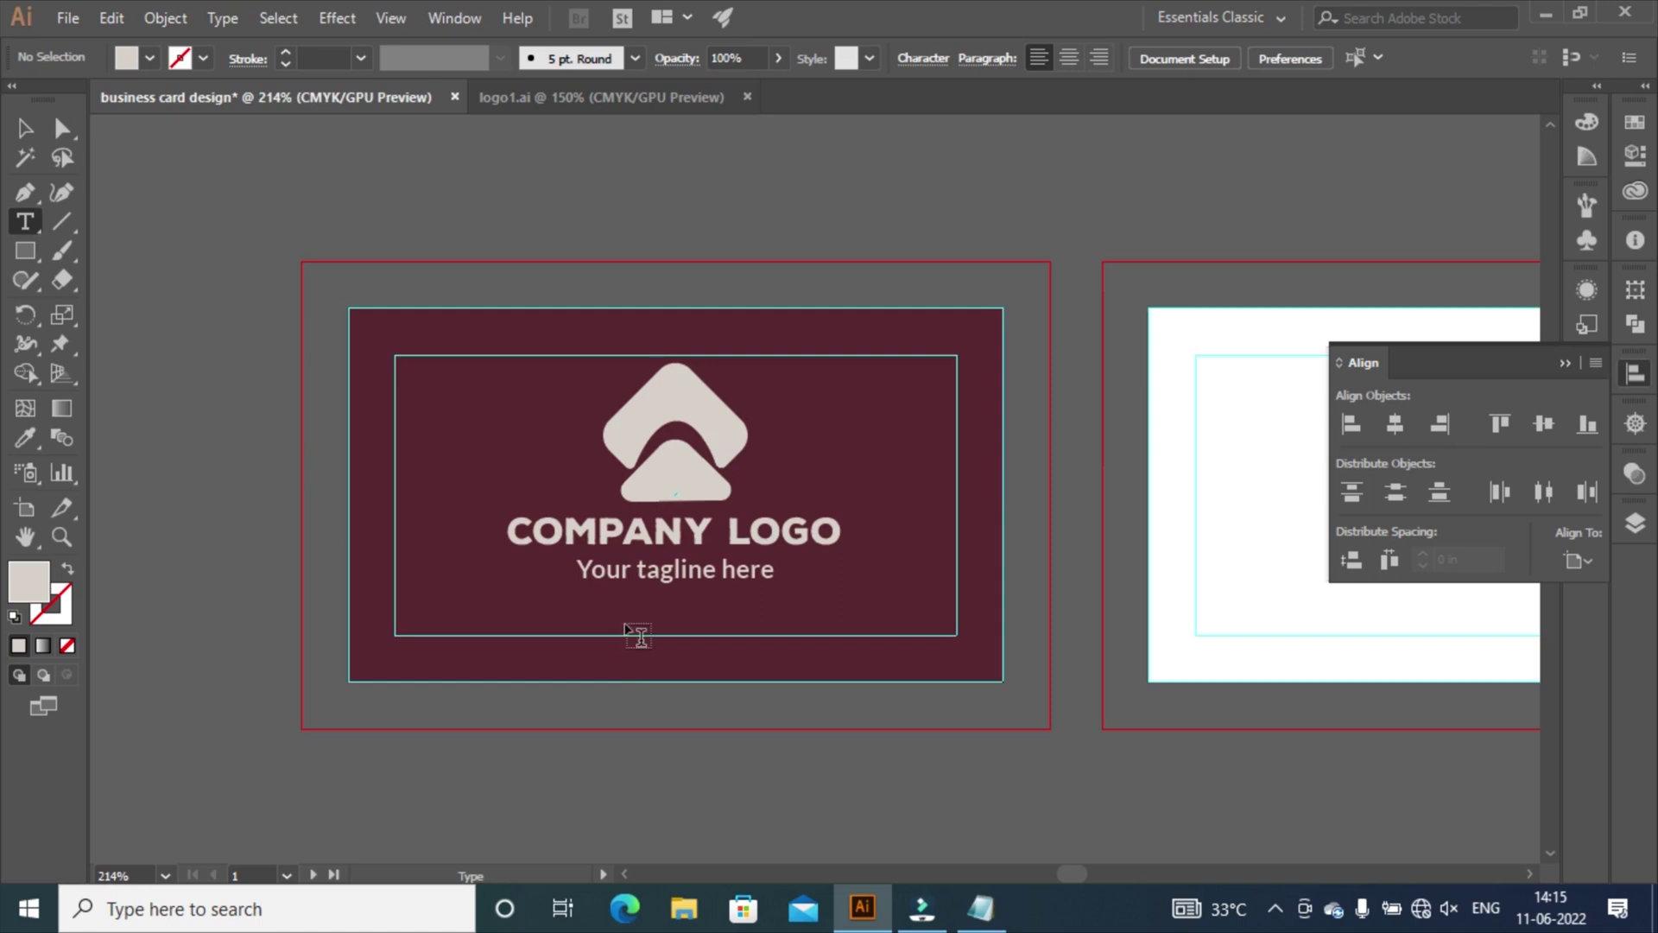
left_click(616, 613)
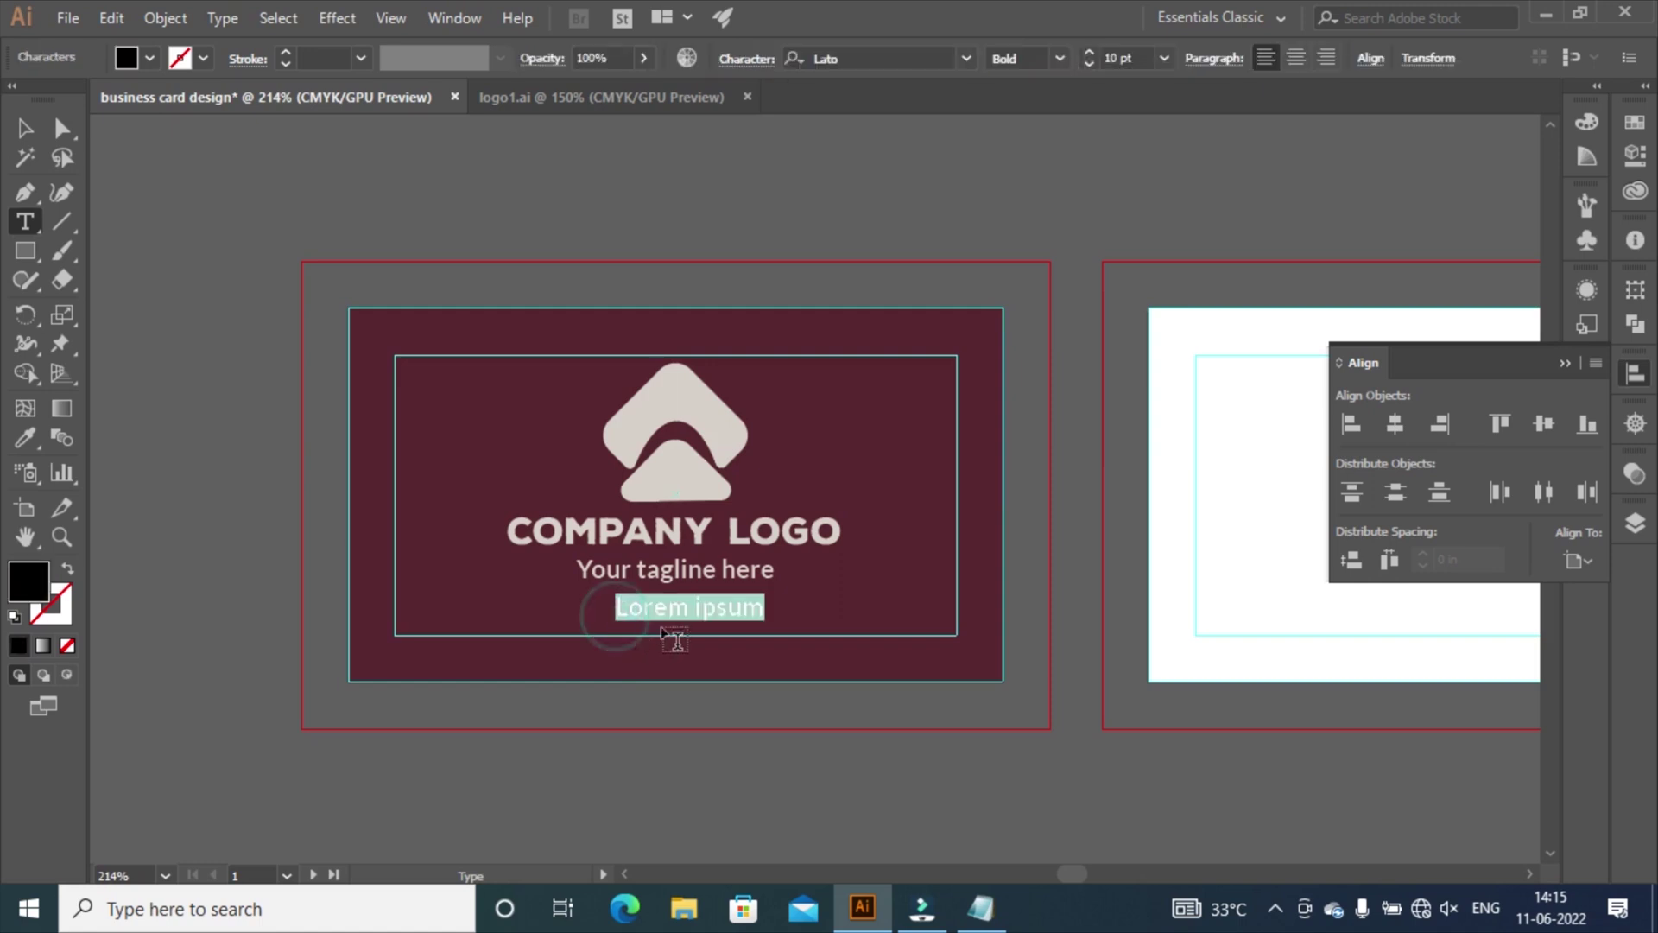
left_click(1123, 59)
type("8")
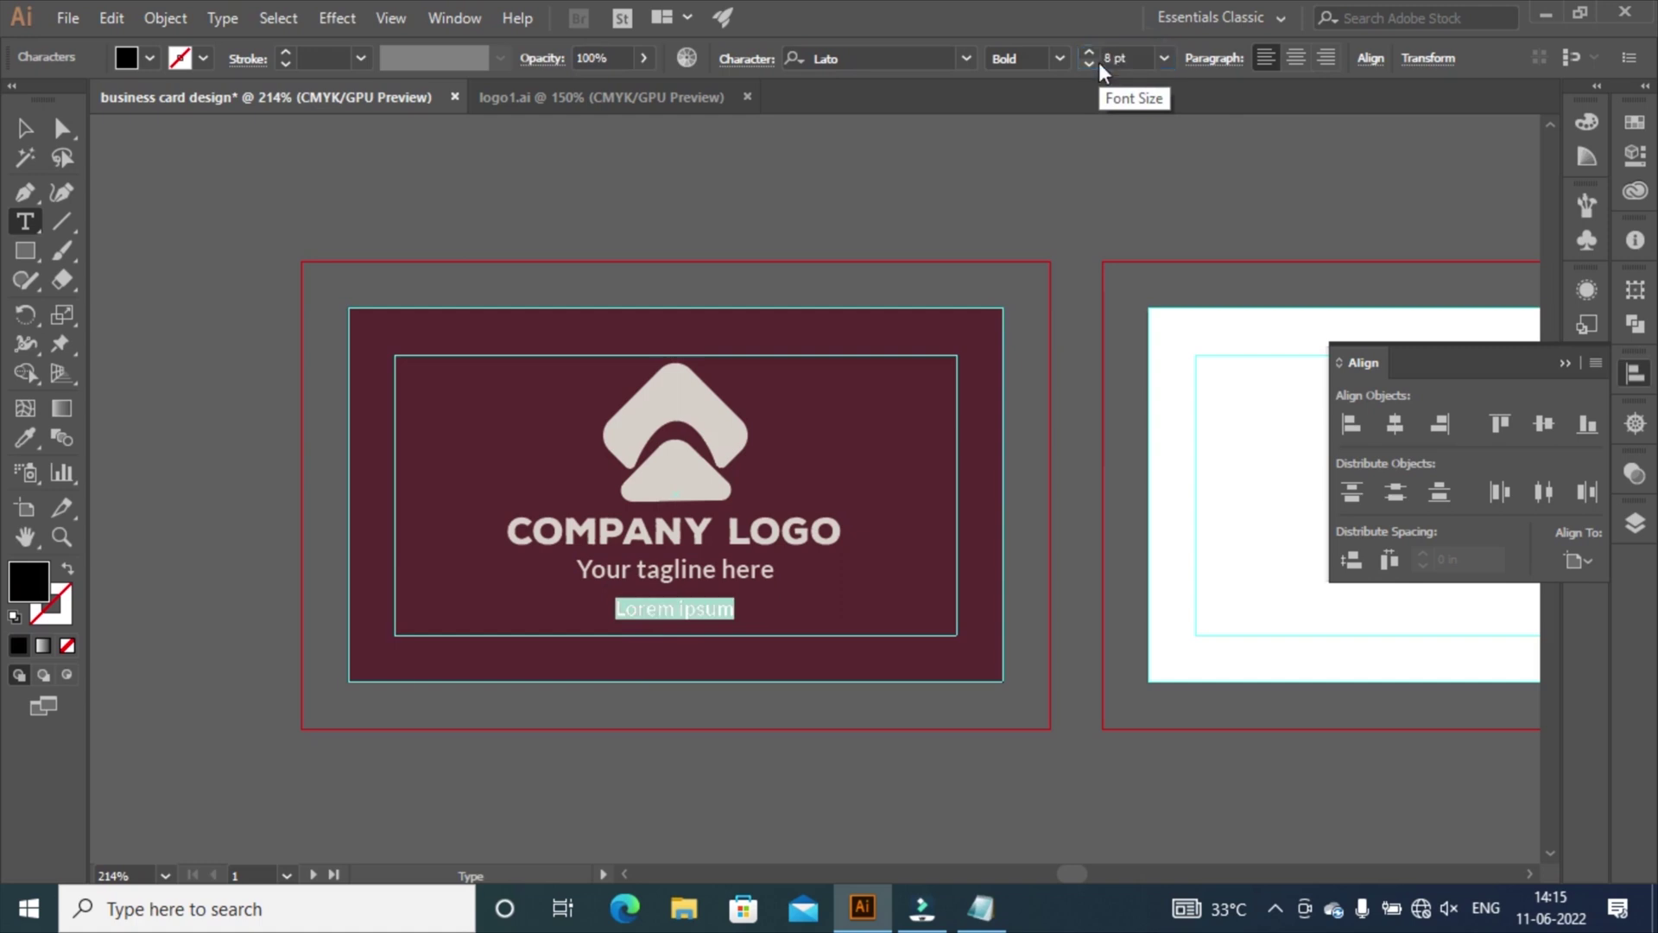
type("www")
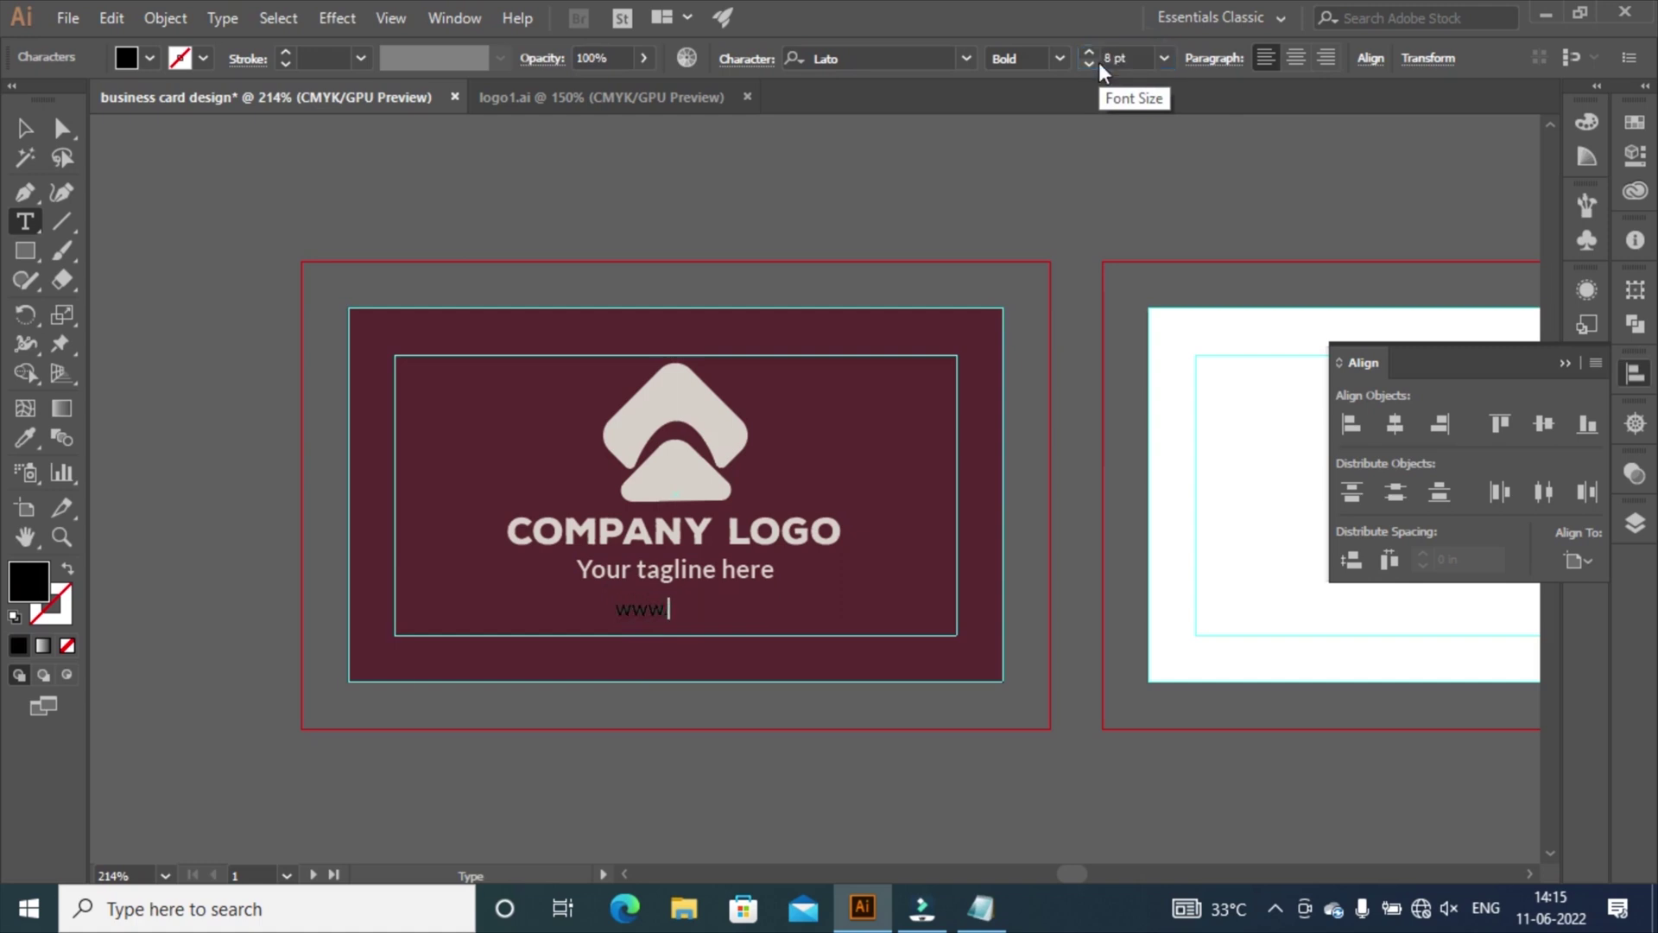
type(".webaddress.com")
Fill the web address text with cream colour #D8CFC8.
key("ctrl+a")
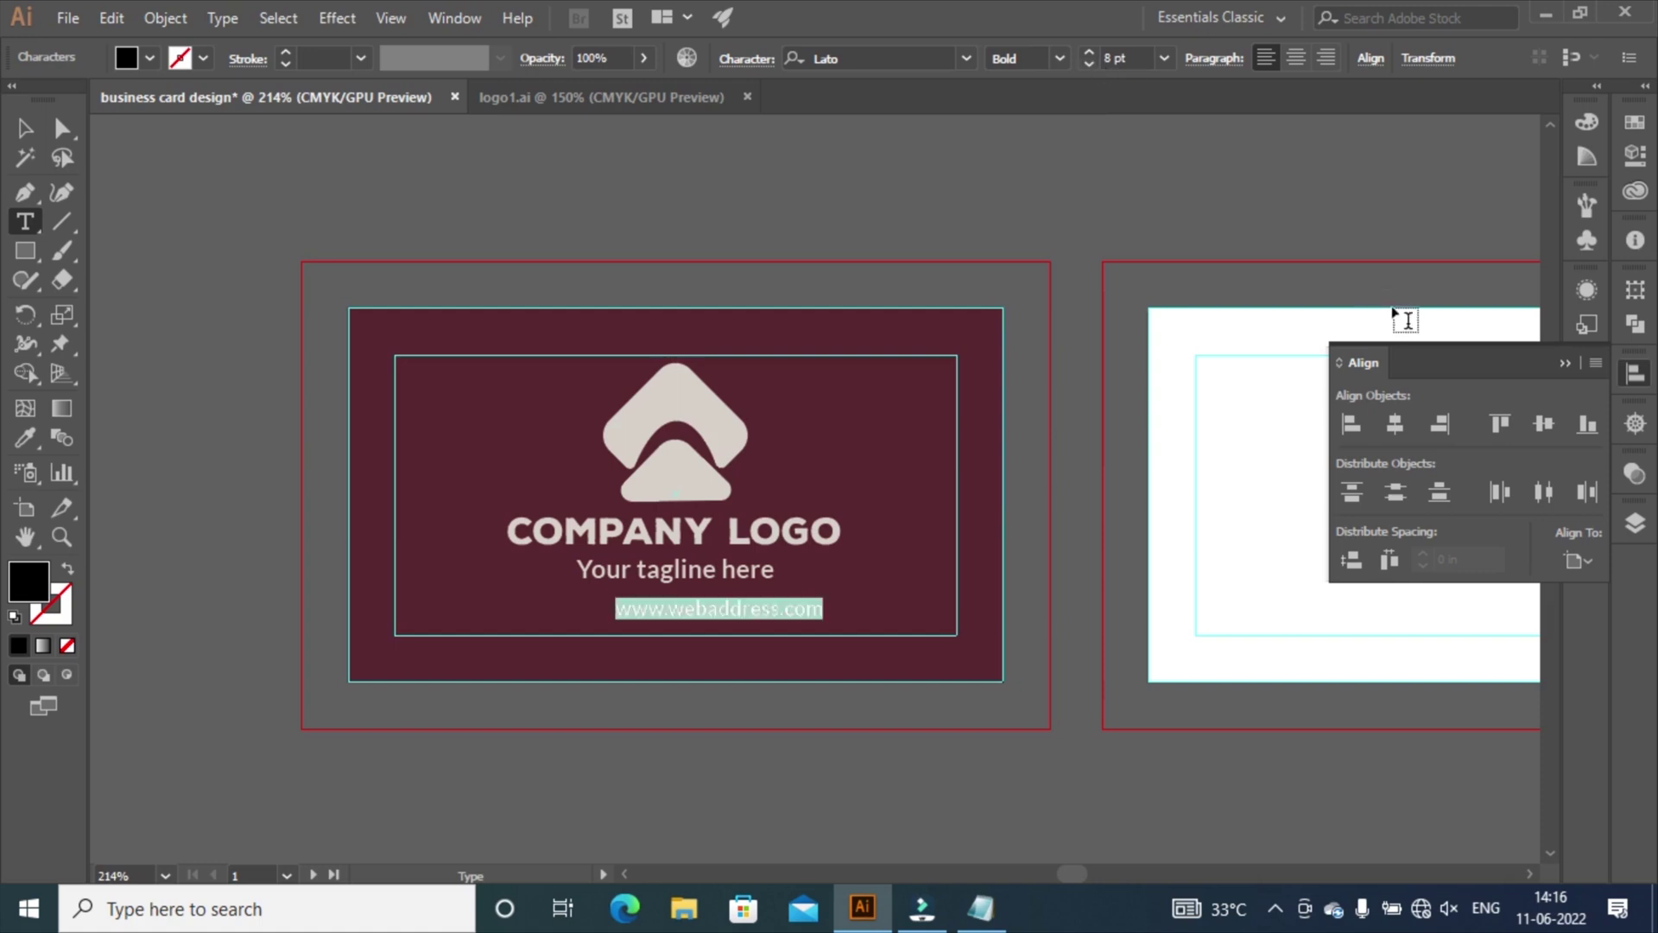
left_click(1646, 140)
left_click(1639, 125)
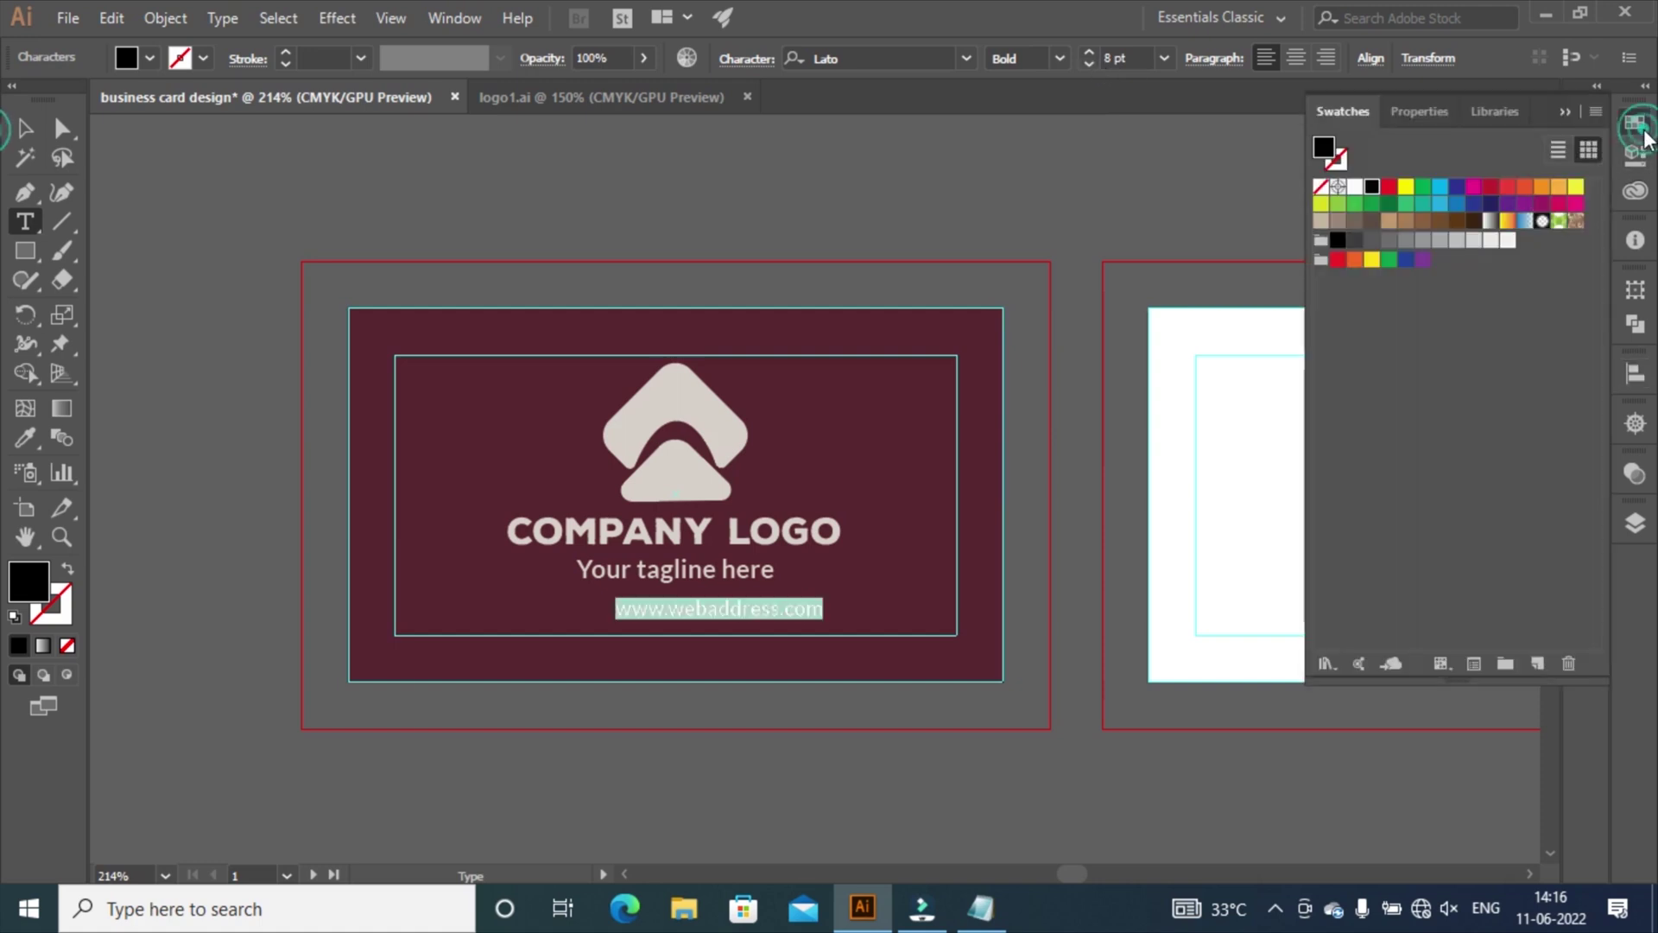
double_click(1330, 152)
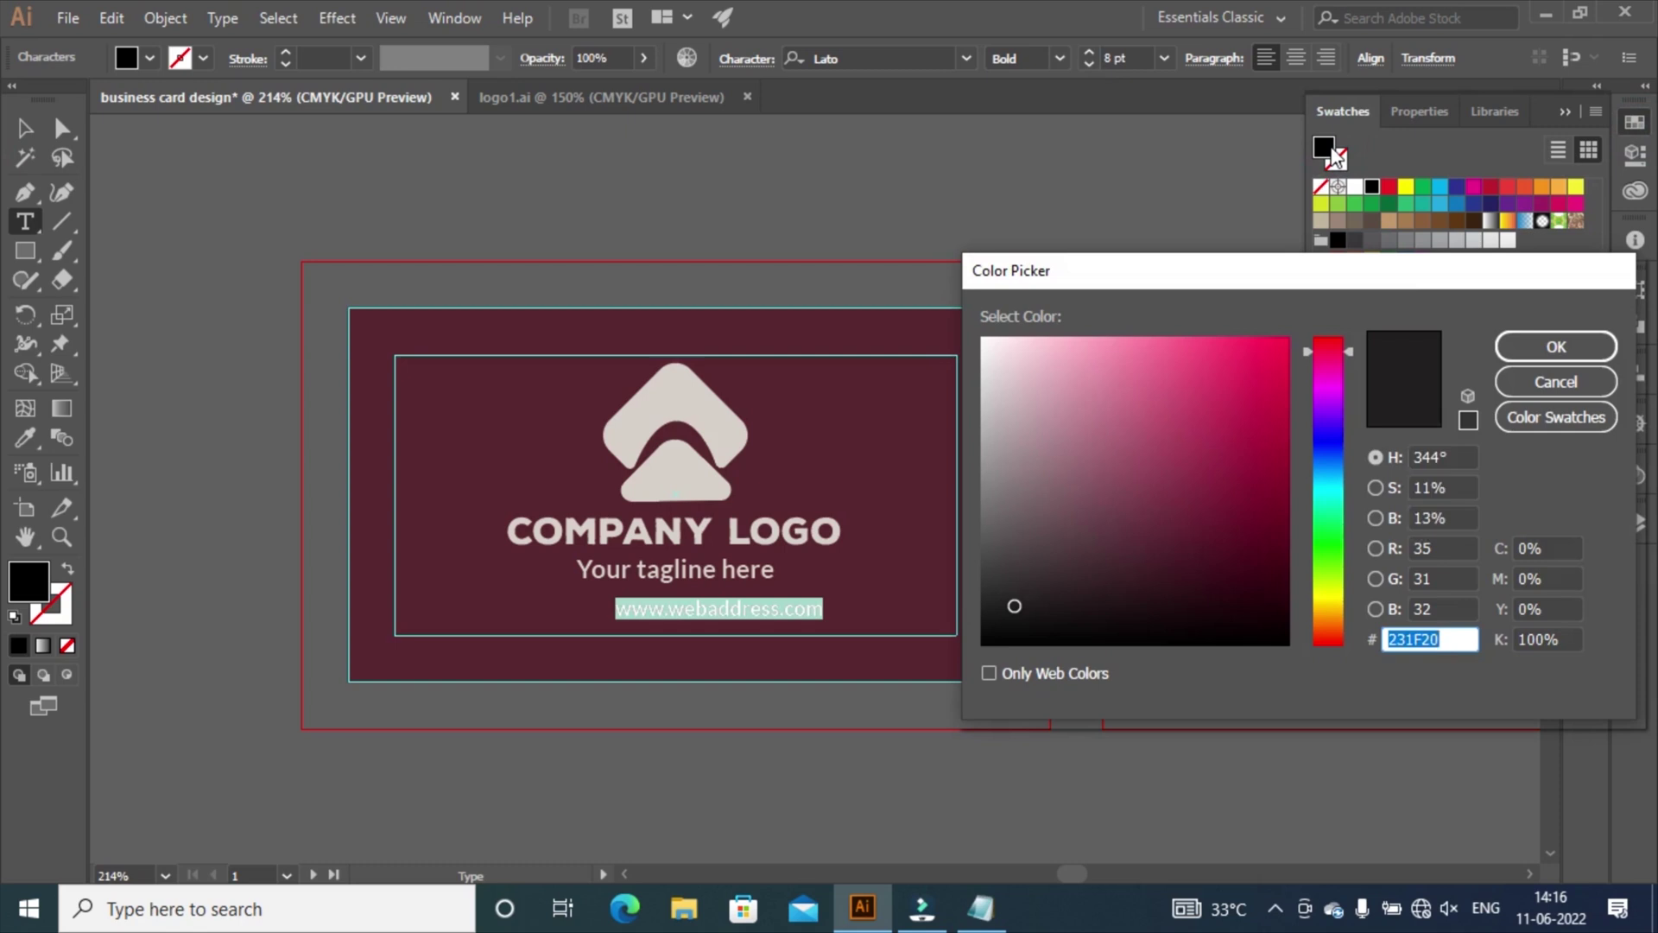
type("D8CFC8")
left_click(1548, 347)
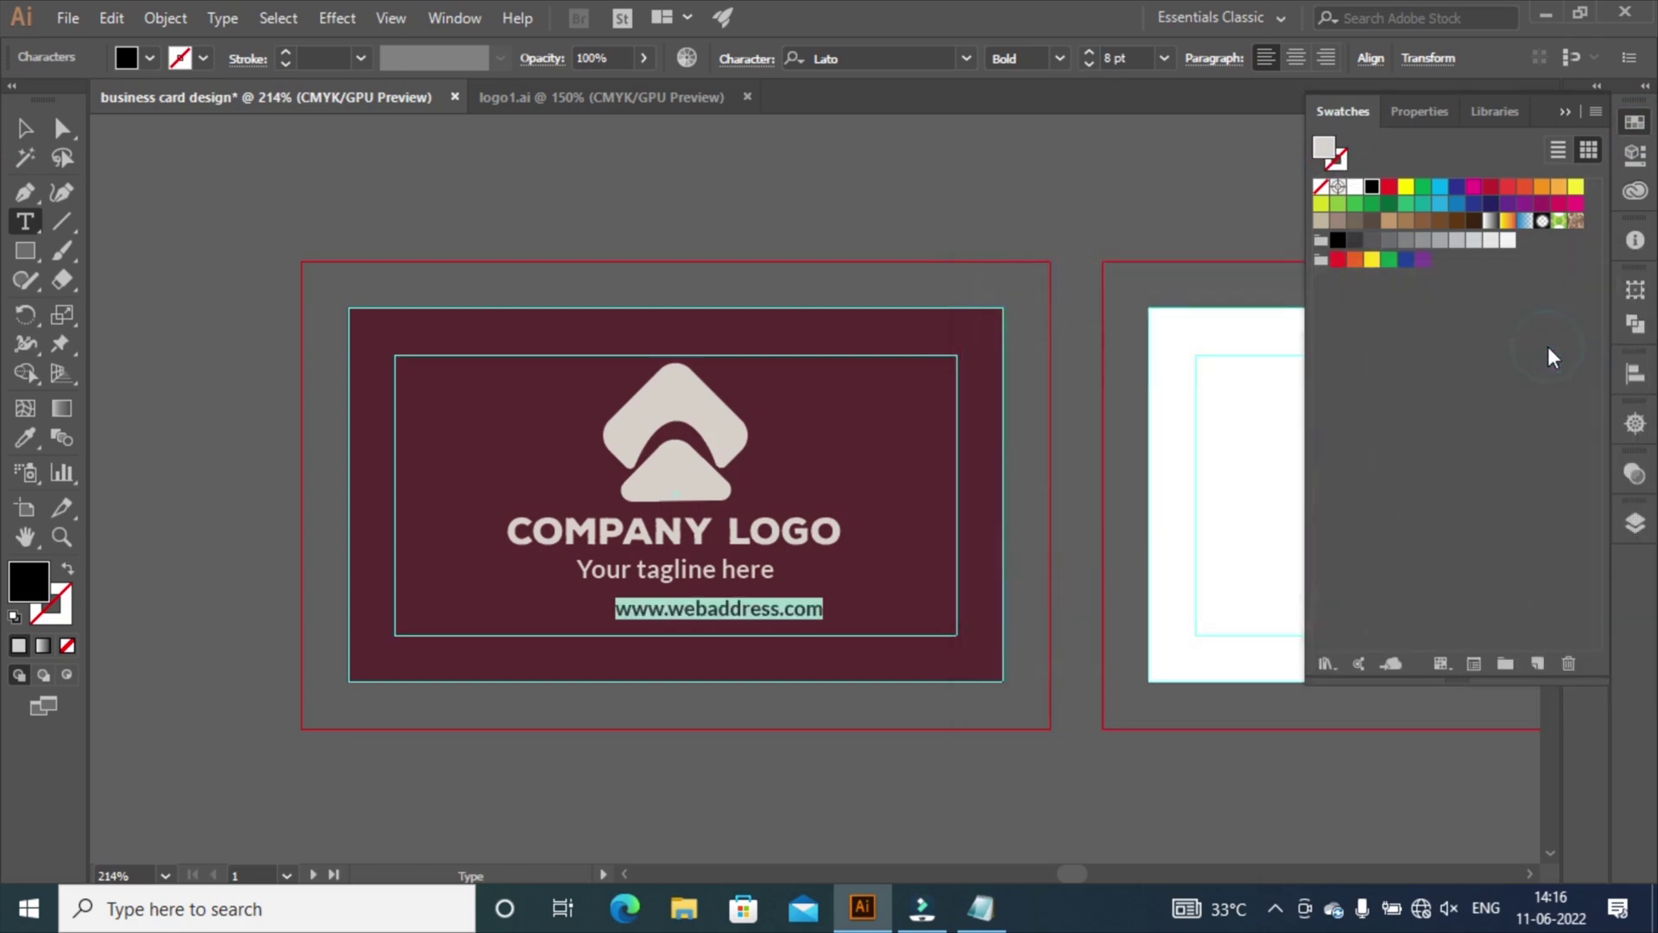
Centre the web address horizontally on the card and nudge it lower.
left_click(25, 128)
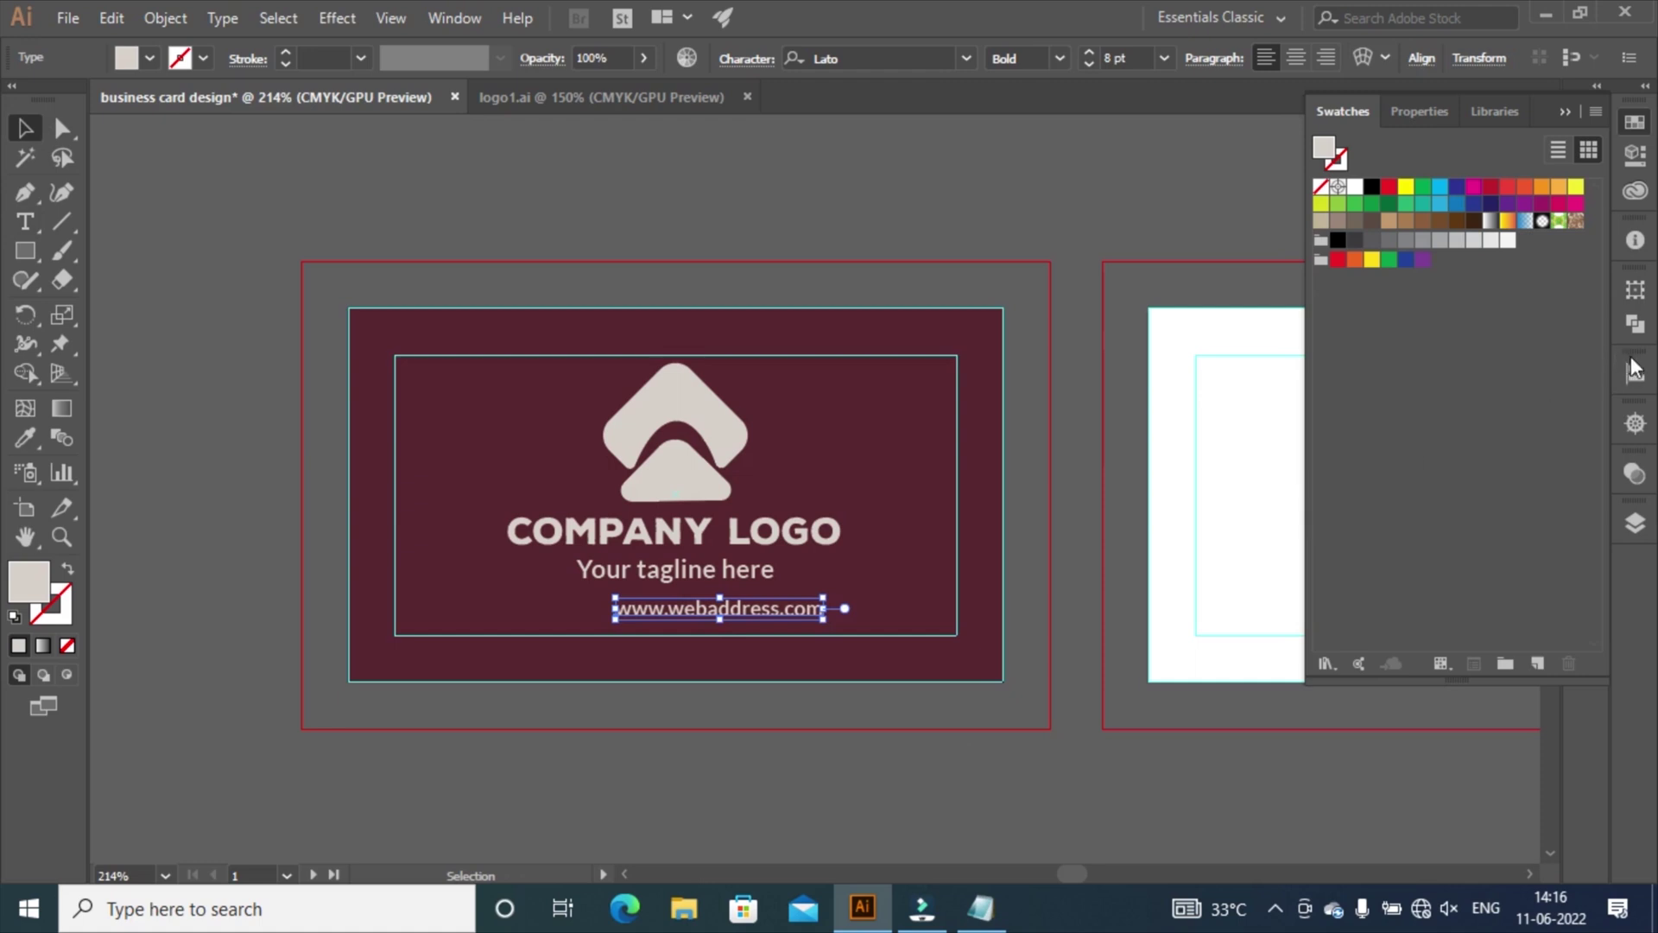
left_click(1635, 373)
left_click(1394, 419)
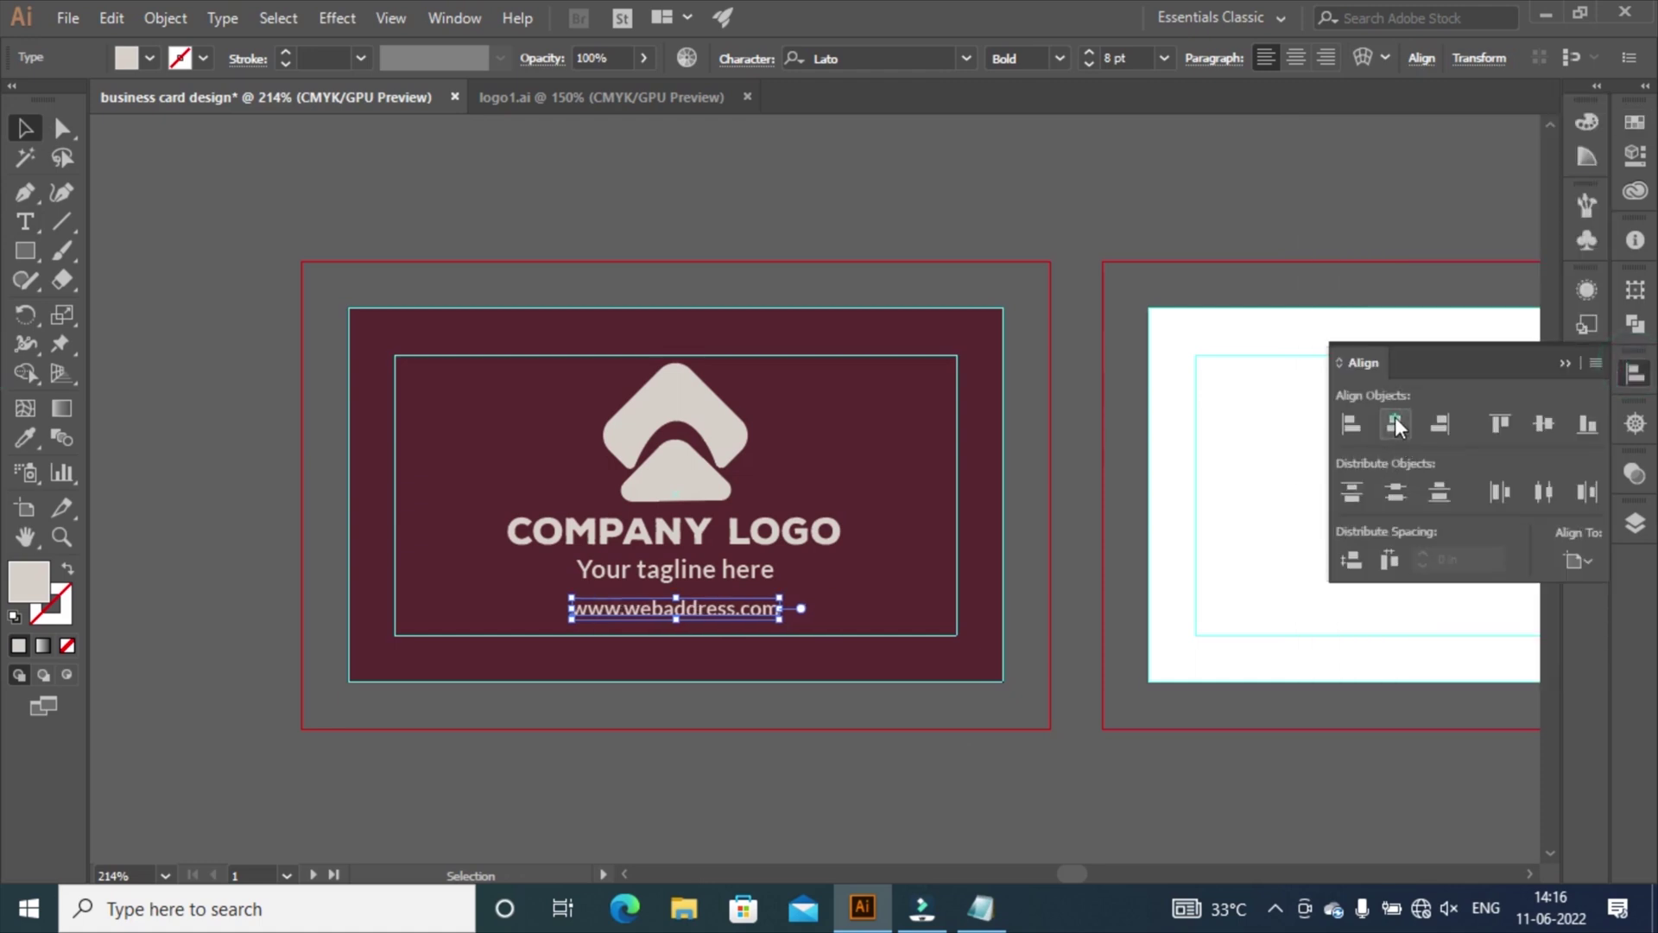
key("Down")
key("Down")
key("Down")
key("Down")
key("Down")
key("Down")
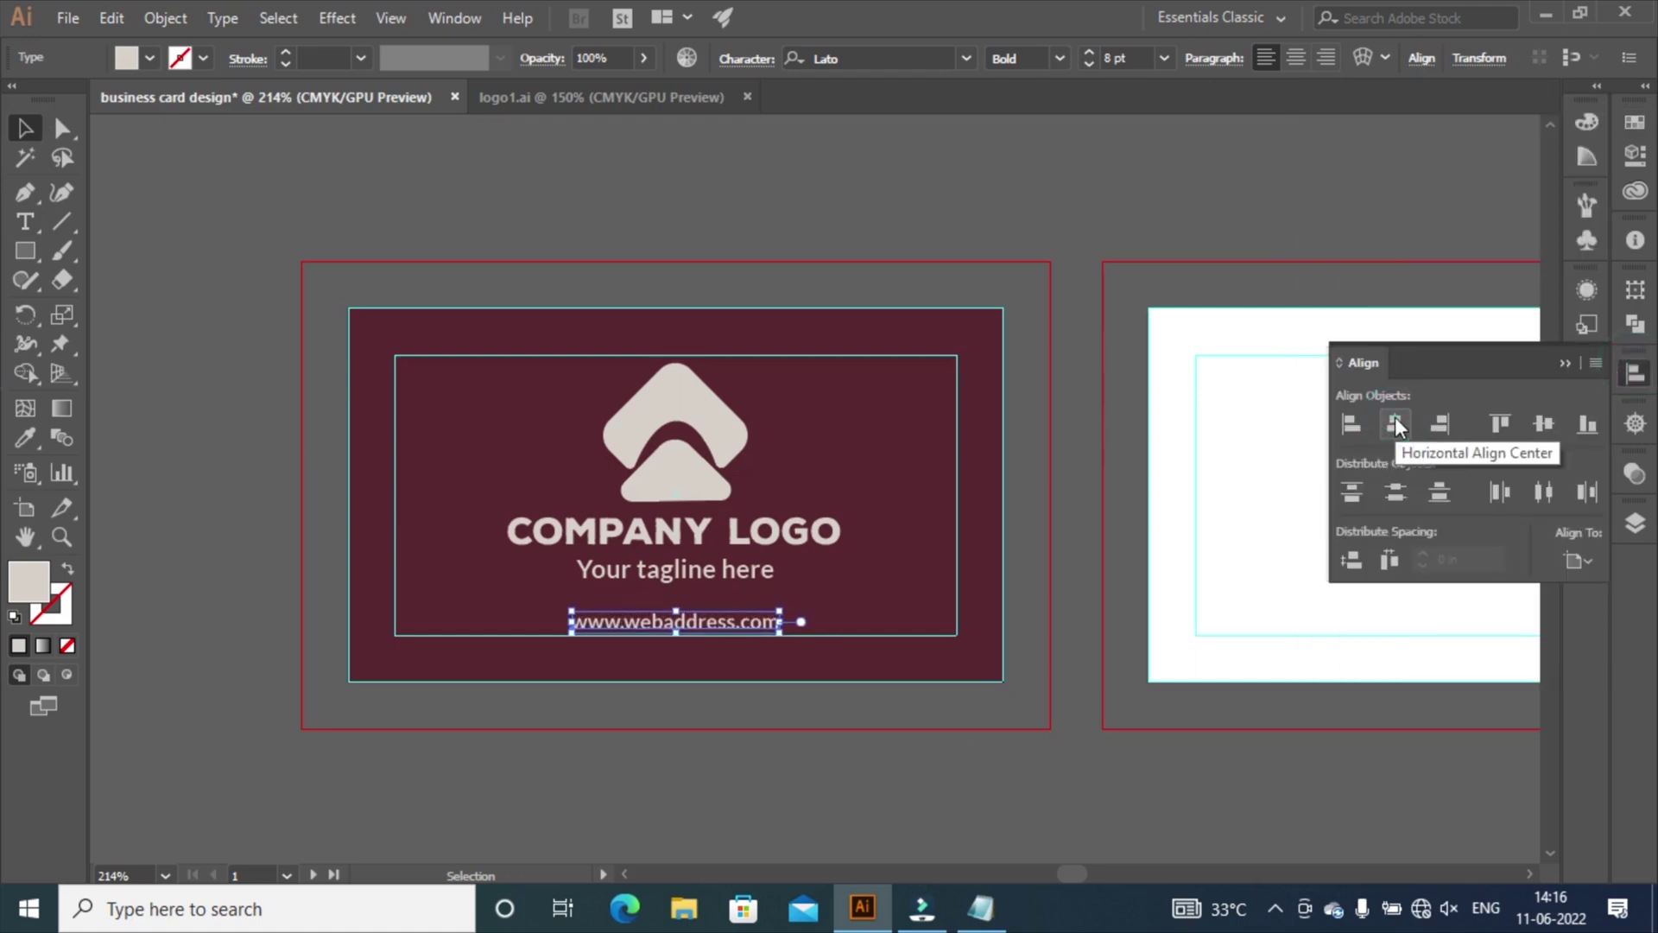
left_click(1189, 212)
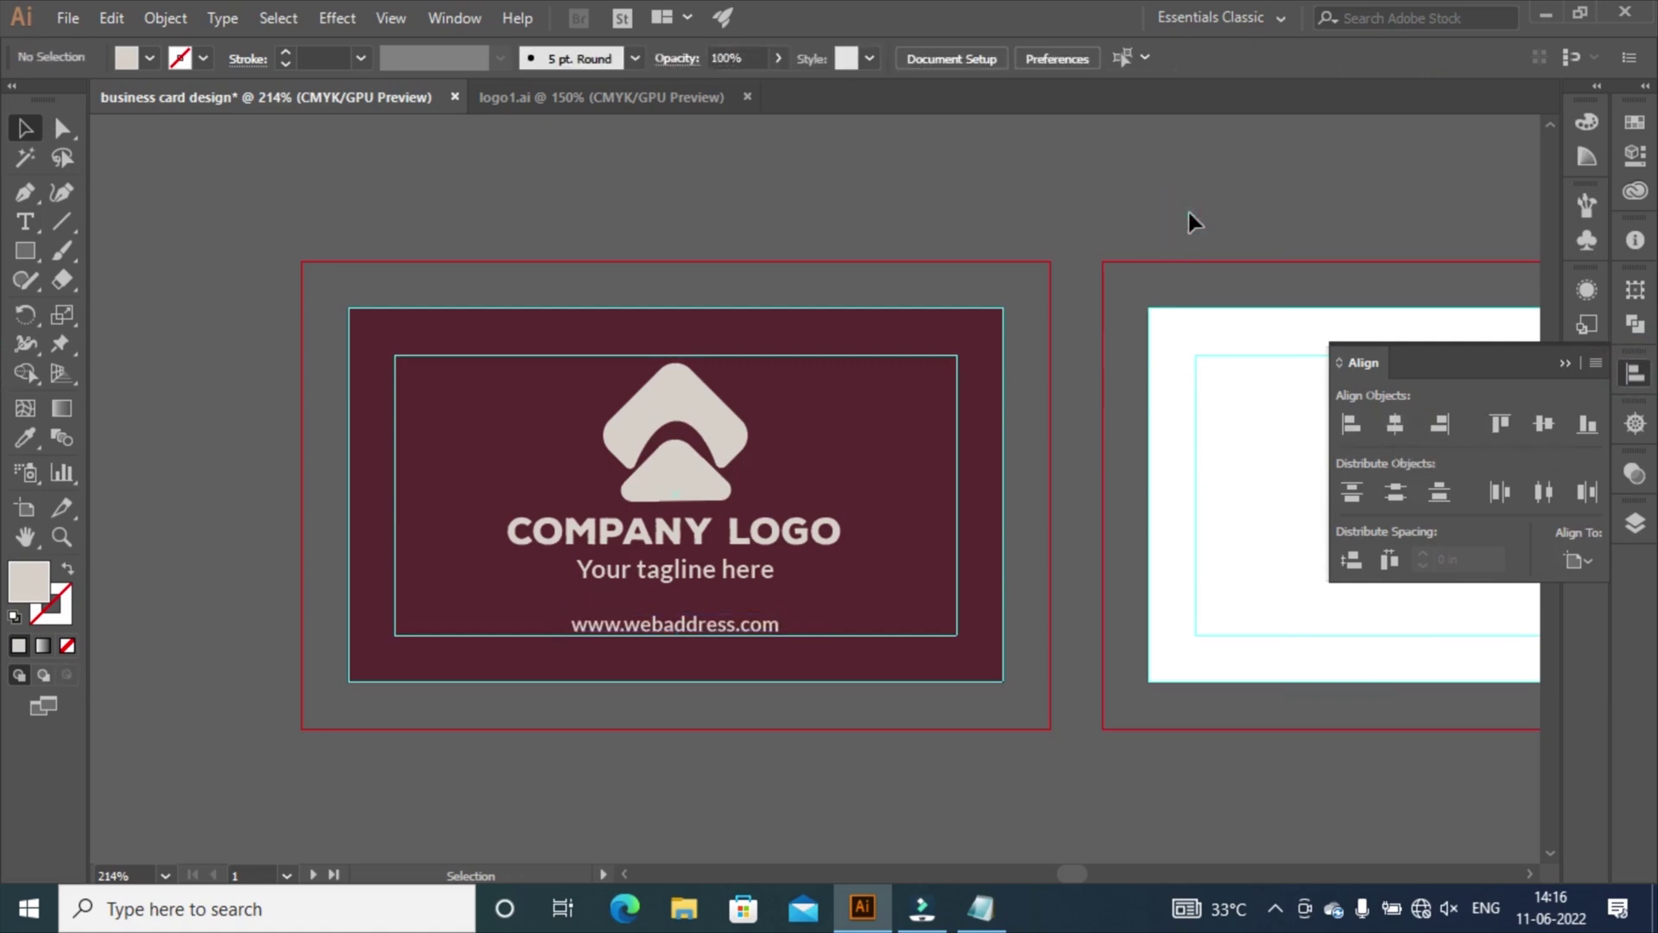
left_click(674, 432)
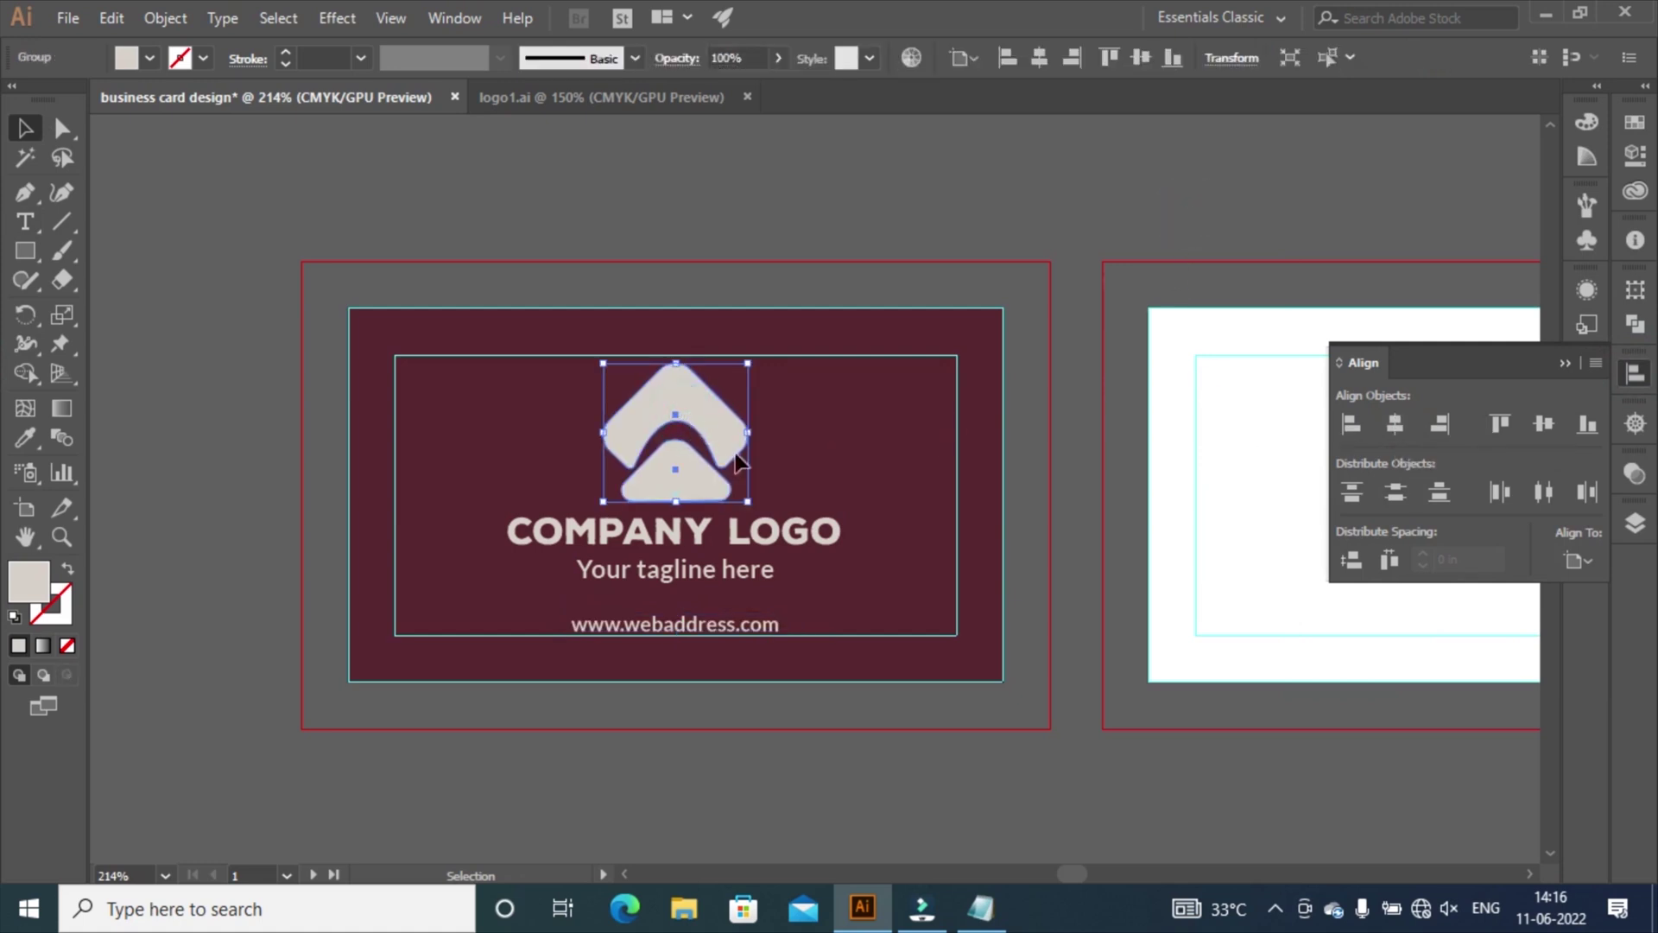
Scale the logo icon, COMPANY LOGO and tagline down together and nudge them lower.
left_click(751, 531, "shift")
left_click(736, 574, "shift")
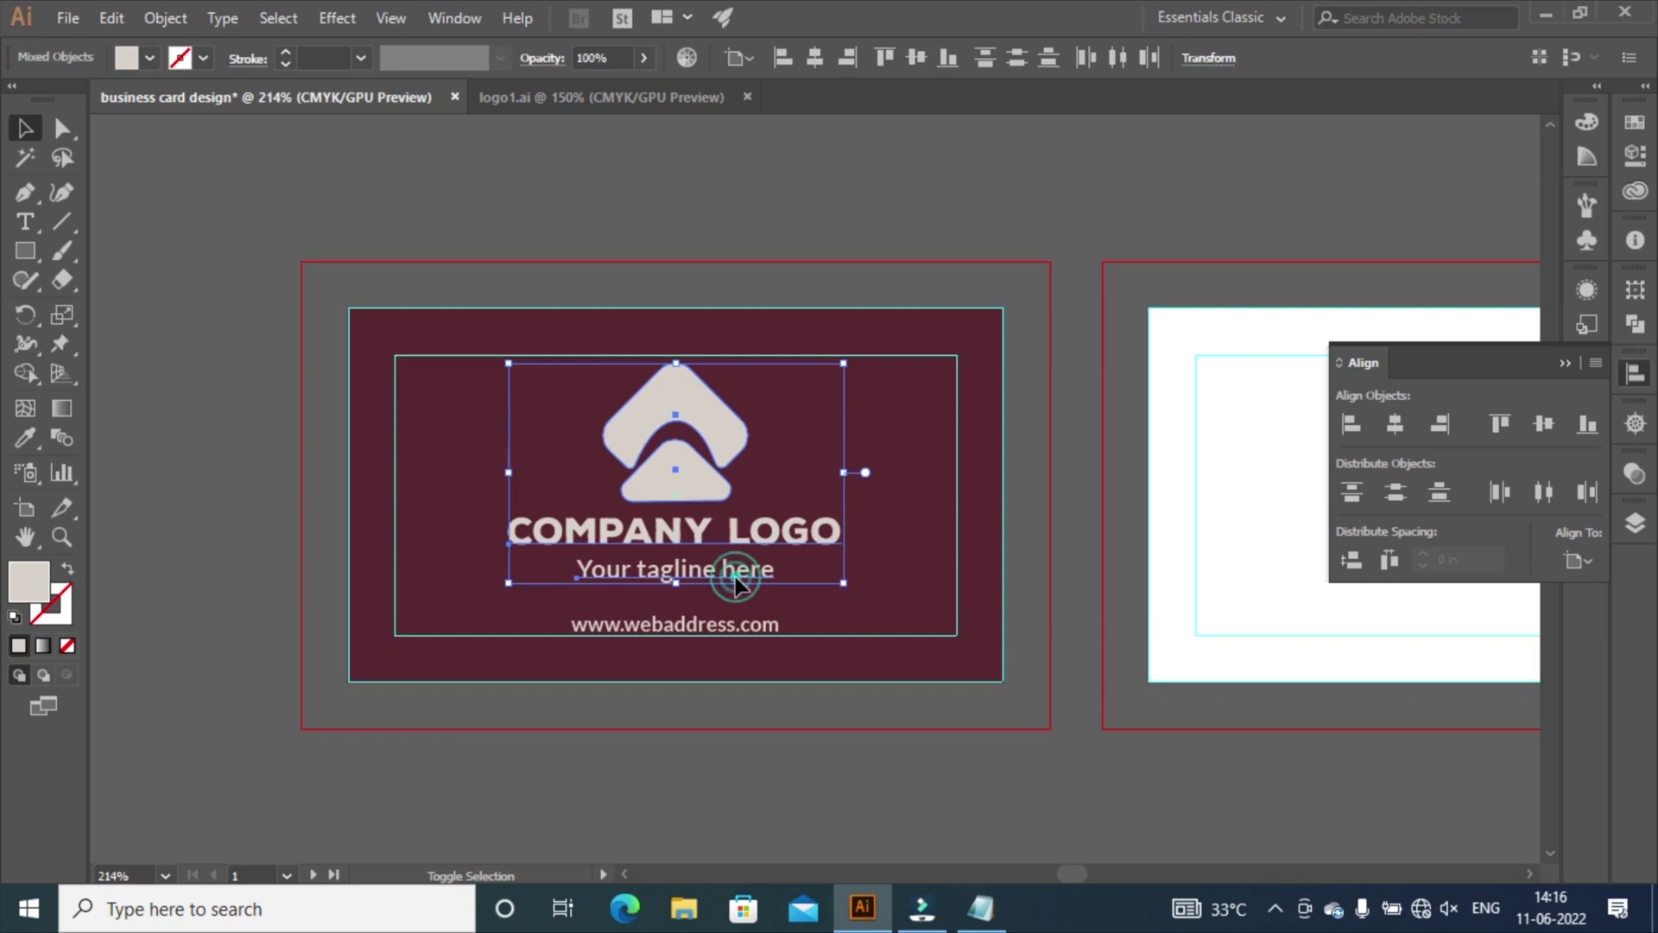
left_click_drag(845, 579, 821, 566)
key("Down")
key("Down")
key("Down")
key("Down")
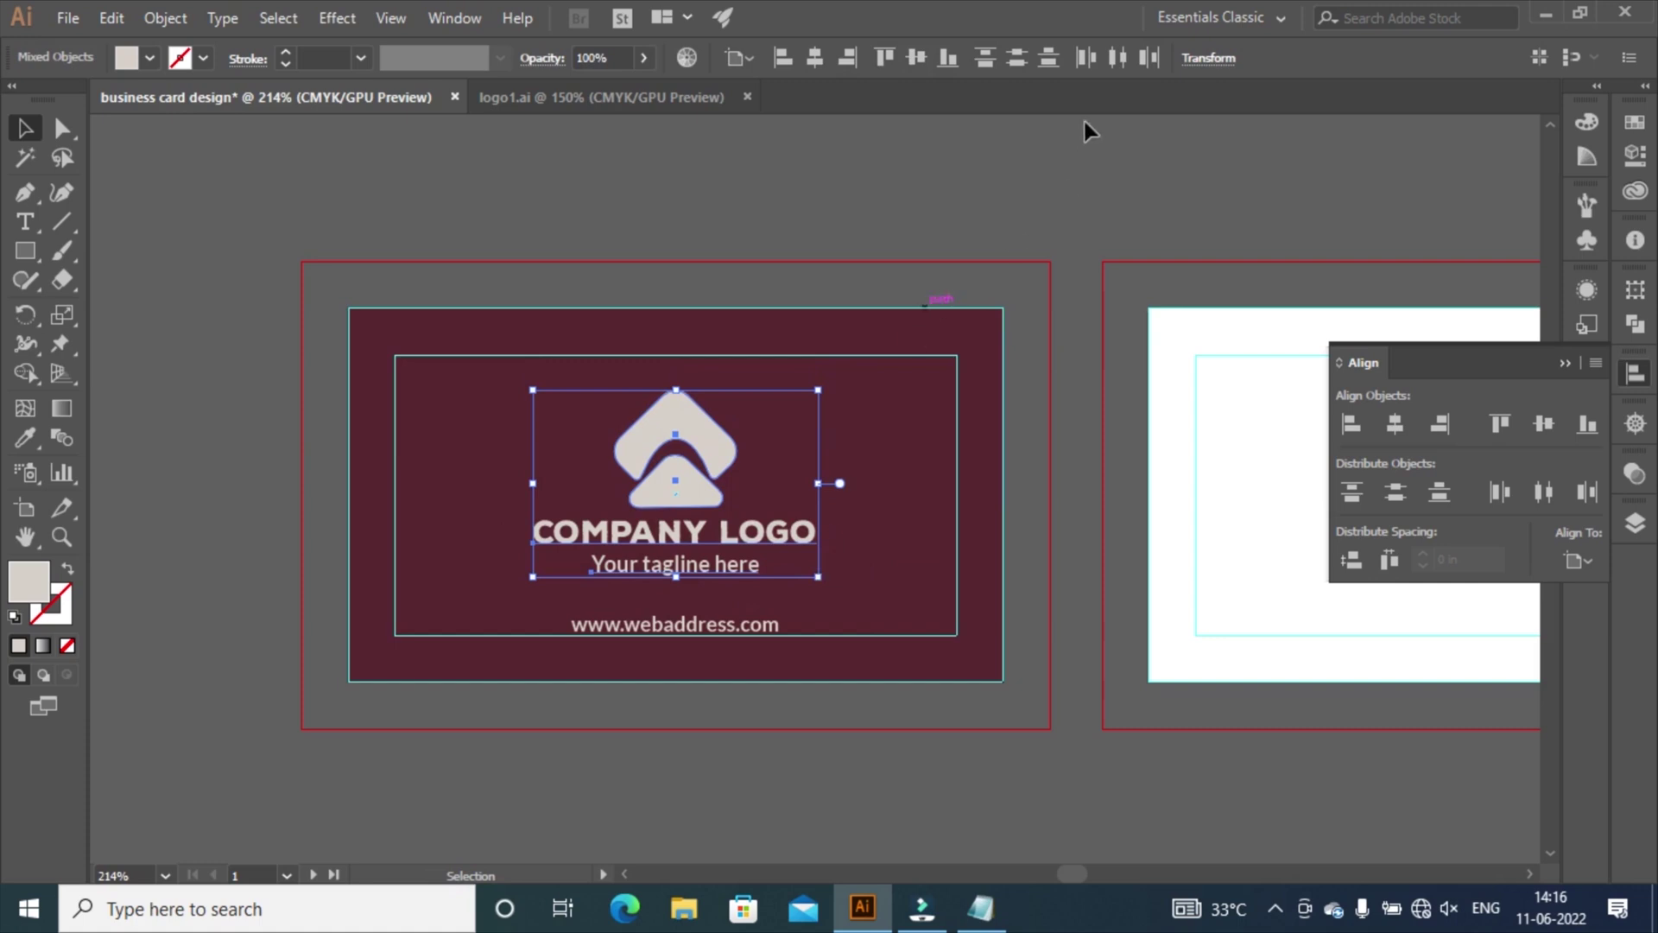
left_click(974, 198)
left_click(672, 449)
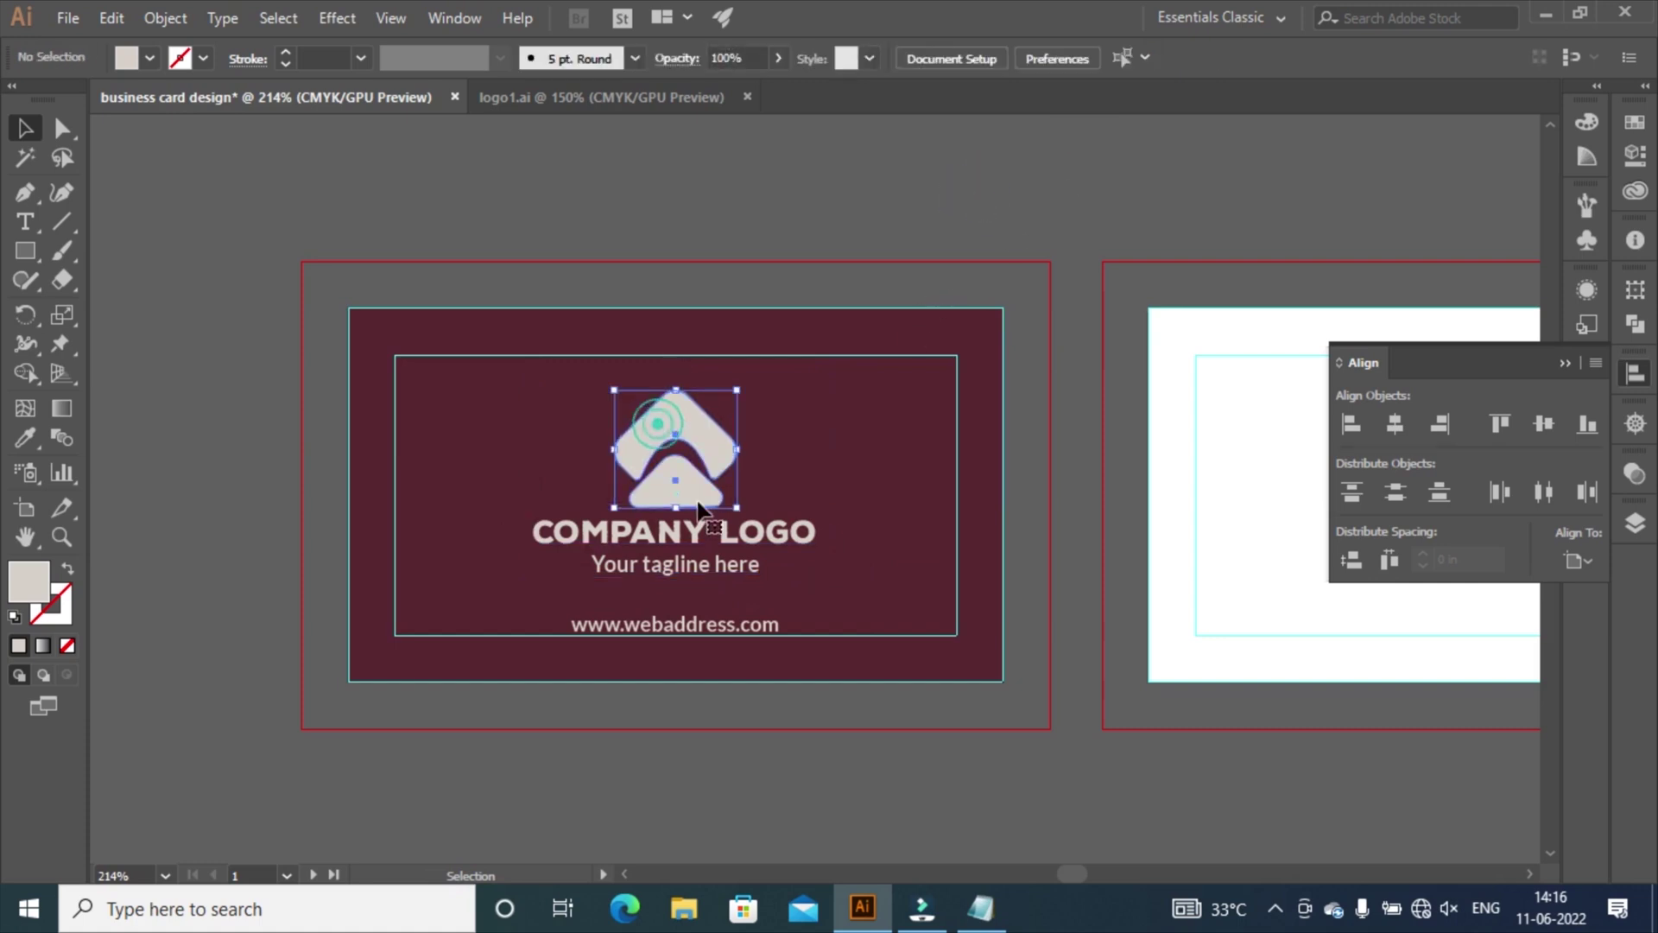
left_click(698, 529, "shift")
left_click(959, 155)
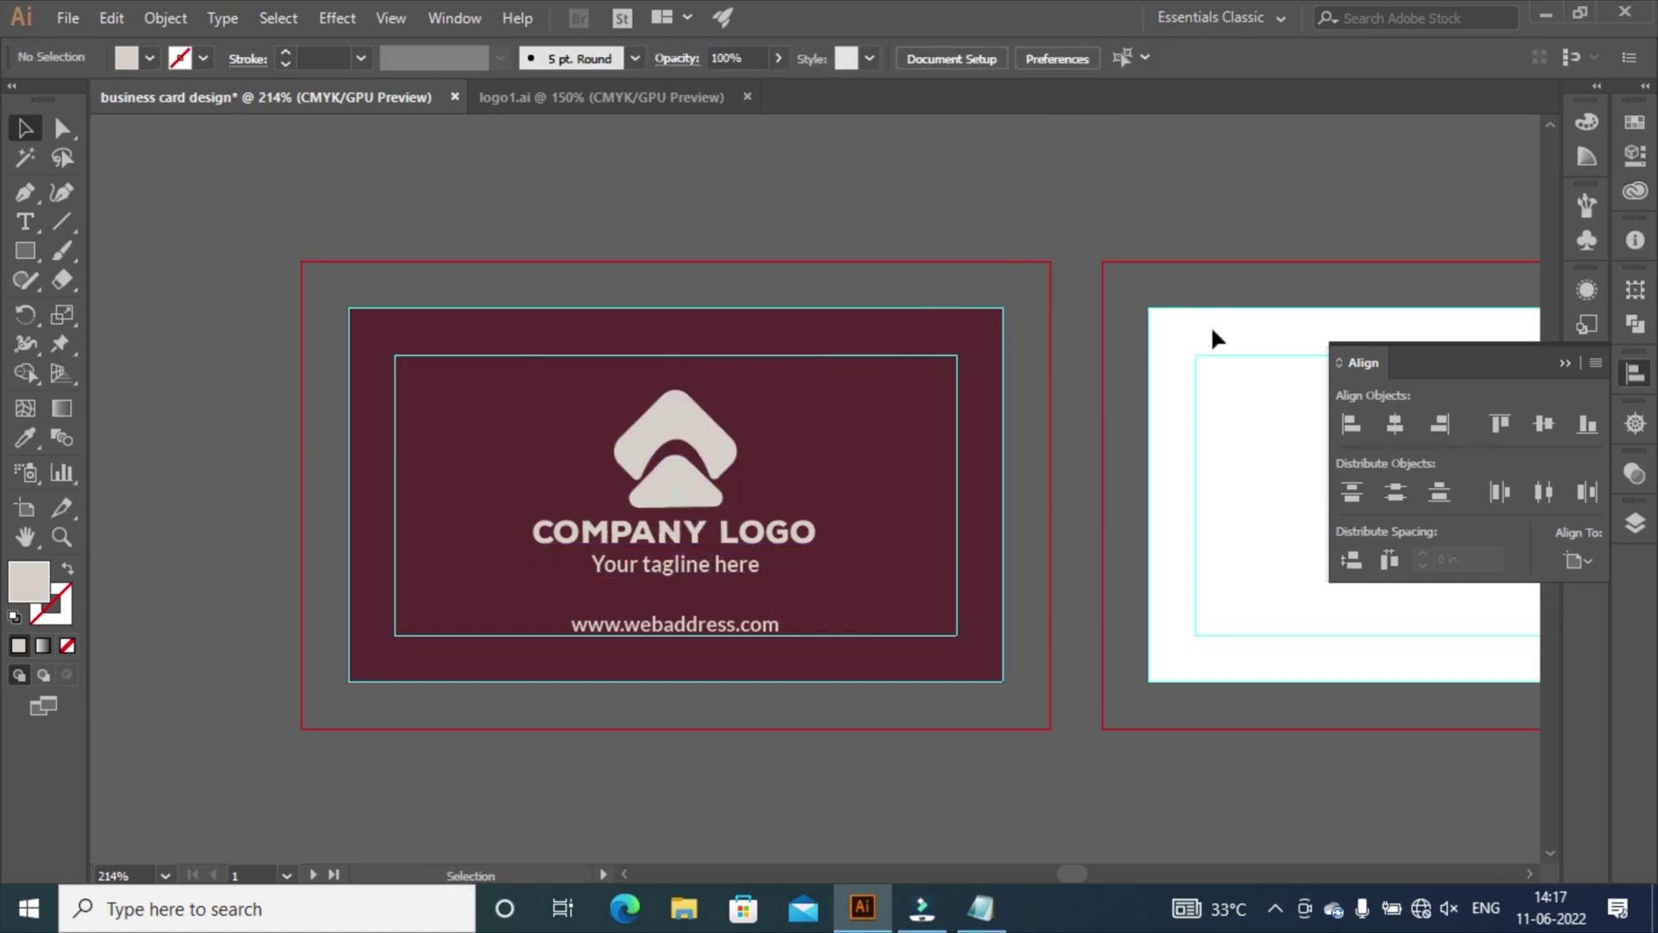
left_click(1566, 364)
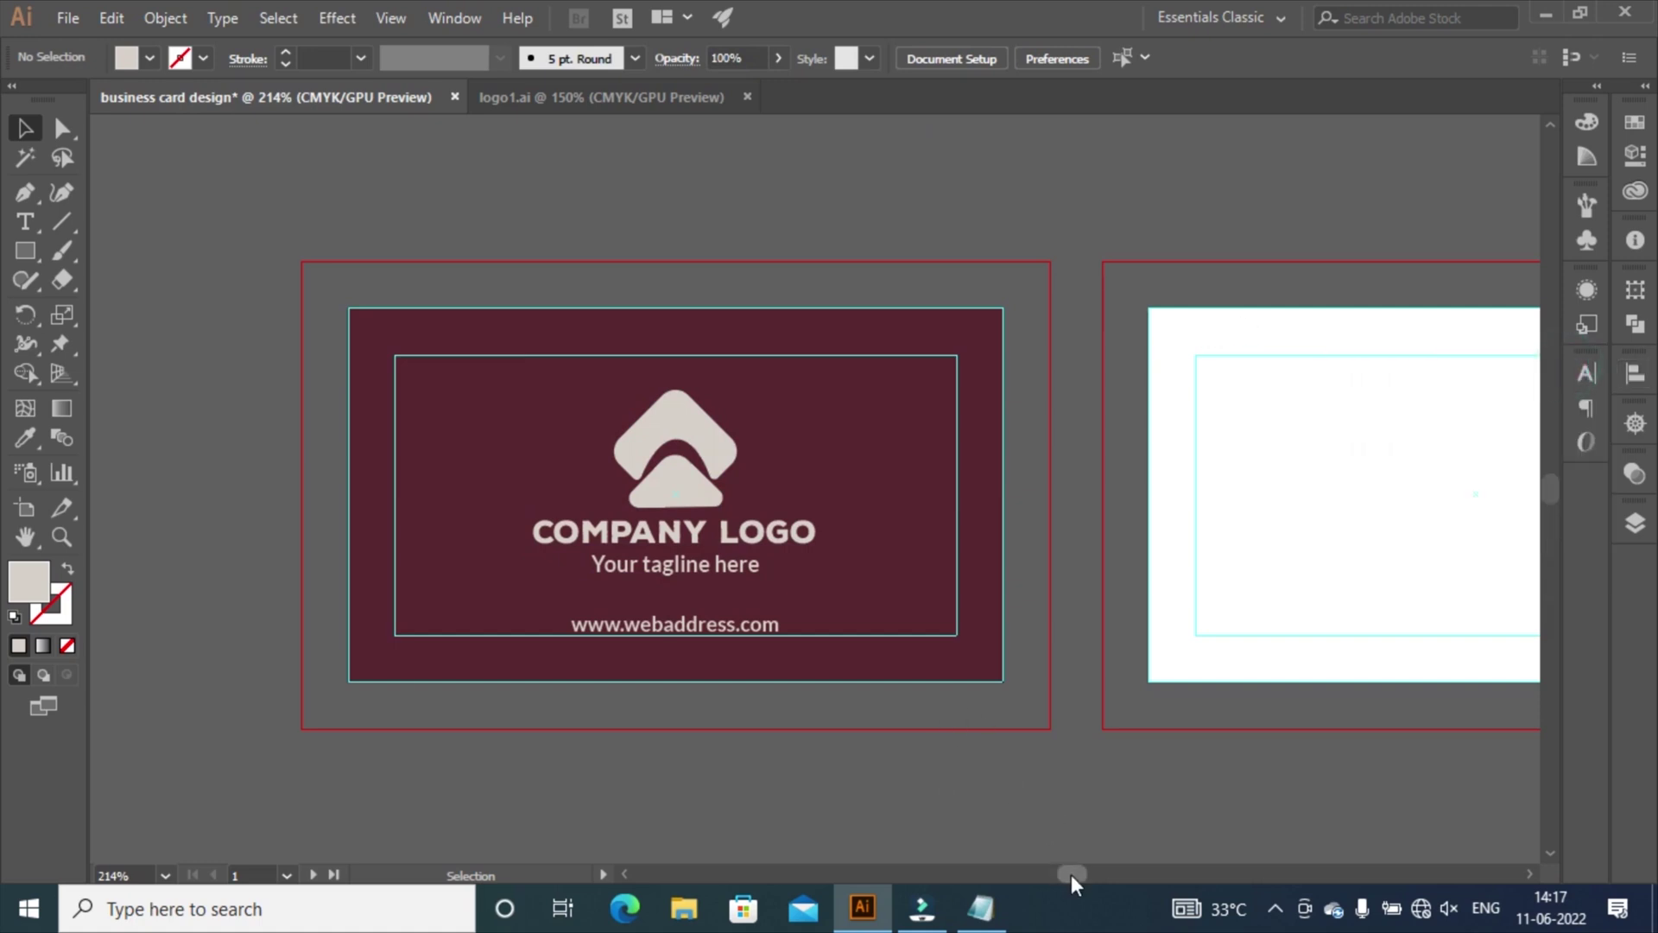
Draw a rectangle covering the whole second artboard as the back card's background.
left_click_drag(1071, 874, 1080, 878)
left_click(25, 250)
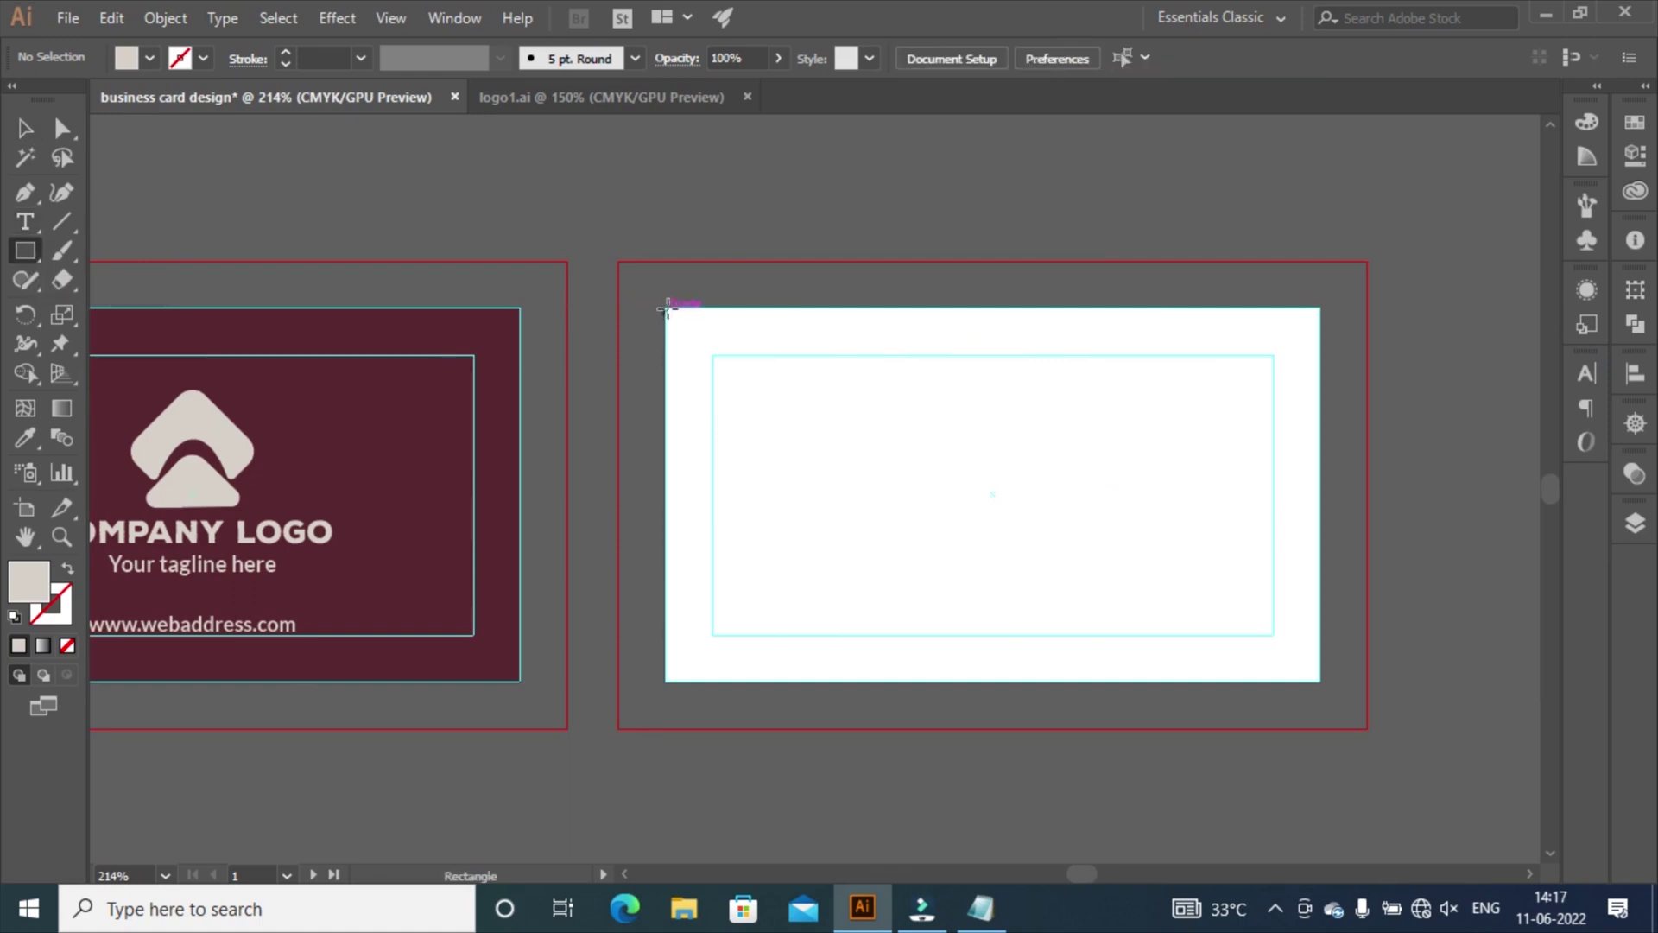
left_click_drag(666, 309, 1321, 681)
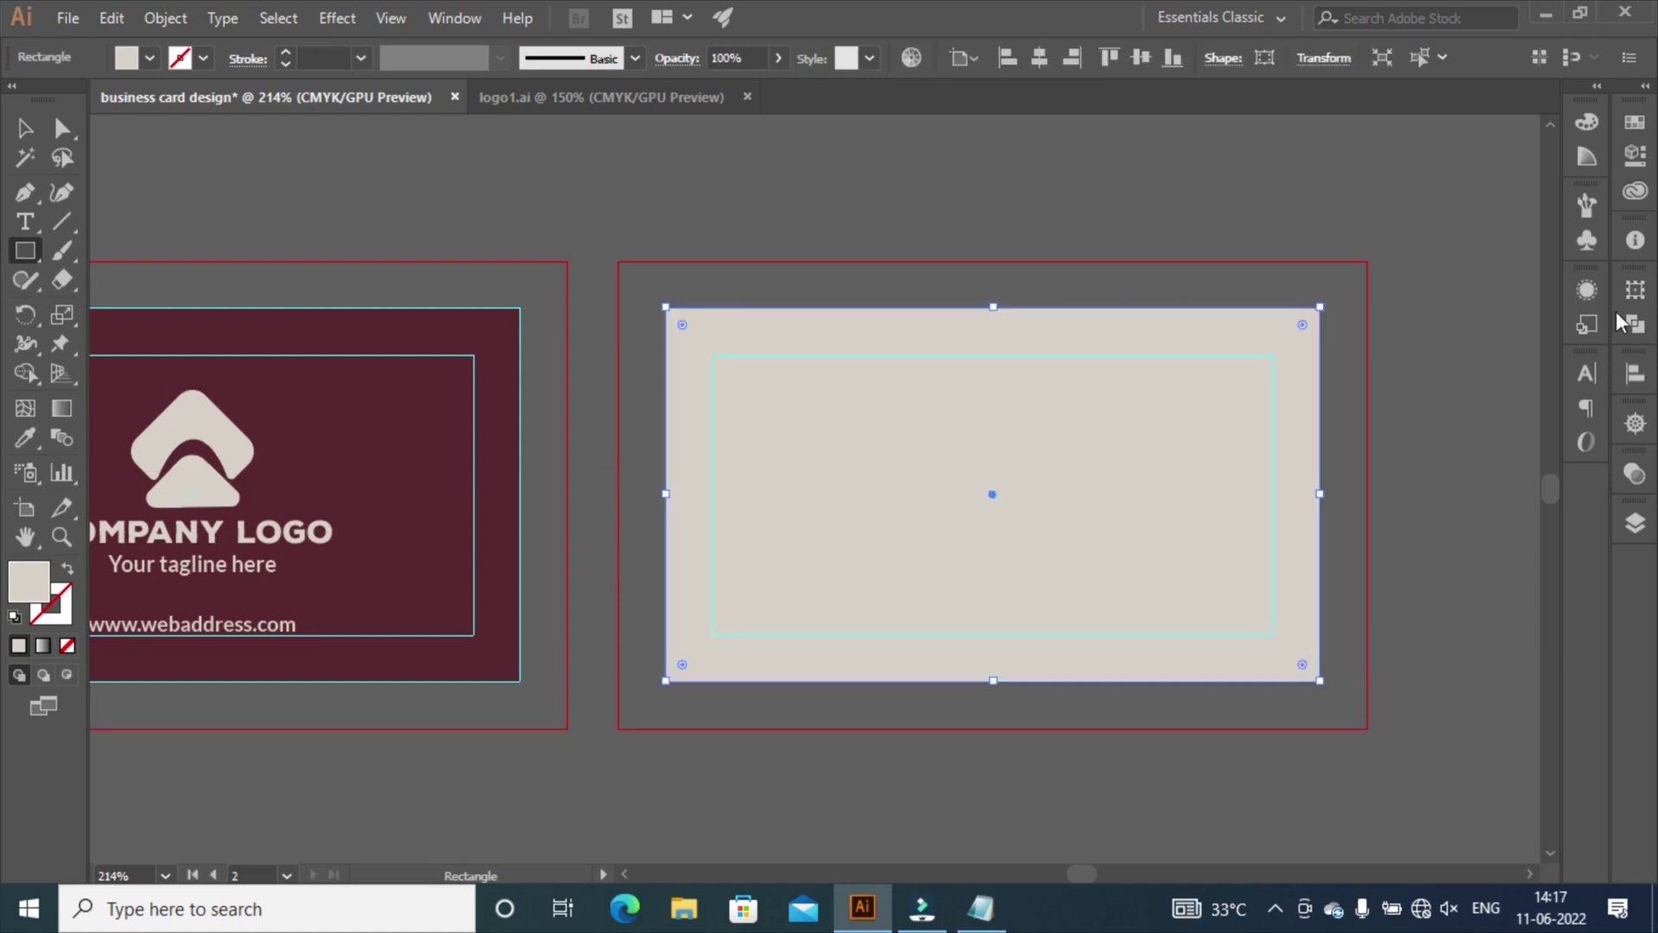
key("v")
left_click(1635, 122)
Copy the logo icon to the back card's left side and fill it maroon #592831.
left_click(204, 417)
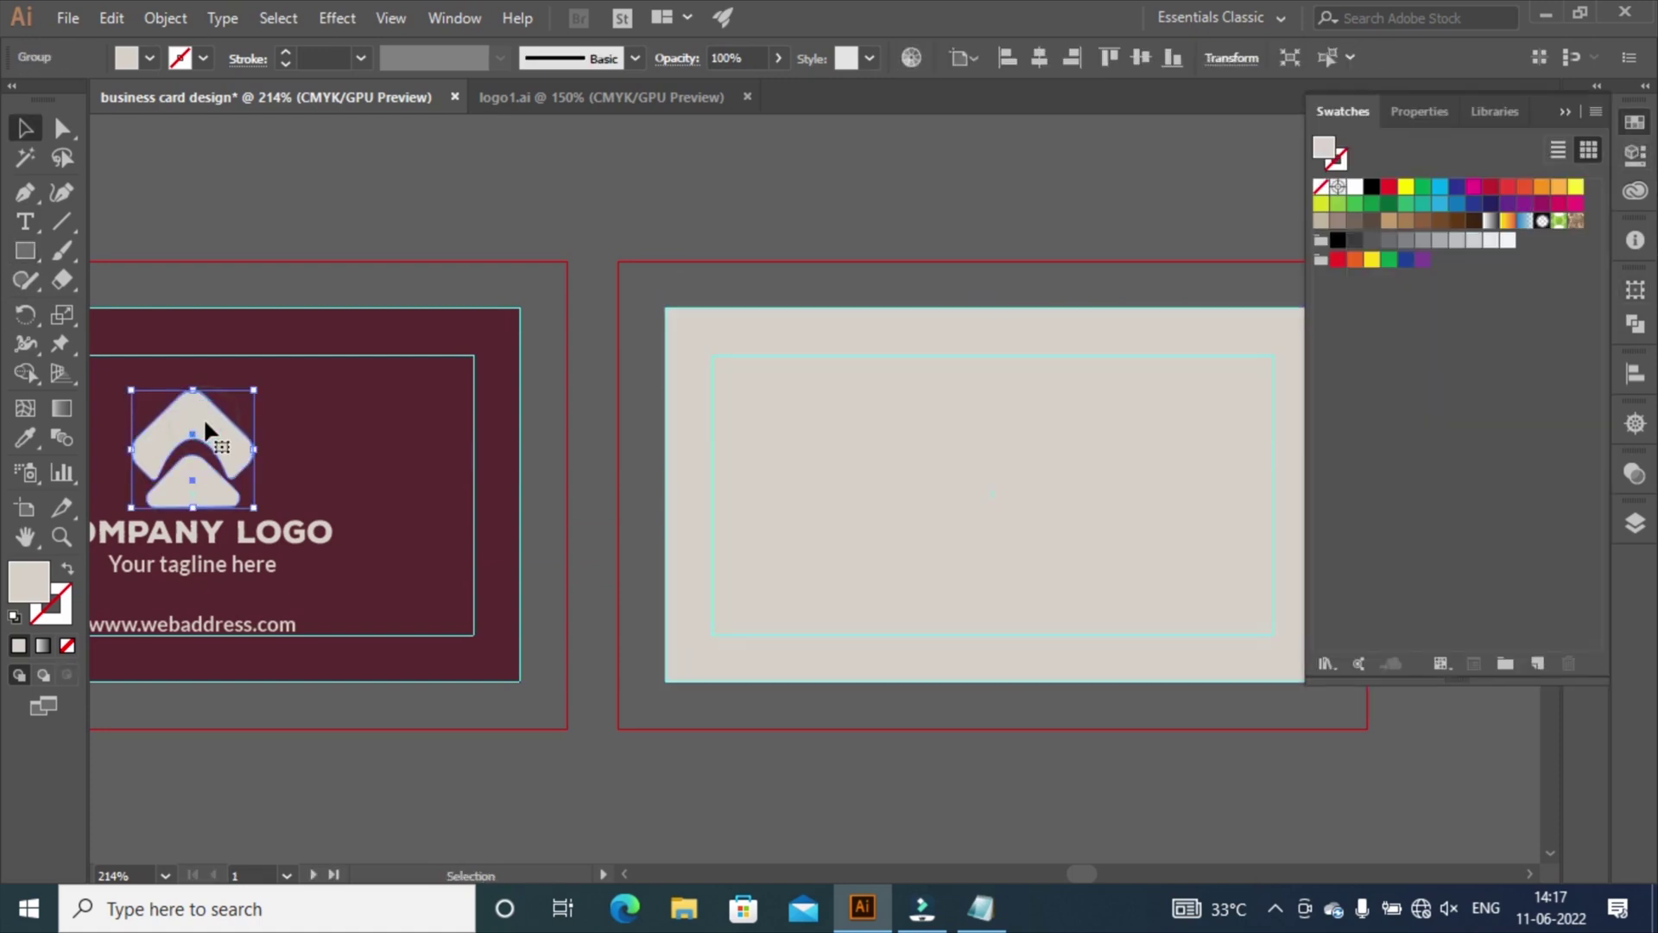
left_click_drag(204, 416, 868, 454)
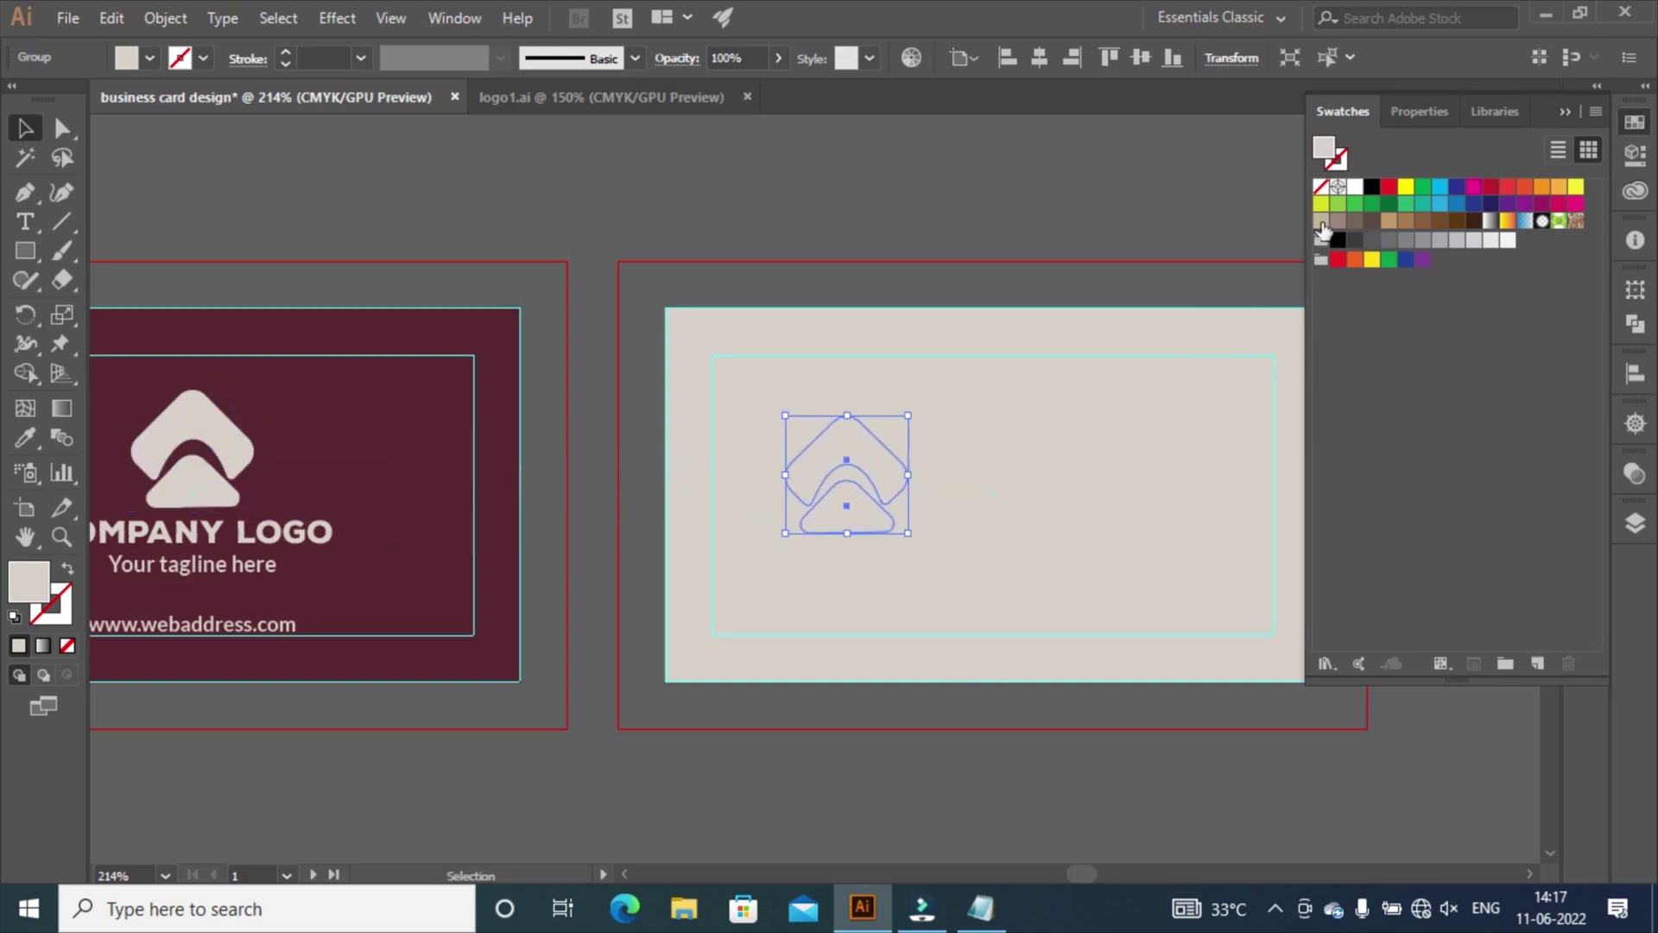
key("a")
left_click(1635, 122)
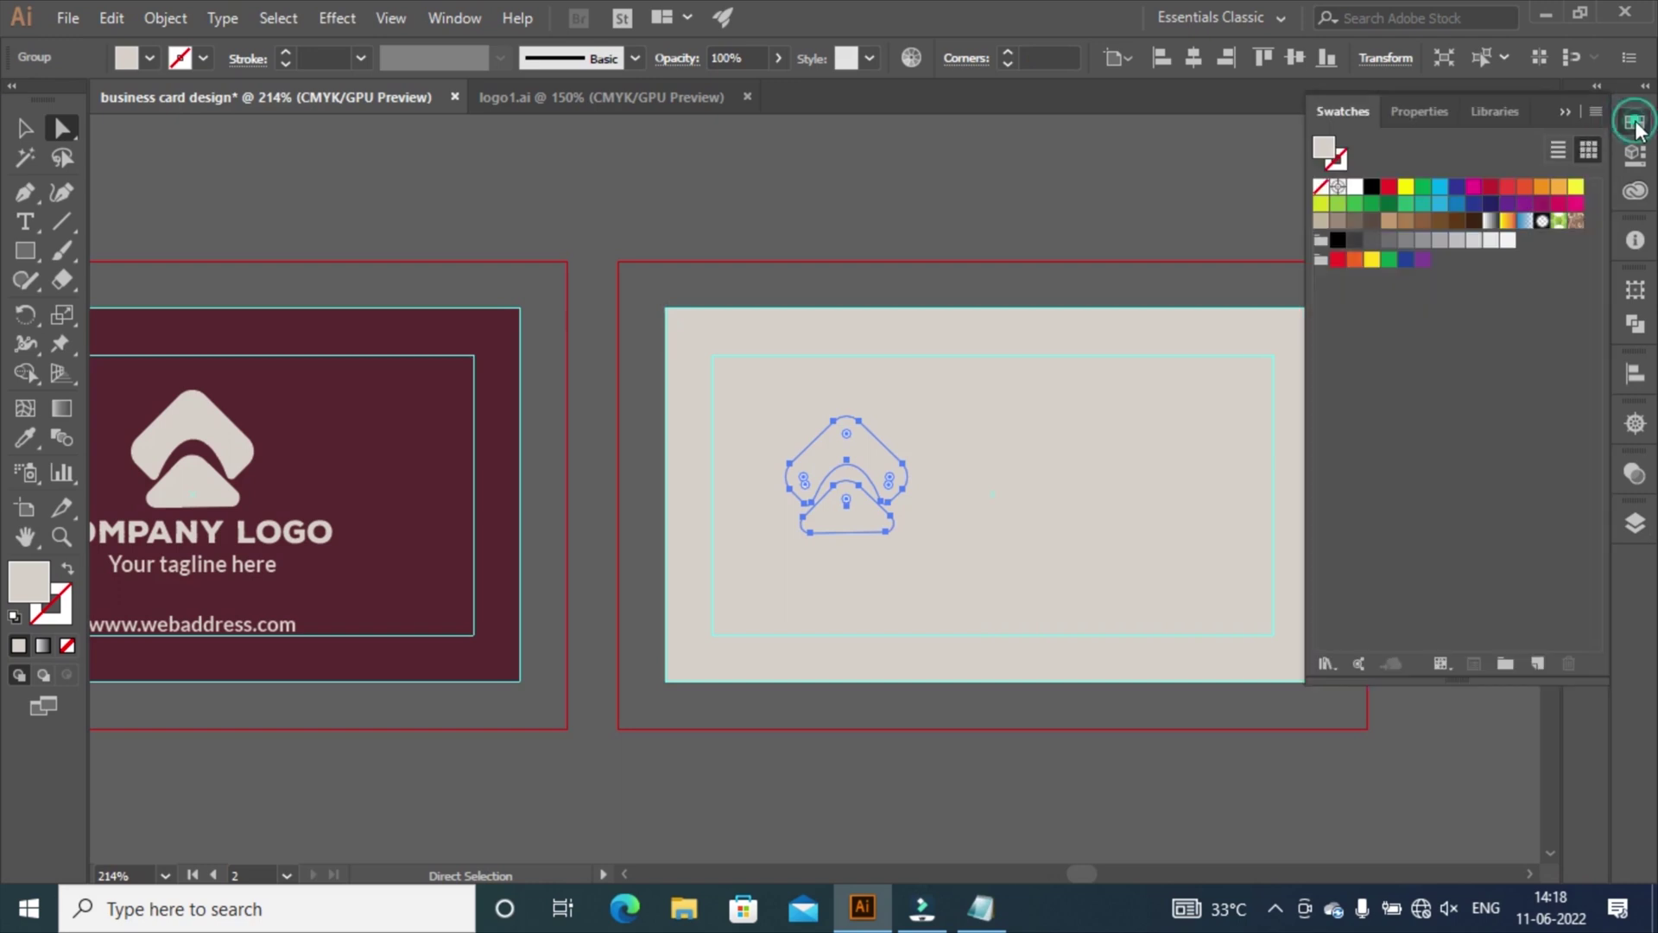
double_click(1330, 152)
type("592831")
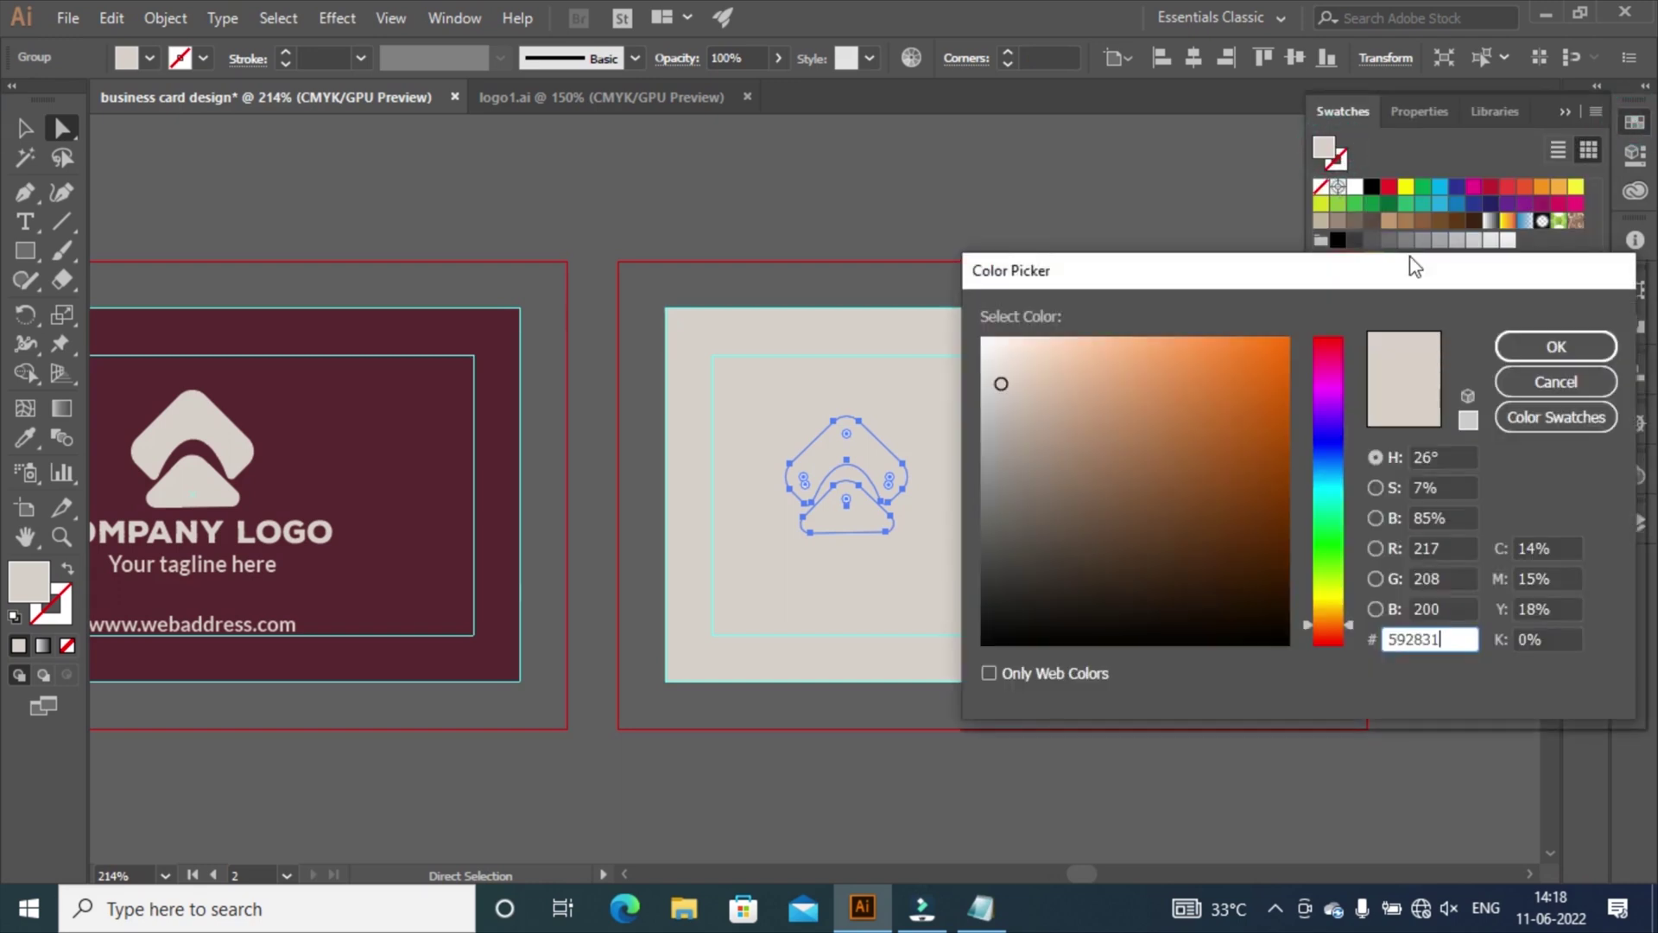
left_click(1509, 345)
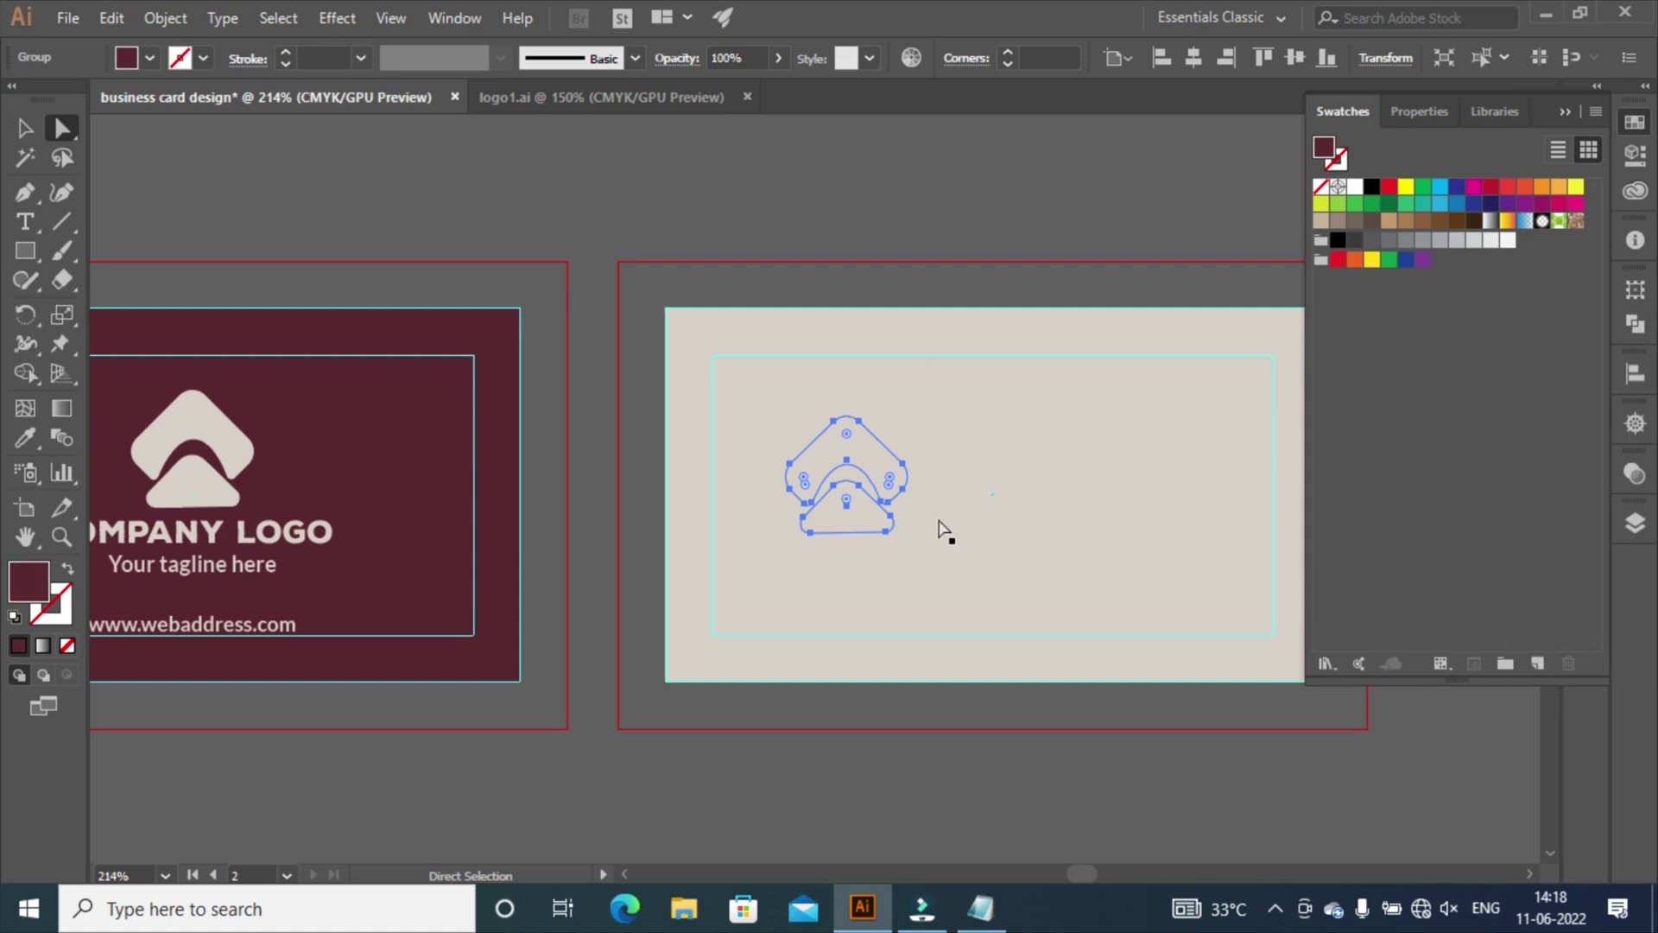
Bring the back-card logo in front of the cream background.
right_click(866, 447)
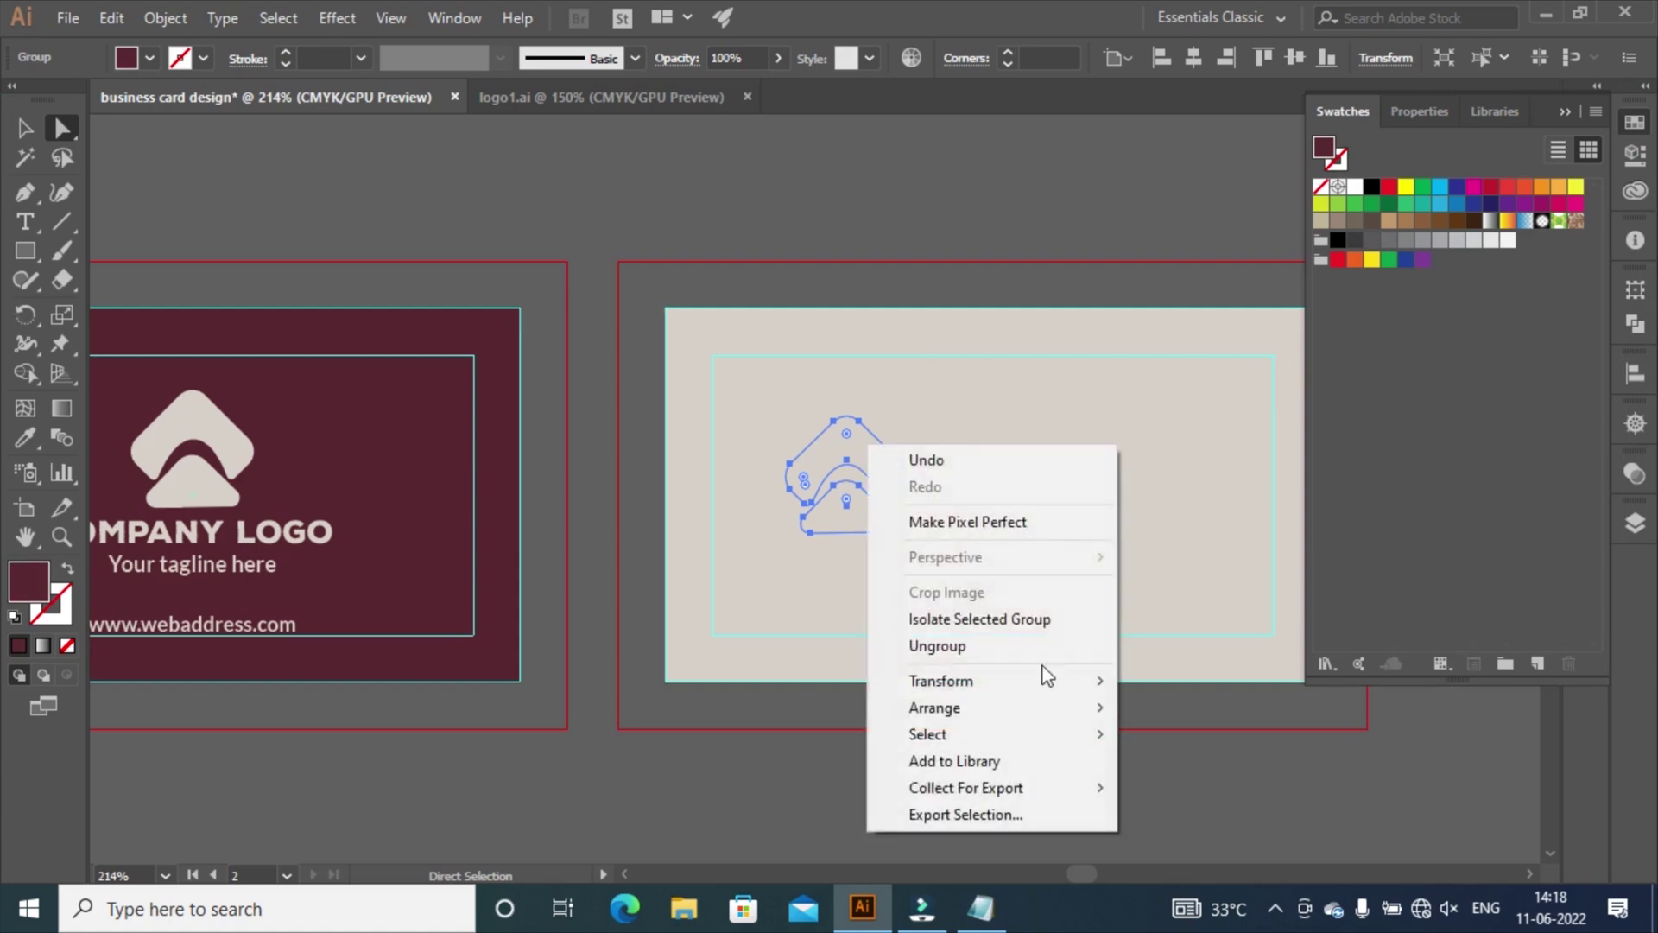
left_click(990, 704)
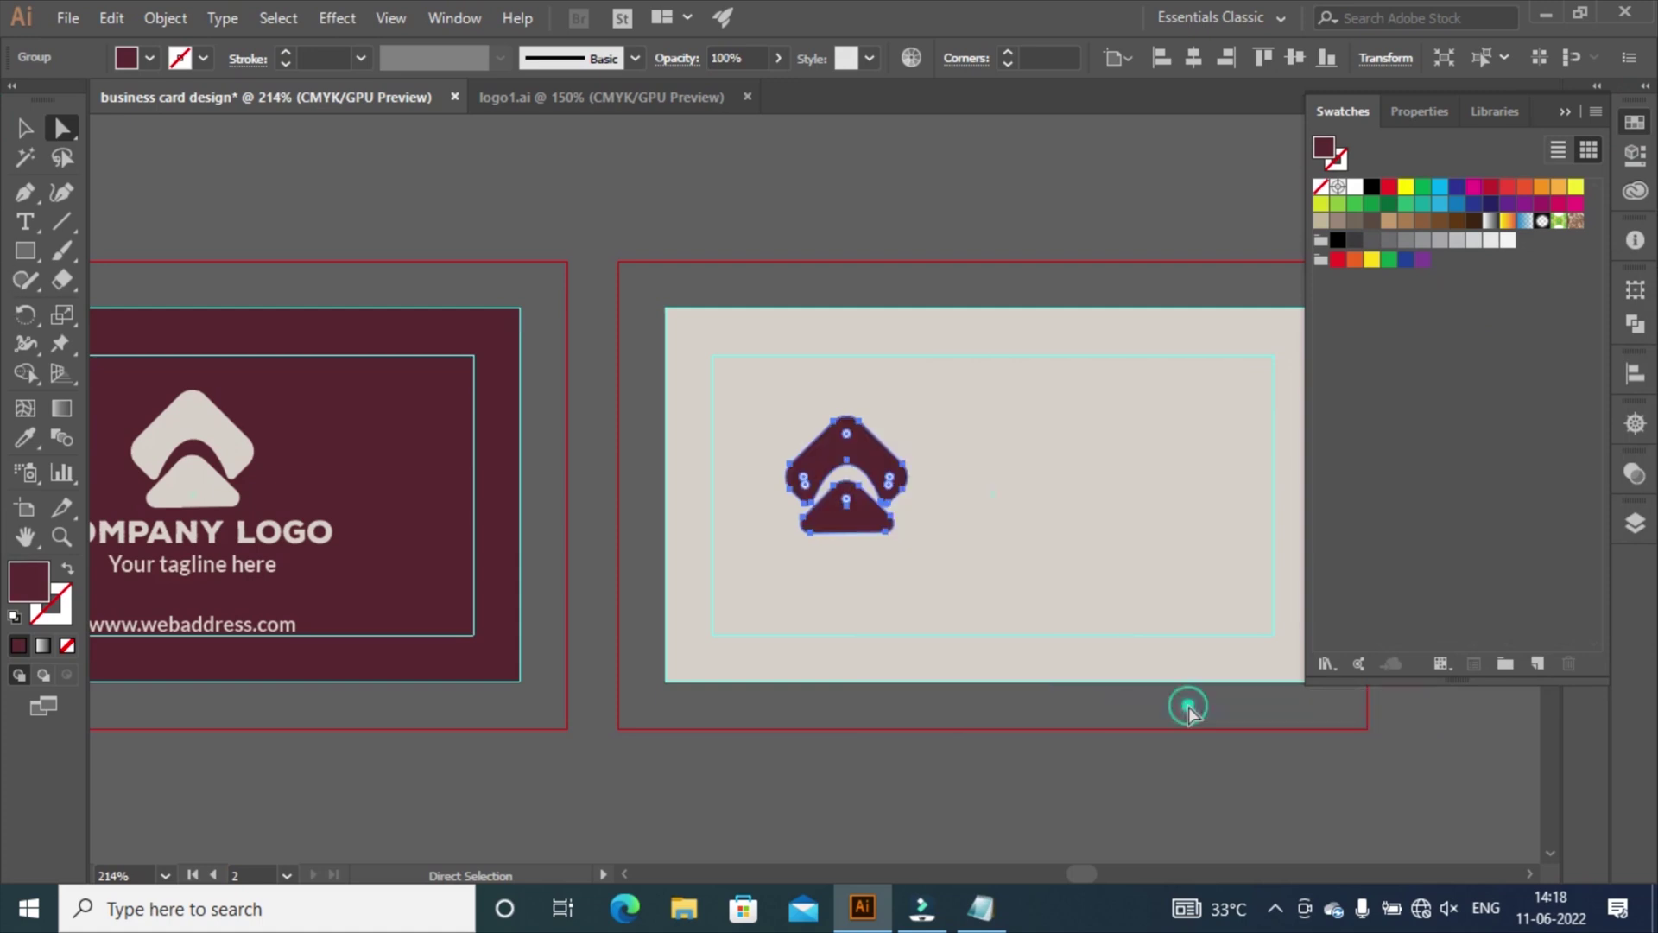
double_click(1560, 99)
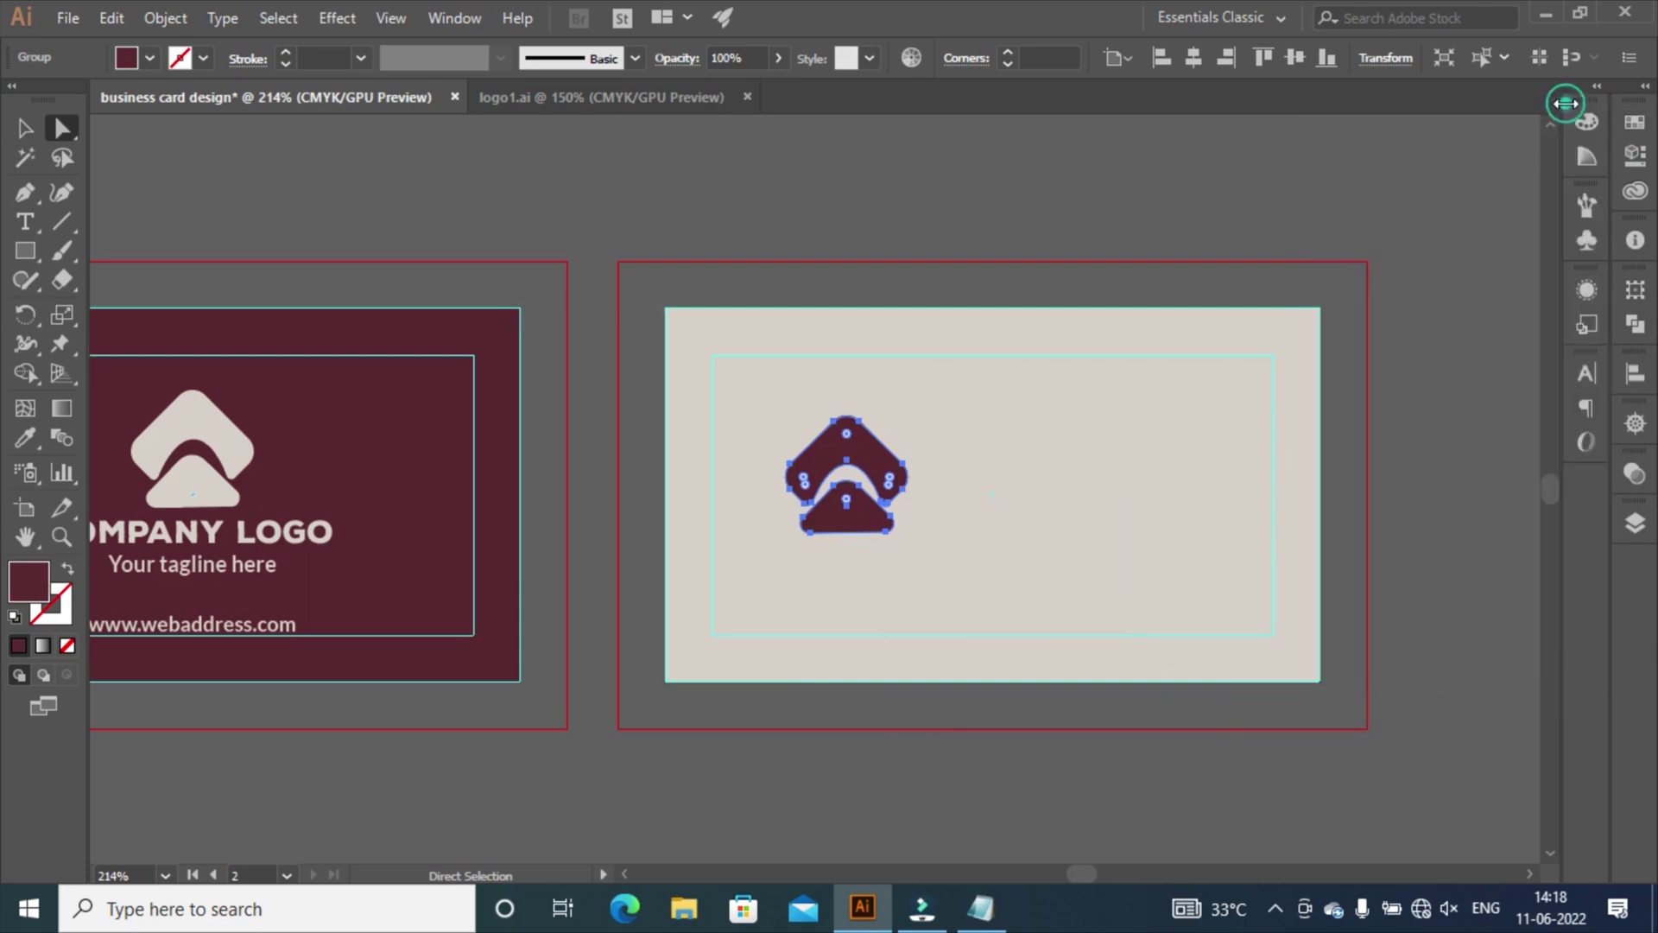
Enlarge the back-card logo to about 2.58 × 2.47 in and shift it right past the edges.
left_click(868, 454)
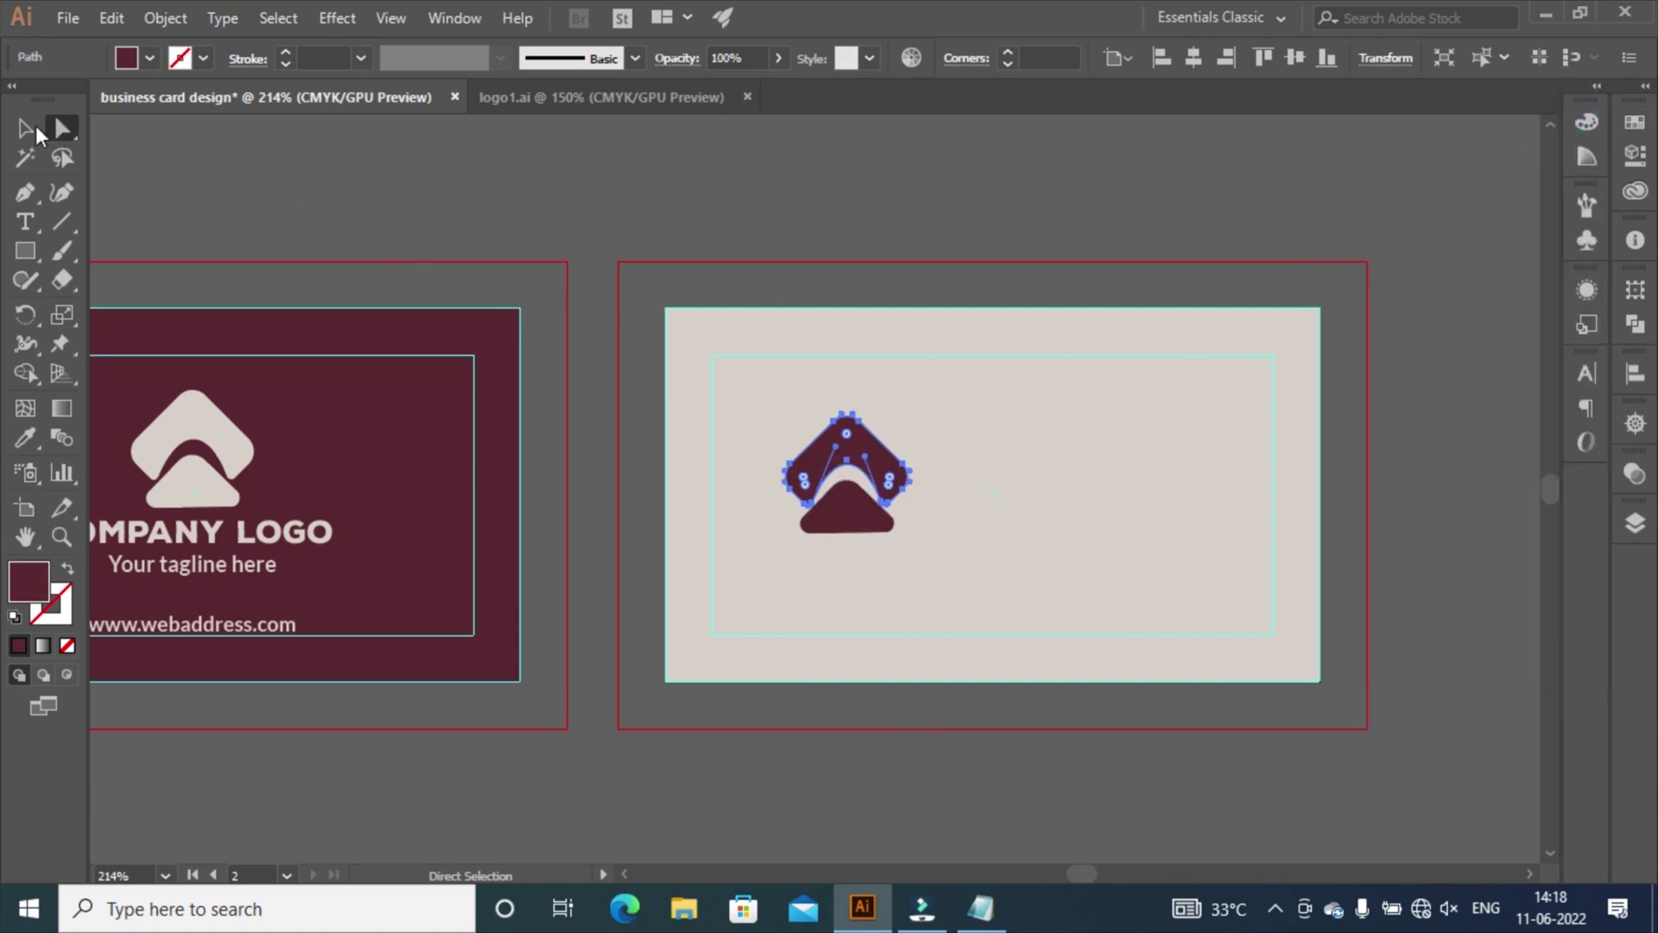
left_click(26, 128)
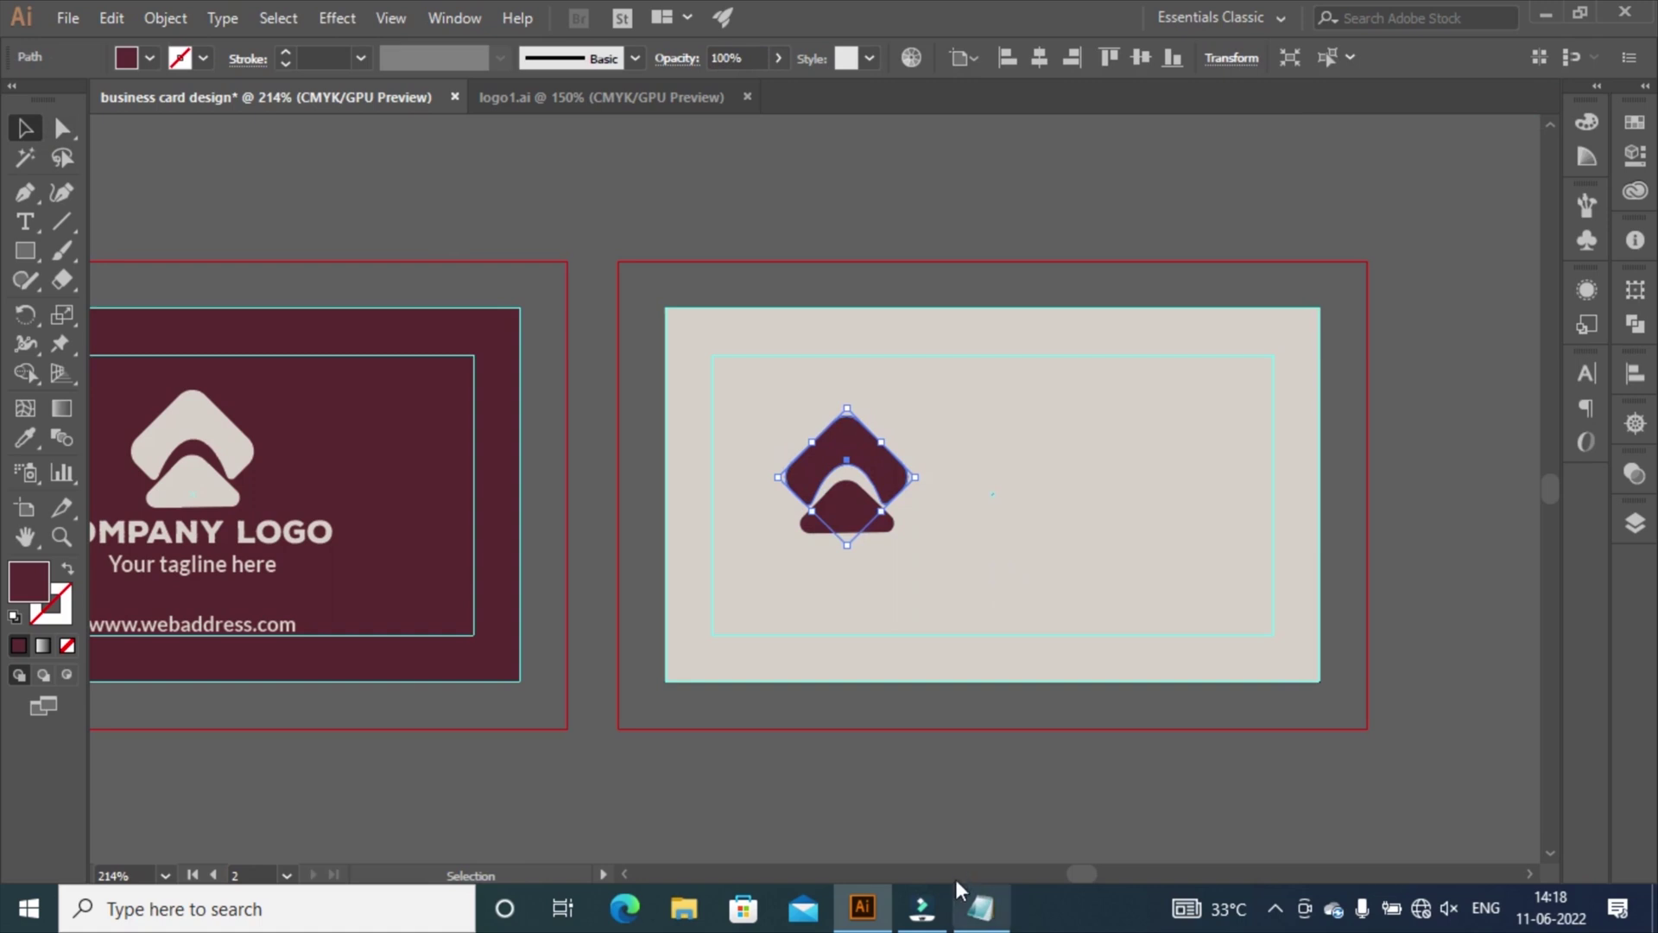
left_click(925, 677)
left_click(868, 458)
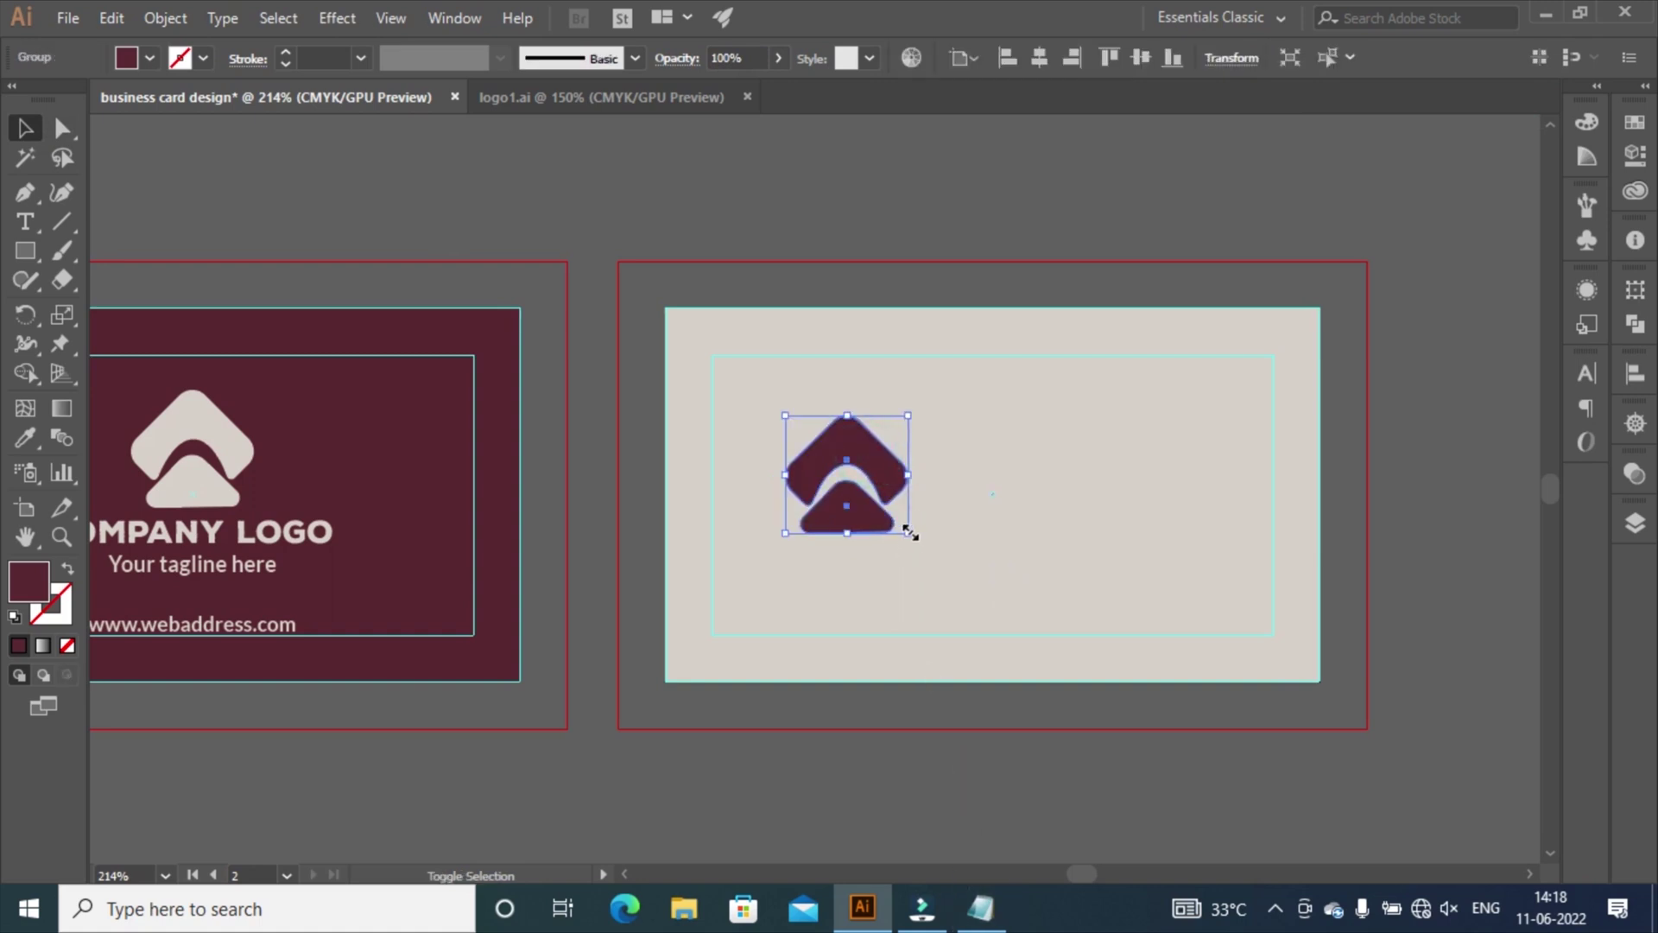
left_click_drag(910, 533, 1180, 710)
left_click_drag(954, 419, 1269, 422)
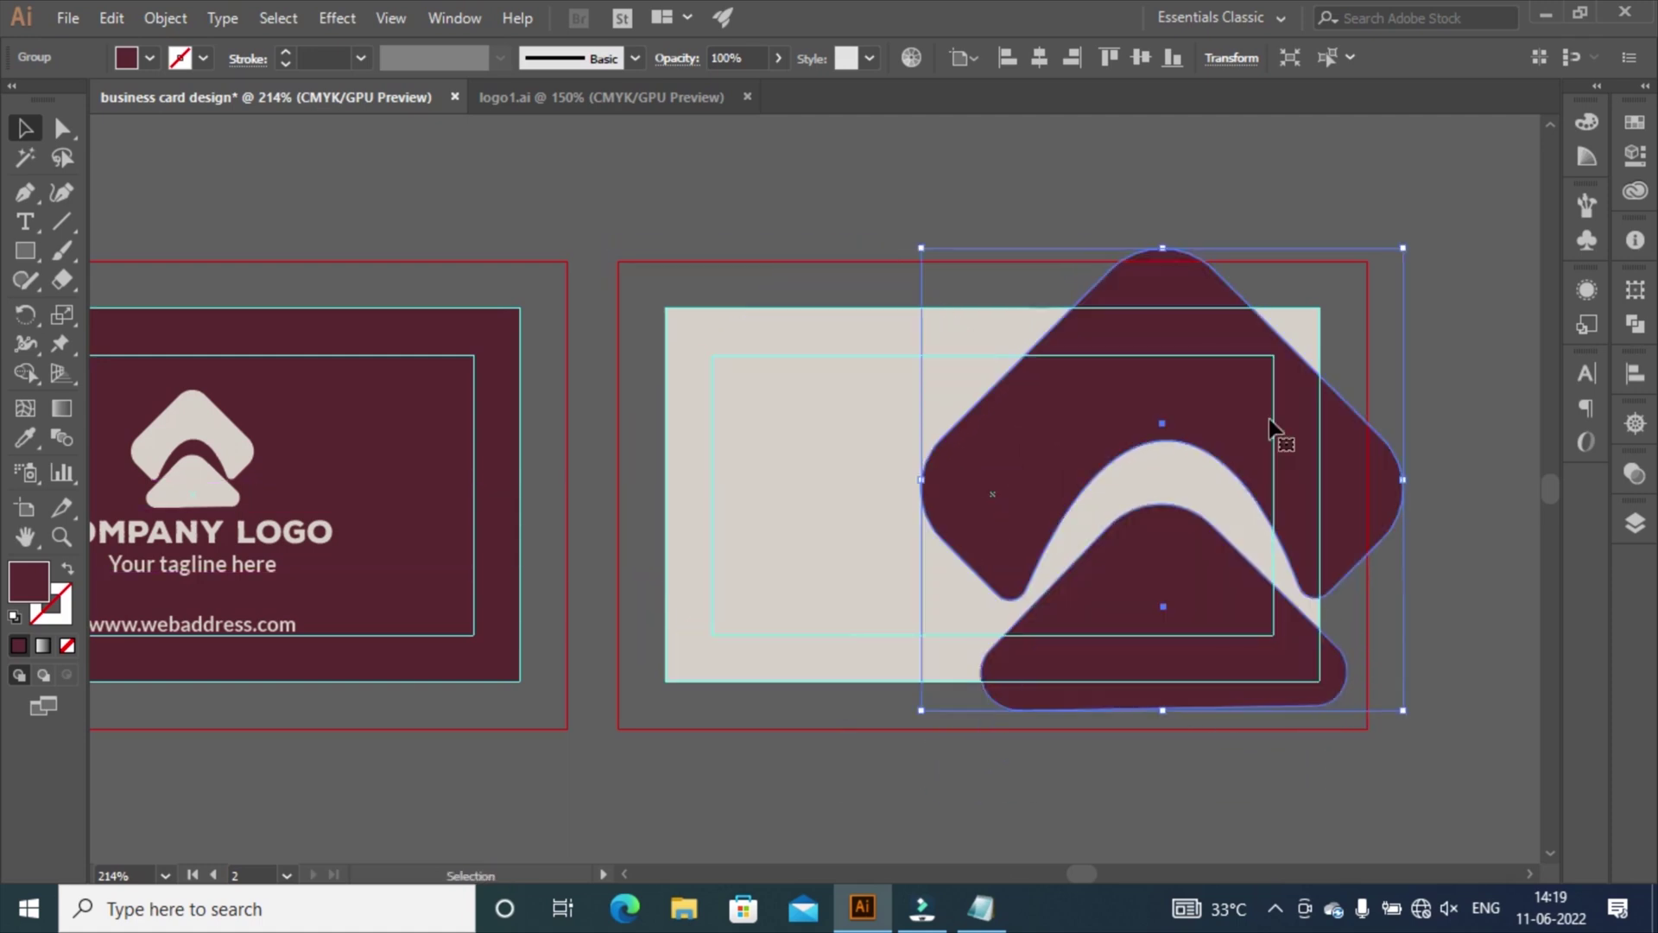
Set the enlarged back-card logo's opacity to 16% in the Transparency settings.
left_click(1635, 522)
left_click(1635, 474)
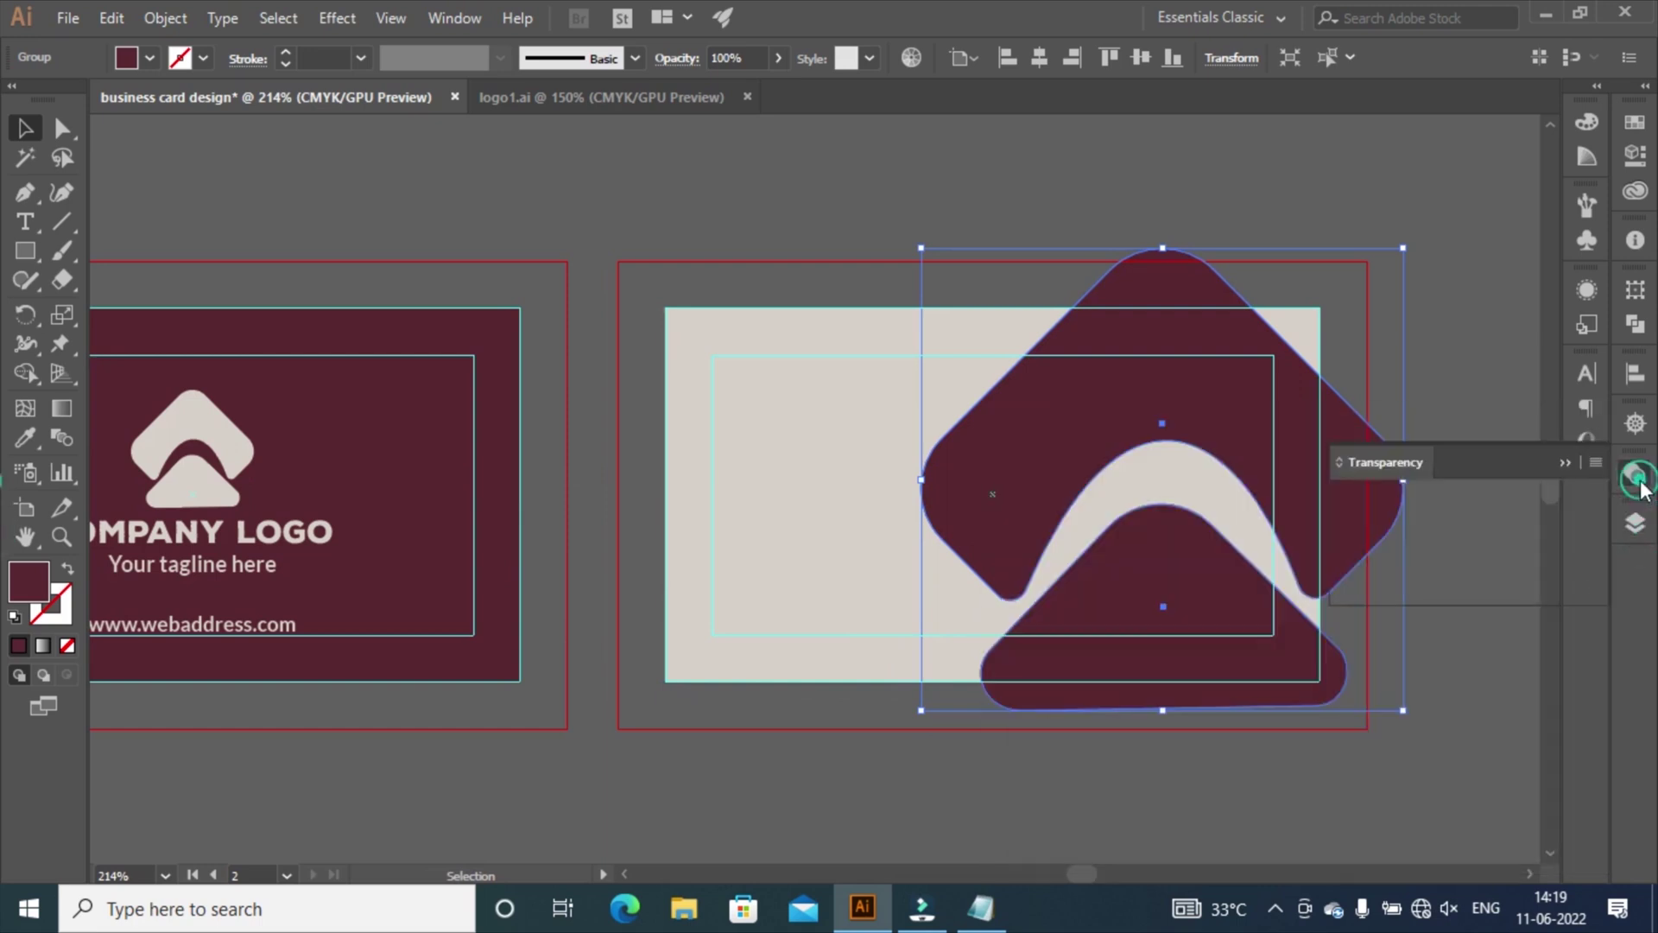
left_click(1577, 498)
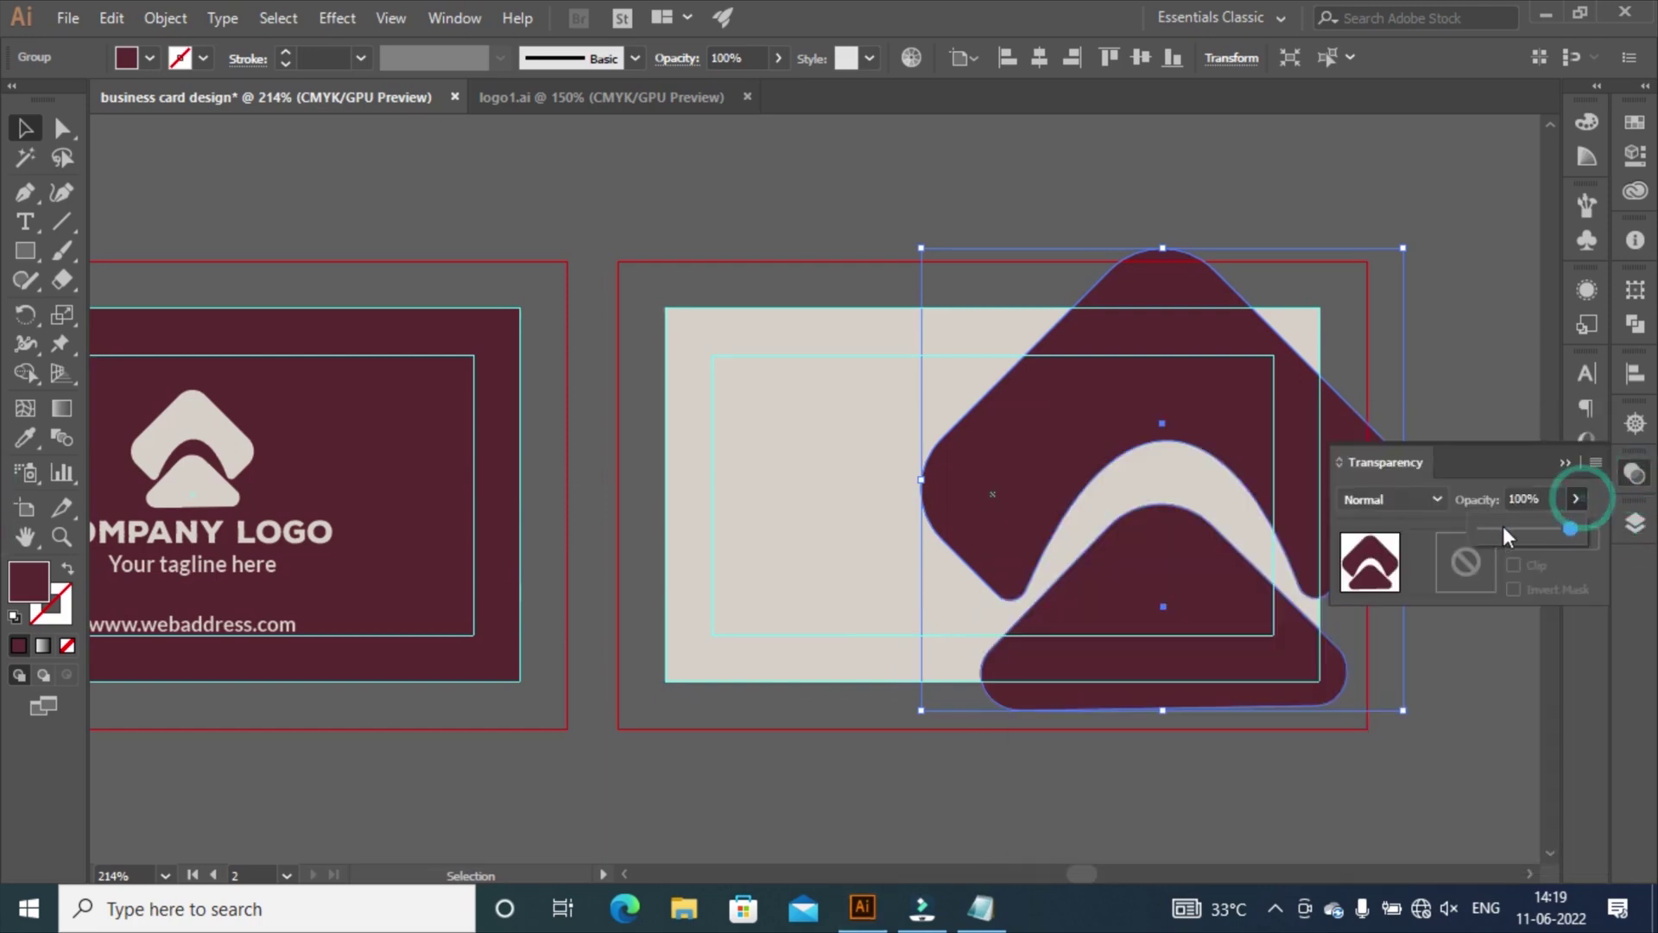
left_click(1520, 529)
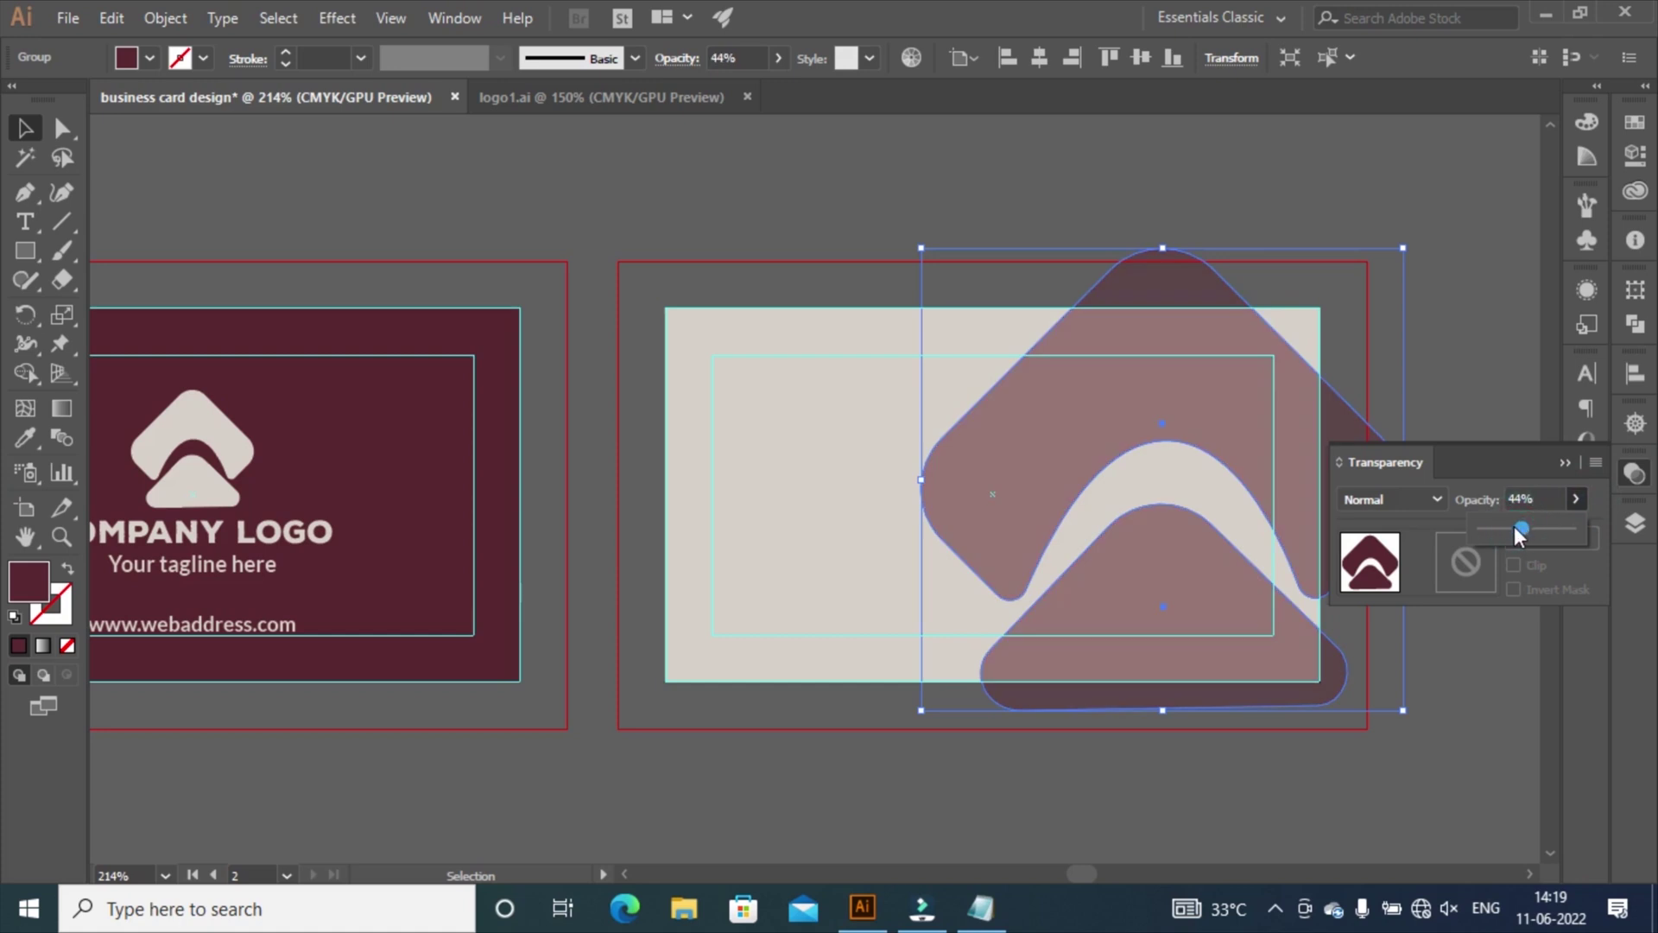
left_click(1536, 330)
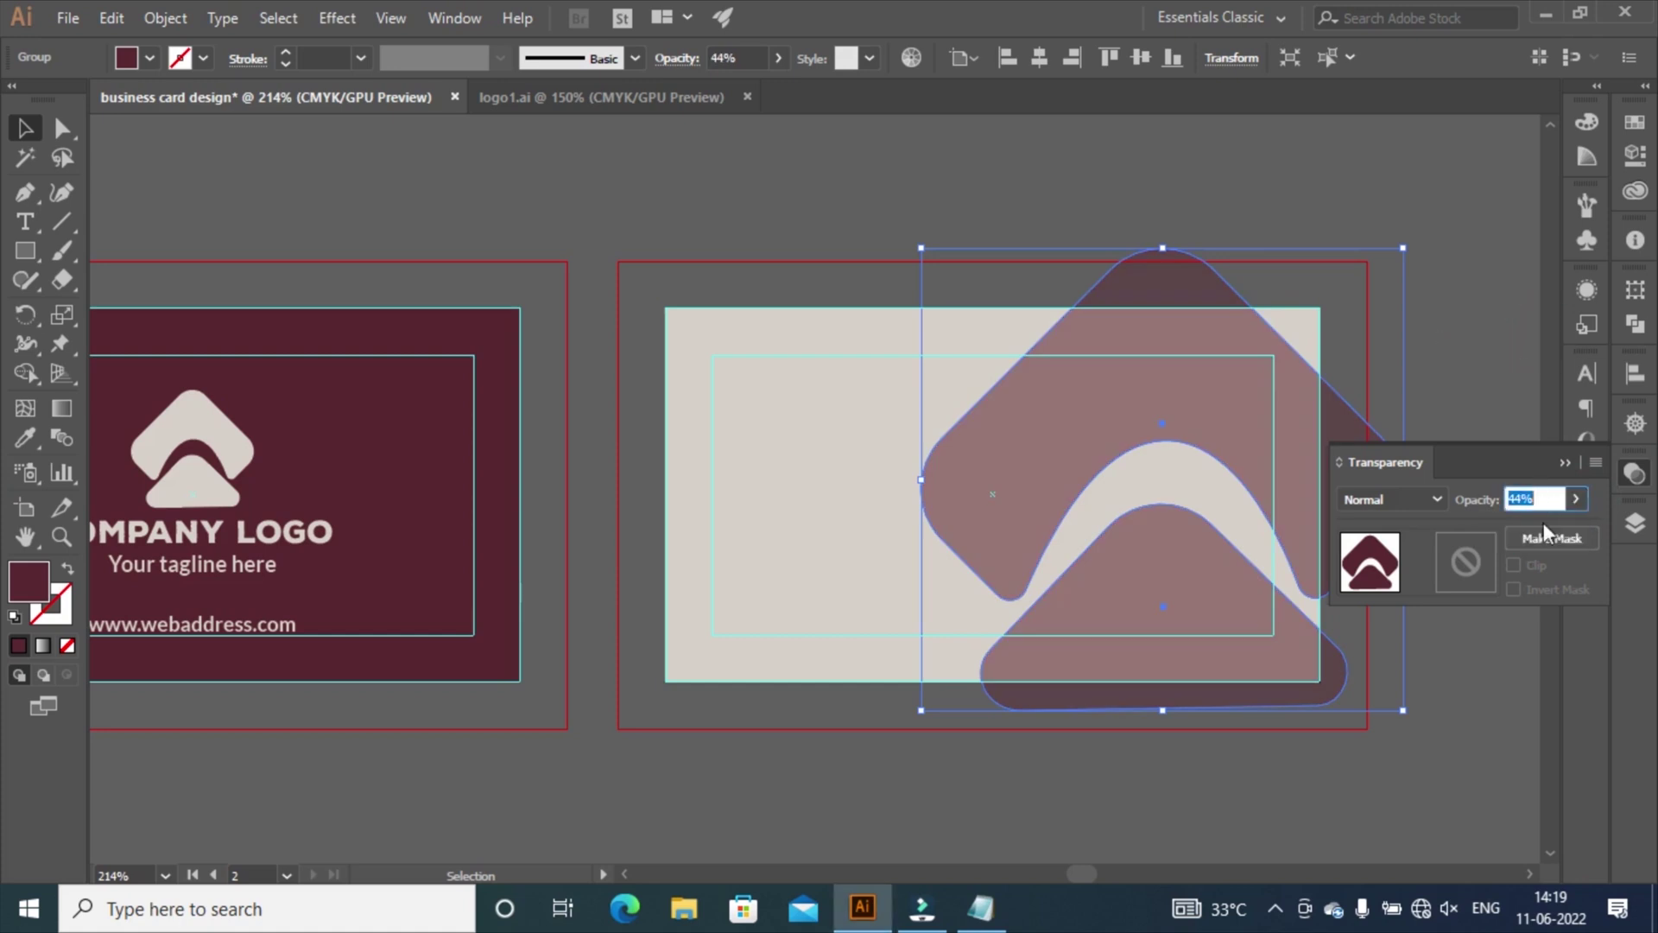
left_click(1579, 495)
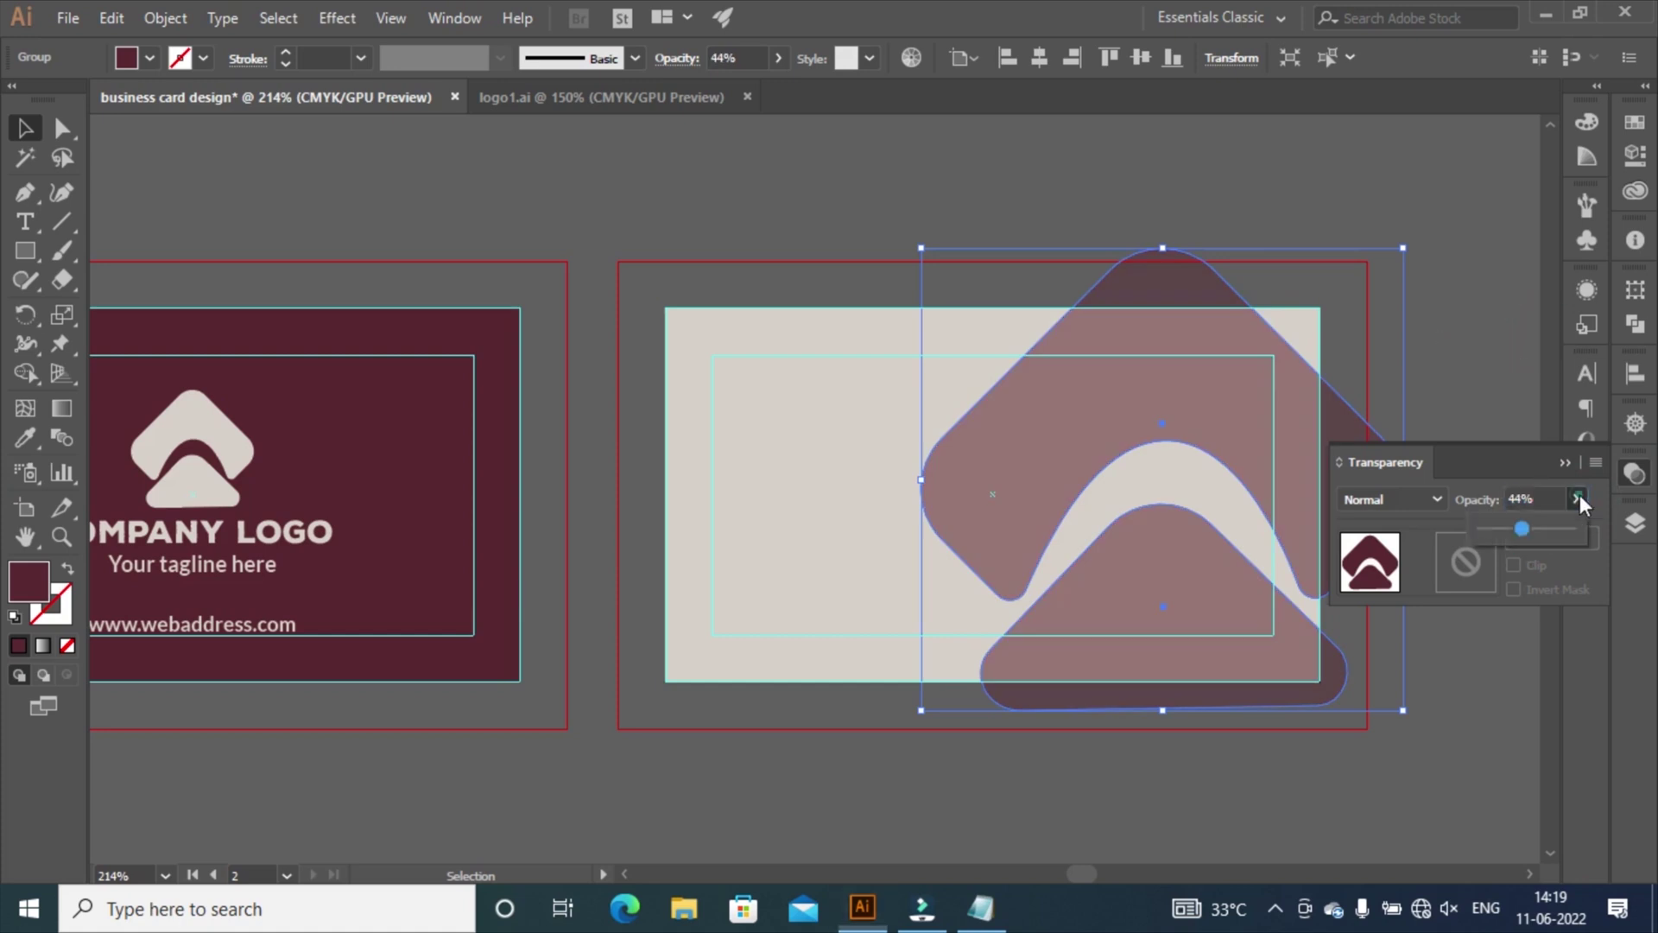
left_click(1534, 530)
left_click_drag(1521, 535, 1499, 538)
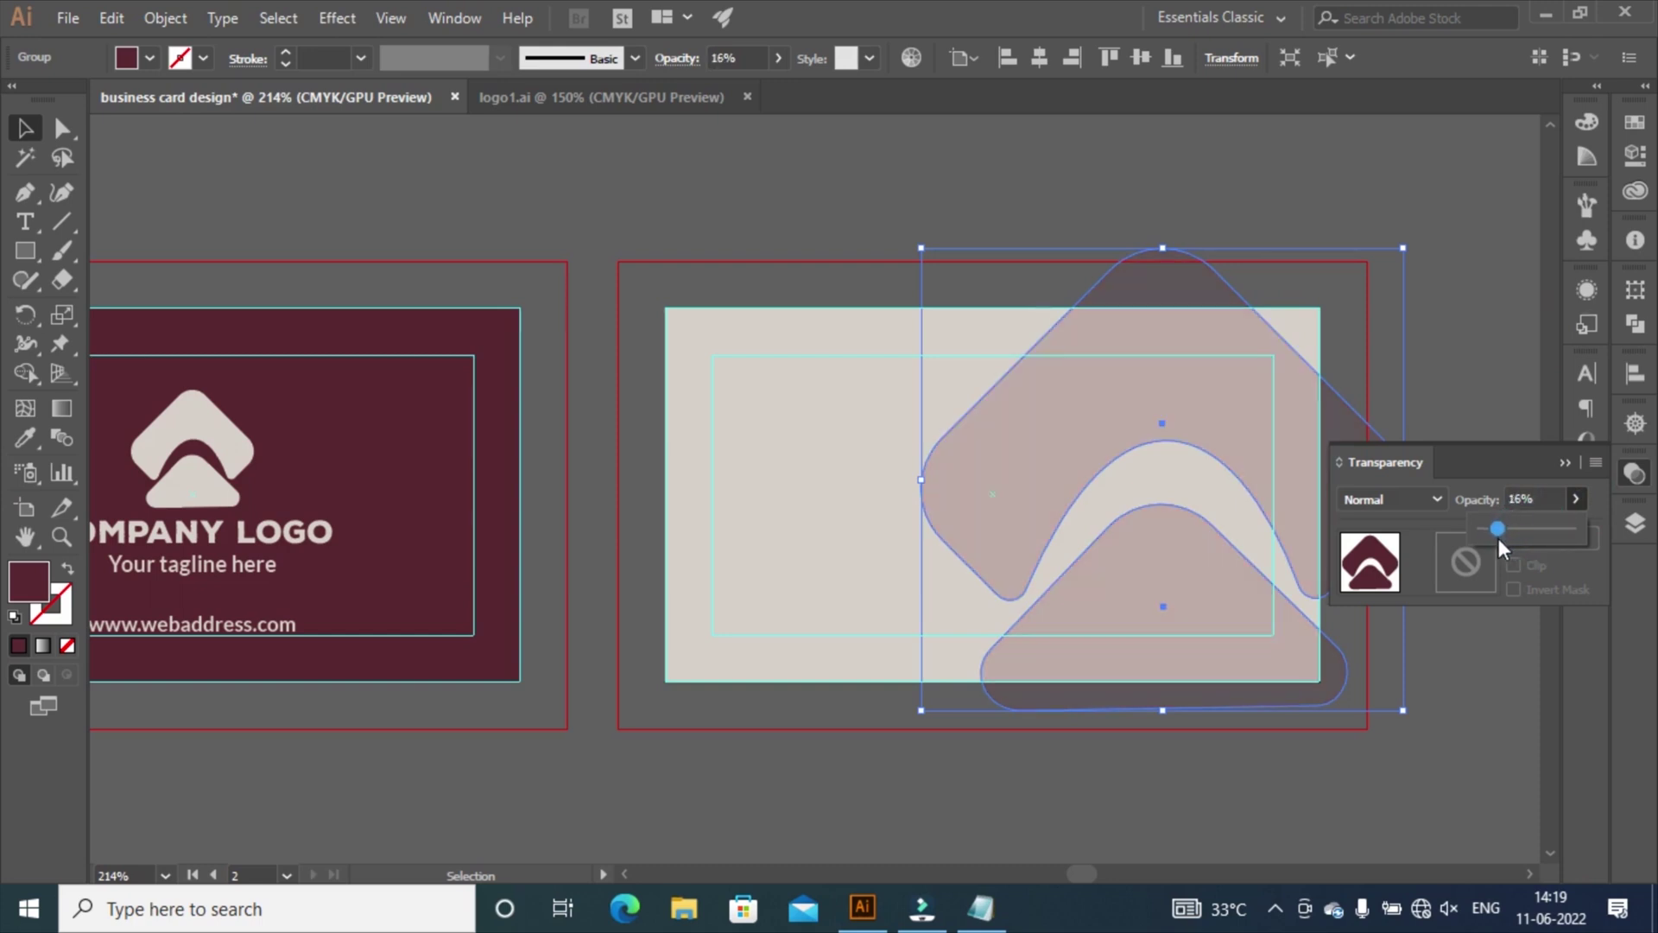
left_click(1490, 370)
left_click(1564, 463)
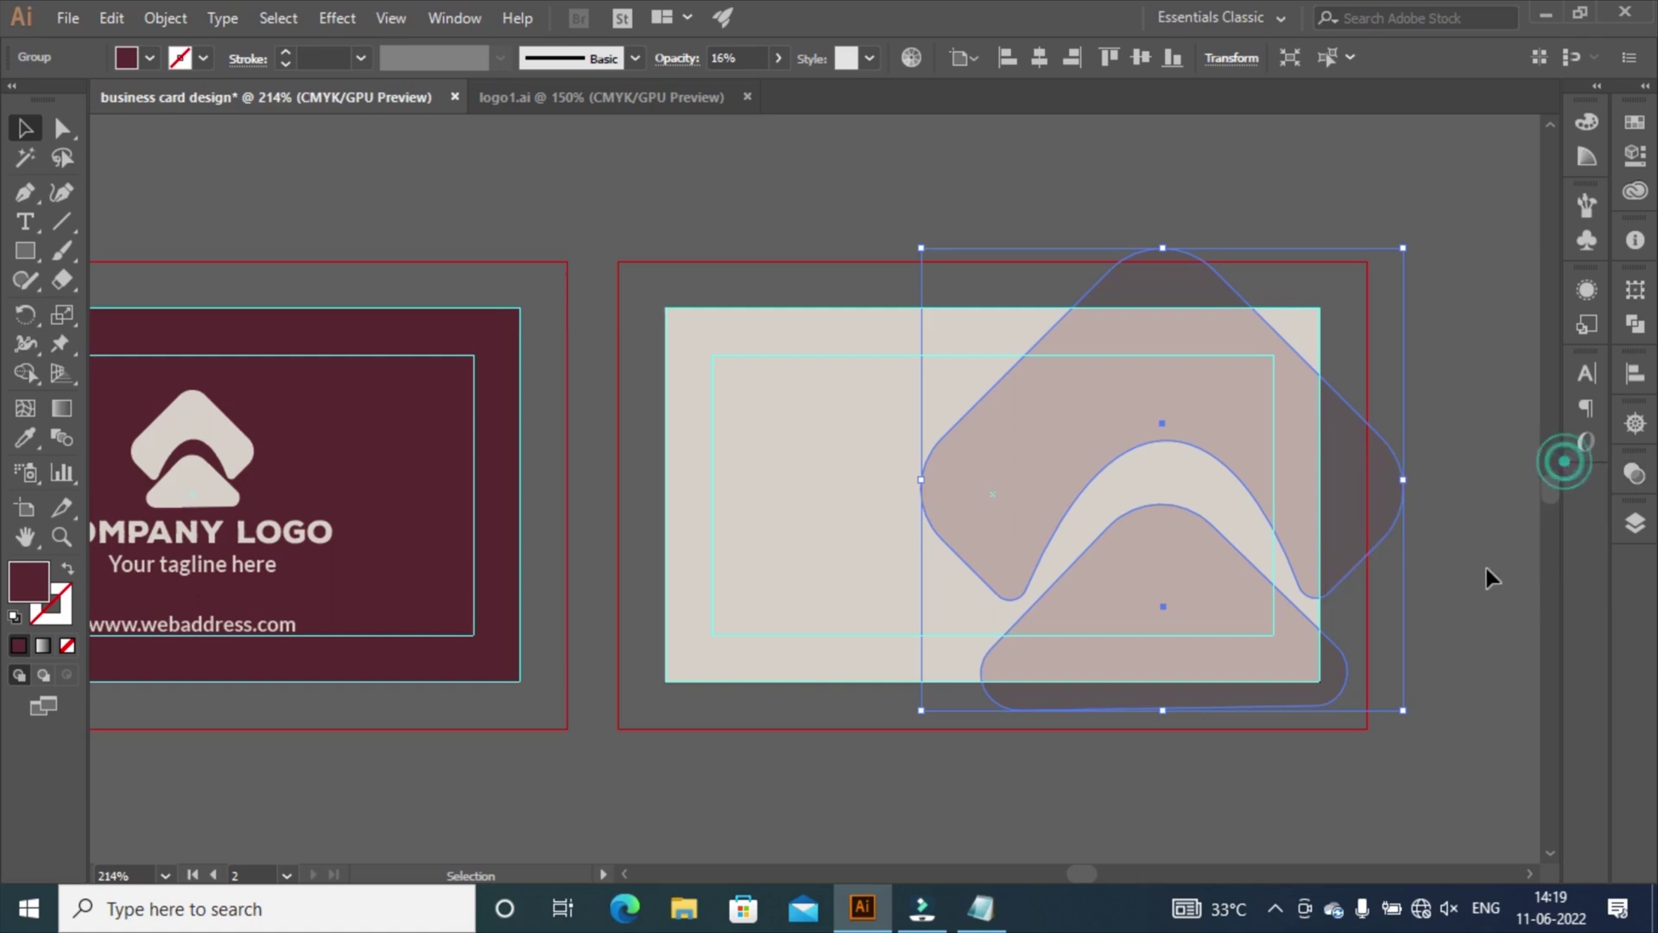
left_click(1487, 573)
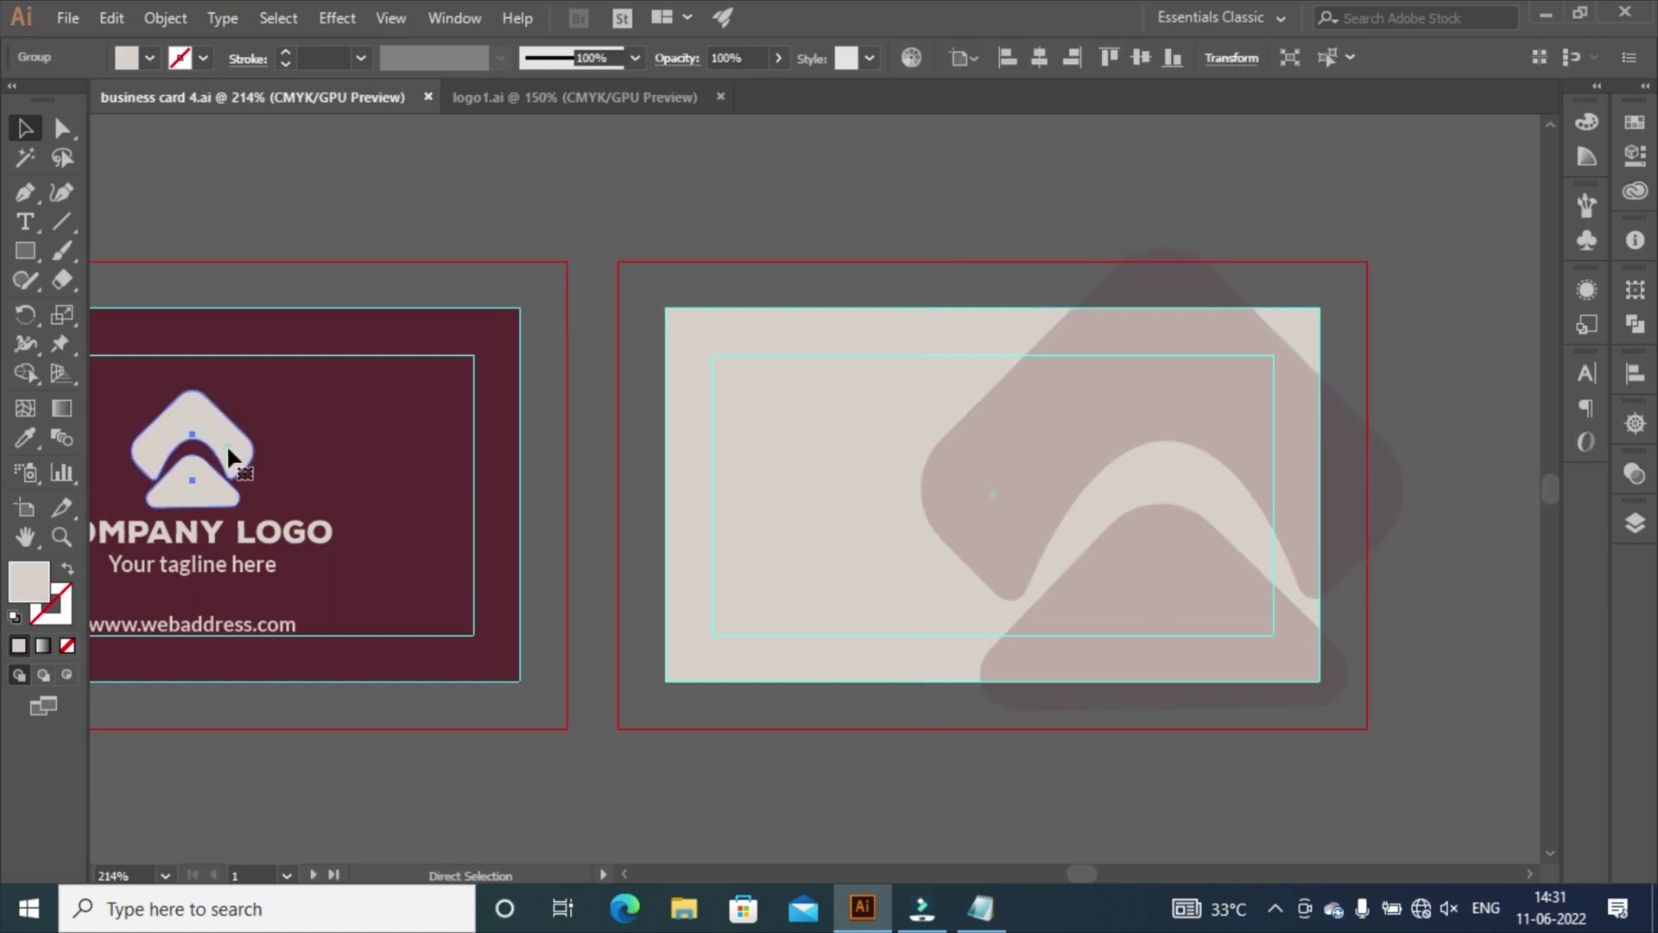
Copy the front logo icon, COMPANY LOGO and tagline onto the back card.
left_click(226, 444)
left_click(247, 529, "shift")
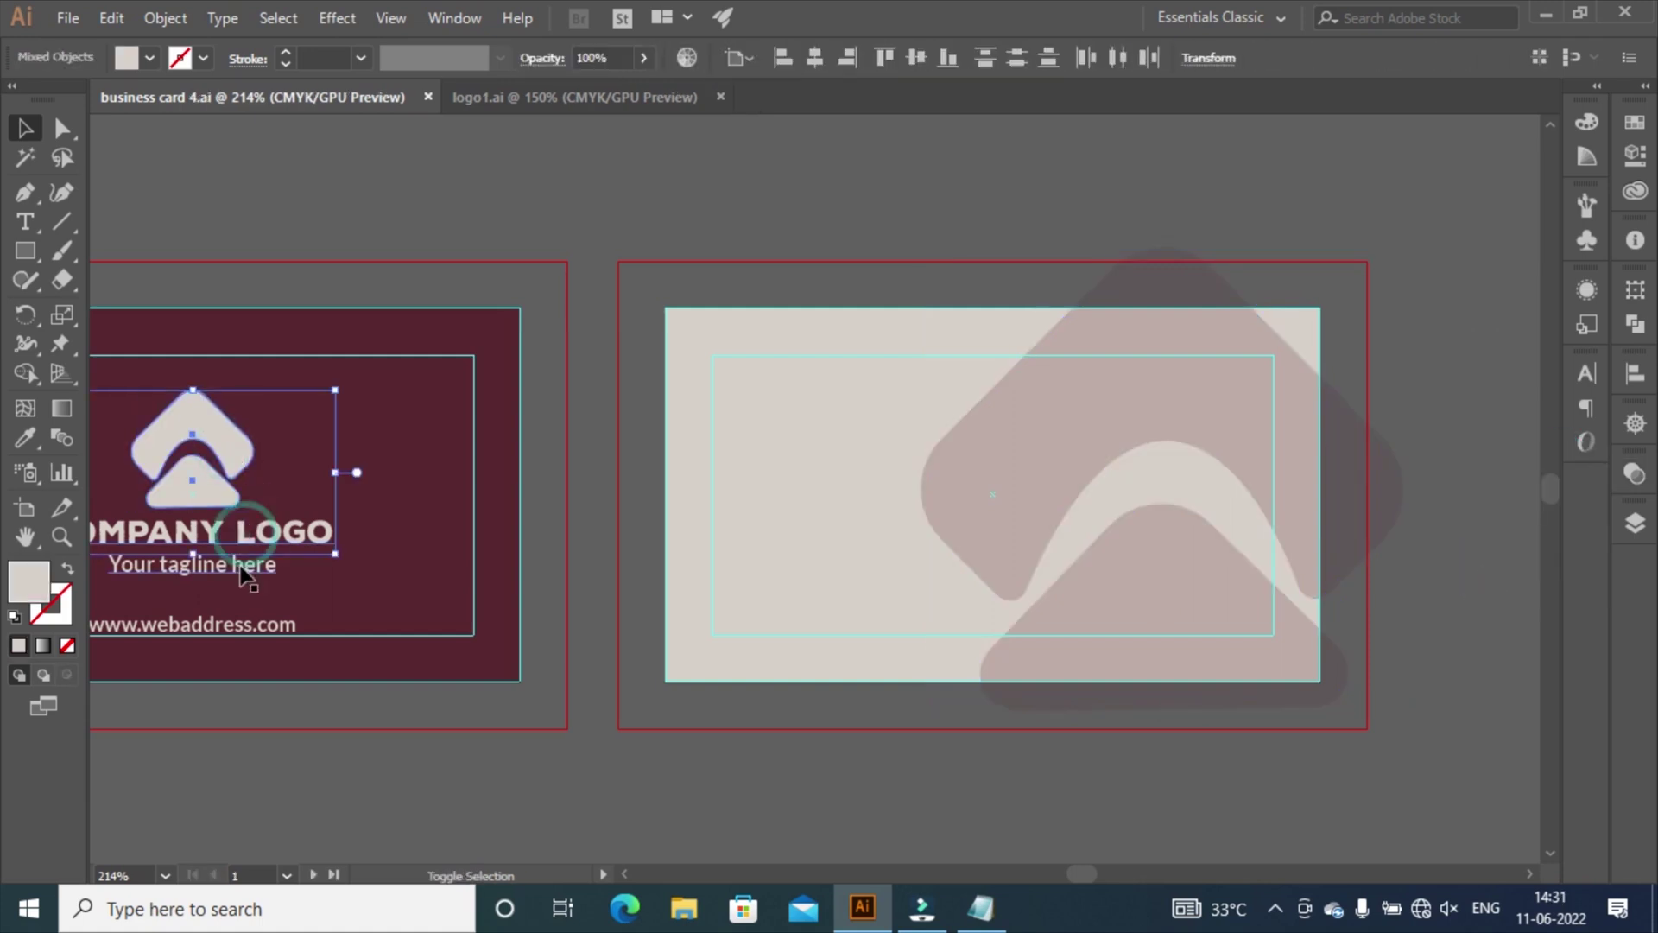
left_click(241, 568, "shift")
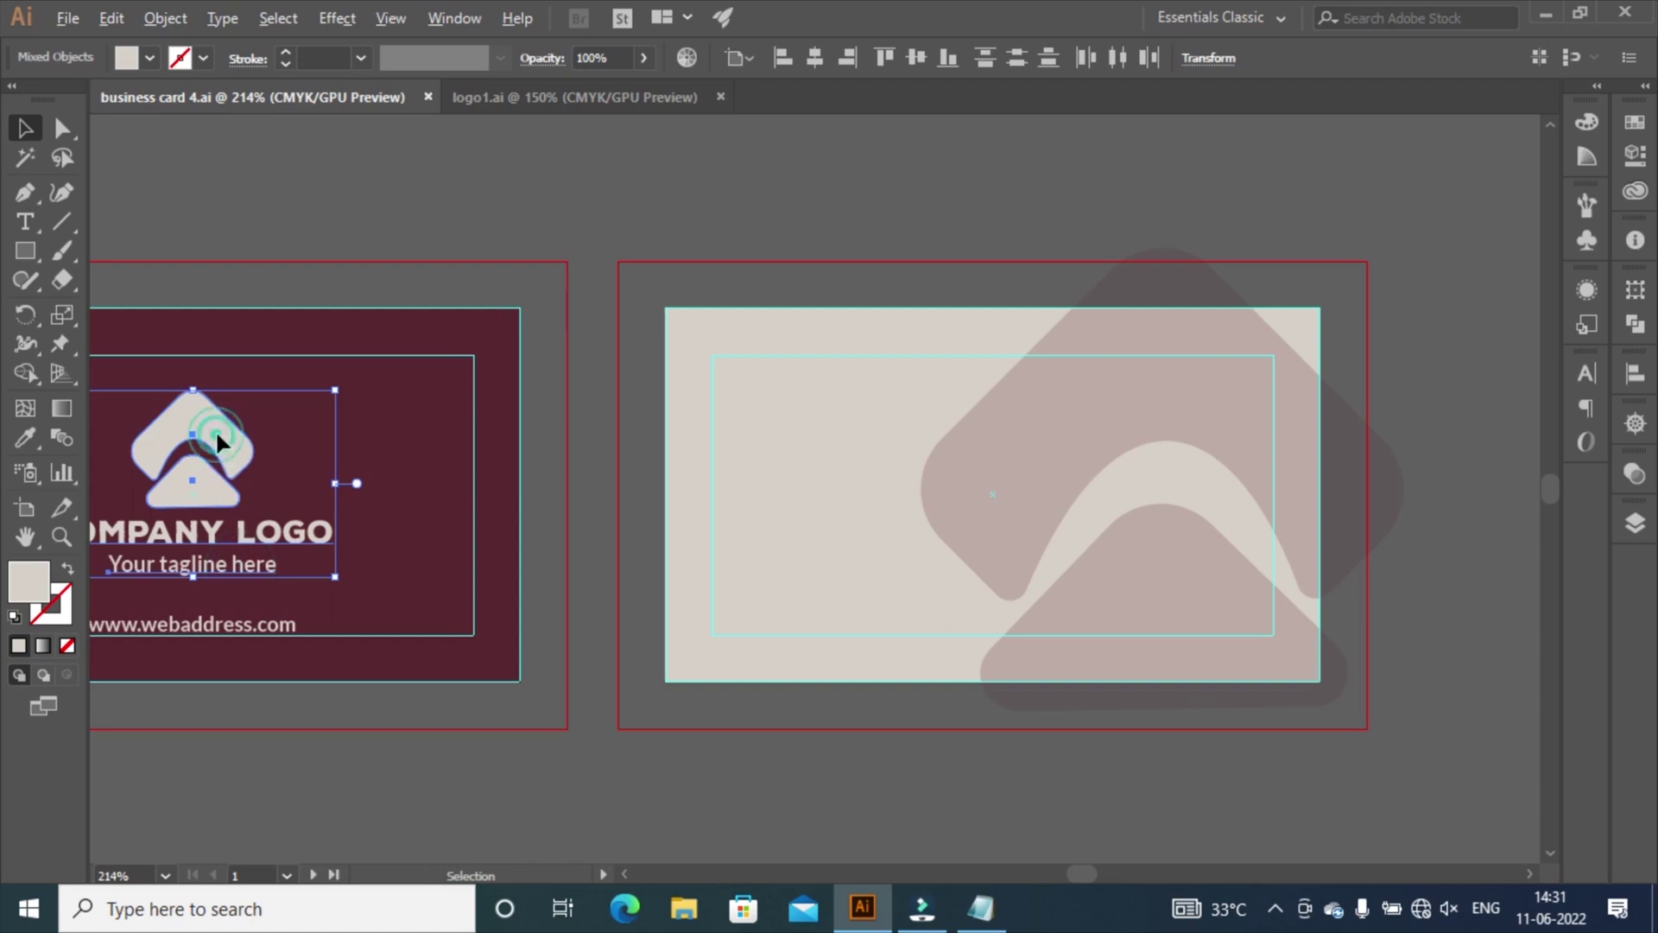
left_click_drag(215, 428, 883, 399)
Bring the copied logo and texts in front of the back card's background shapes.
right_click(883, 397)
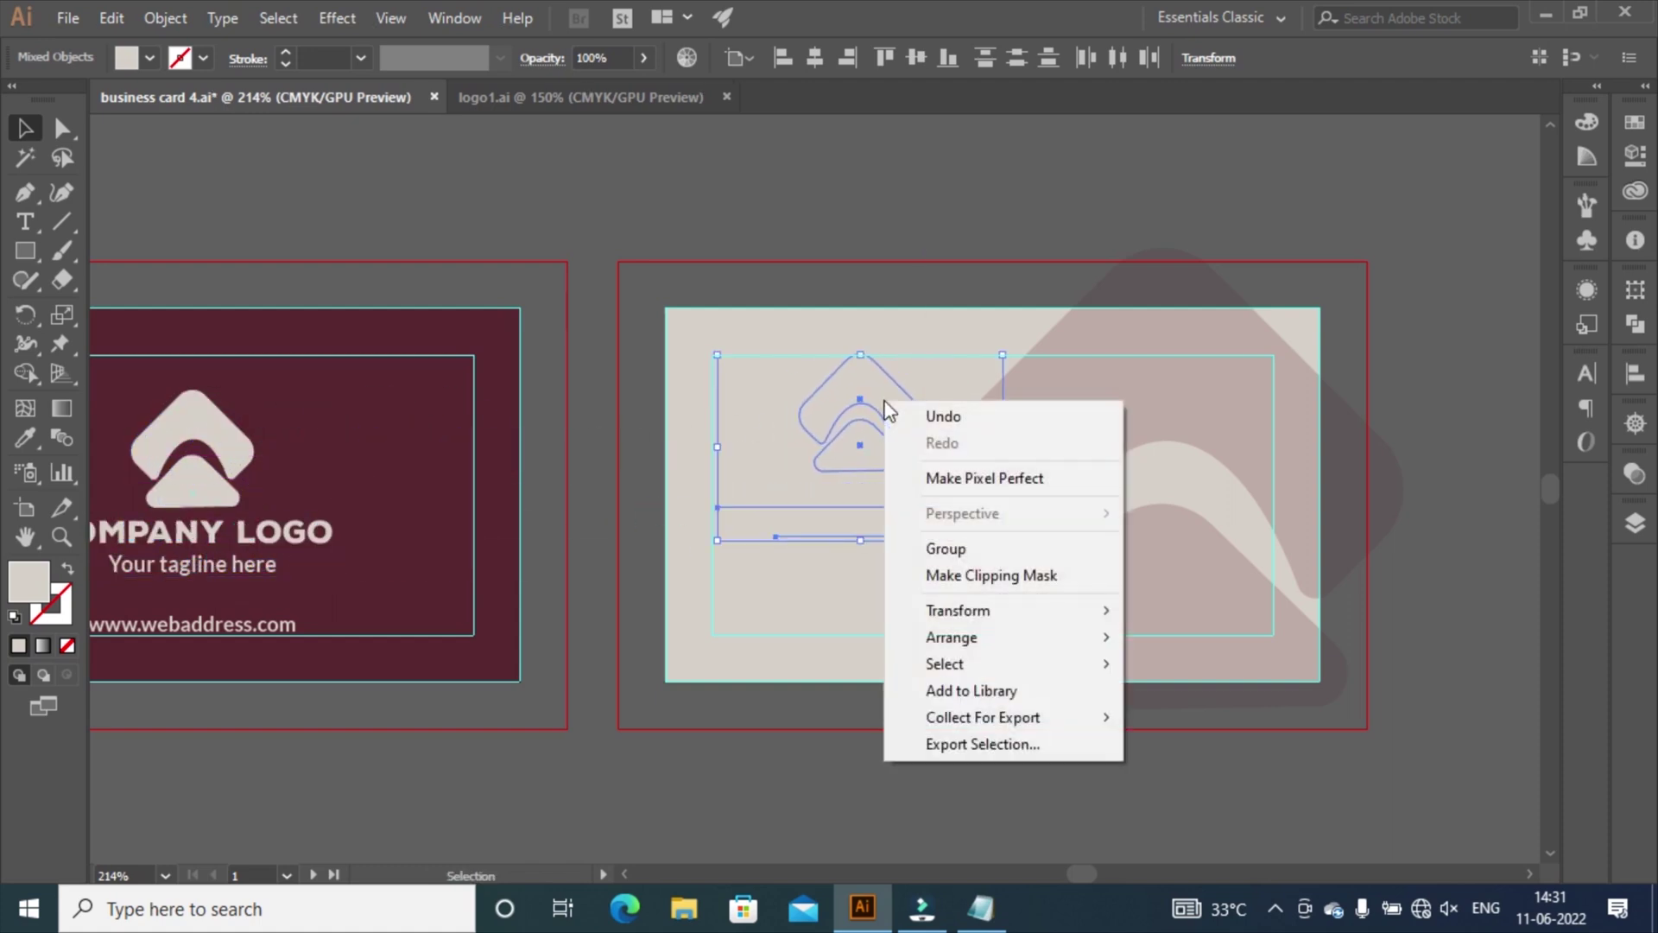
left_click(1019, 636)
left_click(1184, 637)
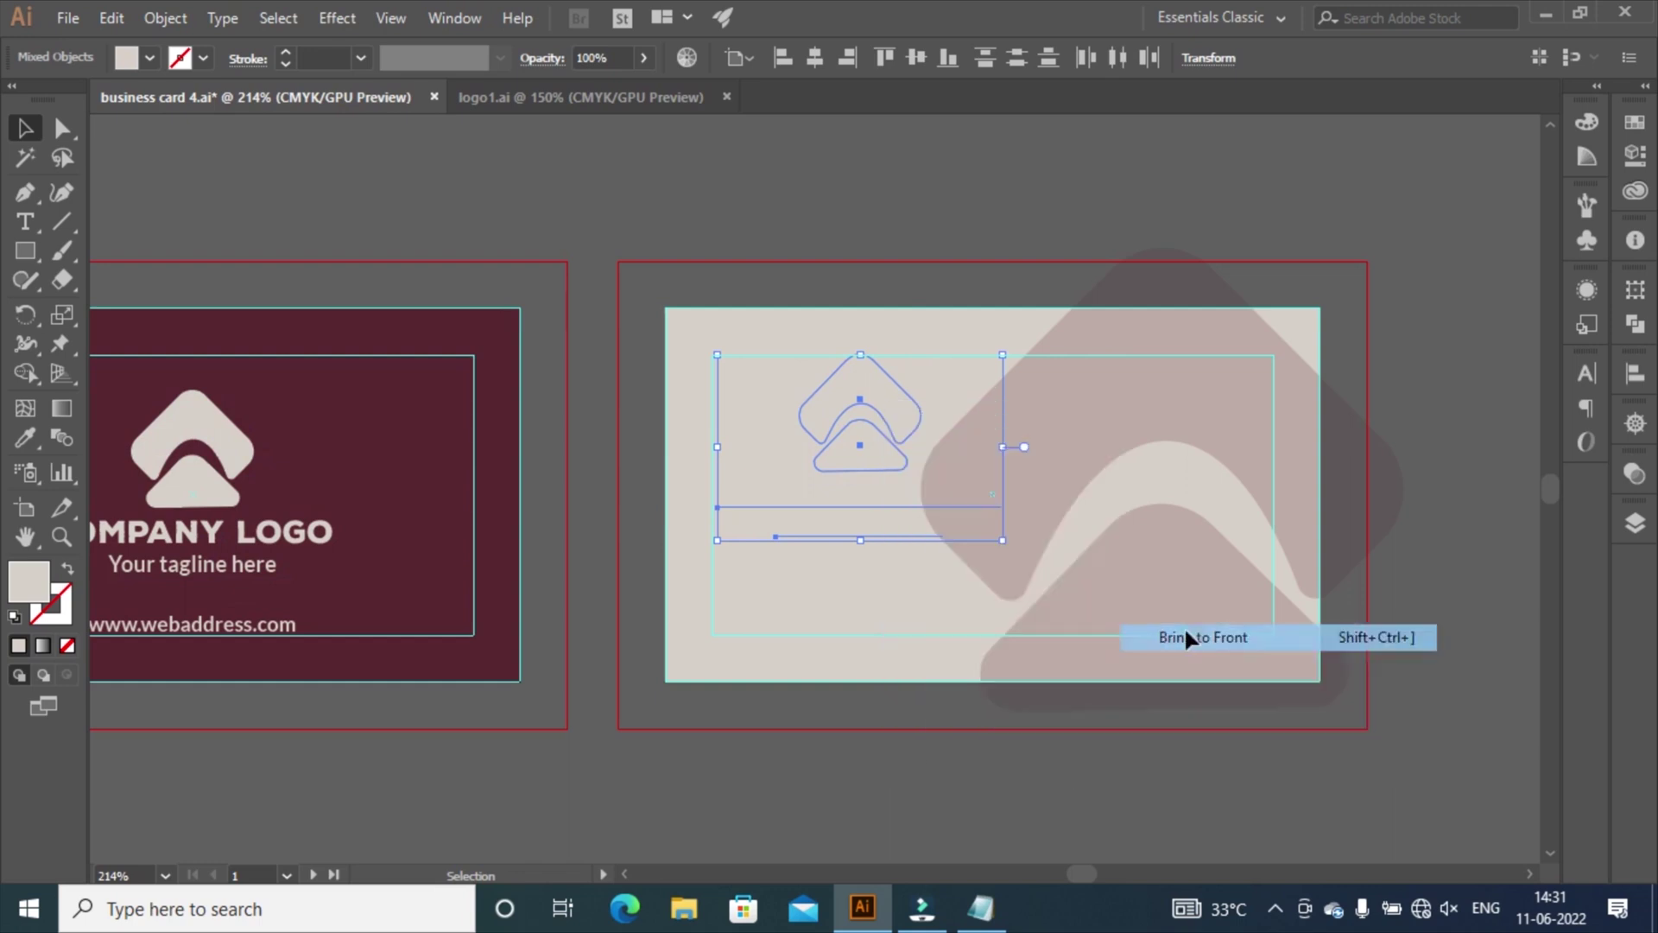
left_click(1636, 122)
Fill the copied logo block with maroon #592831.
double_click(1324, 147)
type("592831")
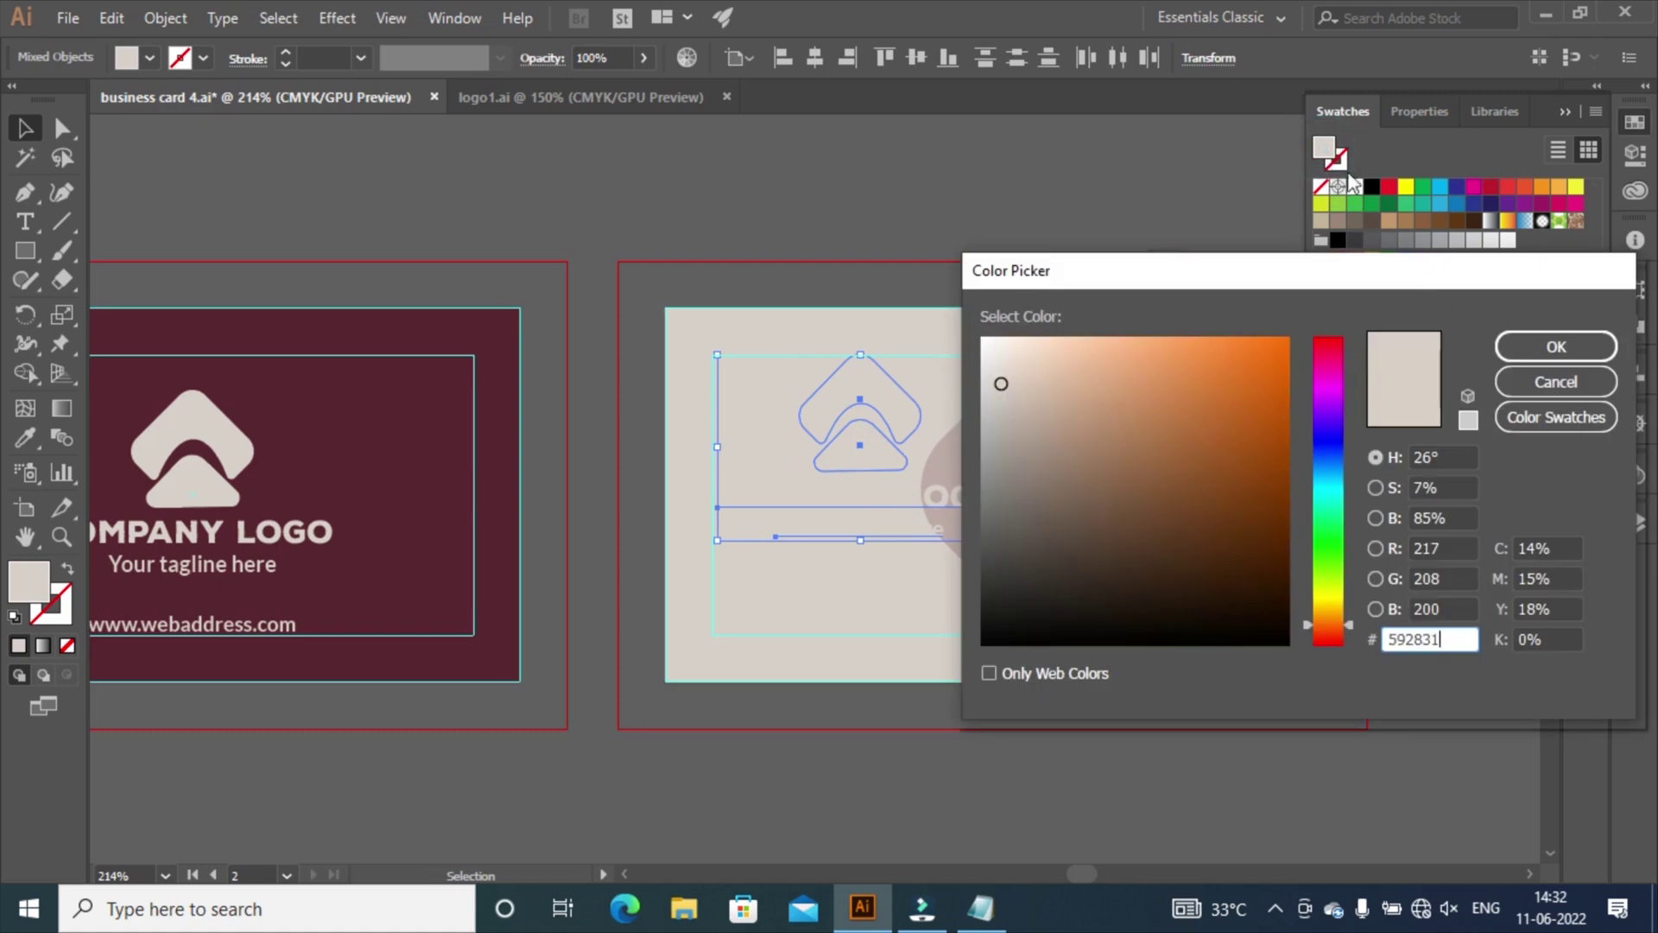
left_click(1555, 346)
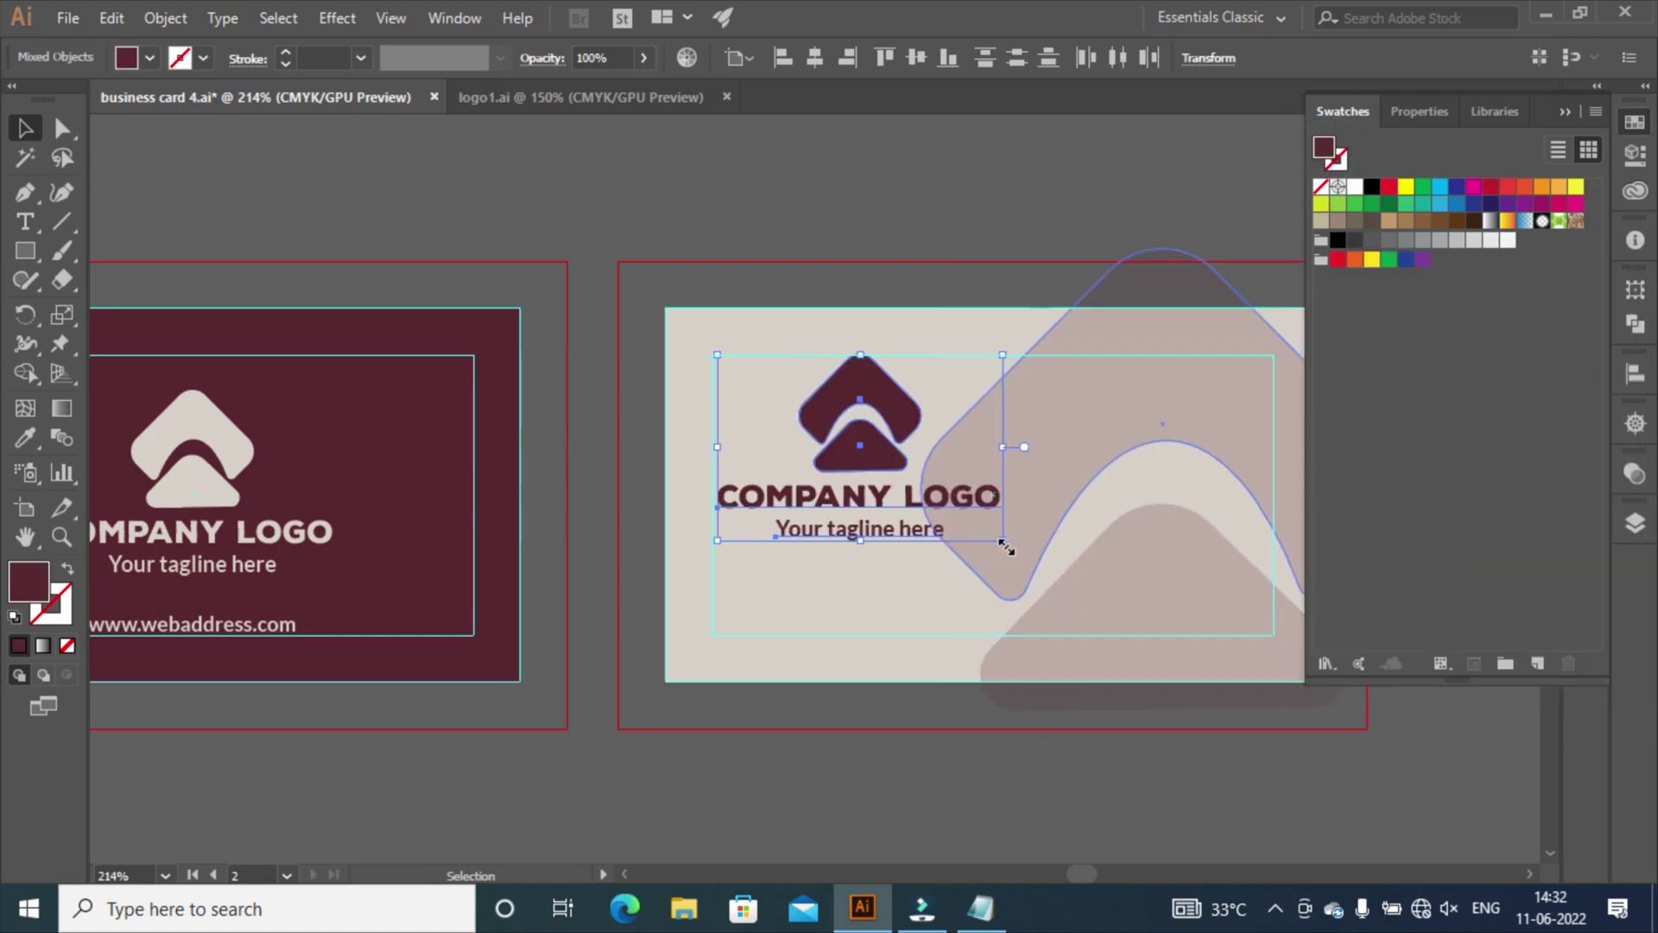
Shrink the logo group and position it in the back card's upper-left corner.
left_click_drag(1006, 546, 949, 496)
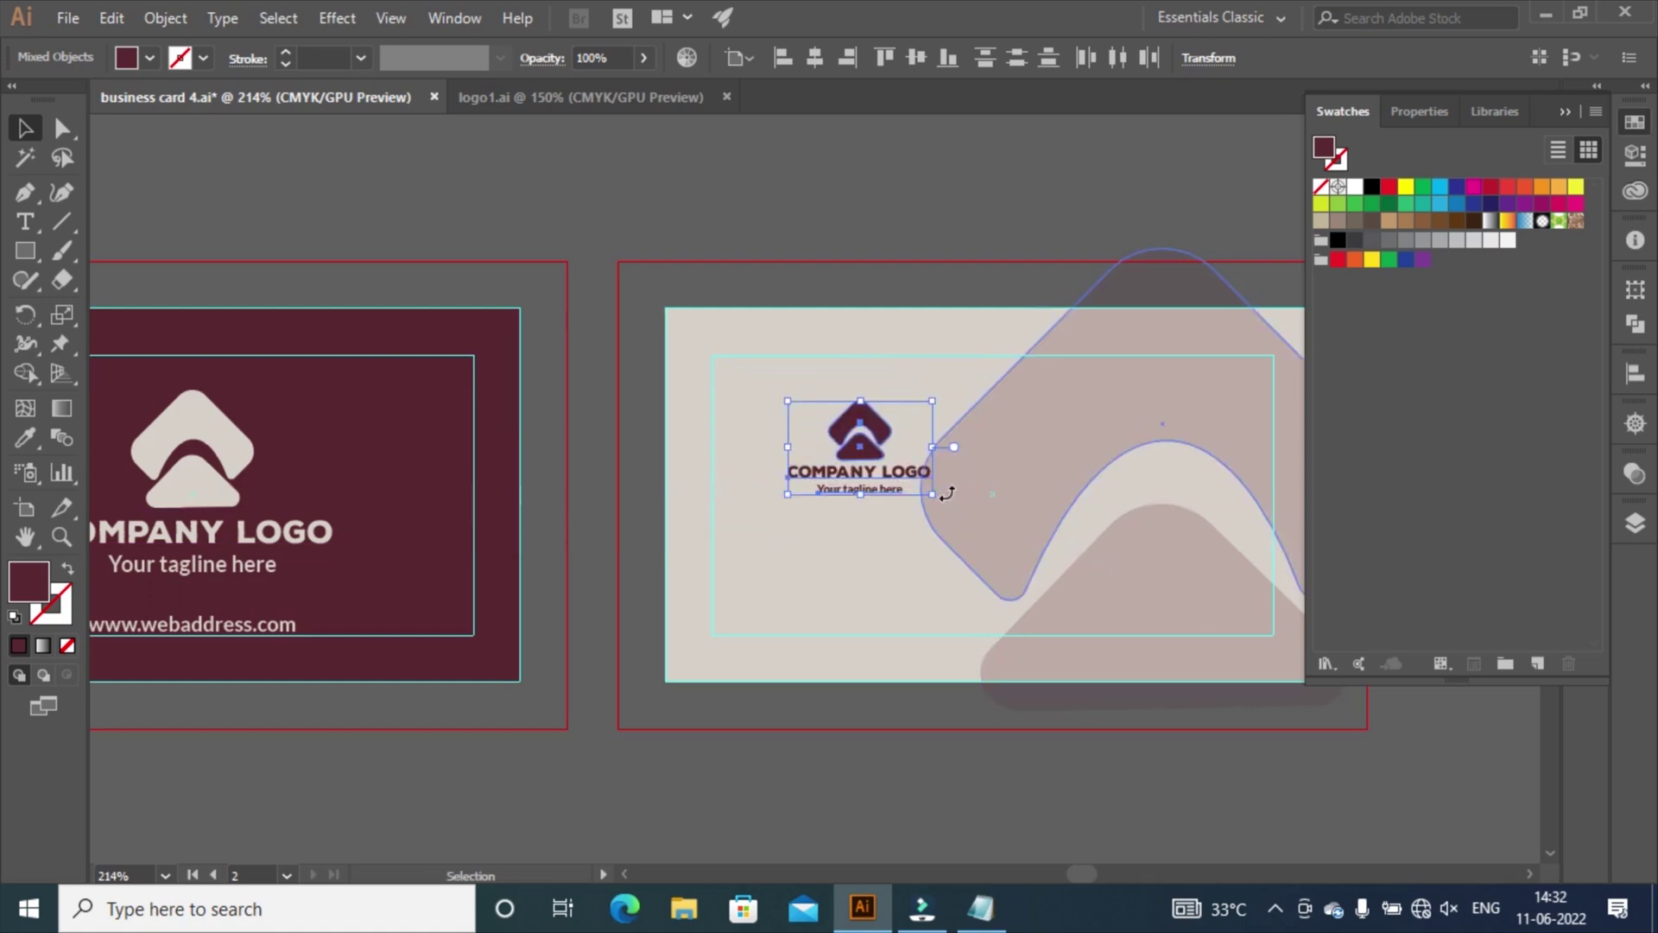
left_click(1634, 390)
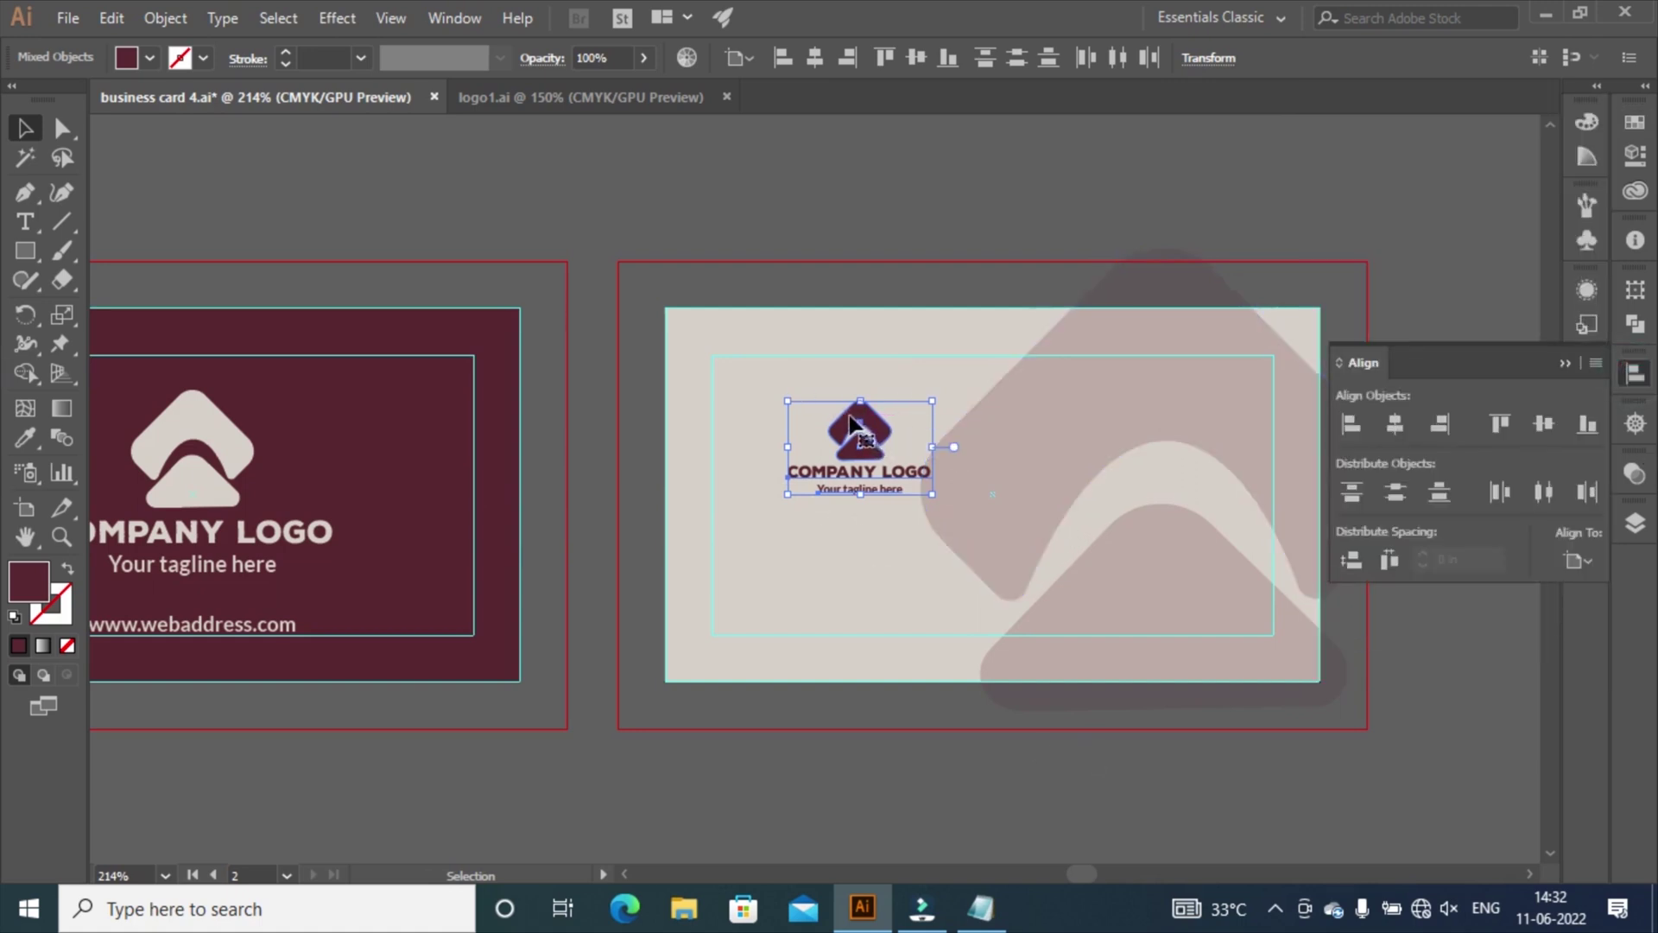
mouse_move(840, 430)
left_mouse_down()
mouse_move(807, 375)
mouse_move(817, 409)
left_mouse_up()
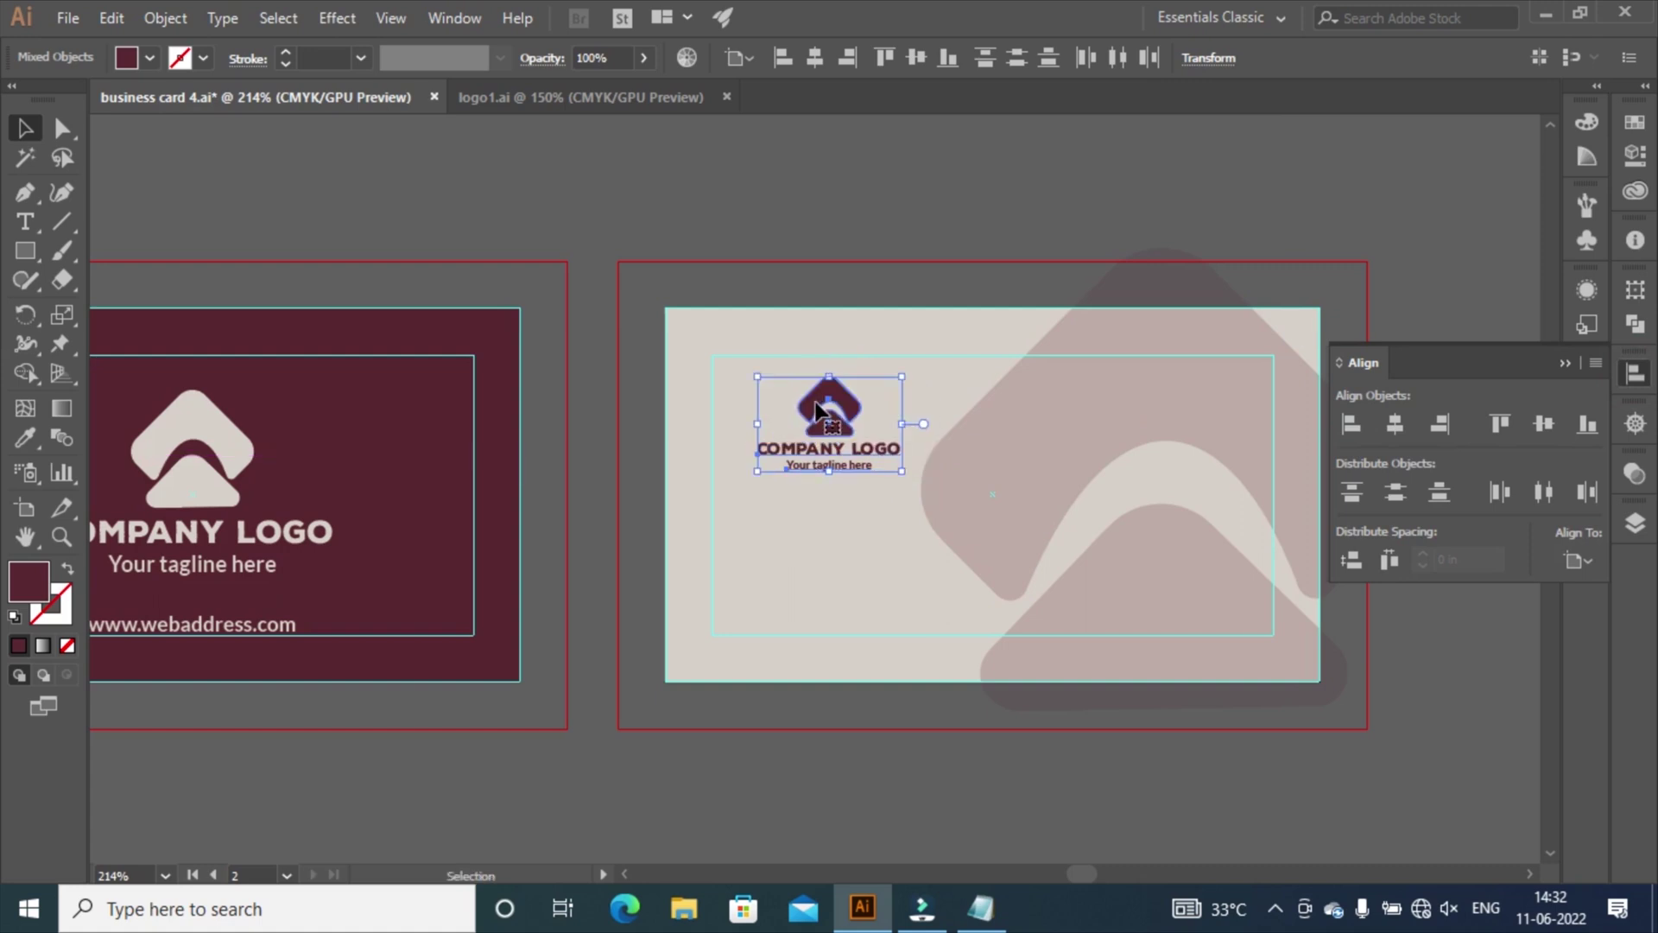
key("Down")
key("Down")
key("Down")
key("Down")
key("Down")
key("Down")
key("Down")
key("Down")
key("Down")
key("Down")
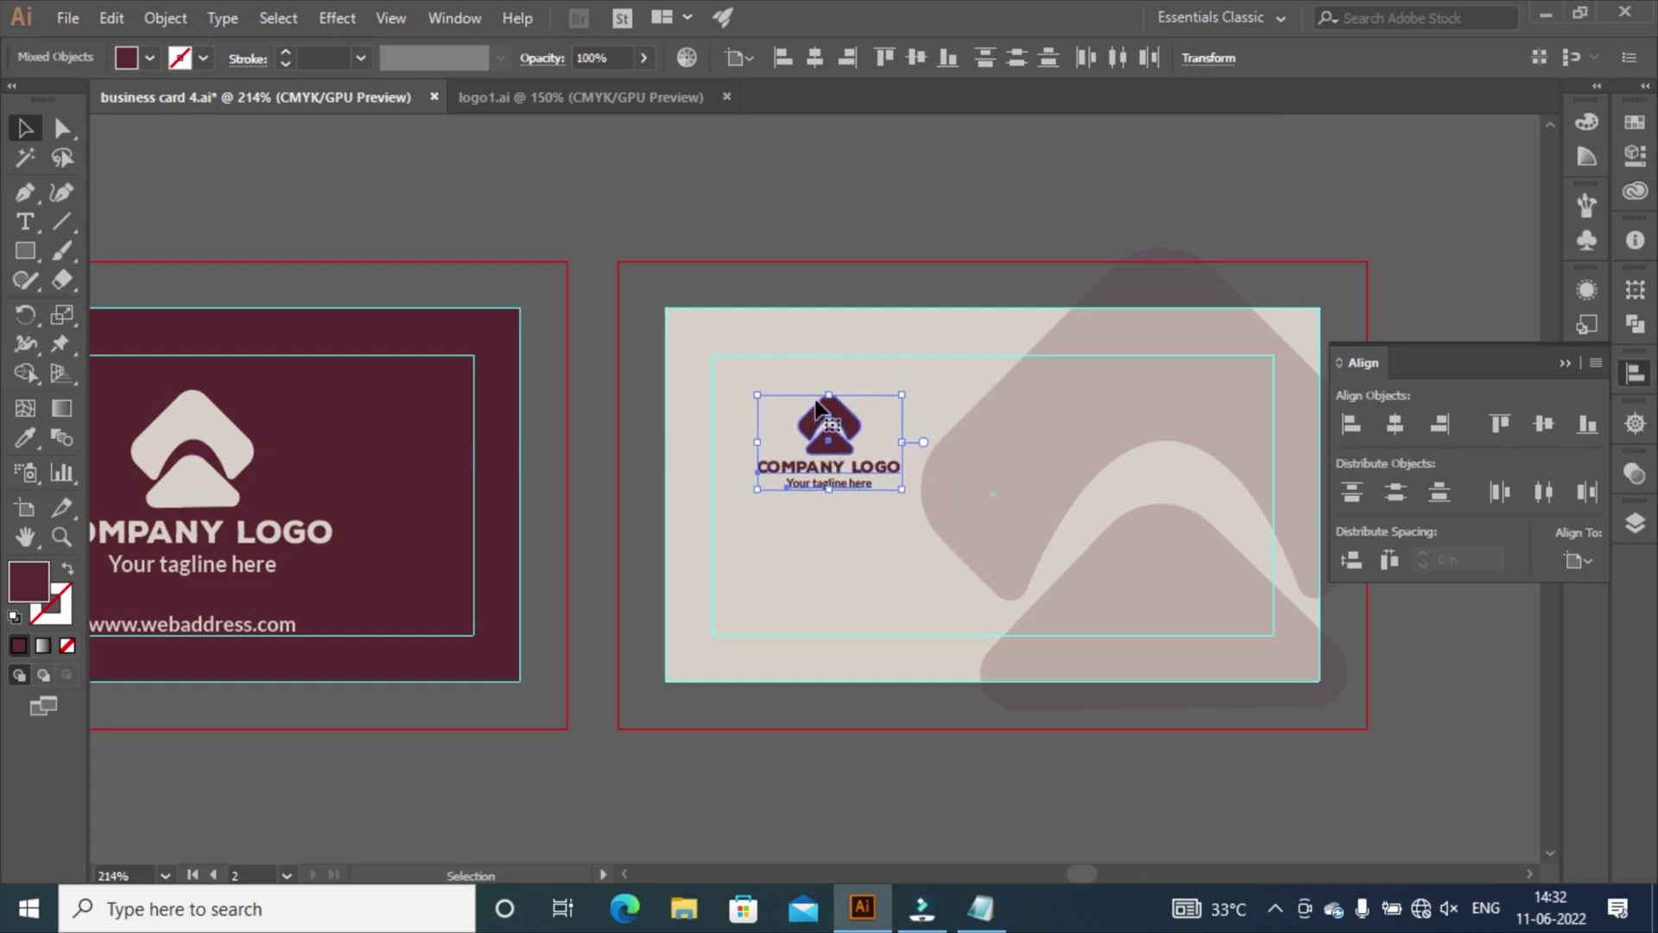
left_click(1029, 207)
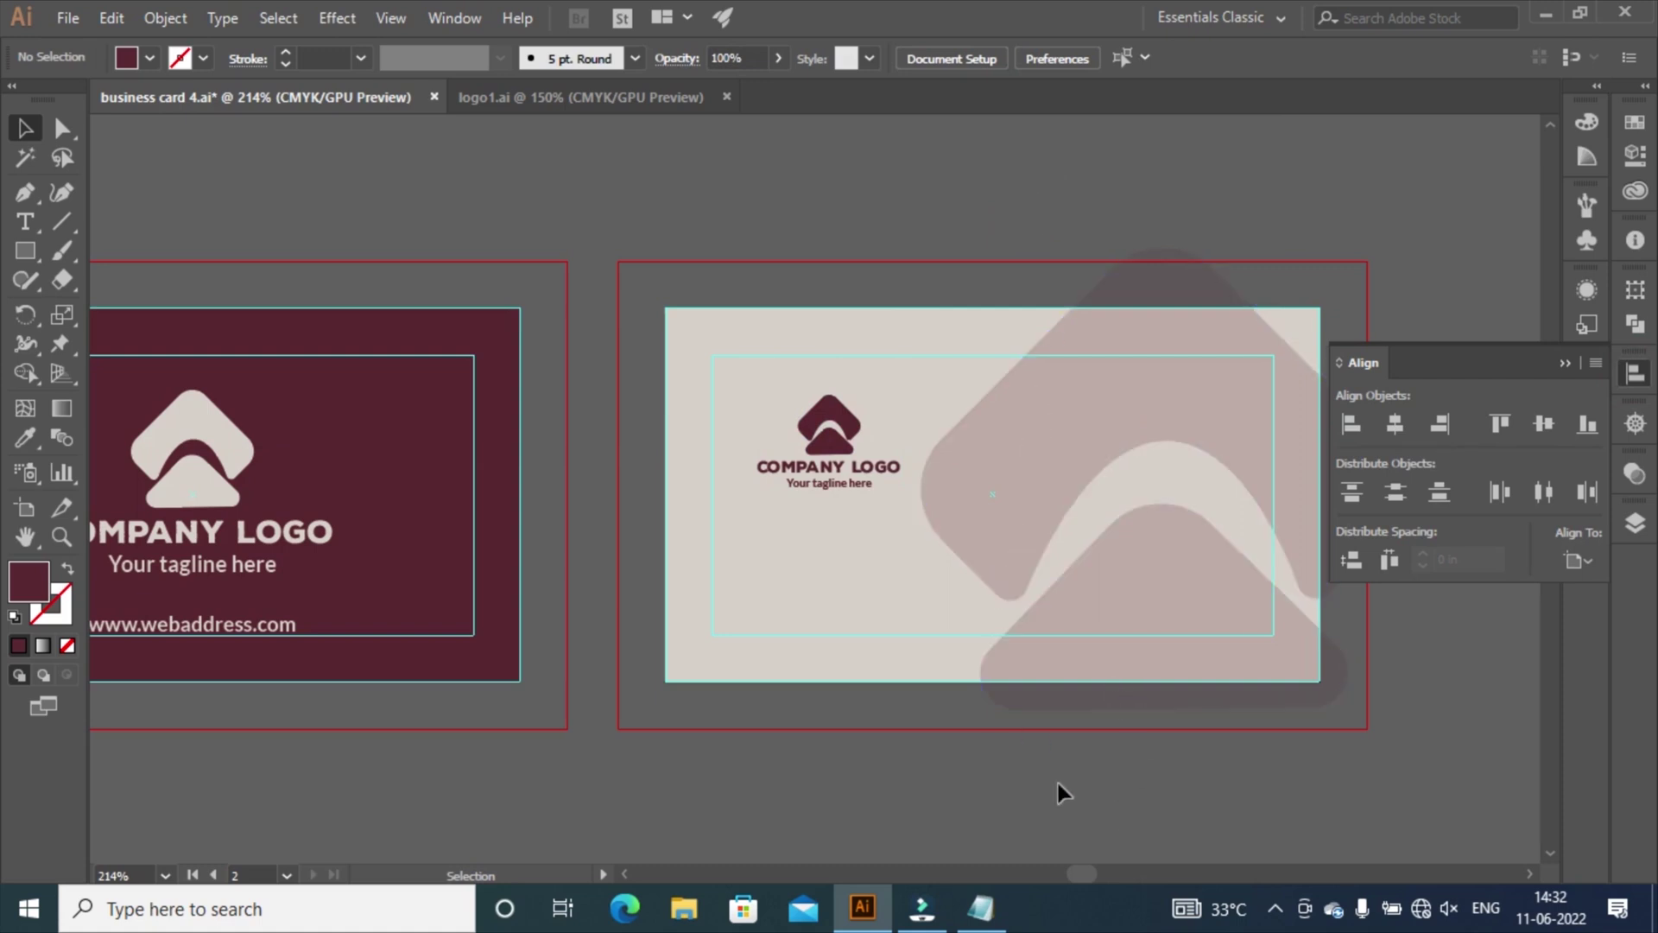
Place the QR code image on the back card below the logo.
left_click(68, 18)
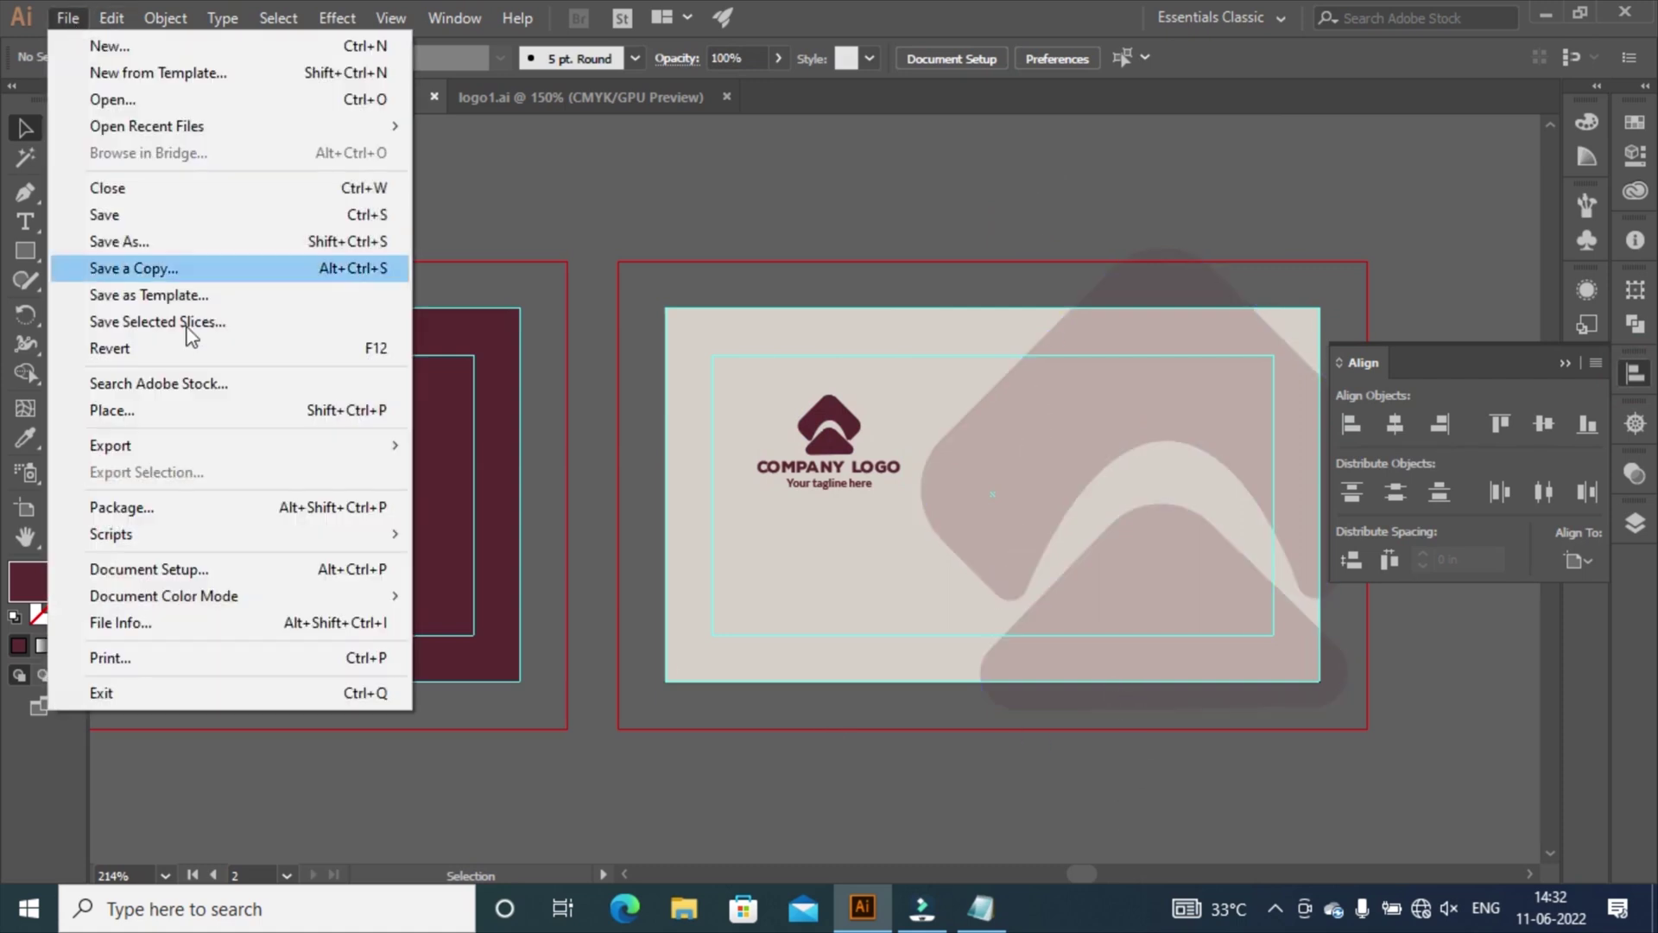
left_click(177, 412)
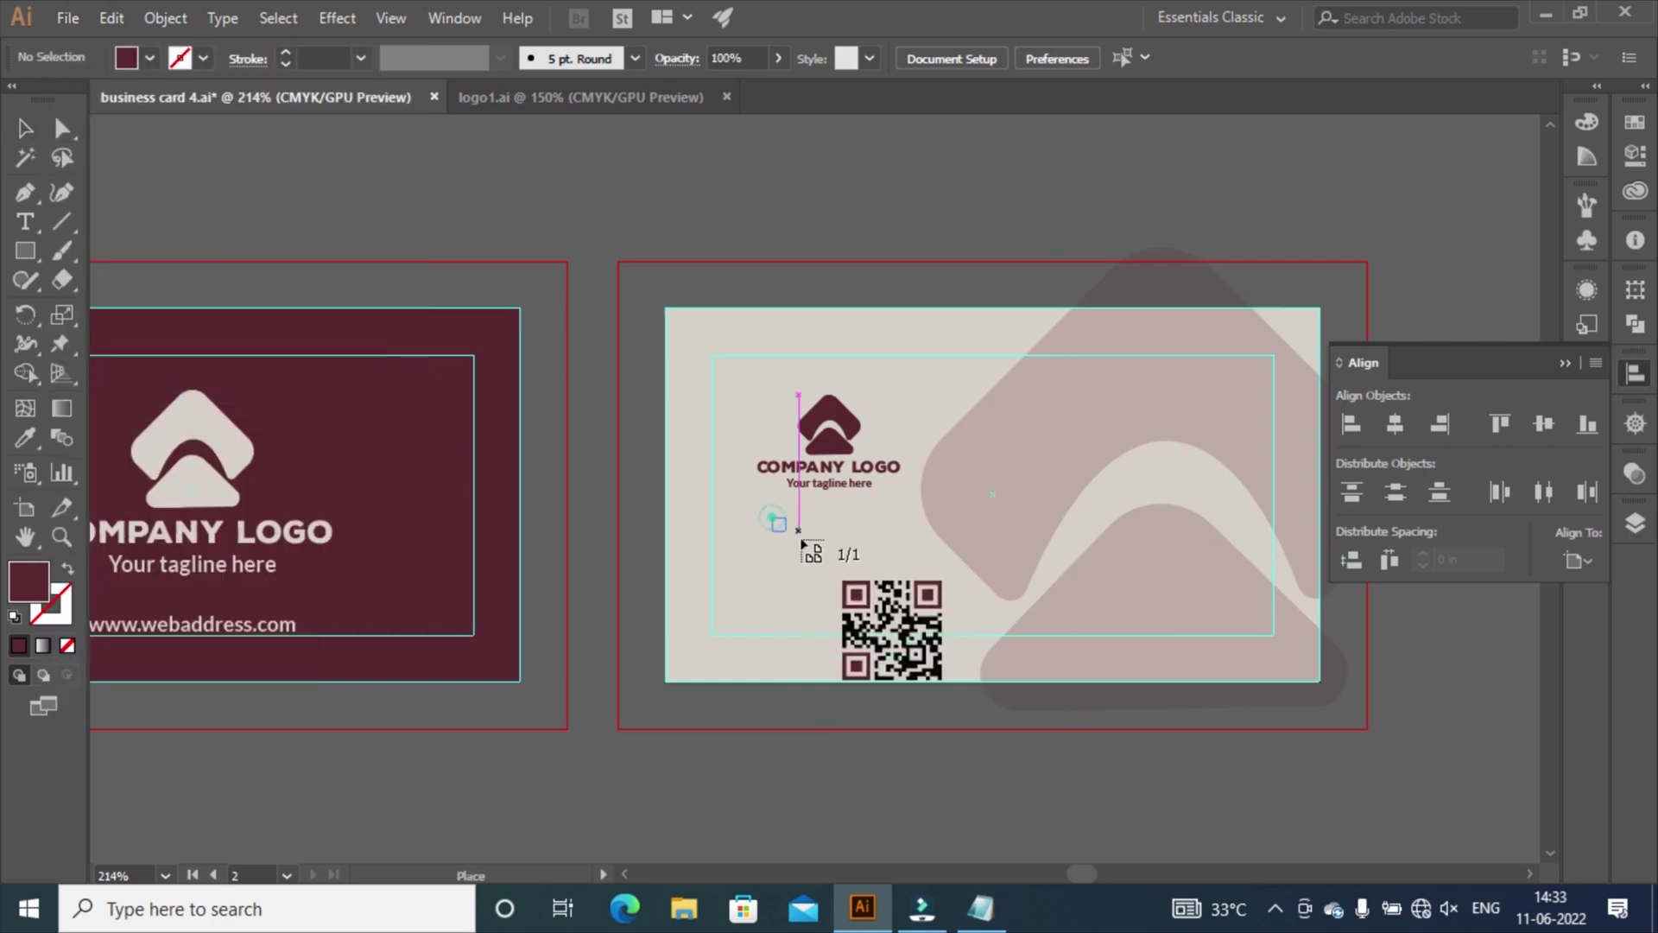
left_click_drag(802, 541, 899, 631)
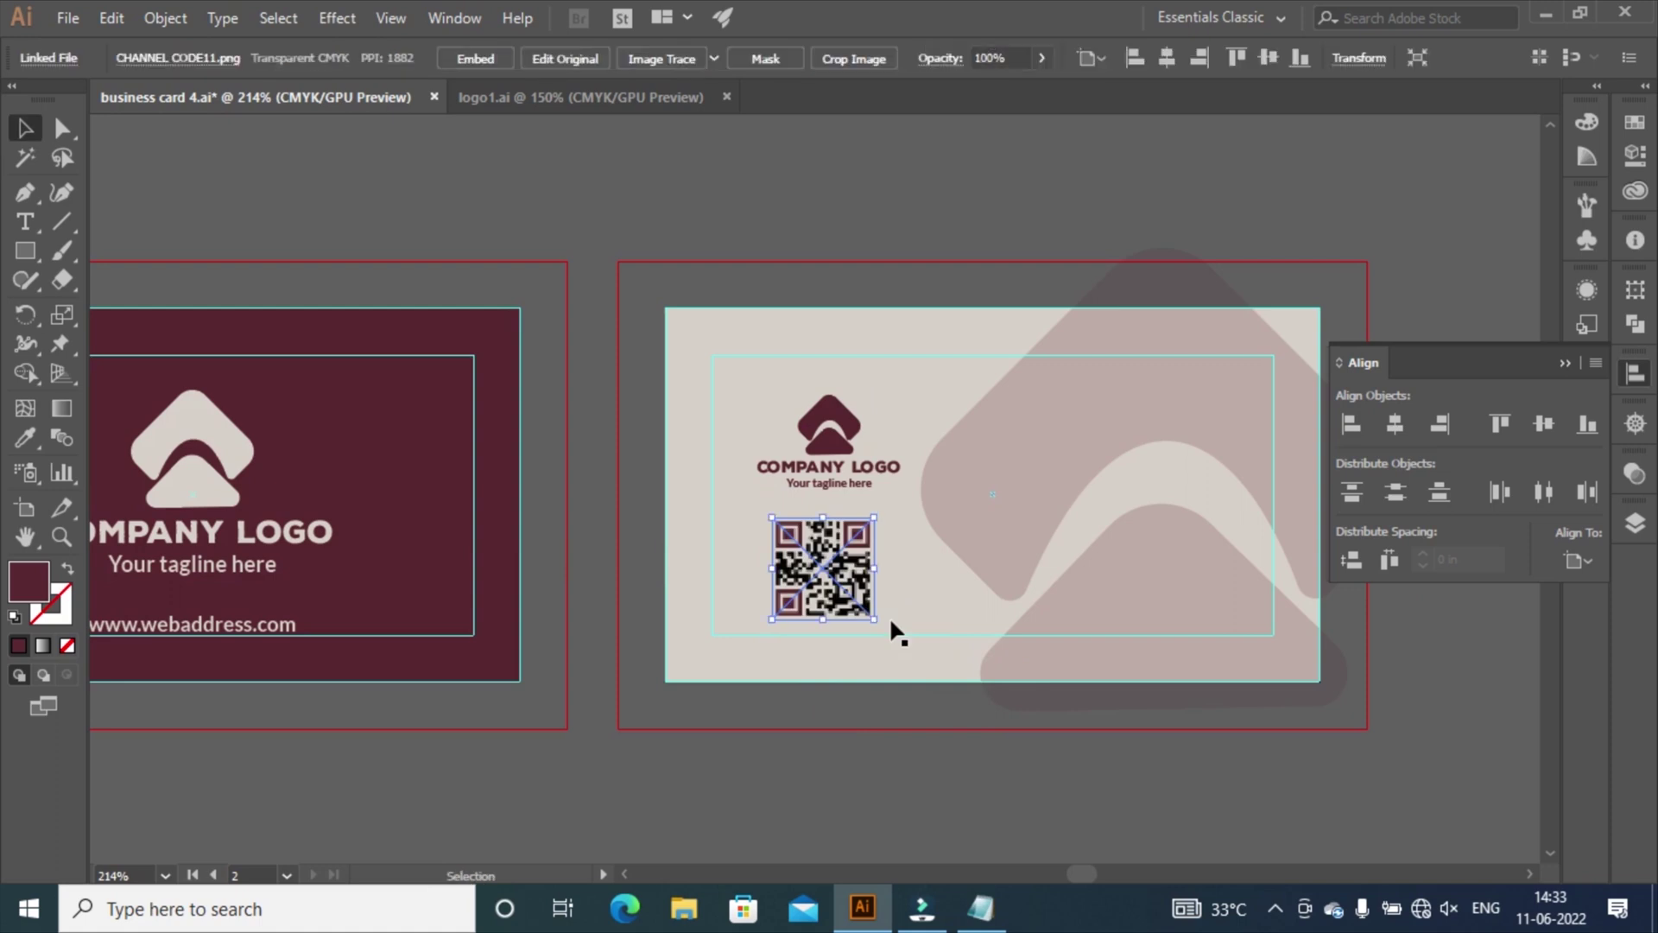
Resize the QR code proportionally to 0.616 in wide.
left_click(1636, 155)
left_click(1512, 220)
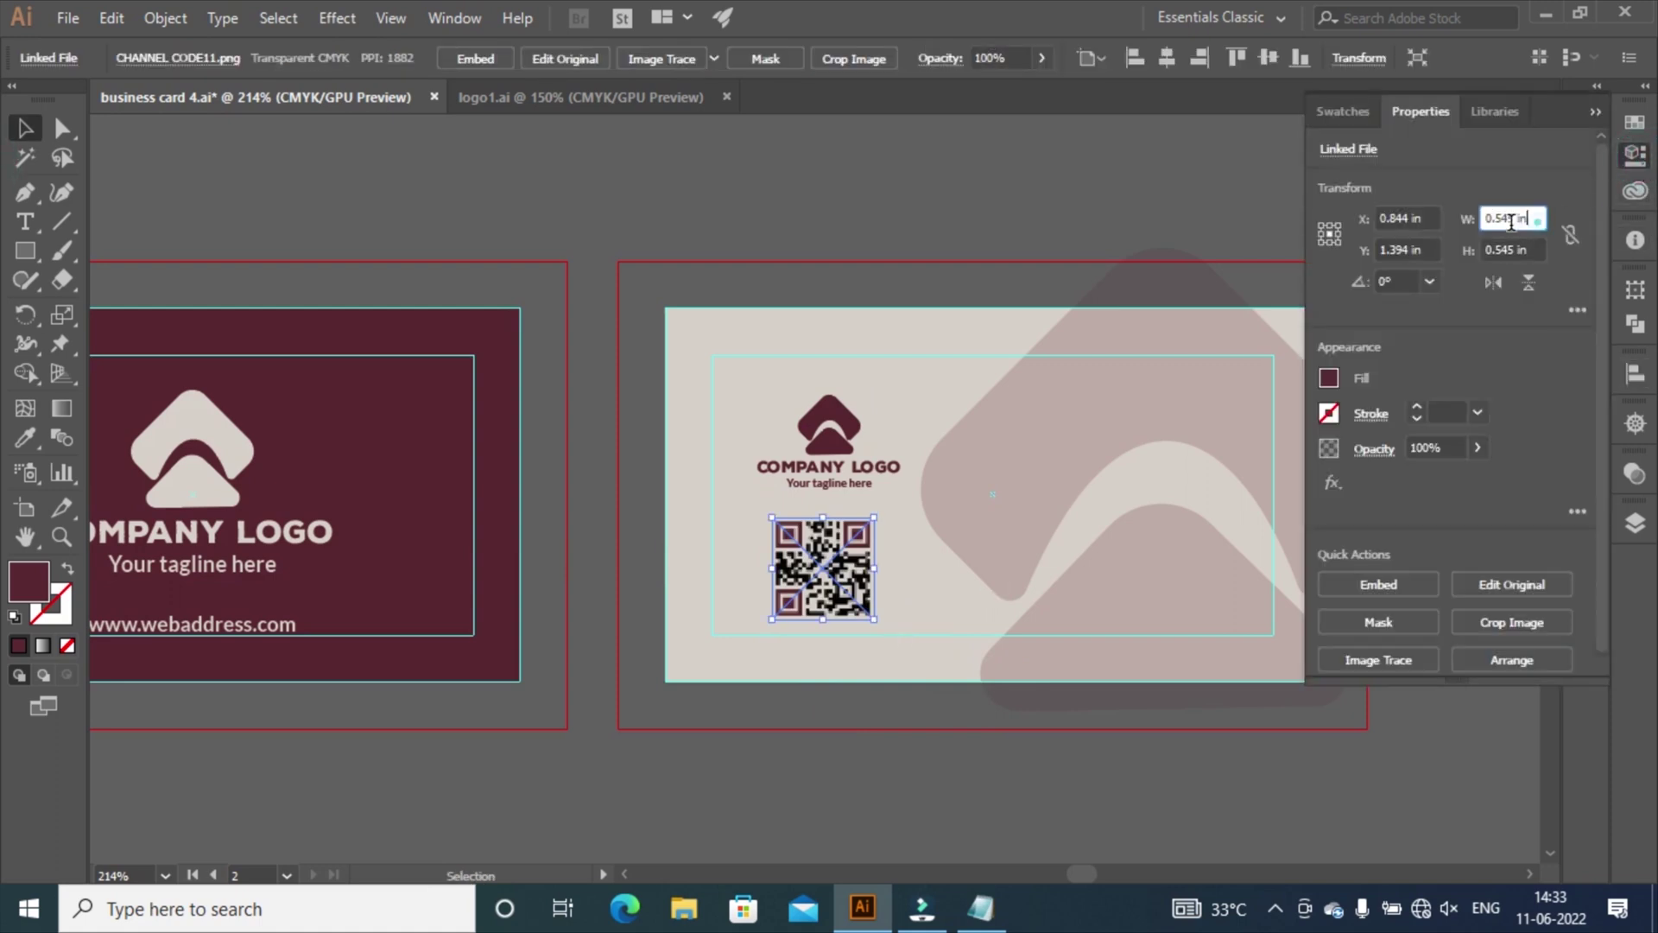
double_click(1511, 220)
left_click(1568, 234)
double_click(1535, 218)
type("0.616")
key("Return")
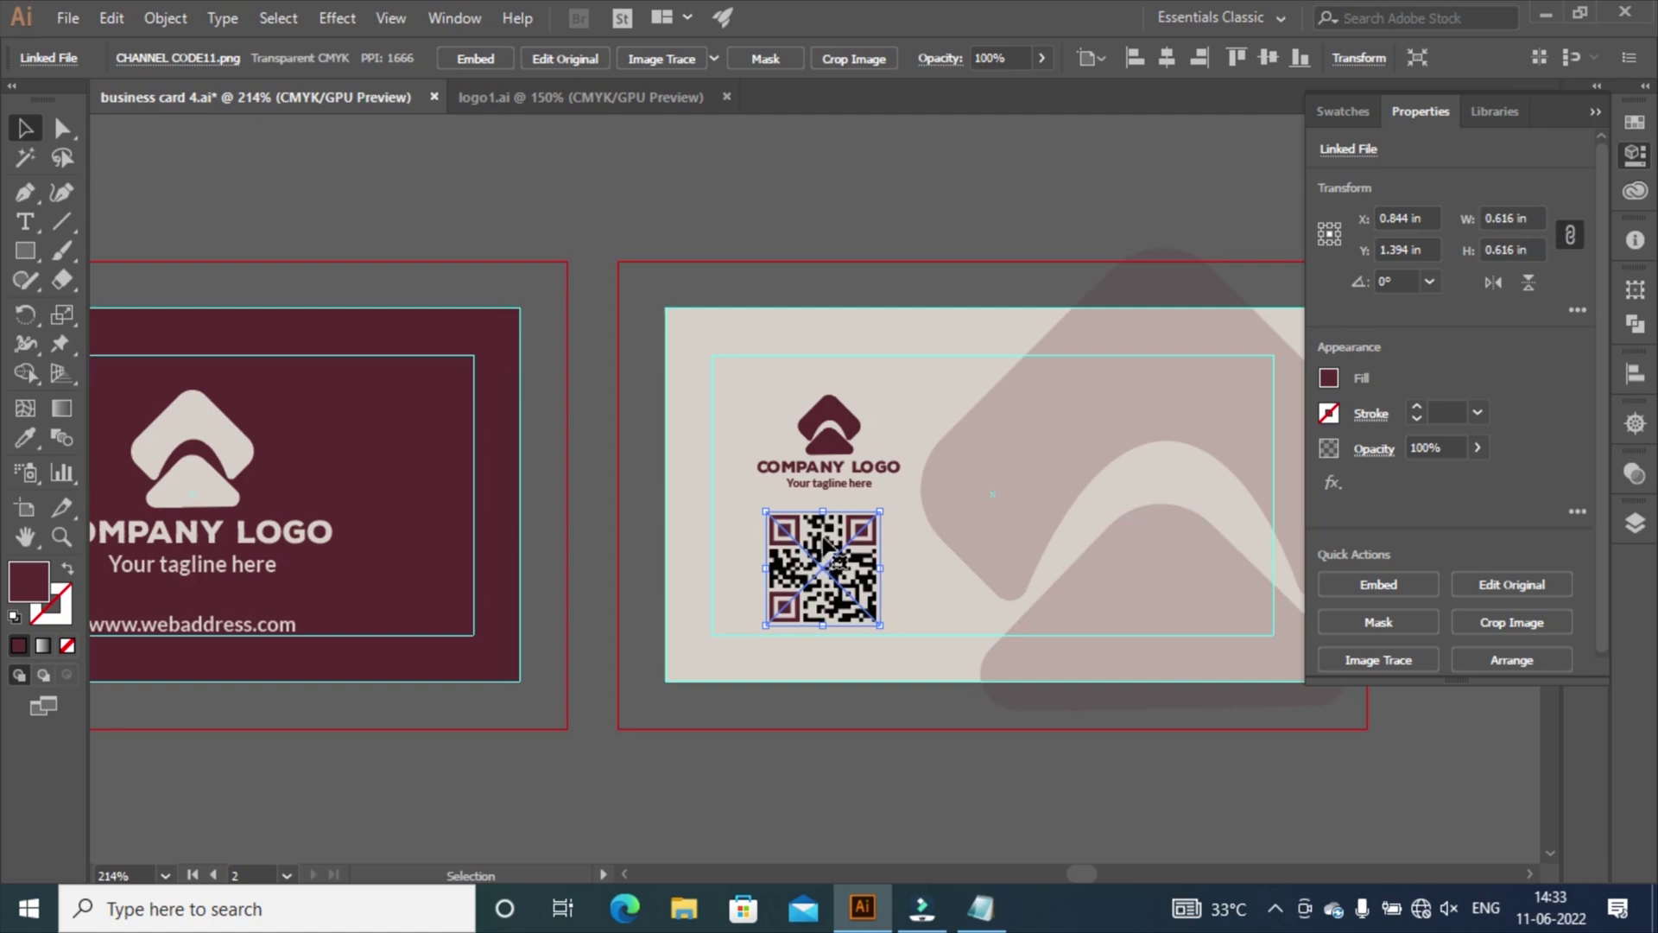
Nudge the QR code into place and embed the image in the document.
key("Right")
key("Up")
key("Right")
key("Up")
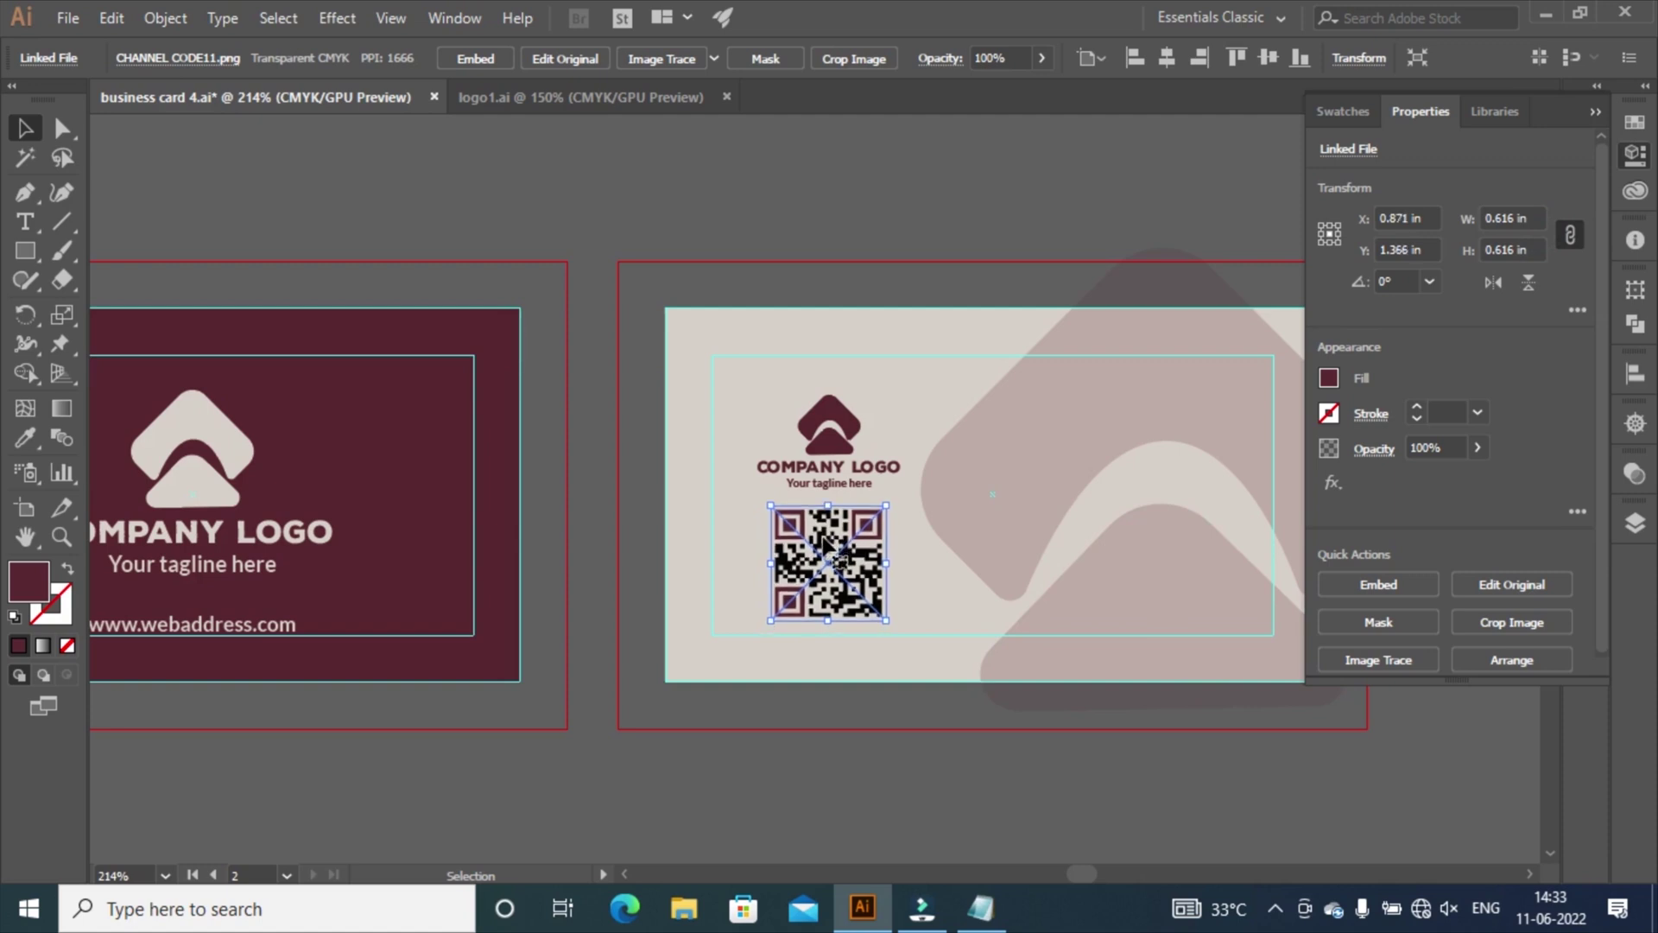
key("Right")
key("Down")
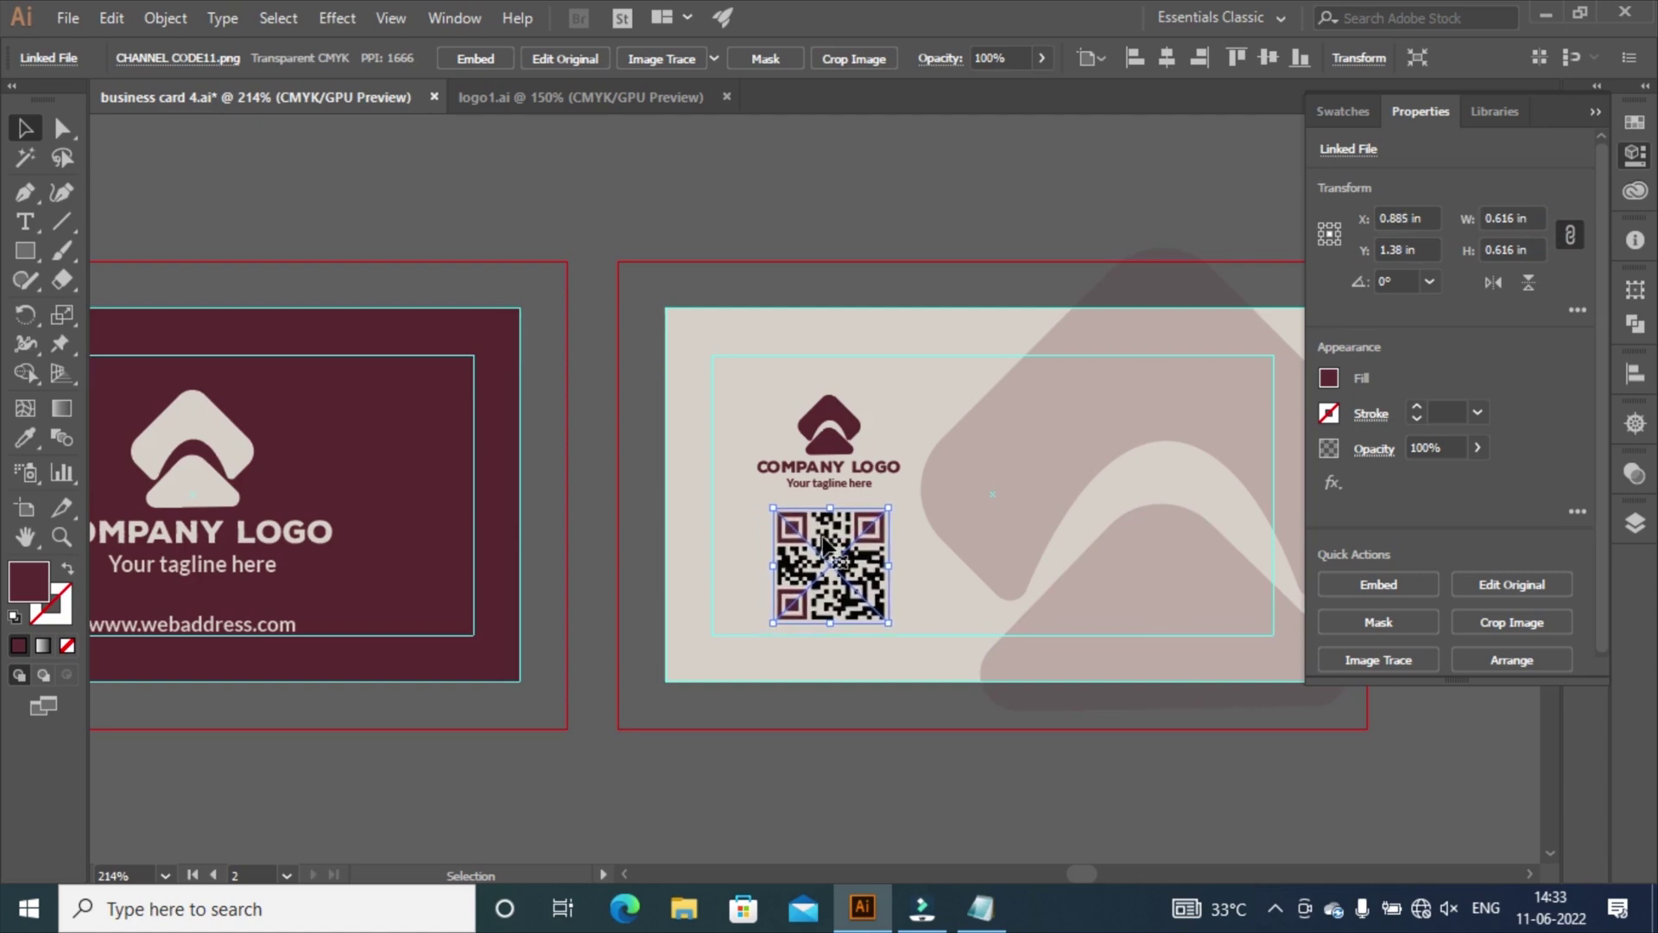
left_click(472, 54)
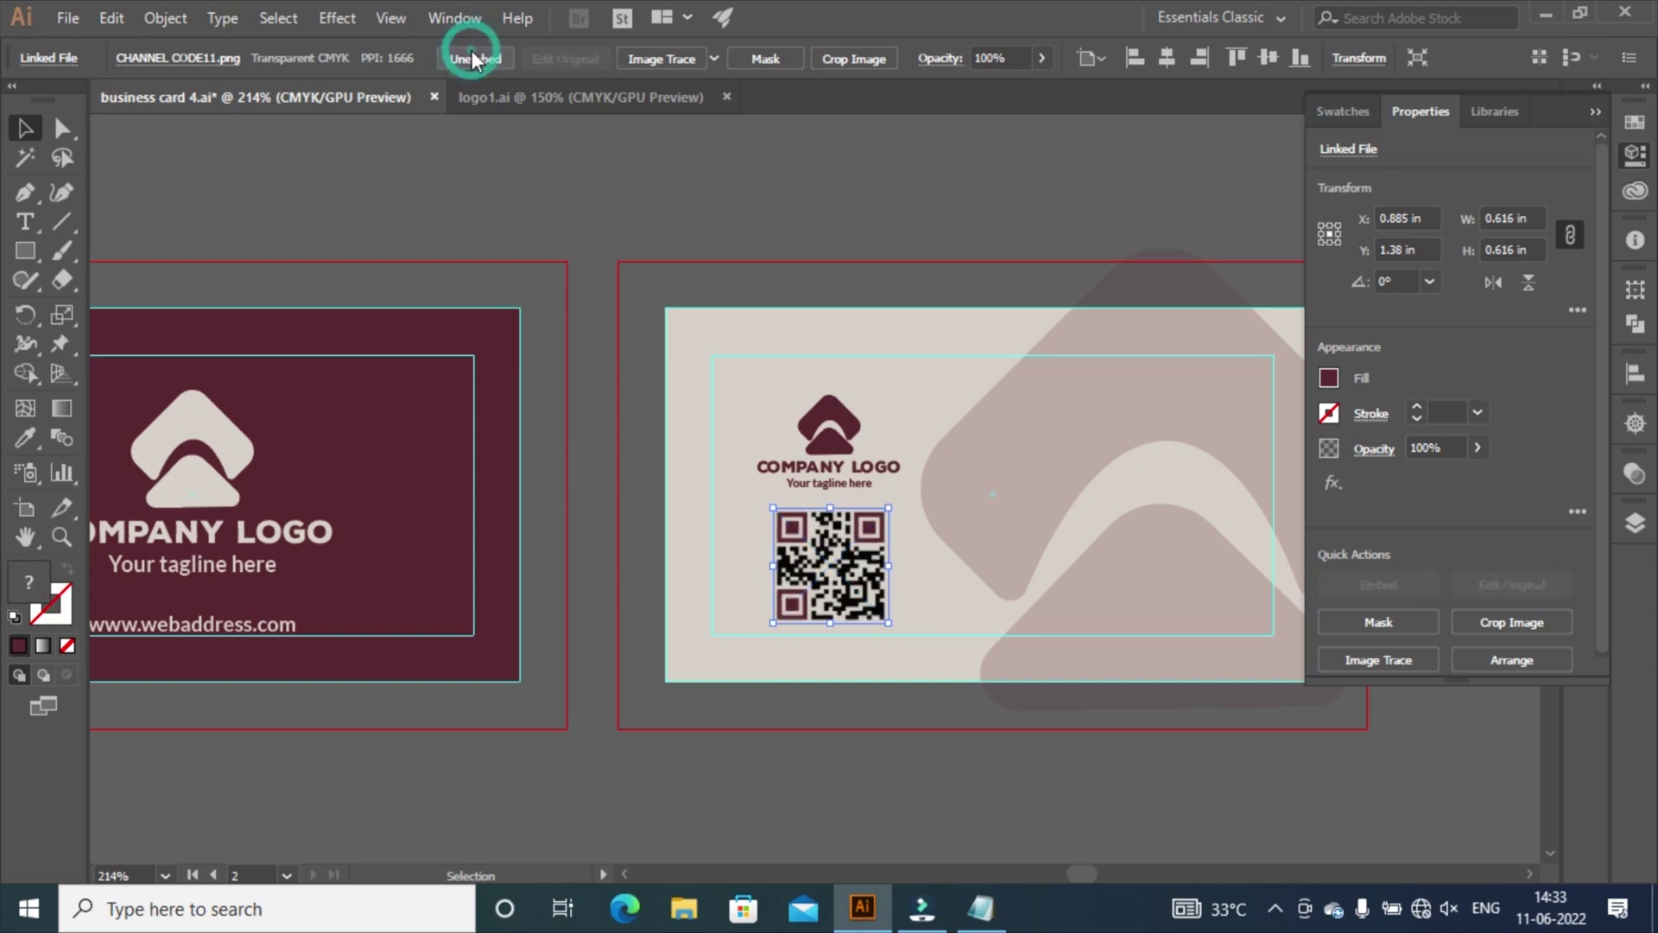
left_click(1597, 113)
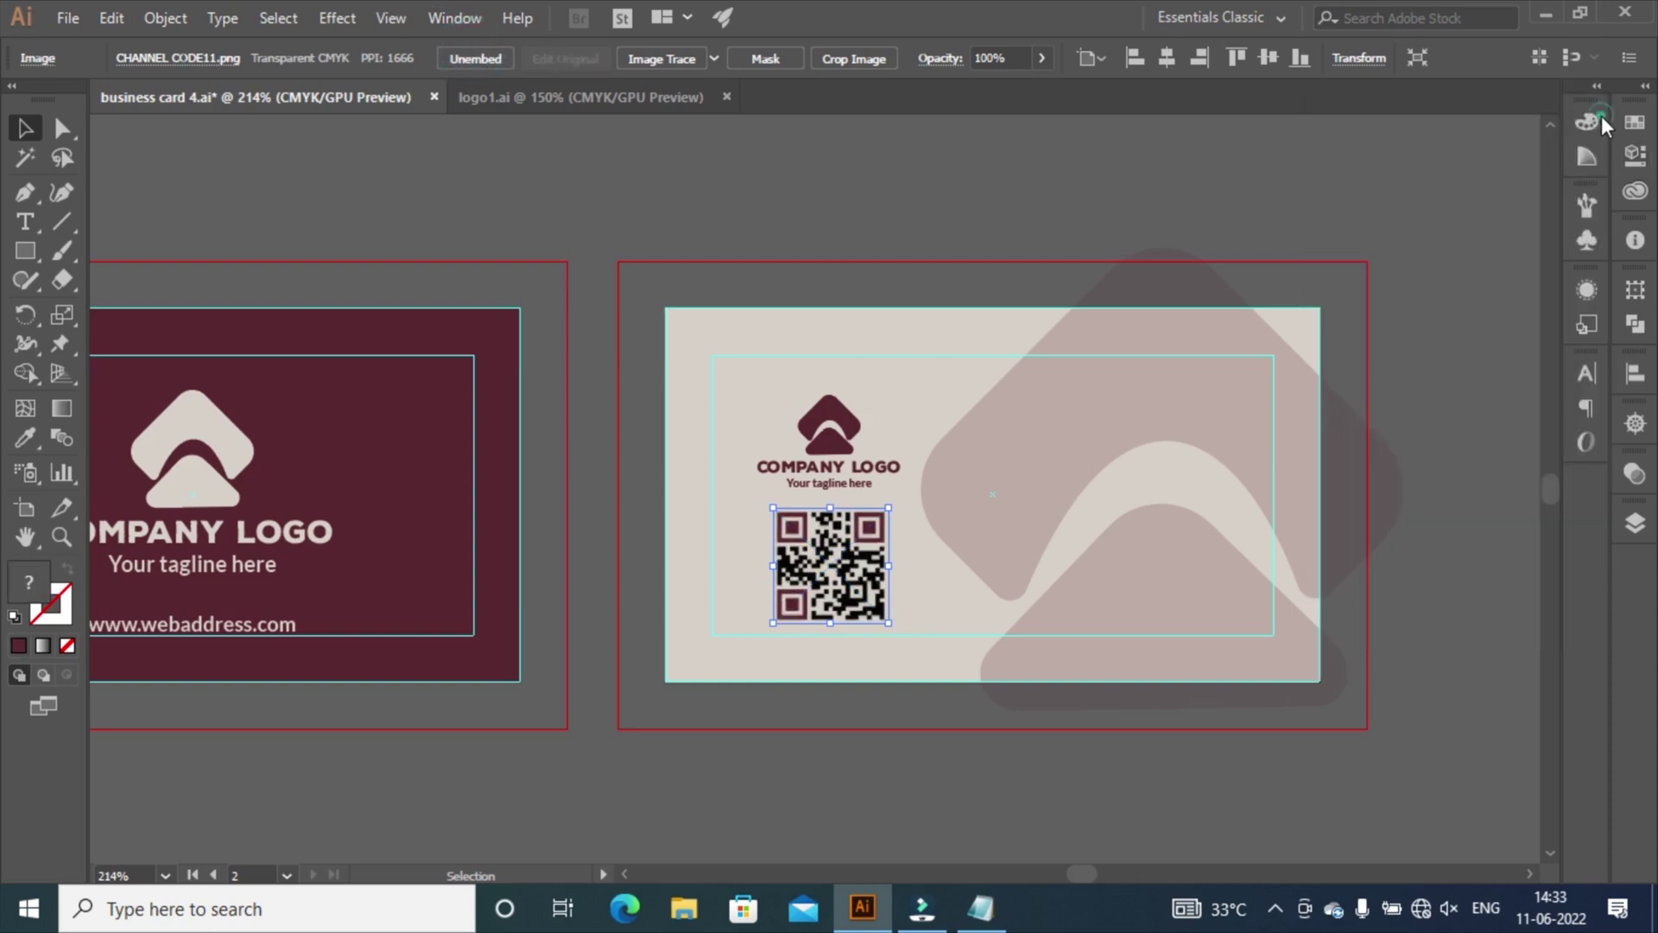
left_click(1085, 169)
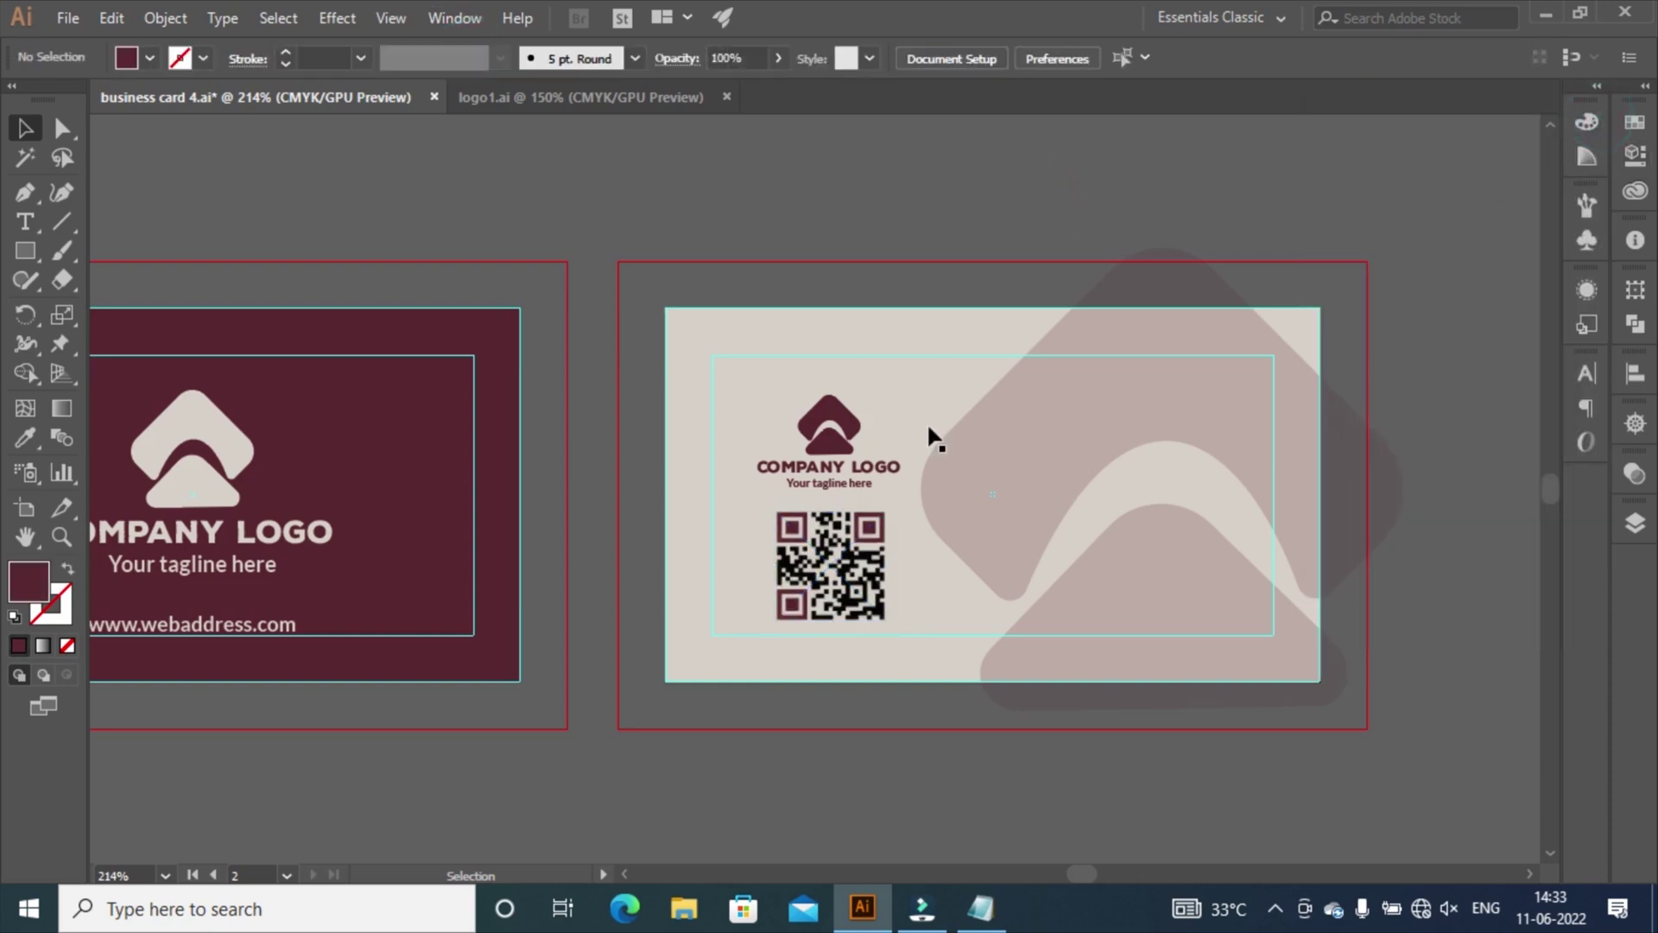
Scale the logo icon, COMPANY LOGO text and tagline down slightly.
left_click(830, 423)
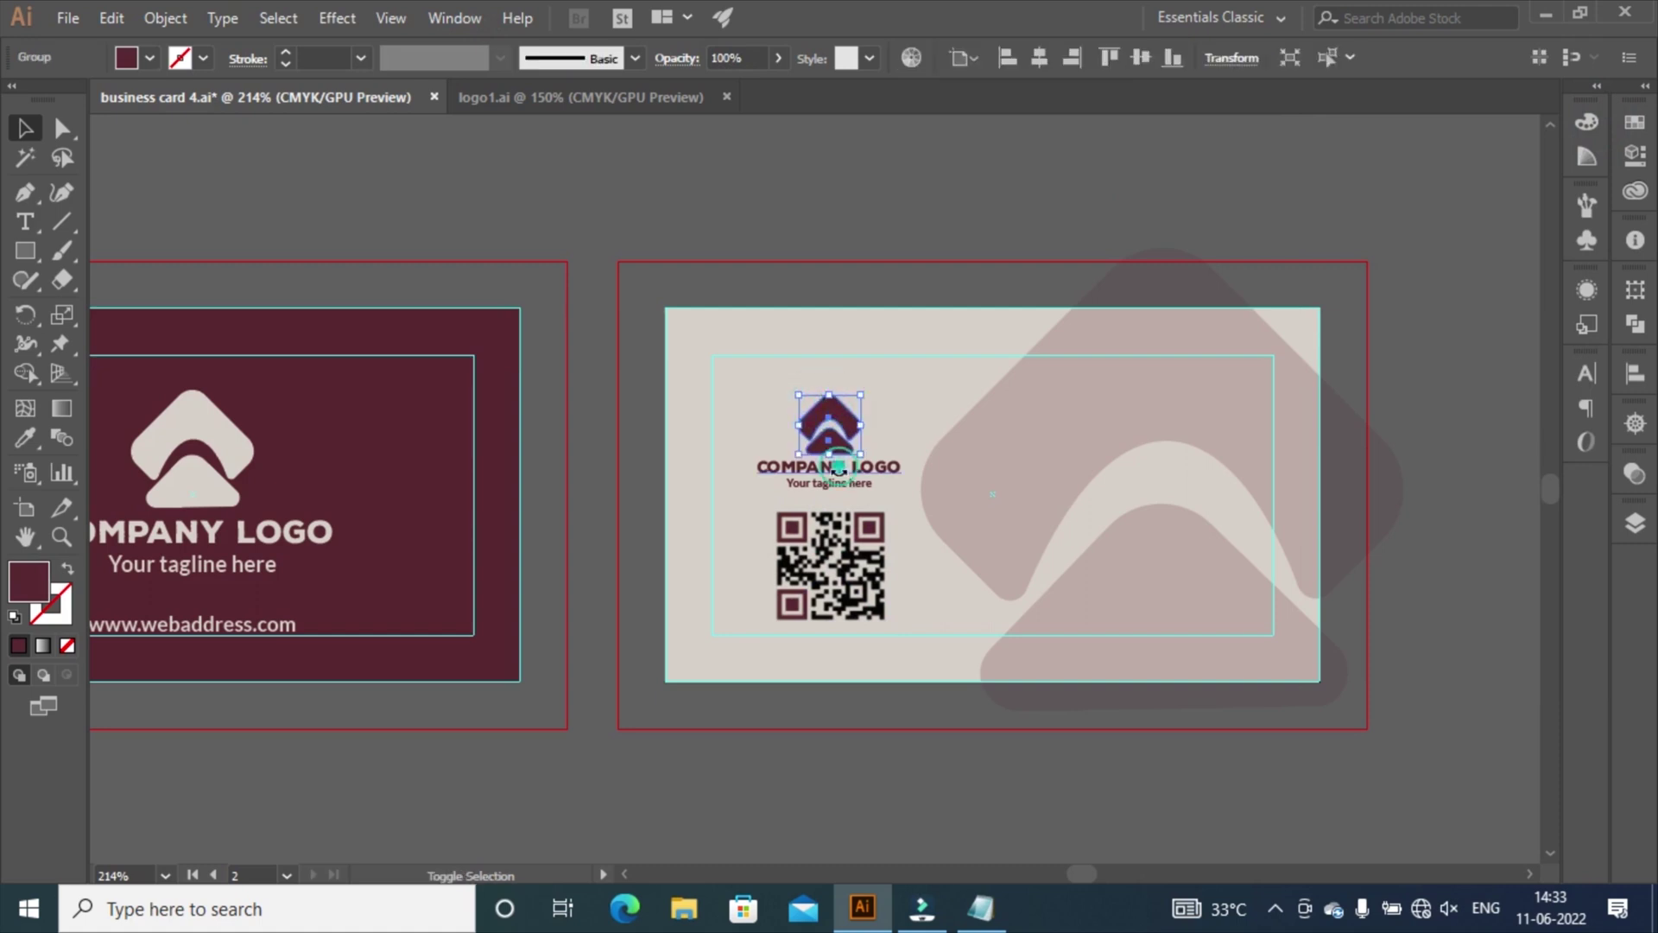
left_click(816, 481, "shift")
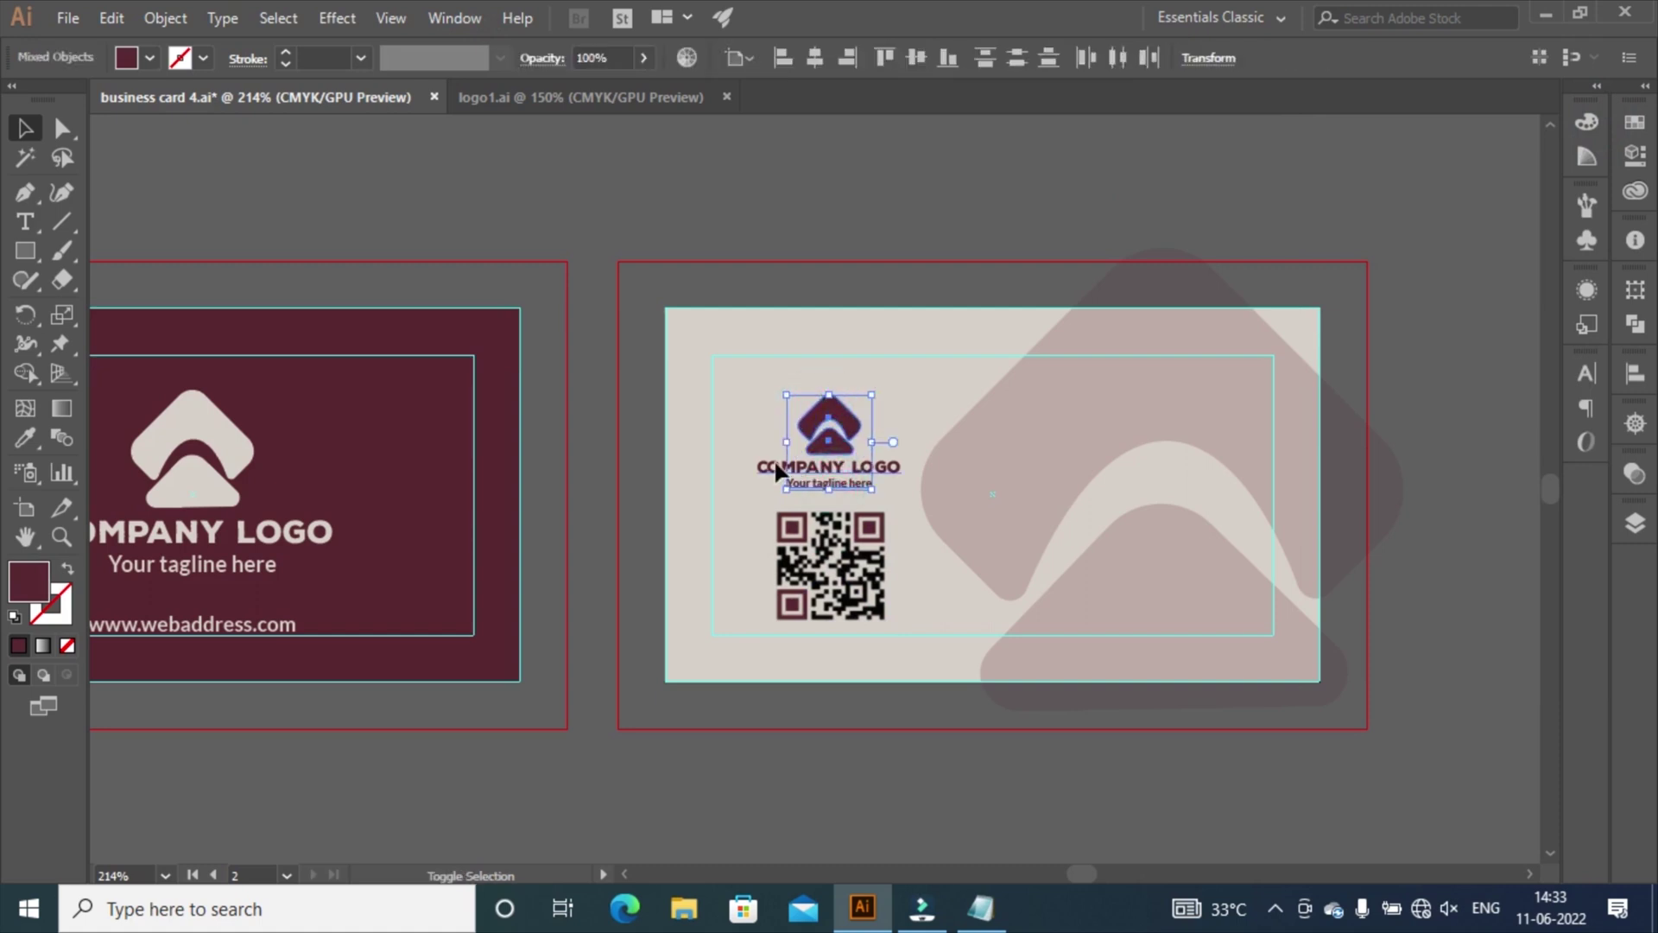
left_click(776, 466, "shift")
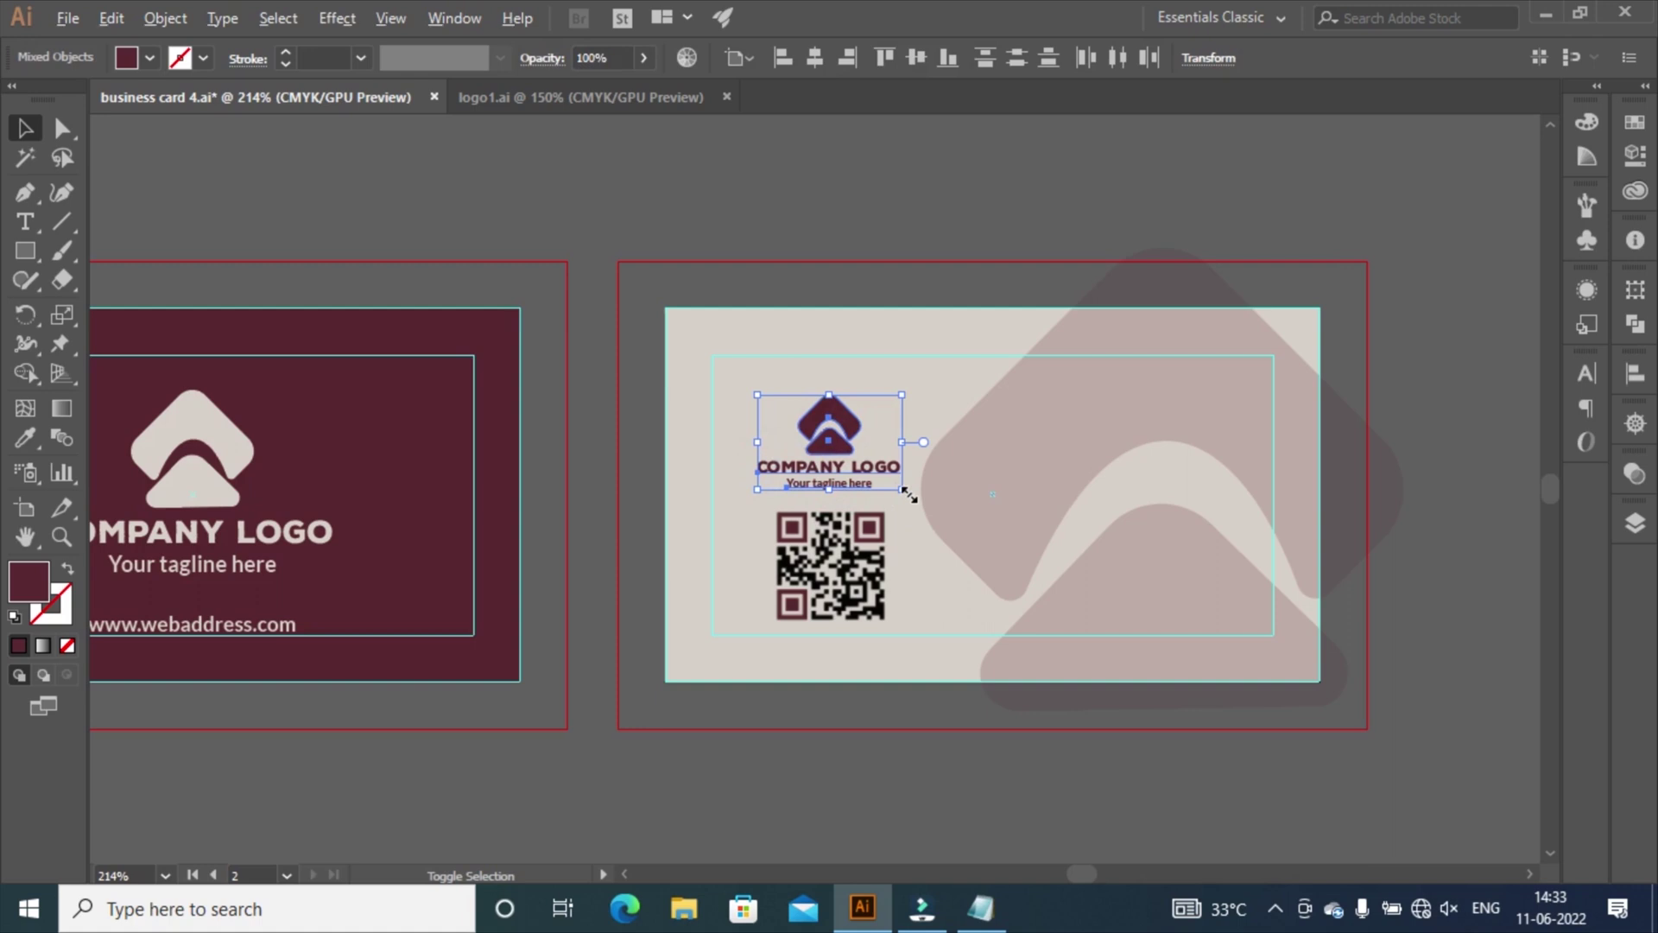
left_click_drag(914, 499, 888, 486)
left_click(1403, 189)
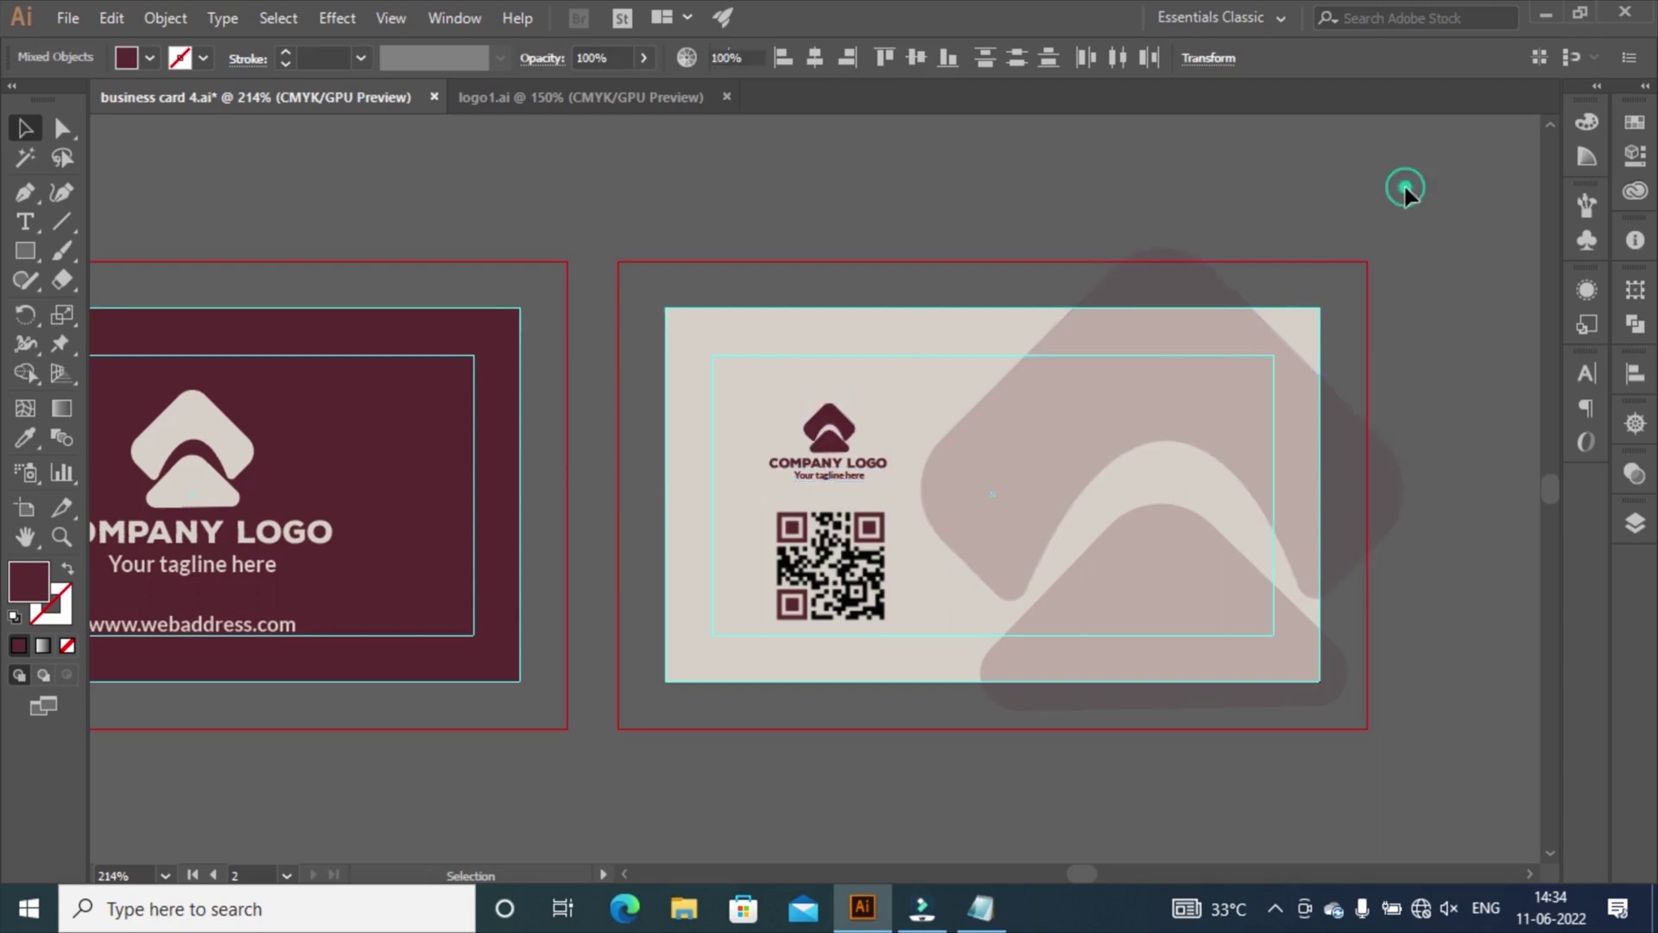
Nudge the logo and the QR code up two steps each.
left_click_drag(800, 368, 840, 474)
left_click(839, 474, "shift")
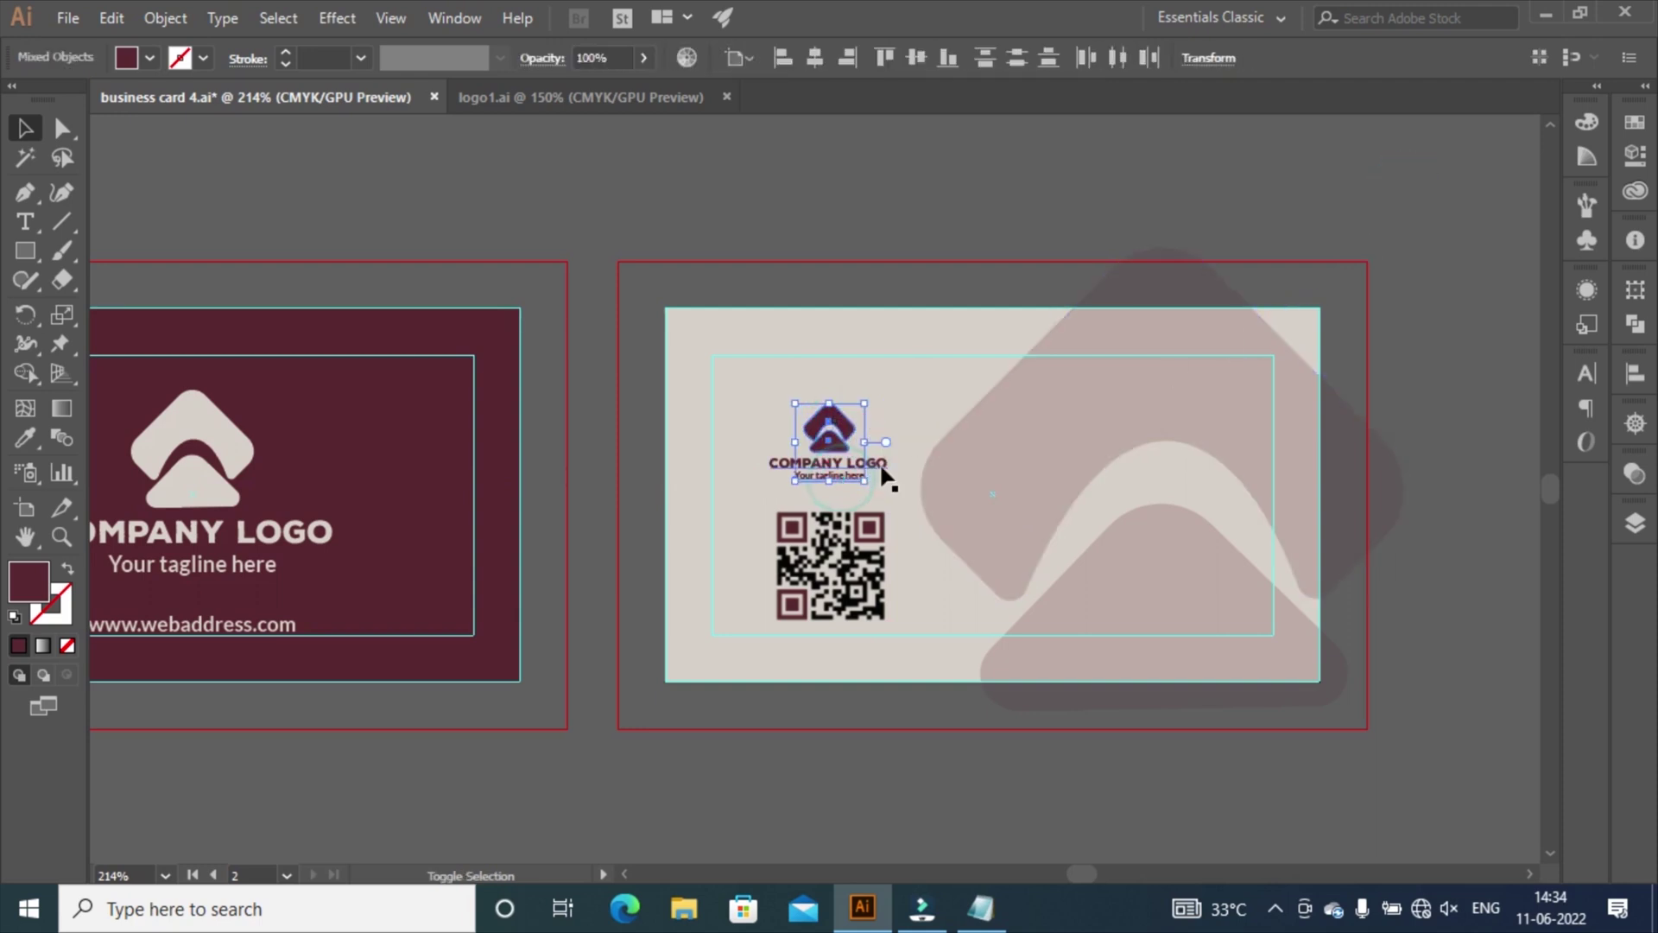
left_click(881, 466)
key("Up")
key("Up")
key("Up")
key("Up")
key("Up")
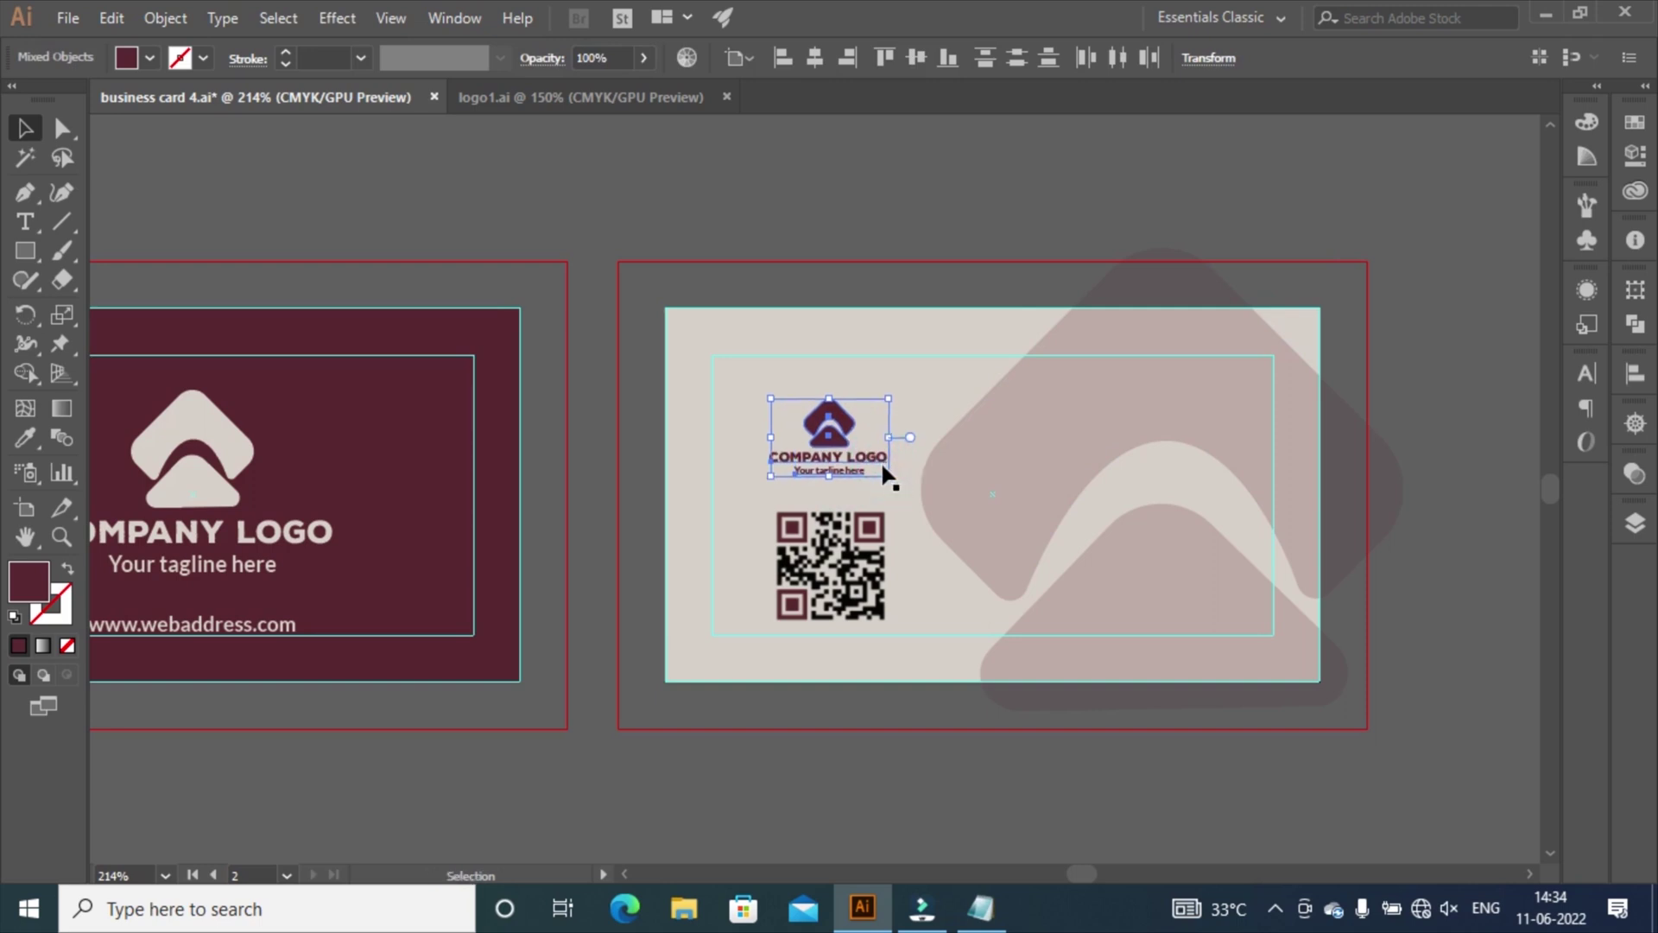
key("Up")
key("Up")
key("Up")
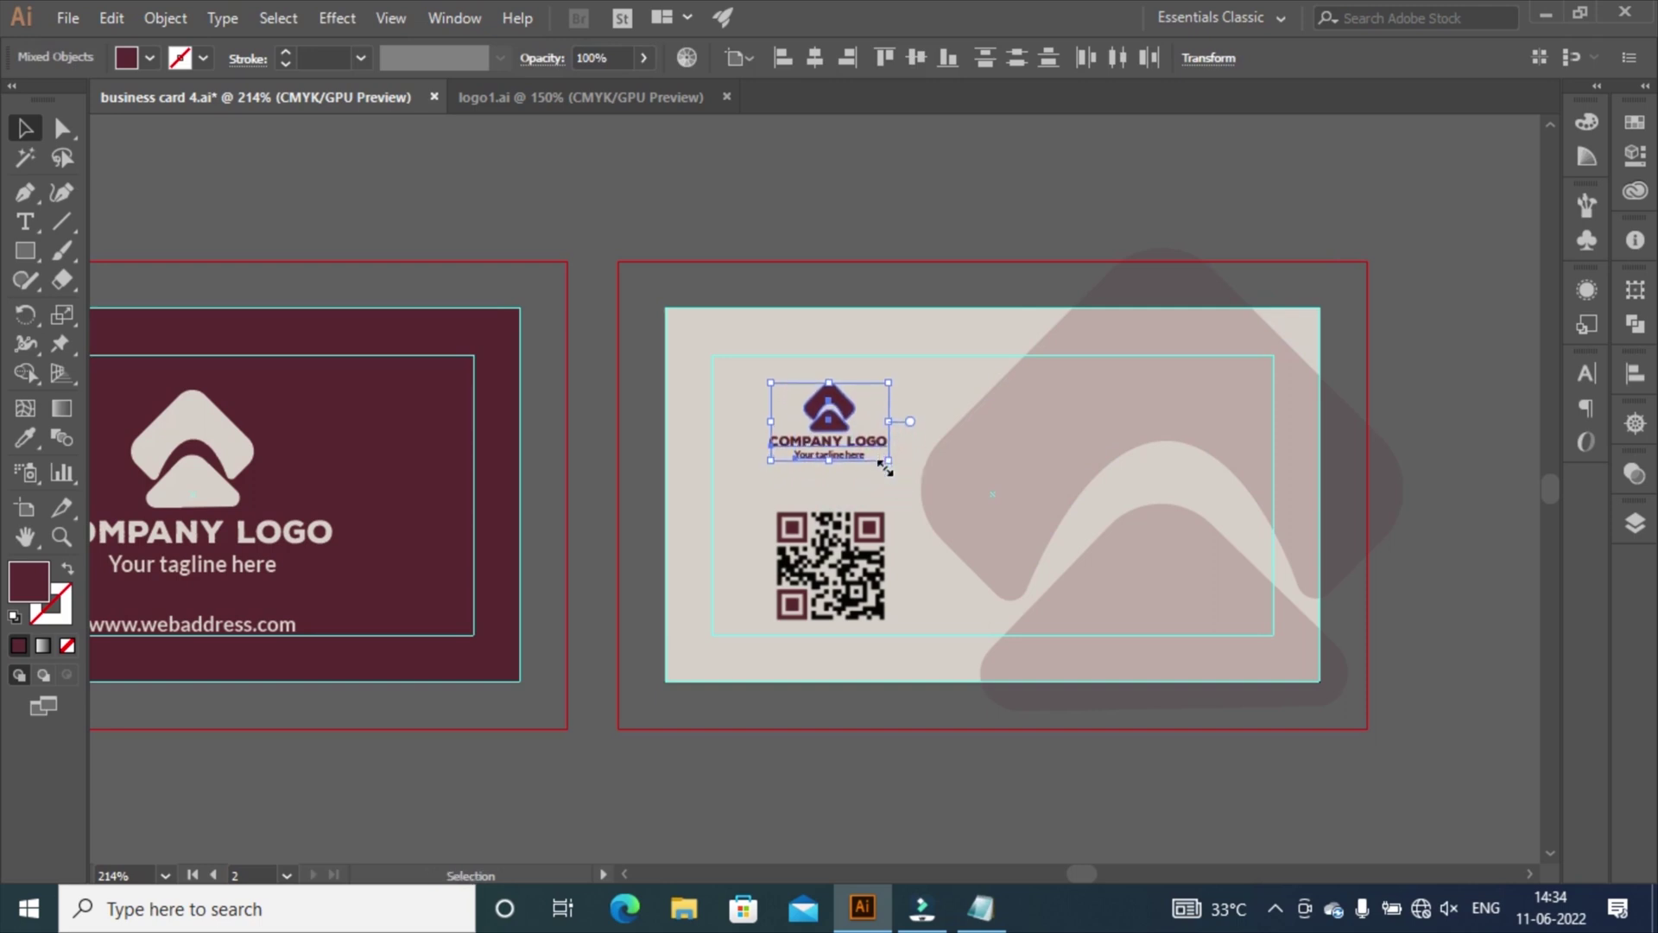
left_click(845, 551)
key("Up")
key("Up")
key("Up")
key("Up")
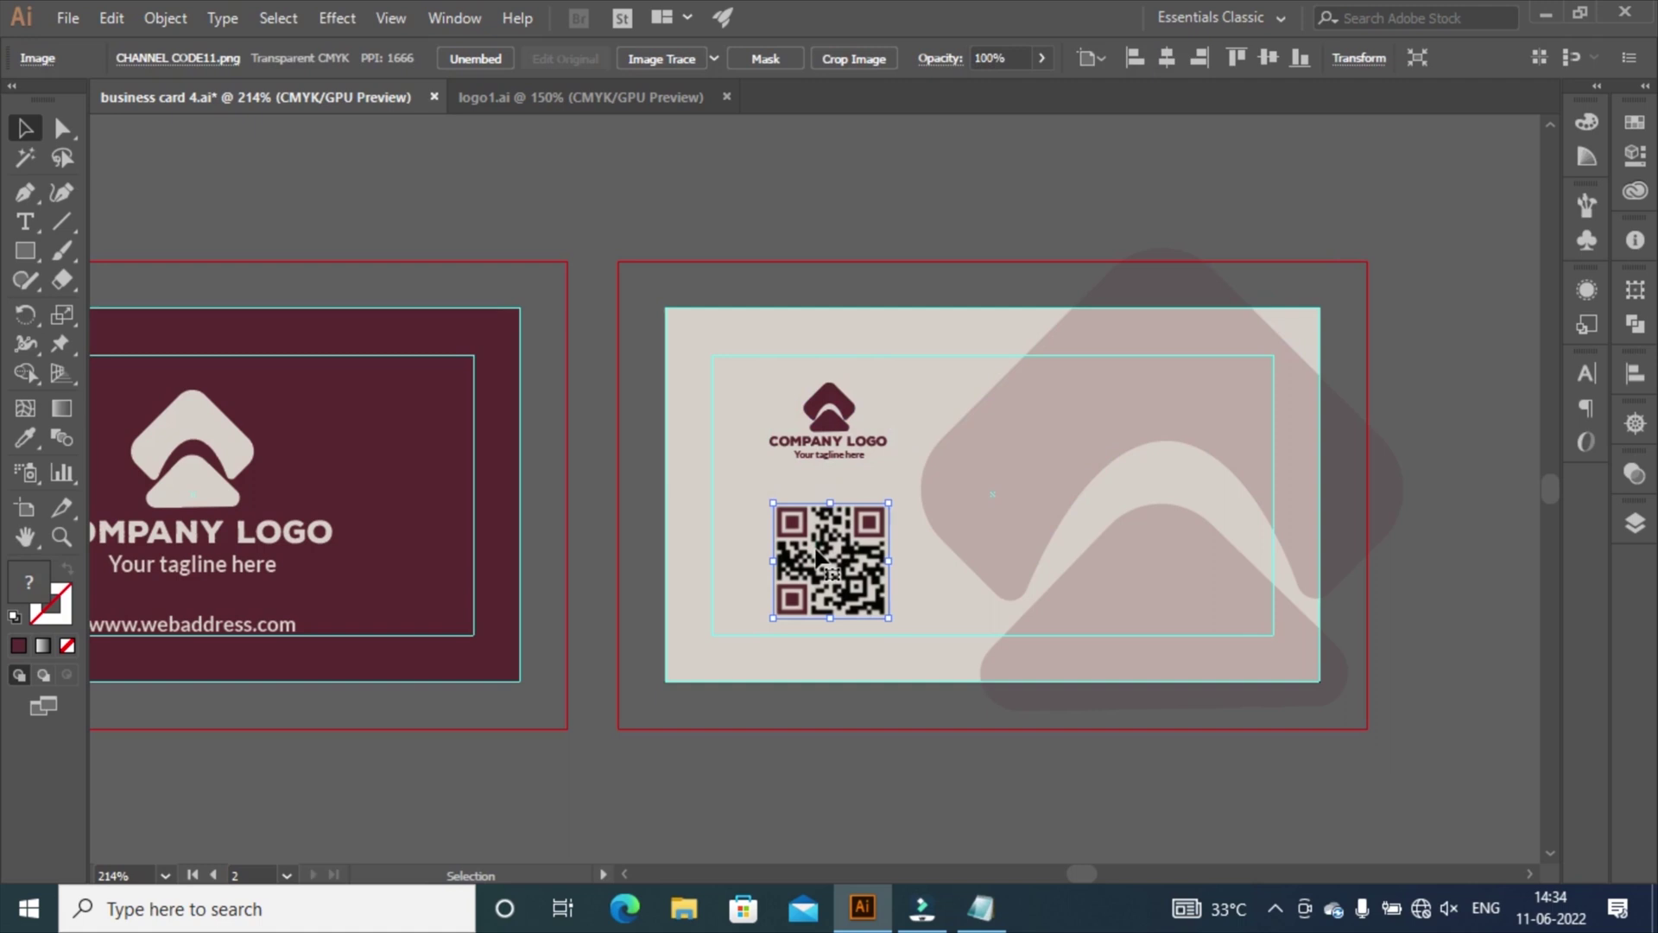
key("Up")
key("Up")
key("Up")
key("Up")
key("Up")
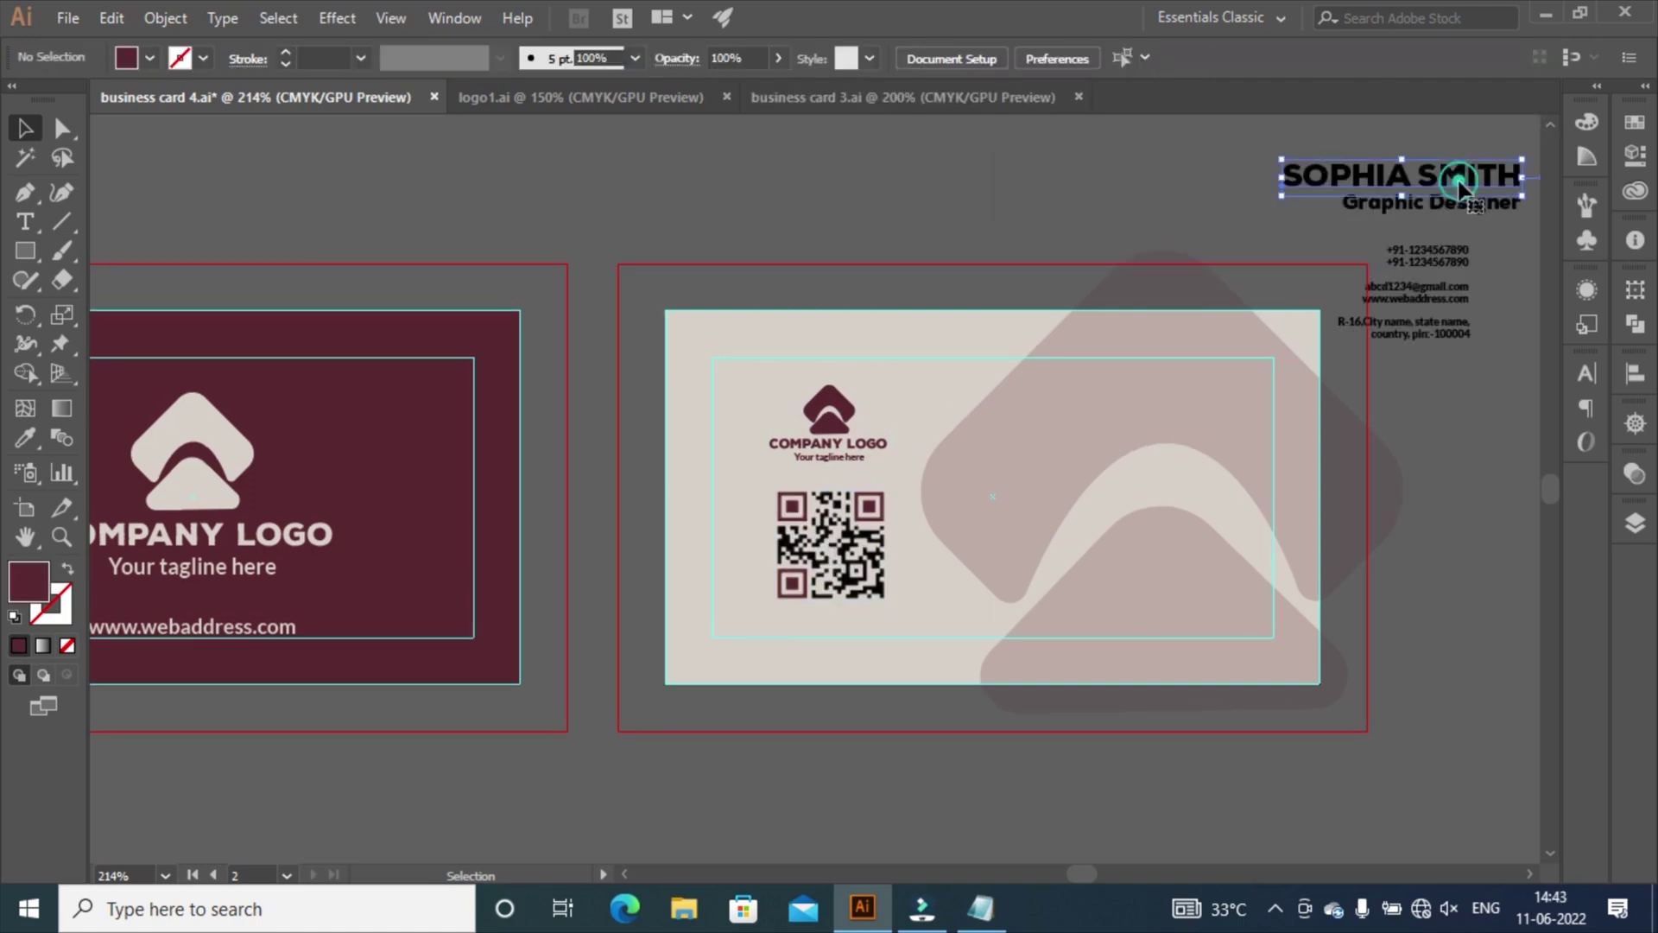
Move the name and Graphic Designer title onto the card's upper right, fine-tuning their position.
left_click(1479, 213)
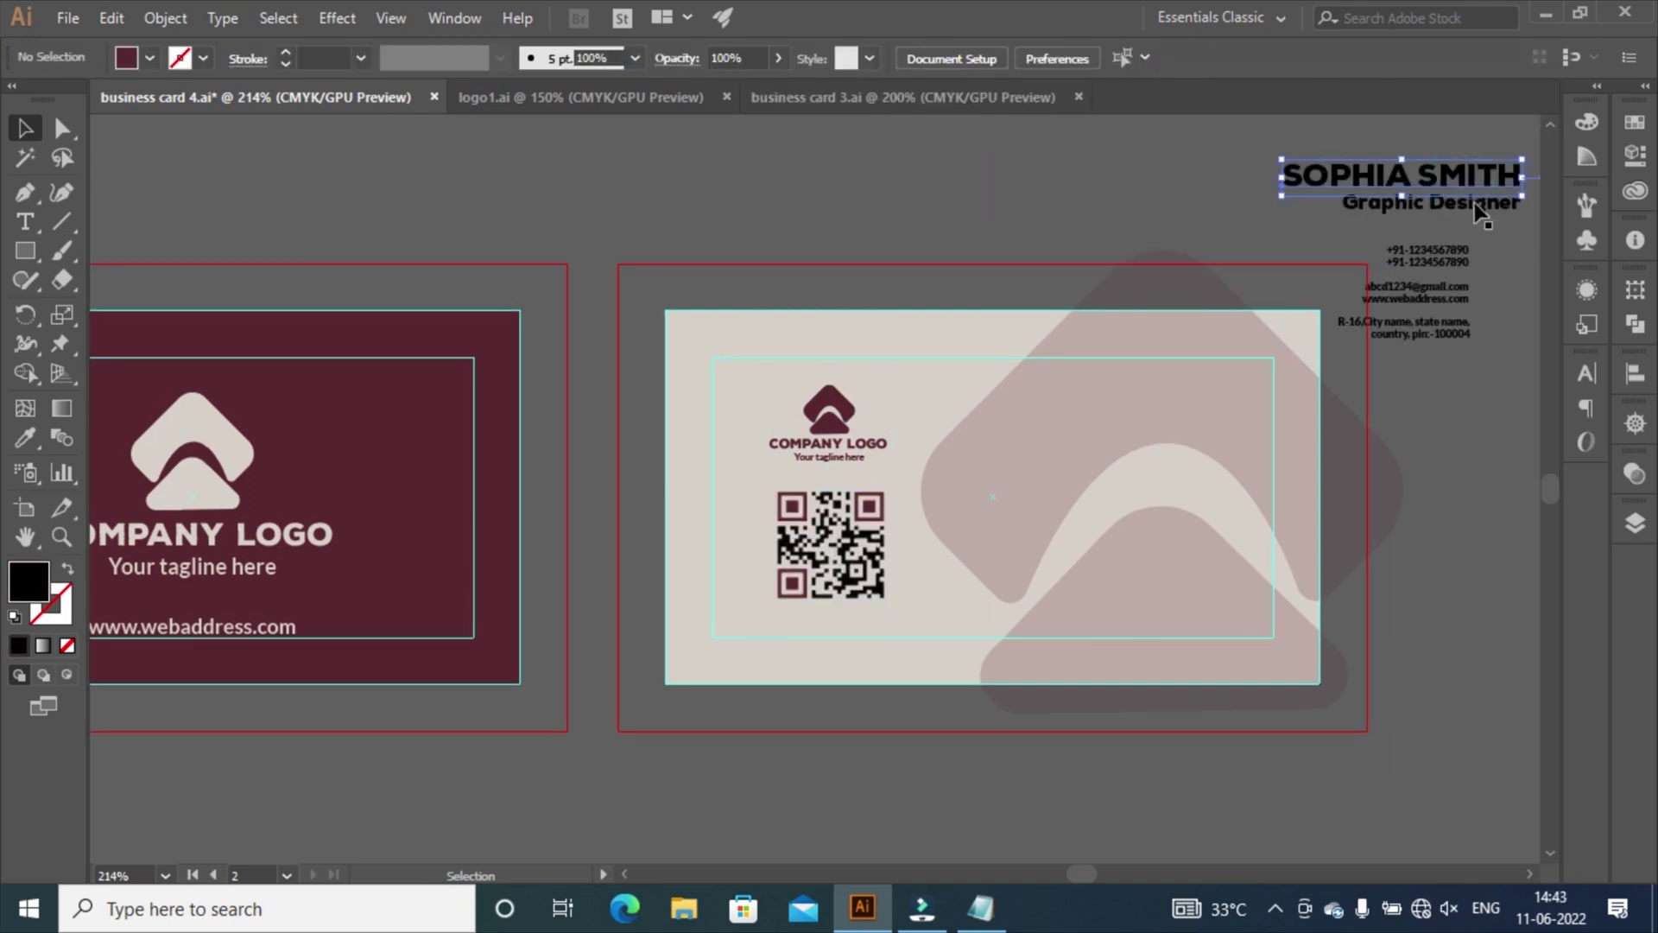
left_click(1474, 209, "shift")
left_click_drag(1475, 209, 1187, 388)
key("Right")
key("Right")
key("Right")
key("Right")
key("Right")
key("Right")
key("Right")
key("Right")
key("Right")
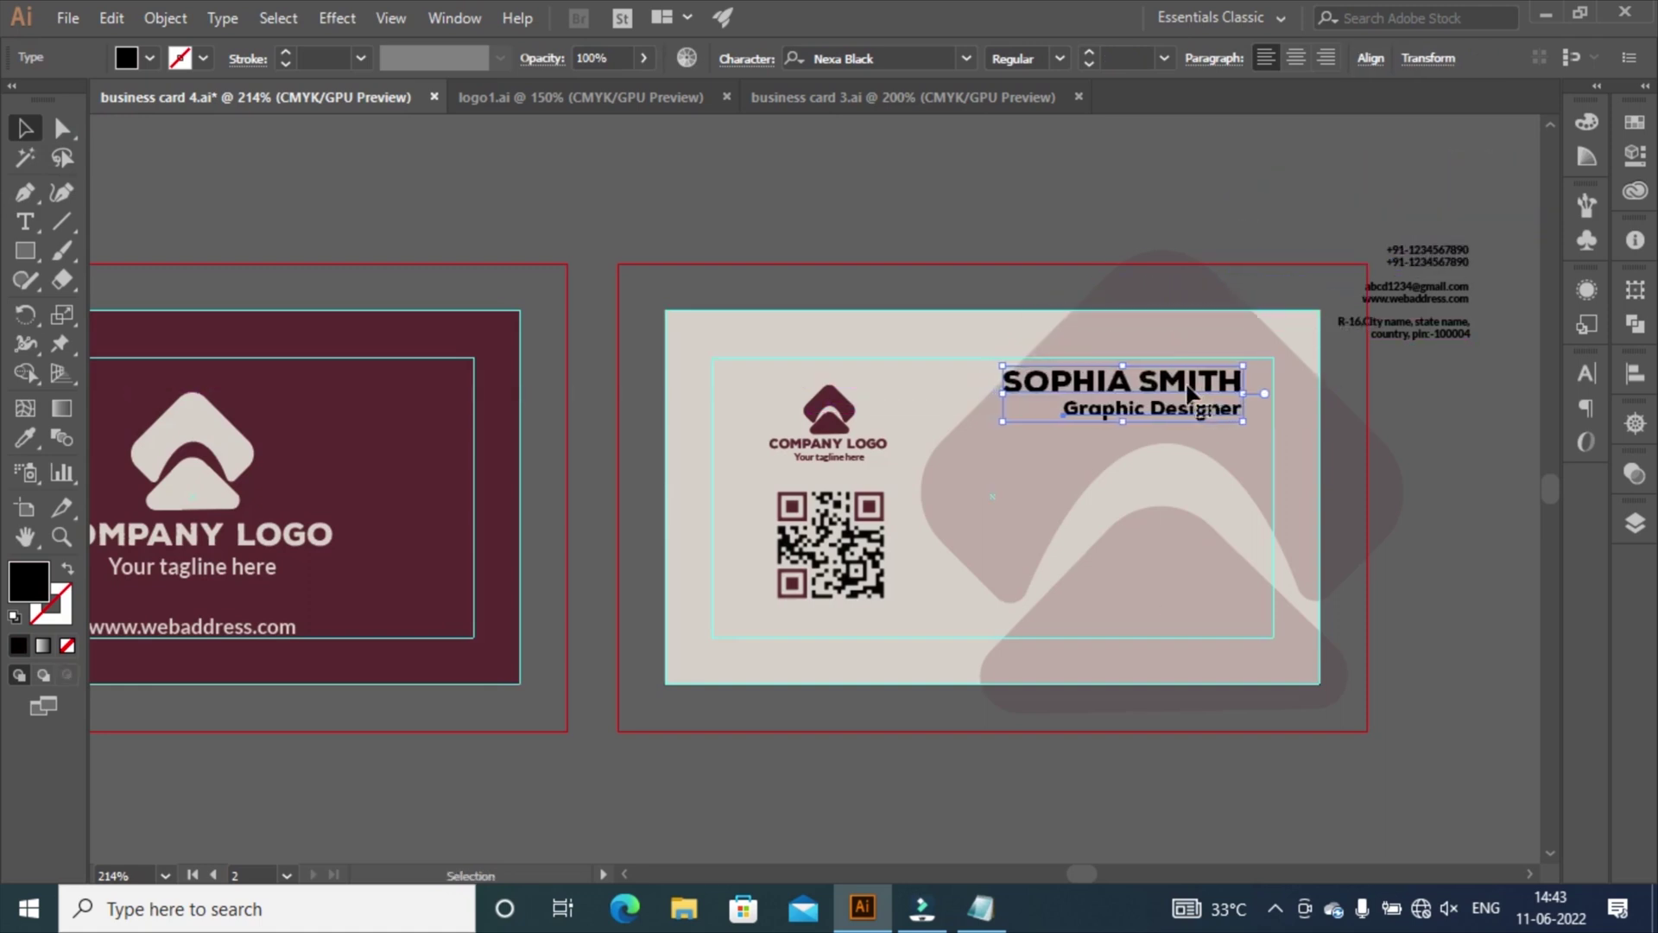
left_click_drag(1189, 393, 1218, 430)
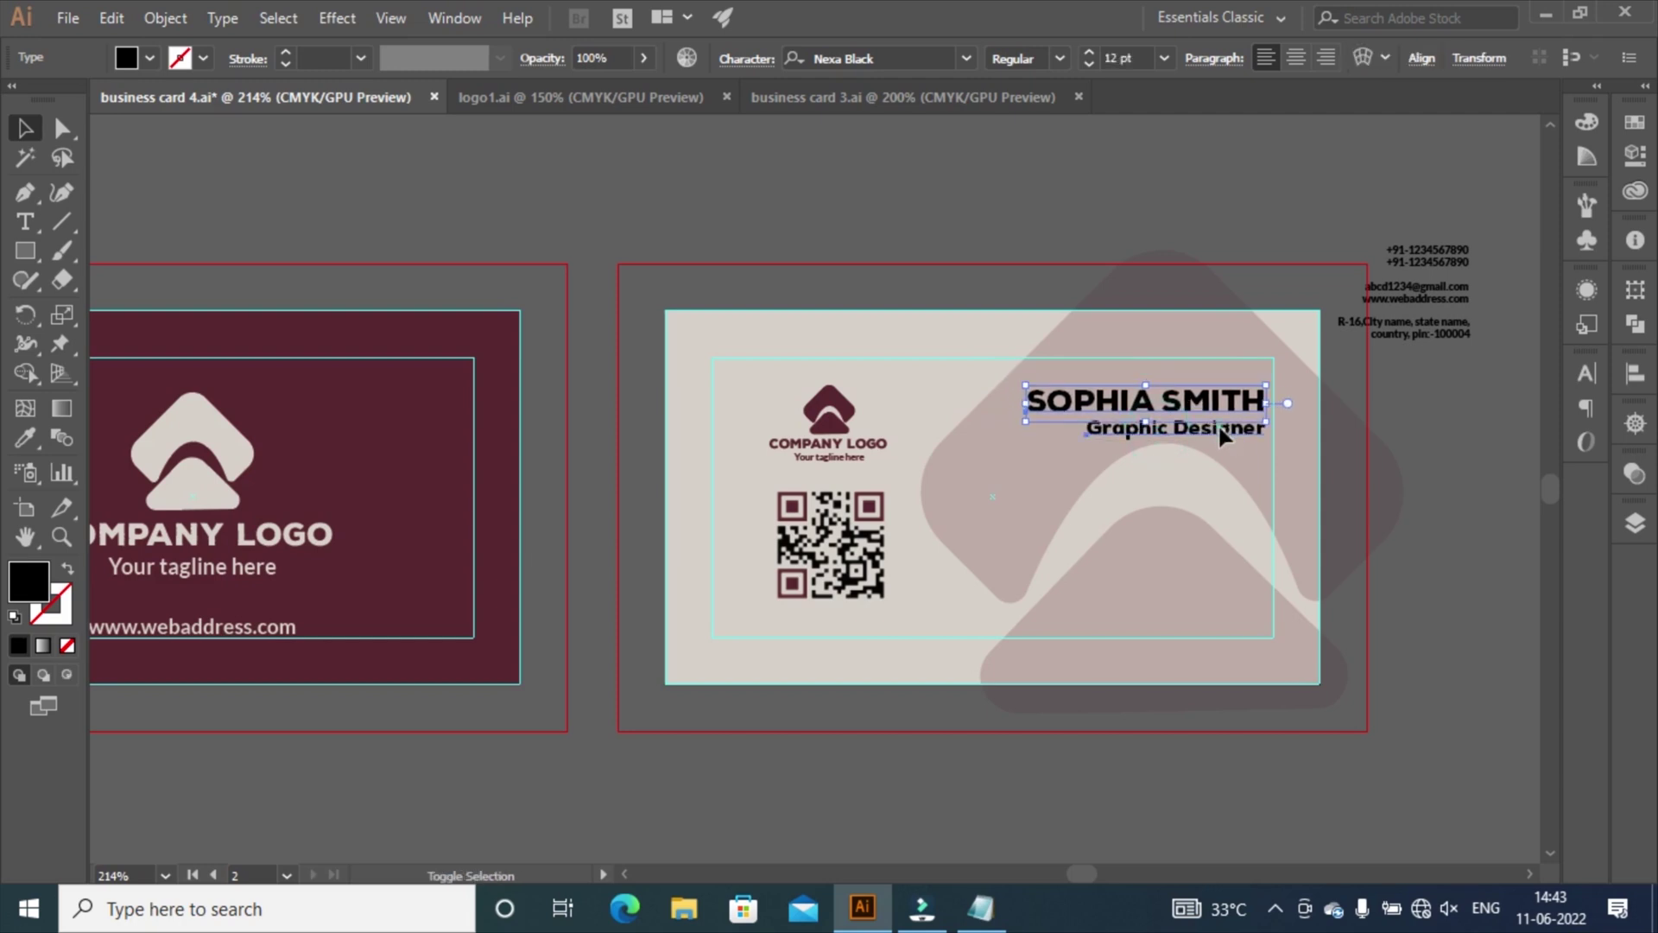
left_click(1220, 430, "shift")
key("Left")
key("Left")
key("Left")
key("Left")
key("Left")
key("Left")
key("Left")
key("Left")
key("Left")
key("Left")
key("Left")
key("Left")
key("Left")
key("Right")
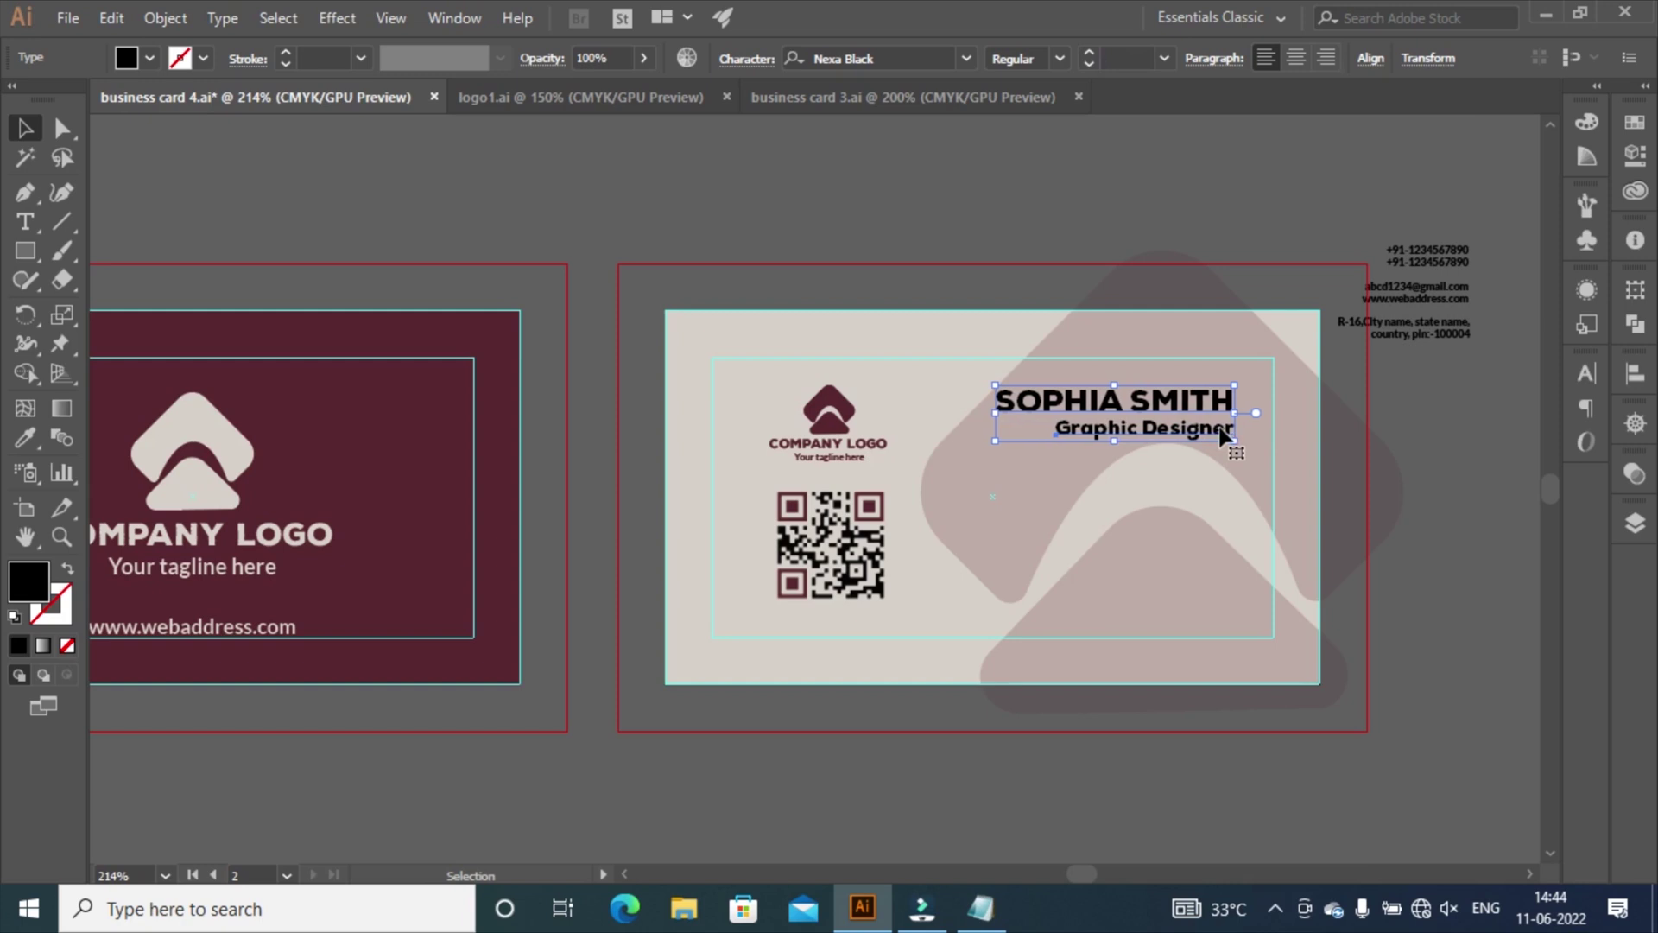
left_click(1356, 200)
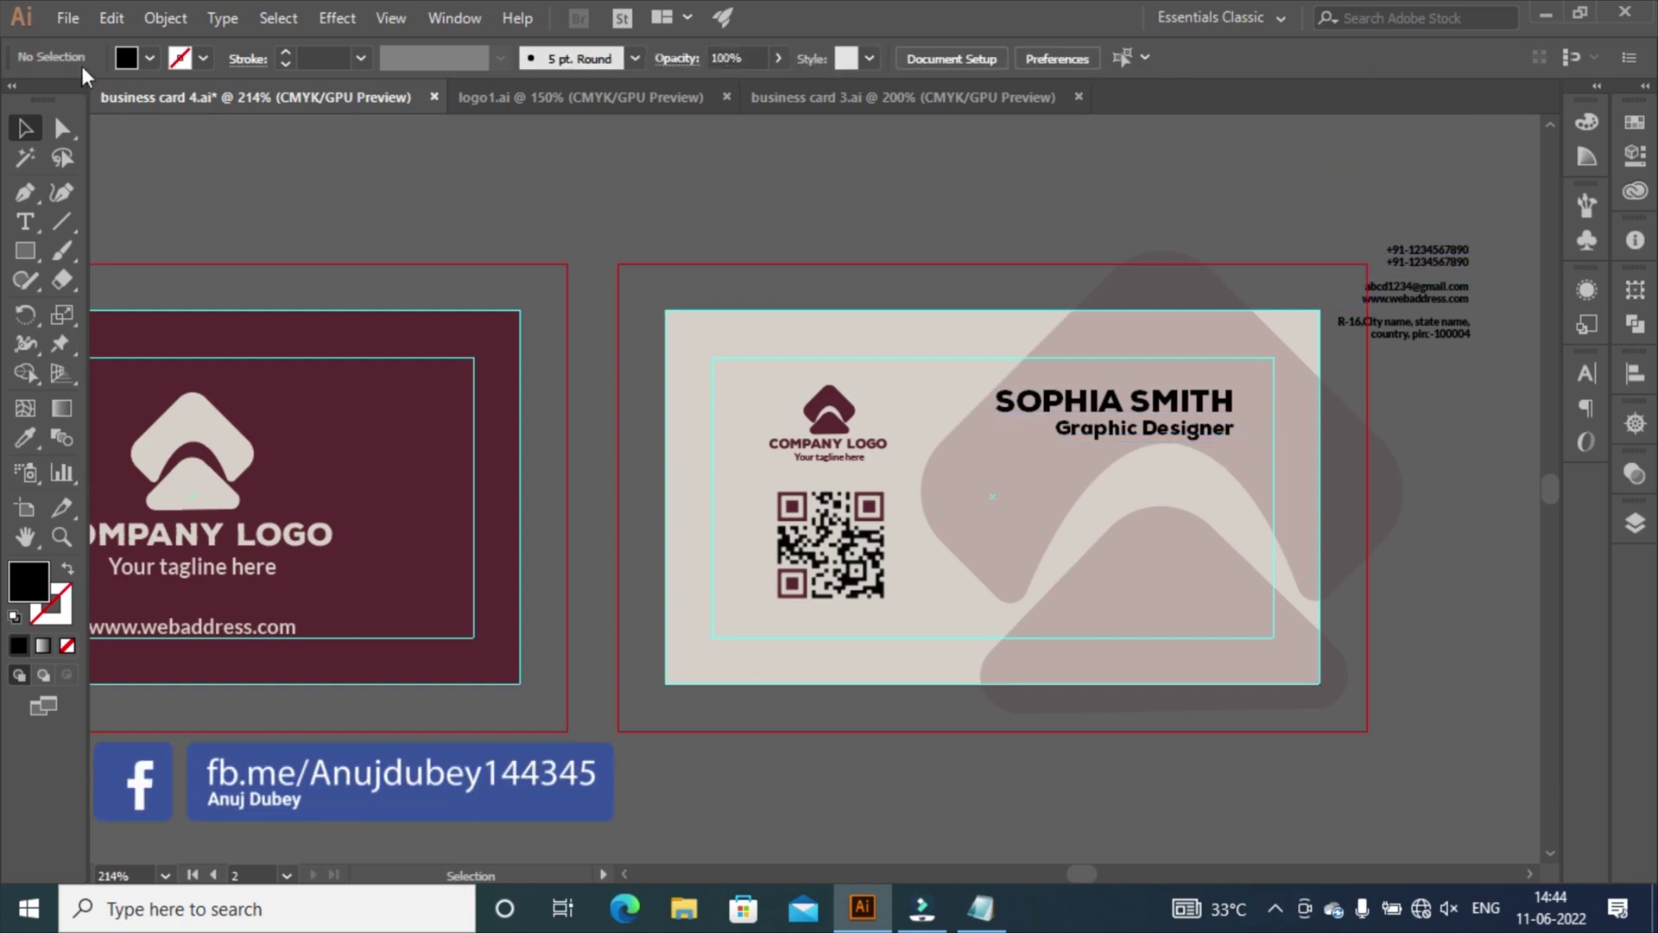
left_click(62, 18)
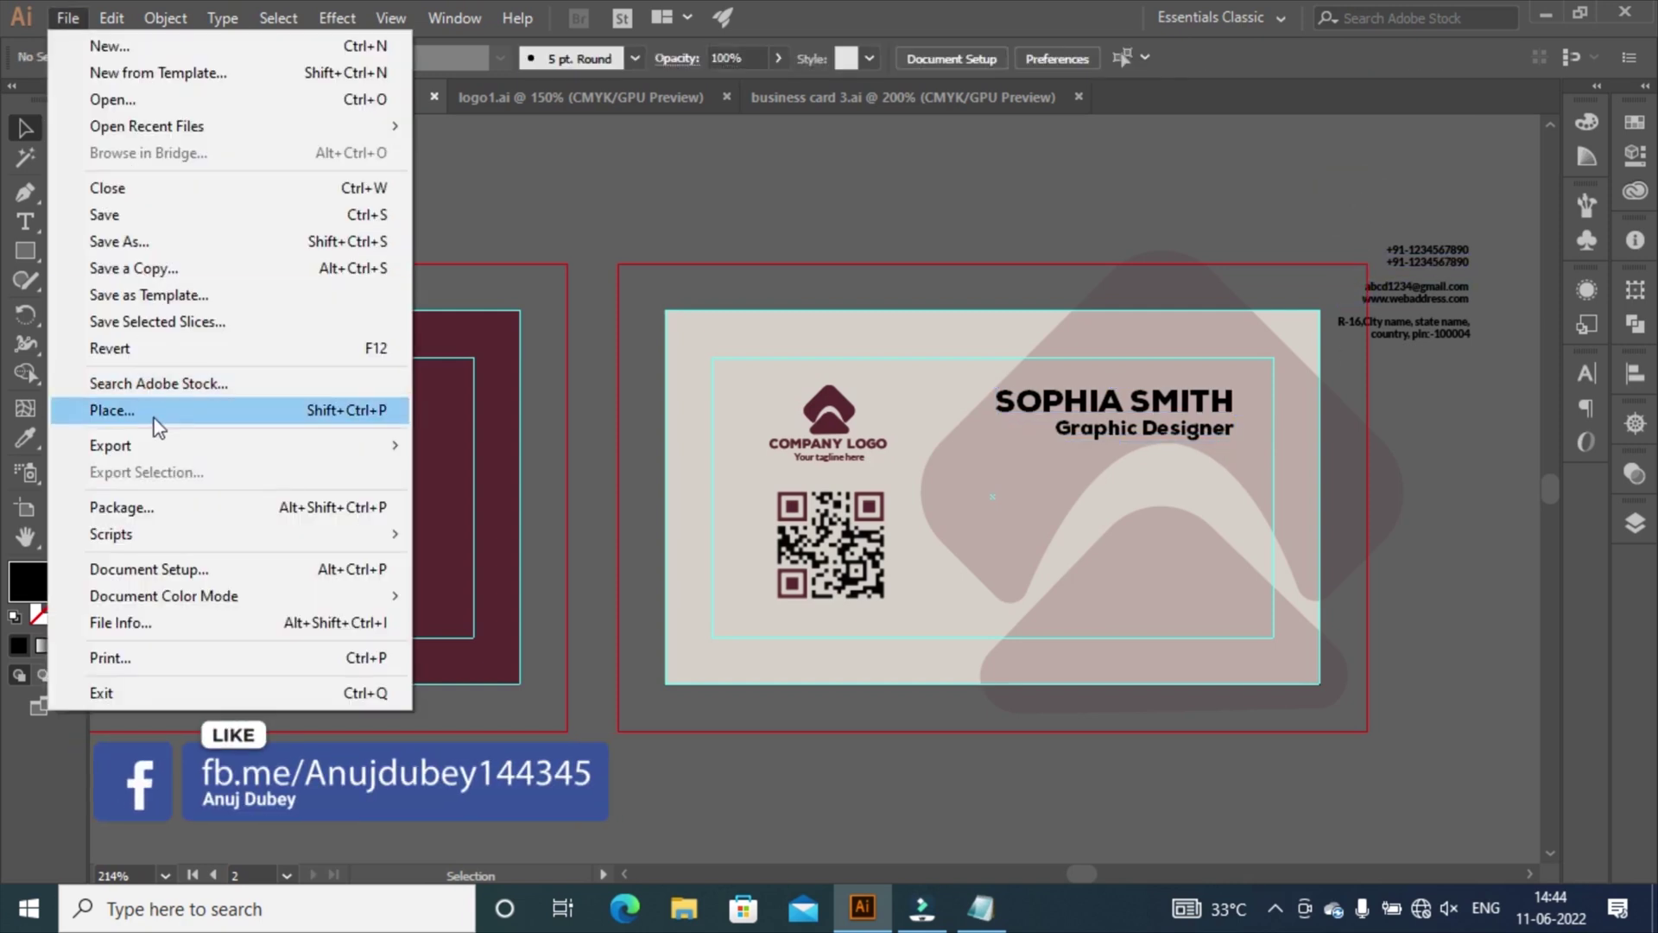
Place the phone icon PNG on the card just below the Graphic Designer title.
left_click(158, 427)
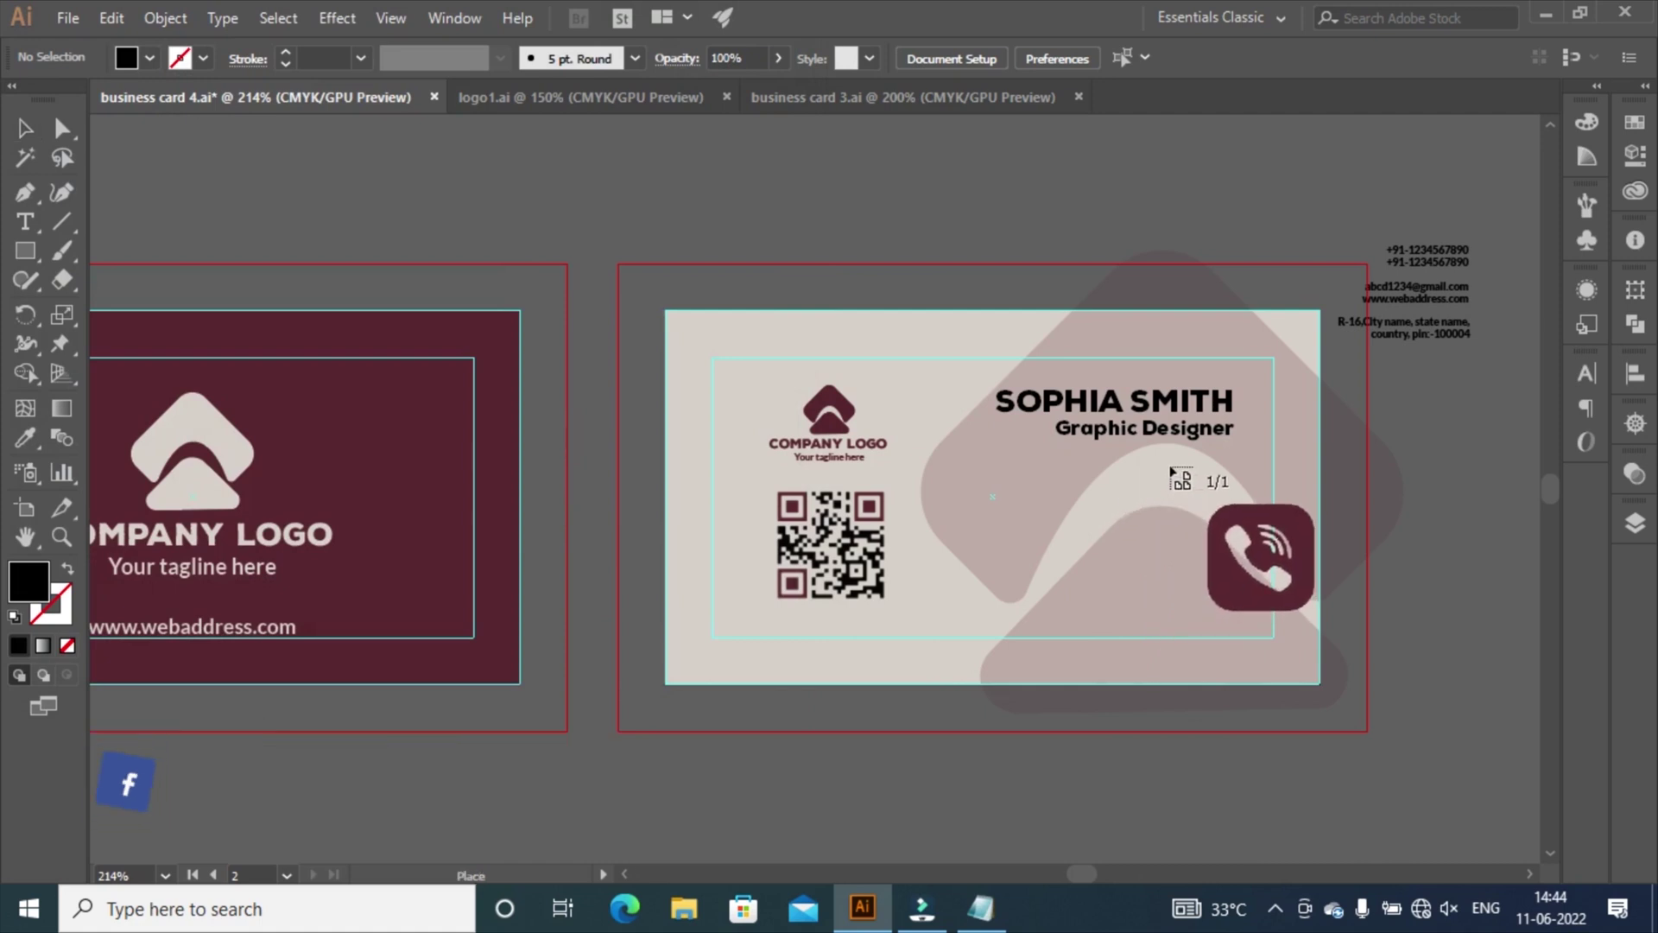
left_click_drag(1169, 461, 1207, 497)
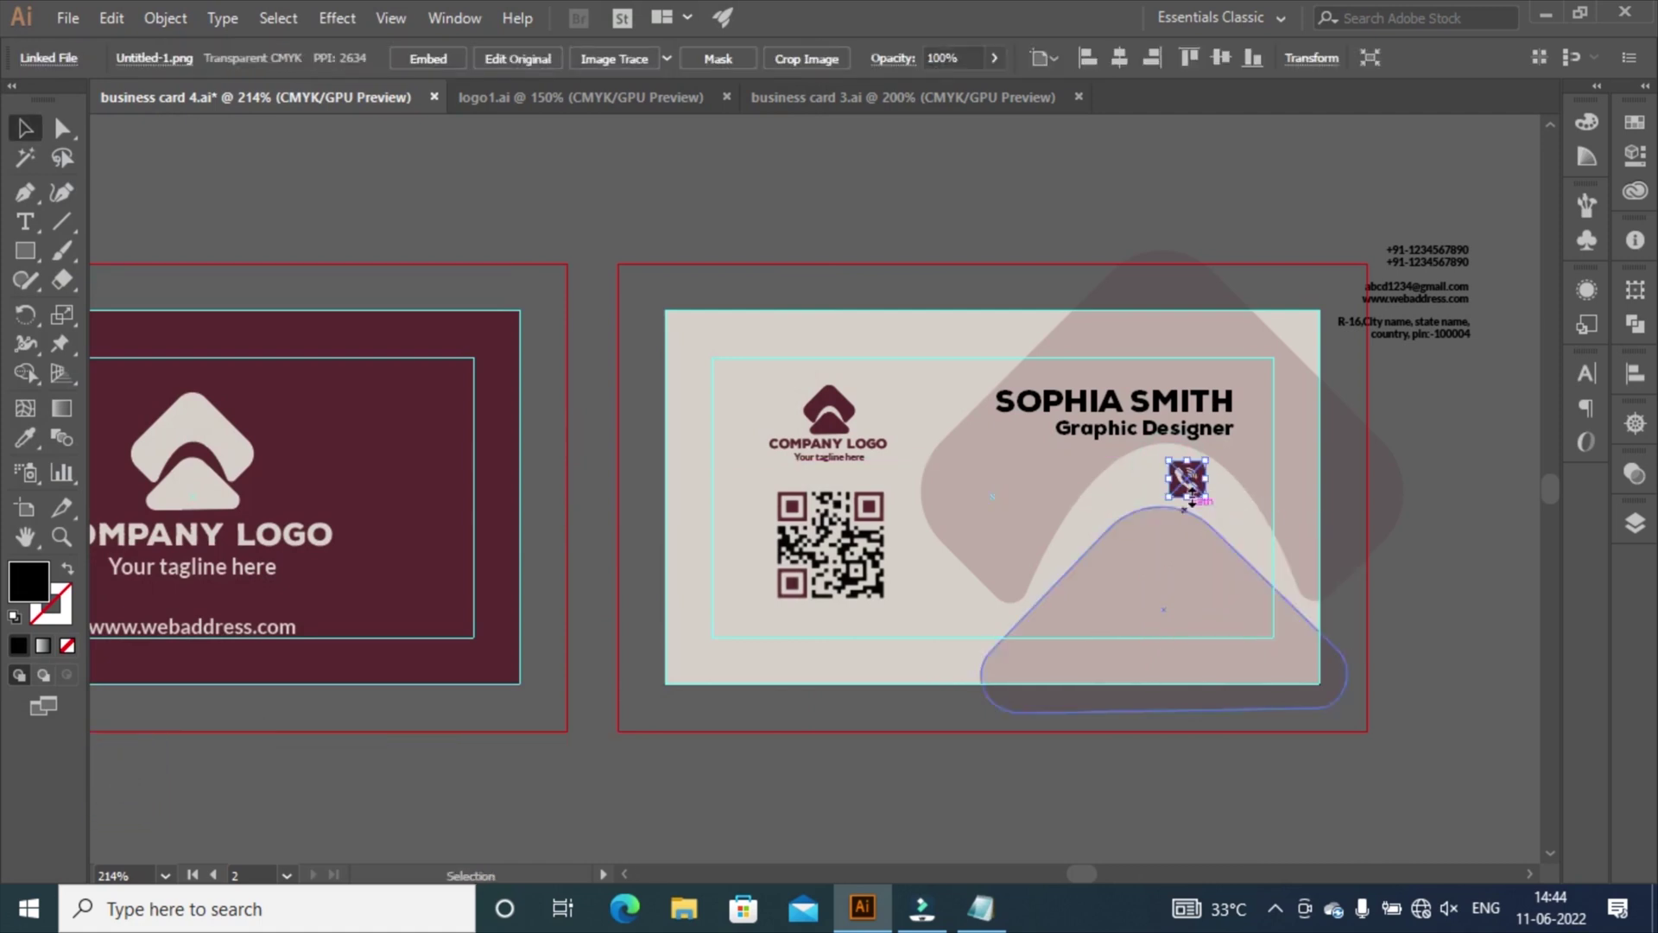
Resize the phone icon to 0.2 in wide with proportions constrained.
left_click(1646, 161)
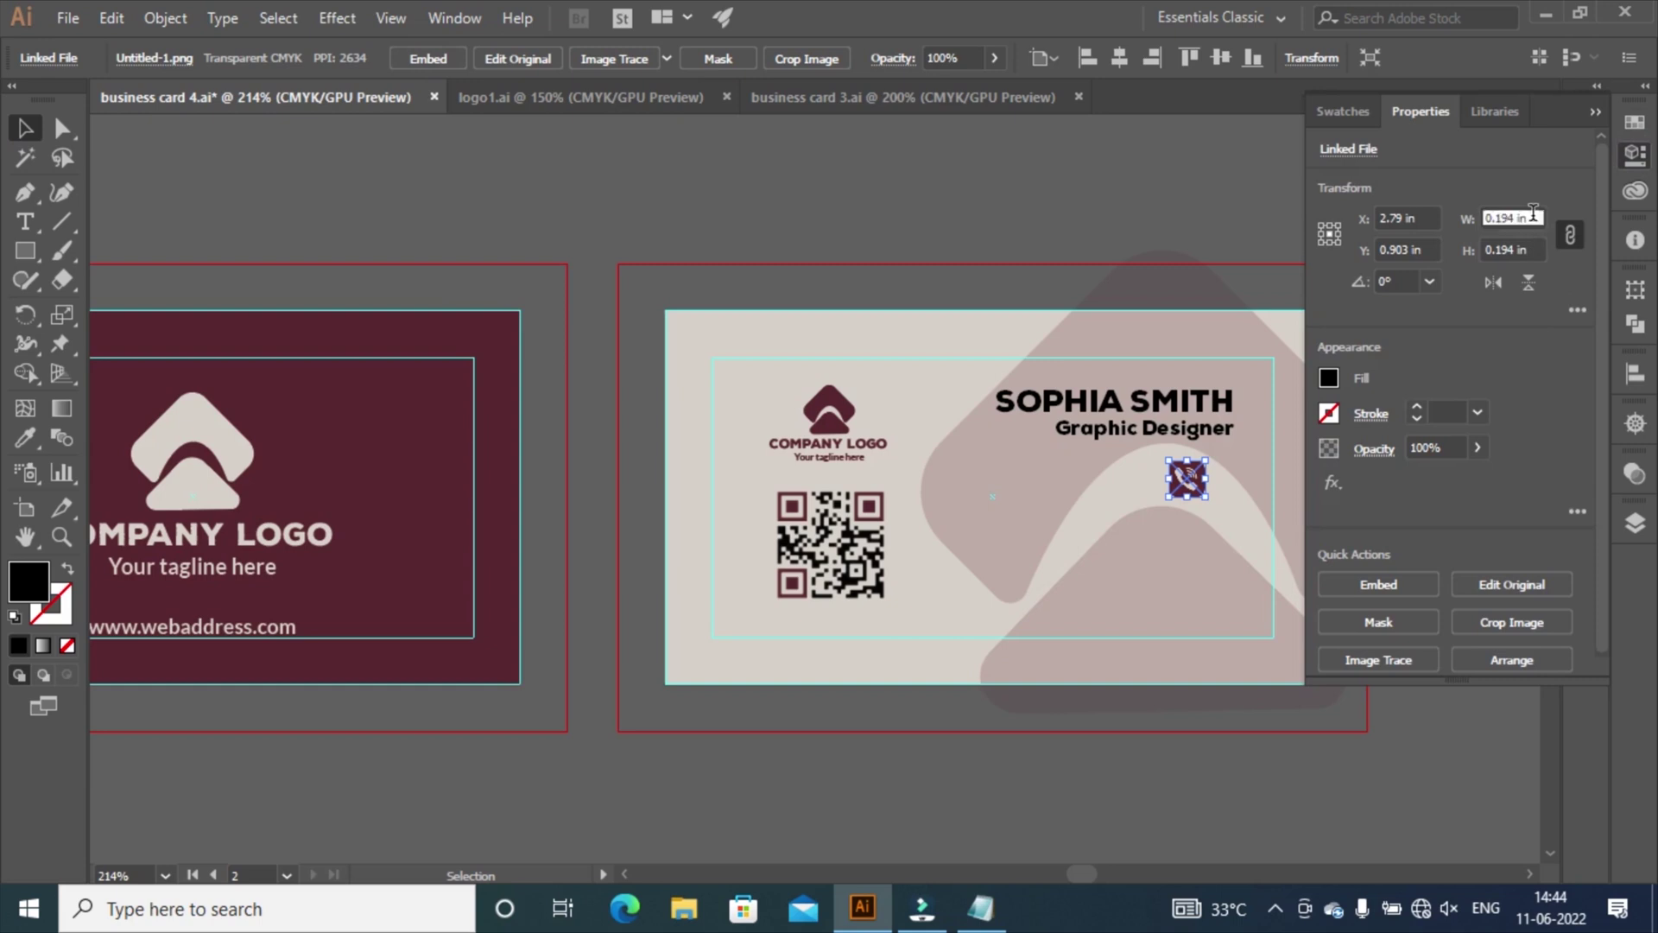
left_click(1533, 216)
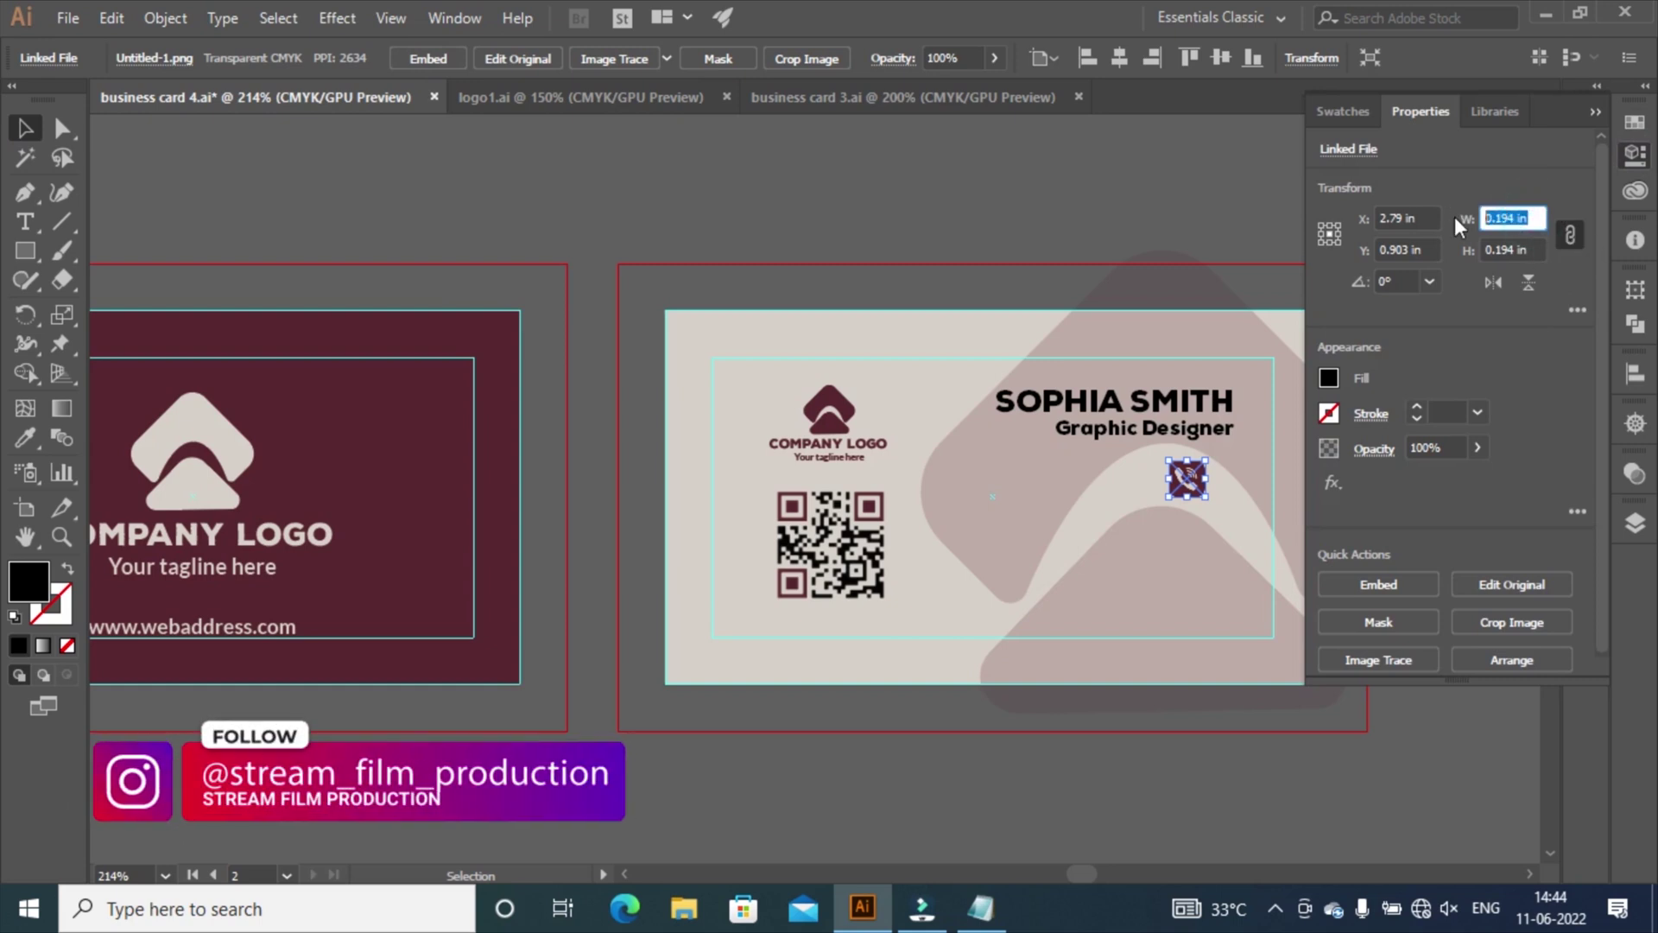
type("0.15")
key("Return")
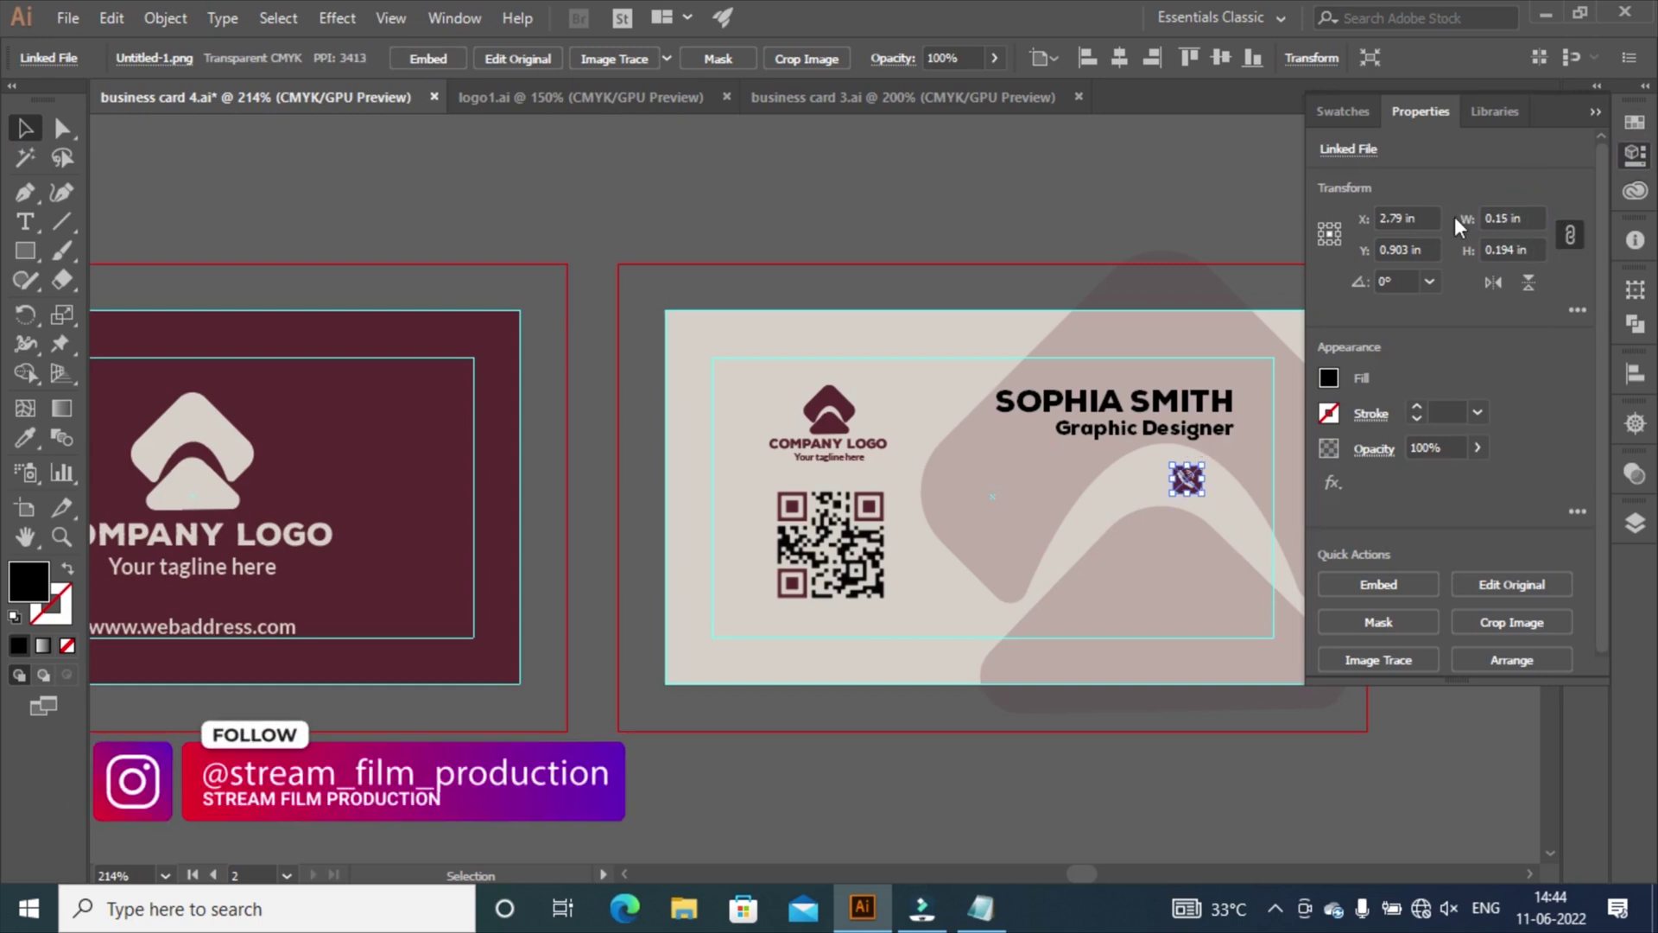
left_click(1507, 217)
type("0")
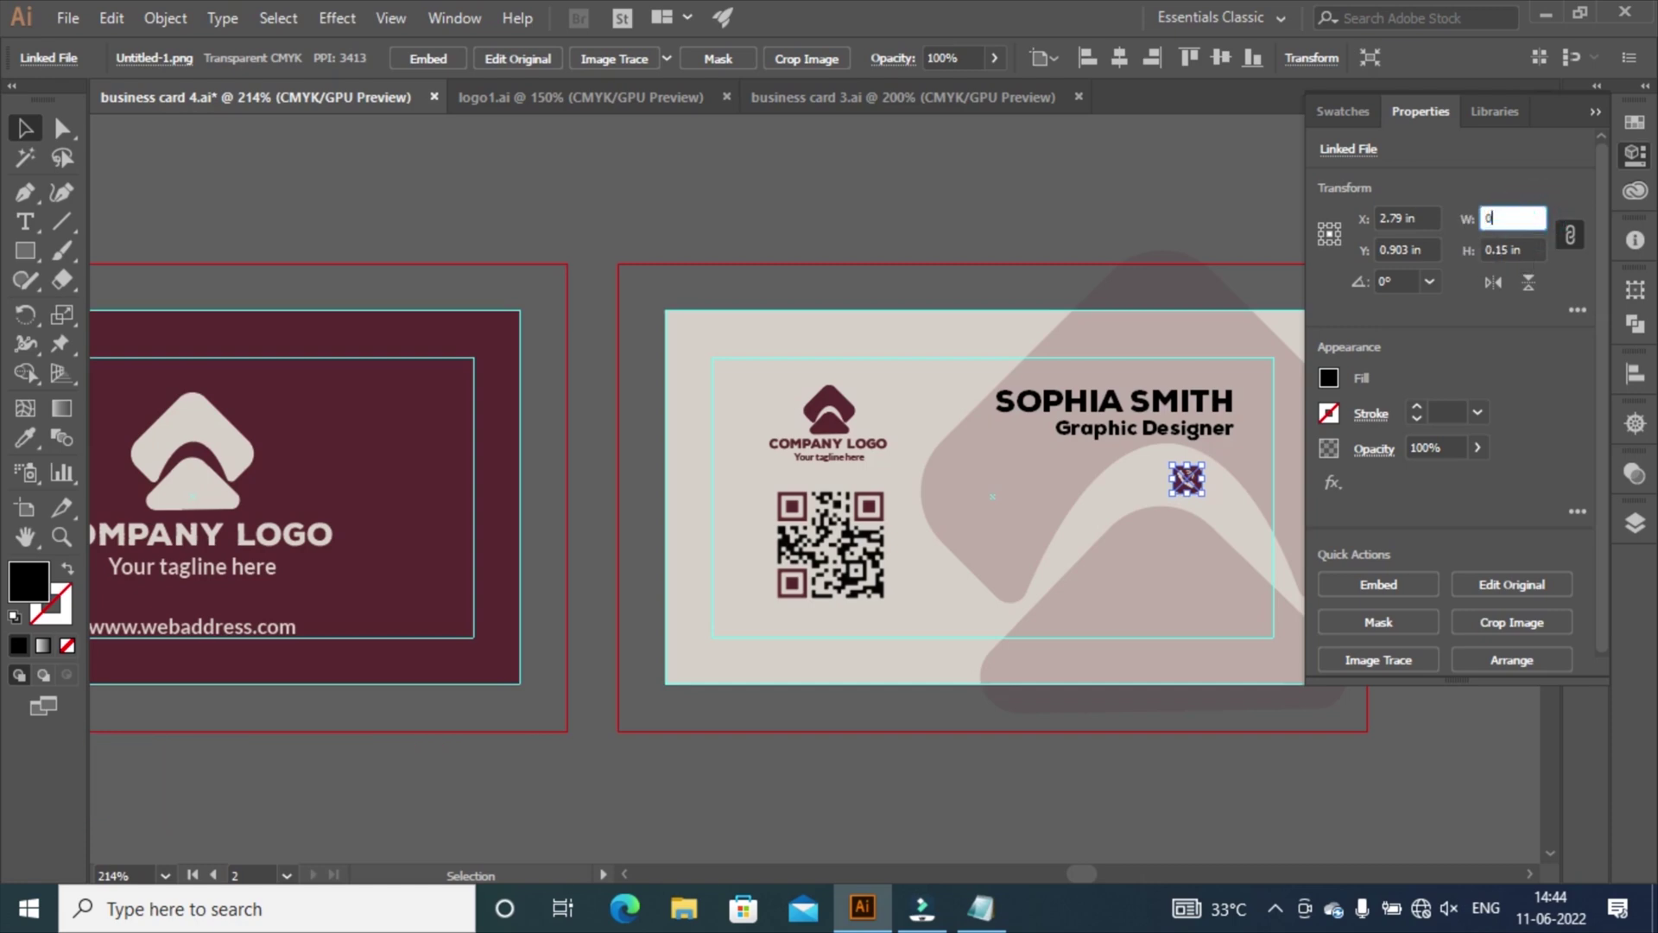
type(".2")
key("Return")
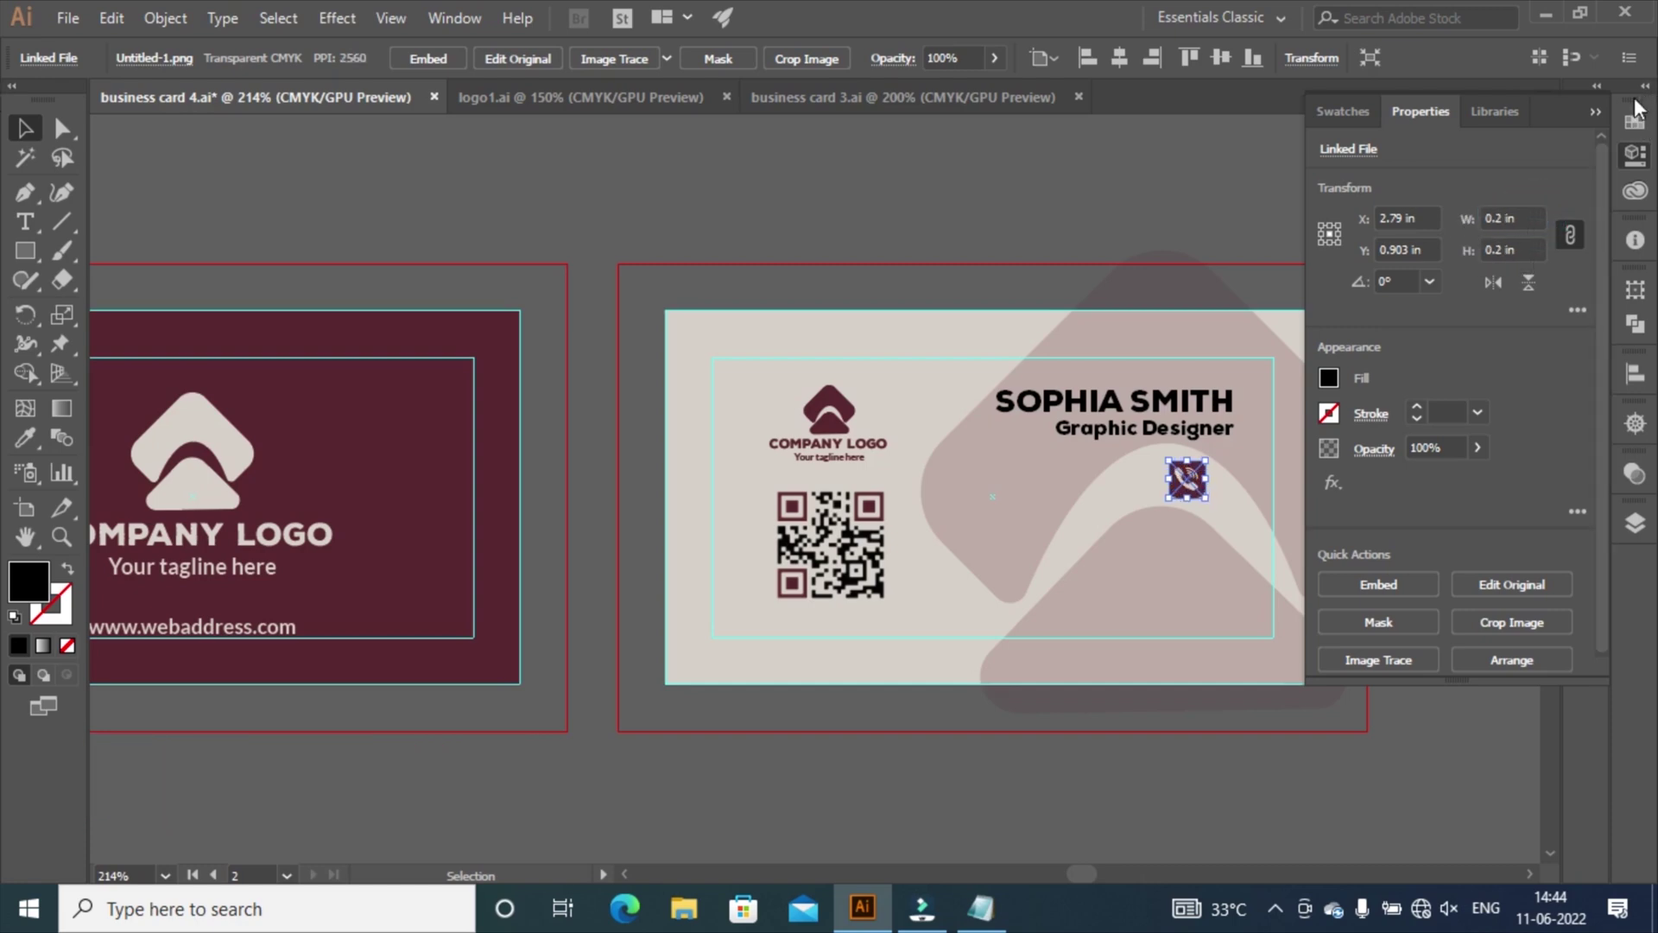
Embed the phone icon and nudge it into place beneath the title's right end.
left_click(1596, 109)
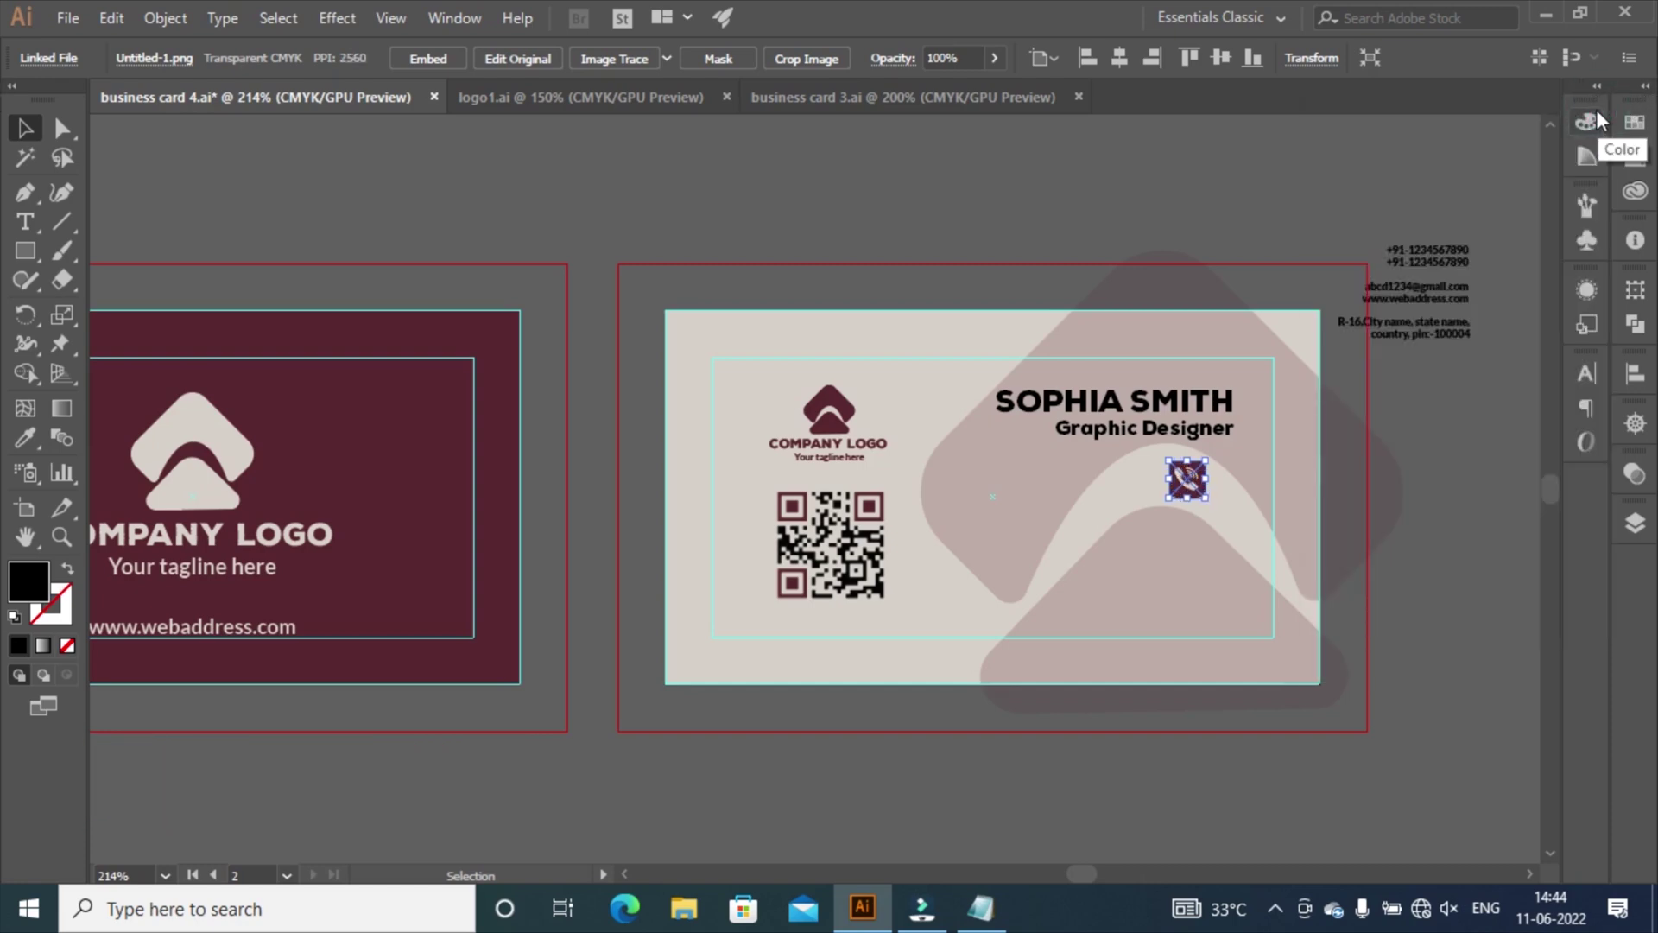
key("Right")
key("Right")
key("Right")
key("Right")
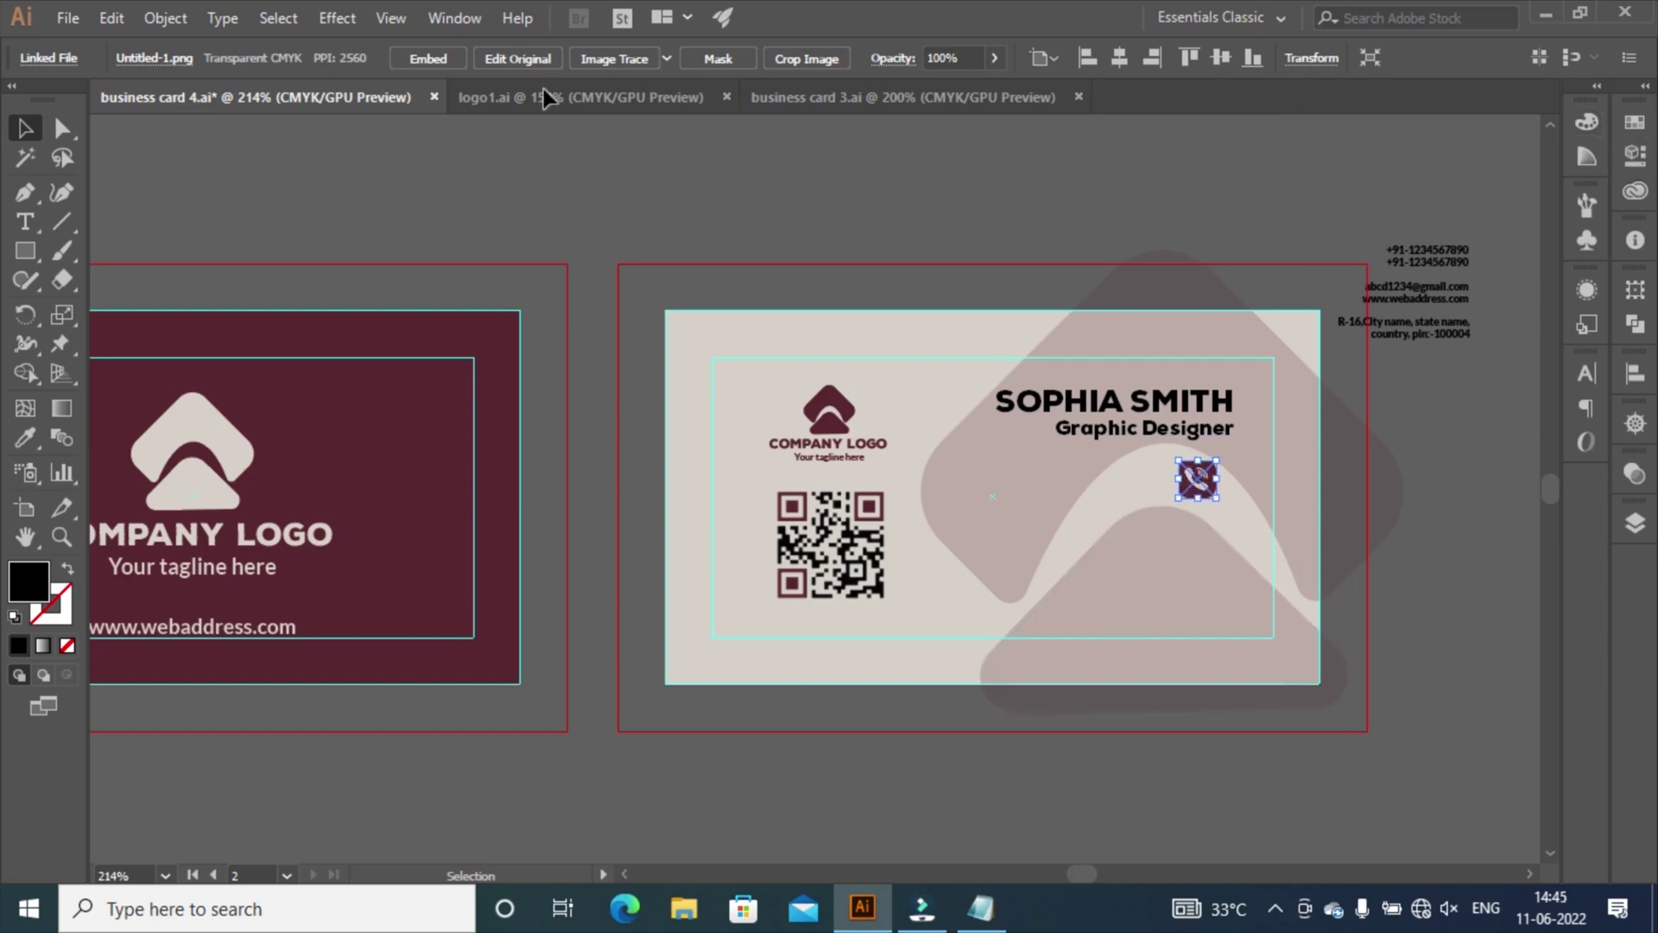
left_click(429, 59)
key("ctrl+plus")
key("ctrl+plus")
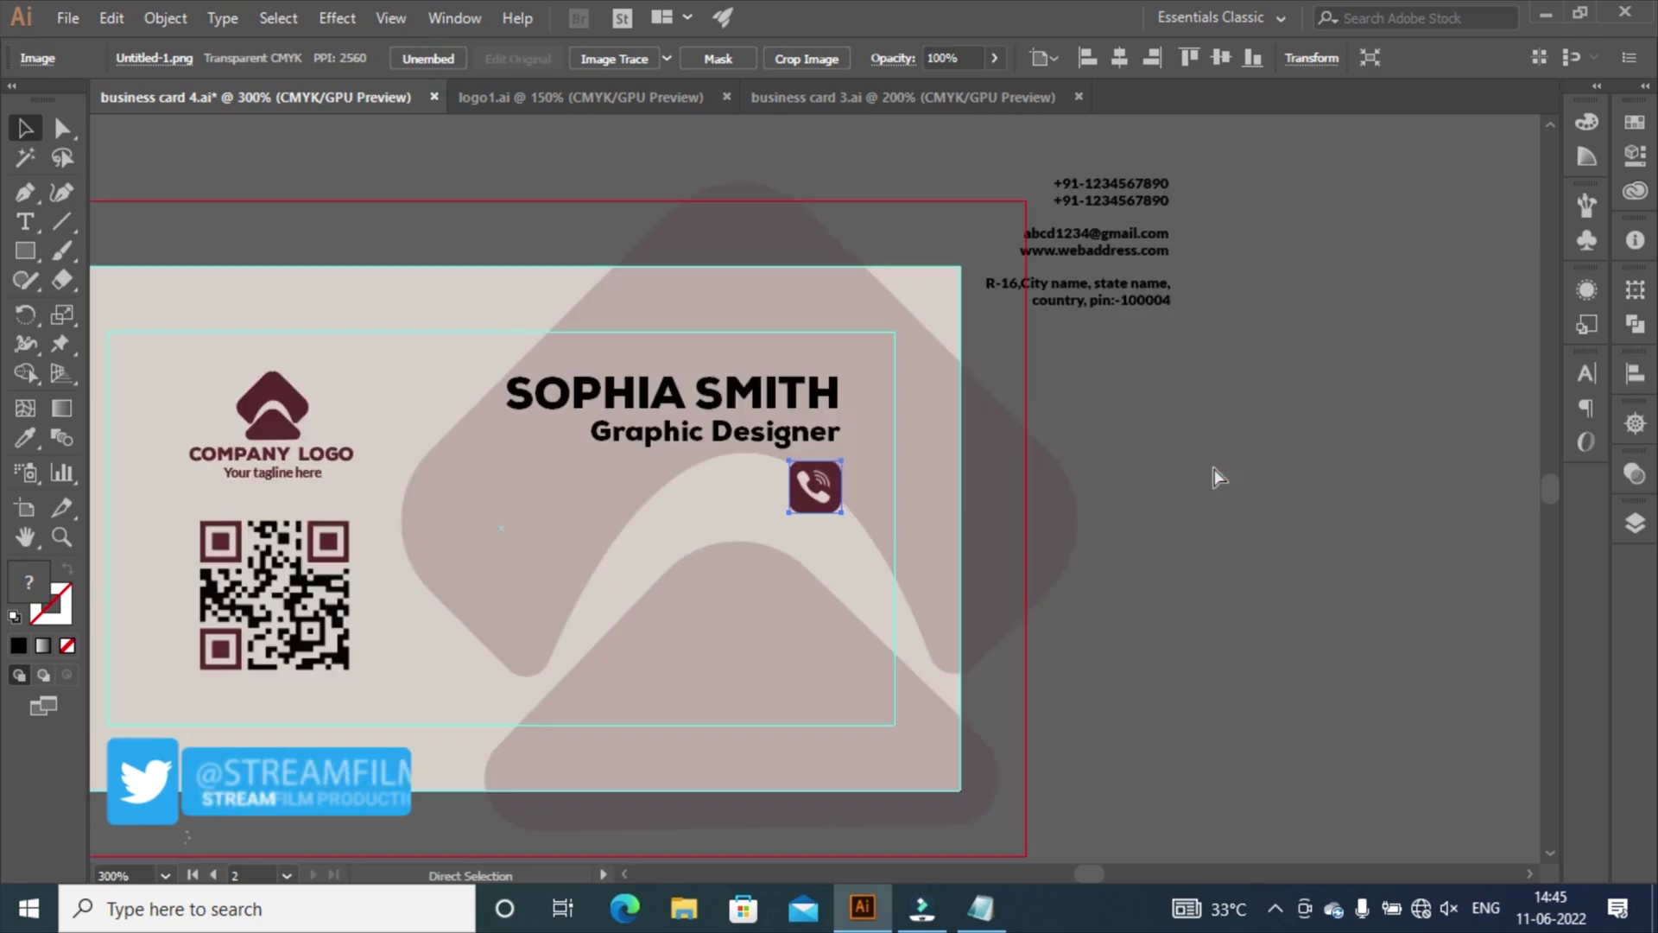
mouse_move(813, 489)
left_mouse_down()
mouse_move(822, 510)
mouse_move(828, 498)
left_mouse_up()
Duplicate the phone icon into the middle and lower icon slots below it.
left_click(1241, 433)
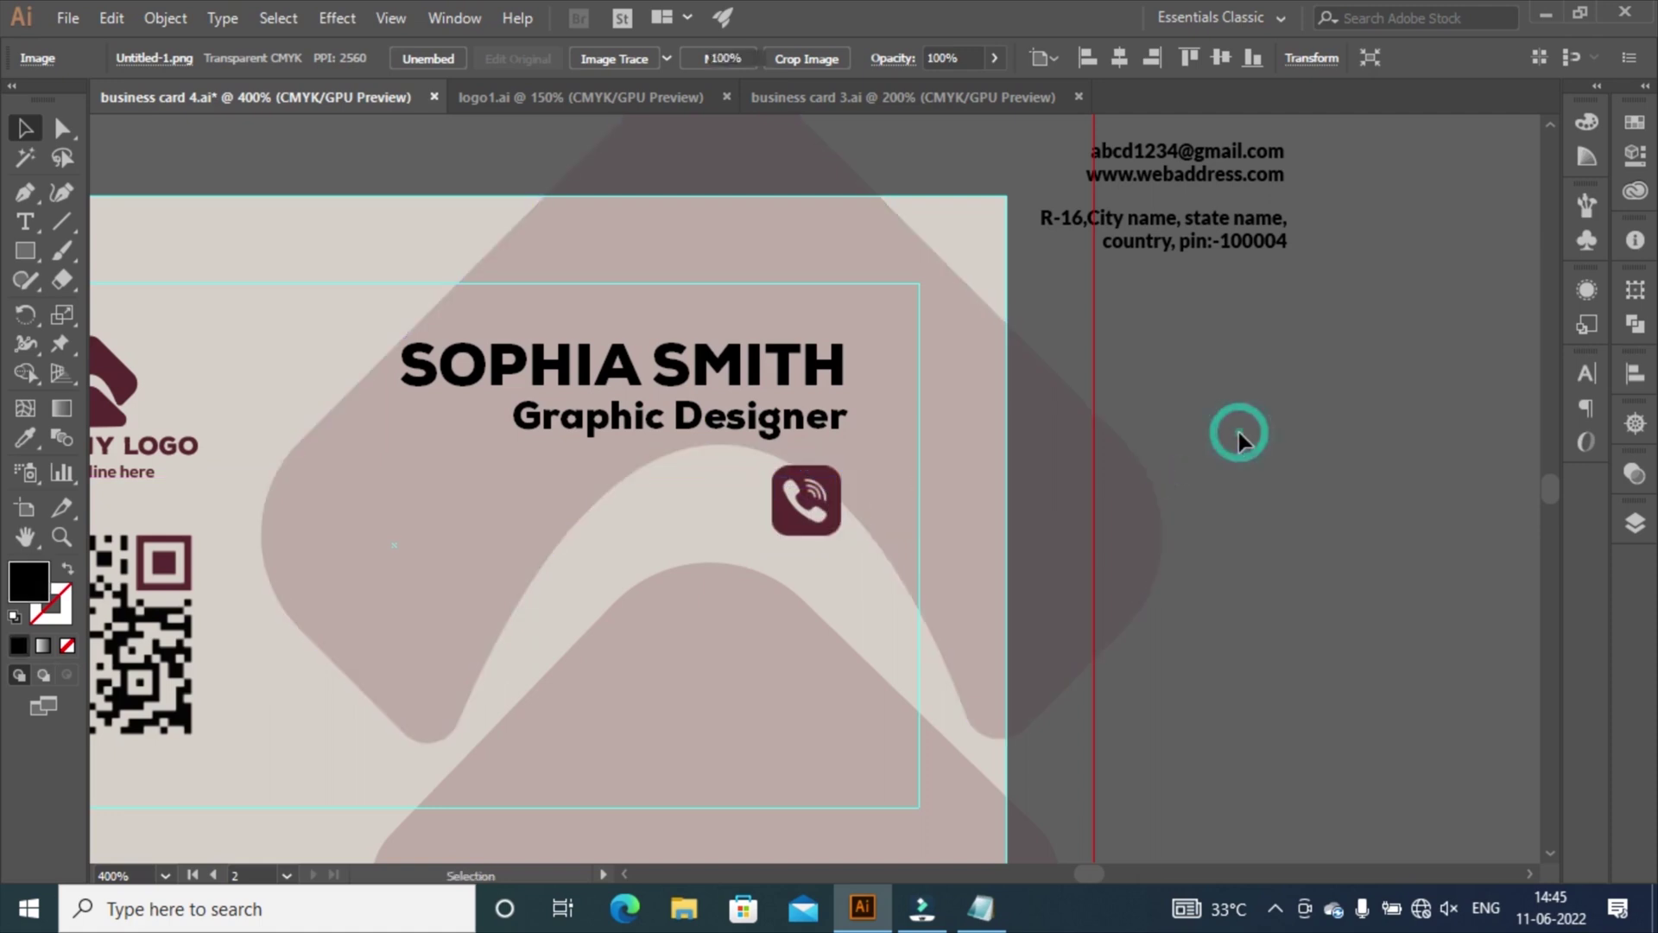
left_click(822, 510)
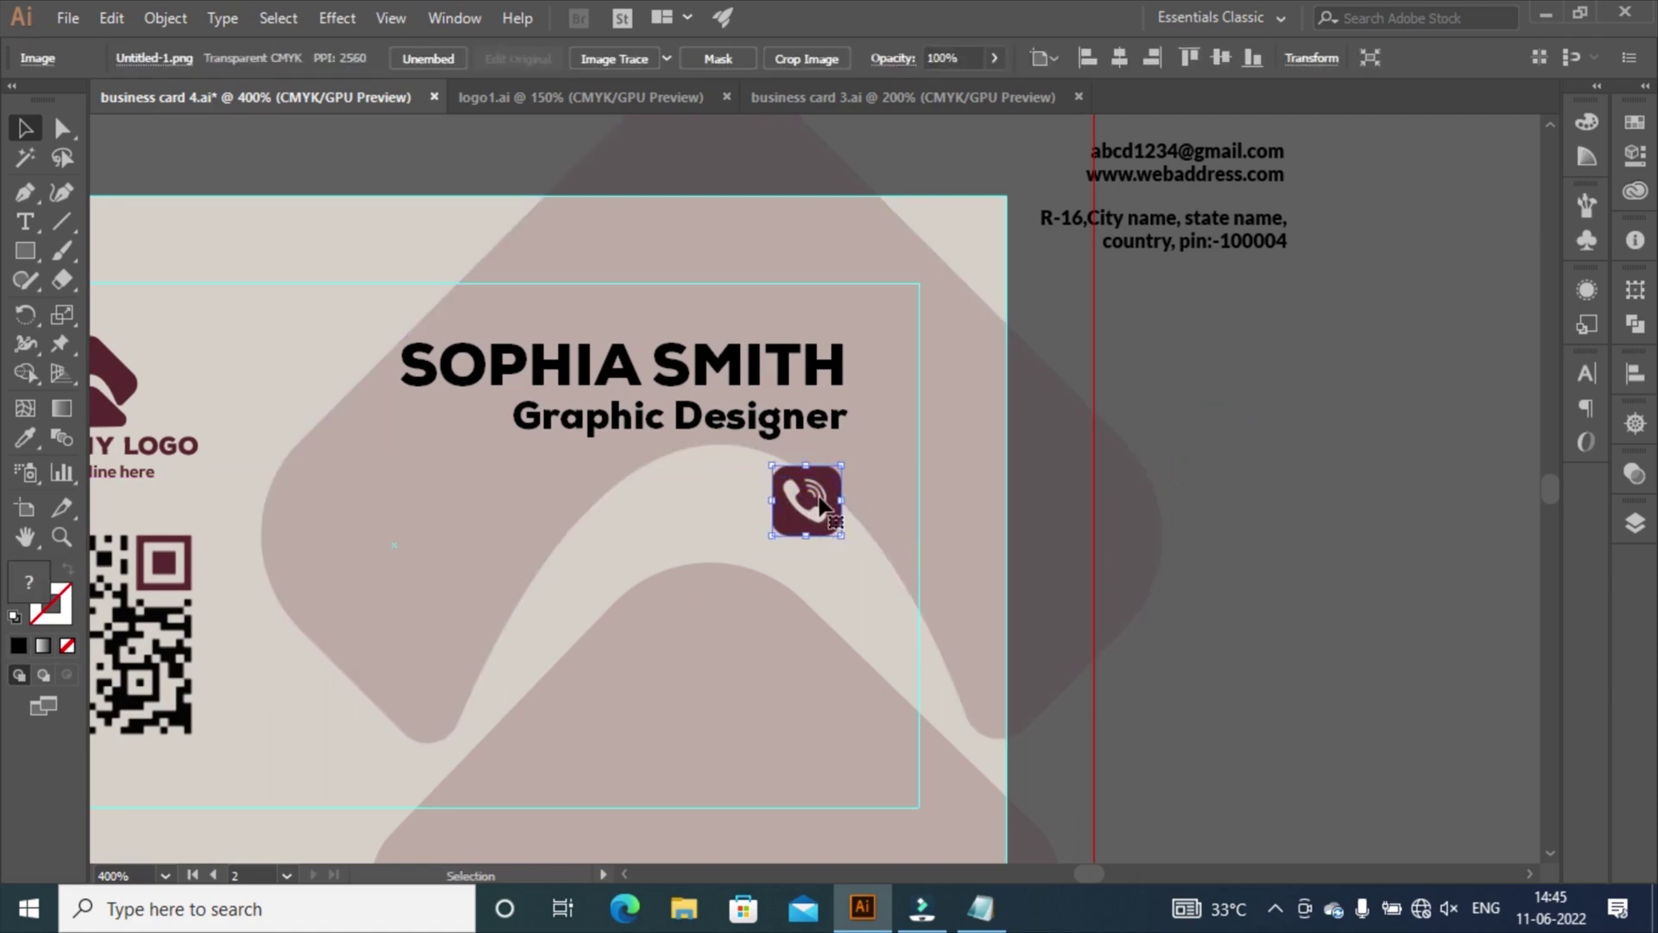
left_click_drag(820, 503, 821, 720)
left_click(1218, 485)
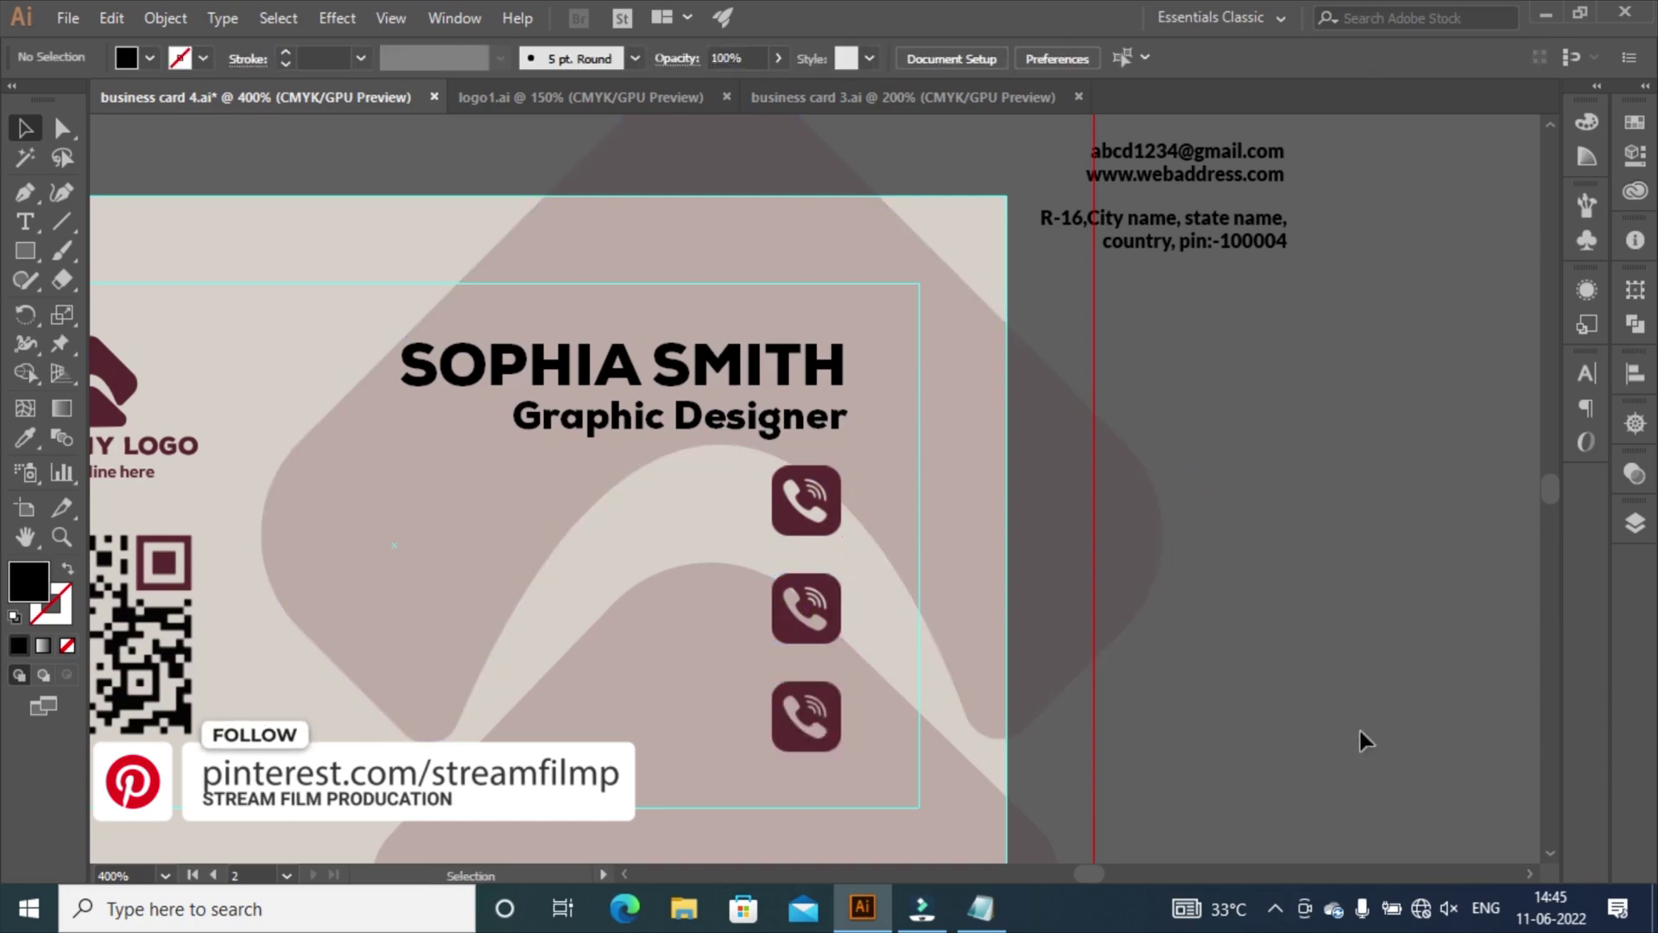
Place web.png in the middle slot and delete the old phone image there in Layers.
left_click(65, 13)
left_click(153, 411)
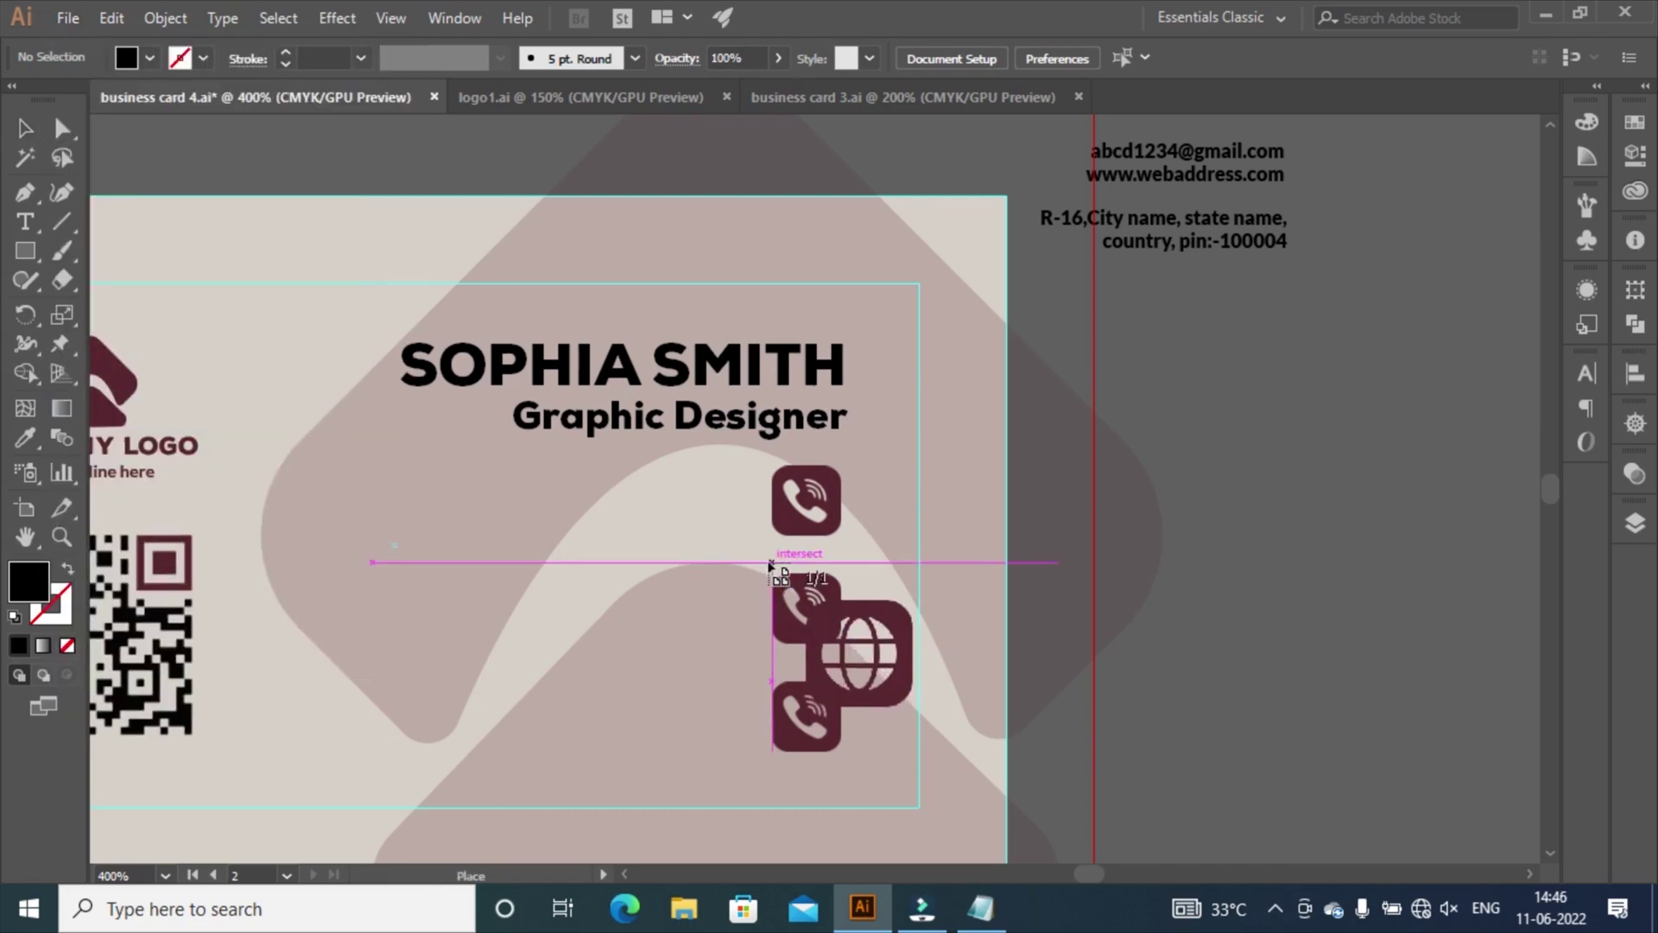
left_click(834, 634)
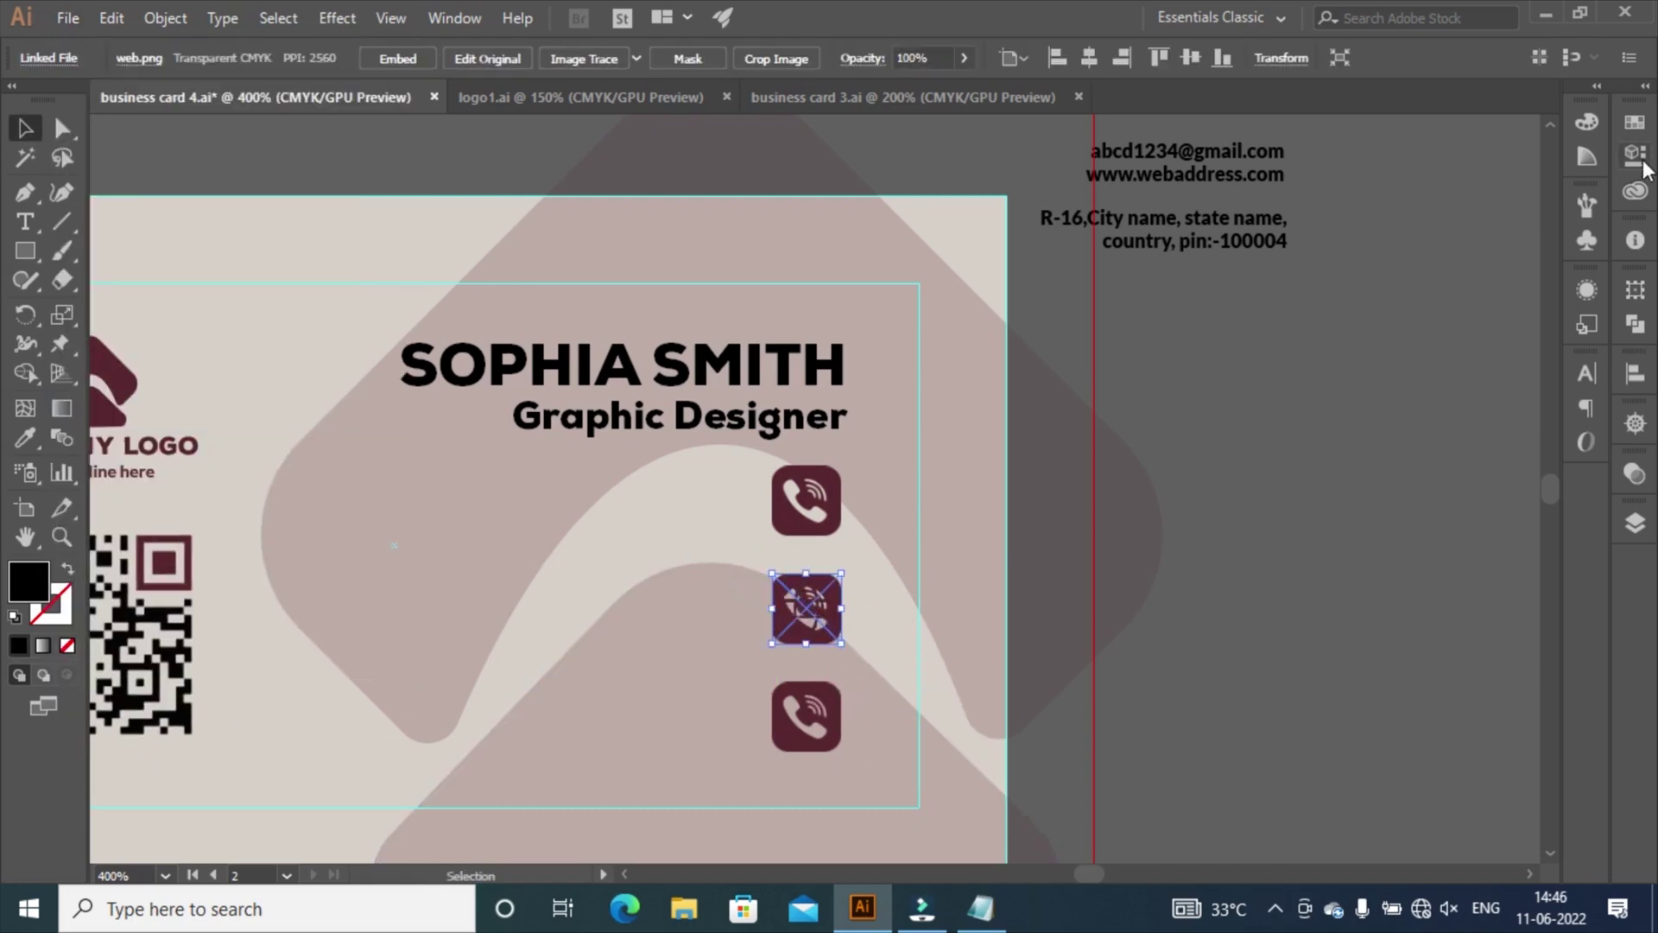
left_click(1635, 155)
left_click(1207, 622)
right_click(814, 620)
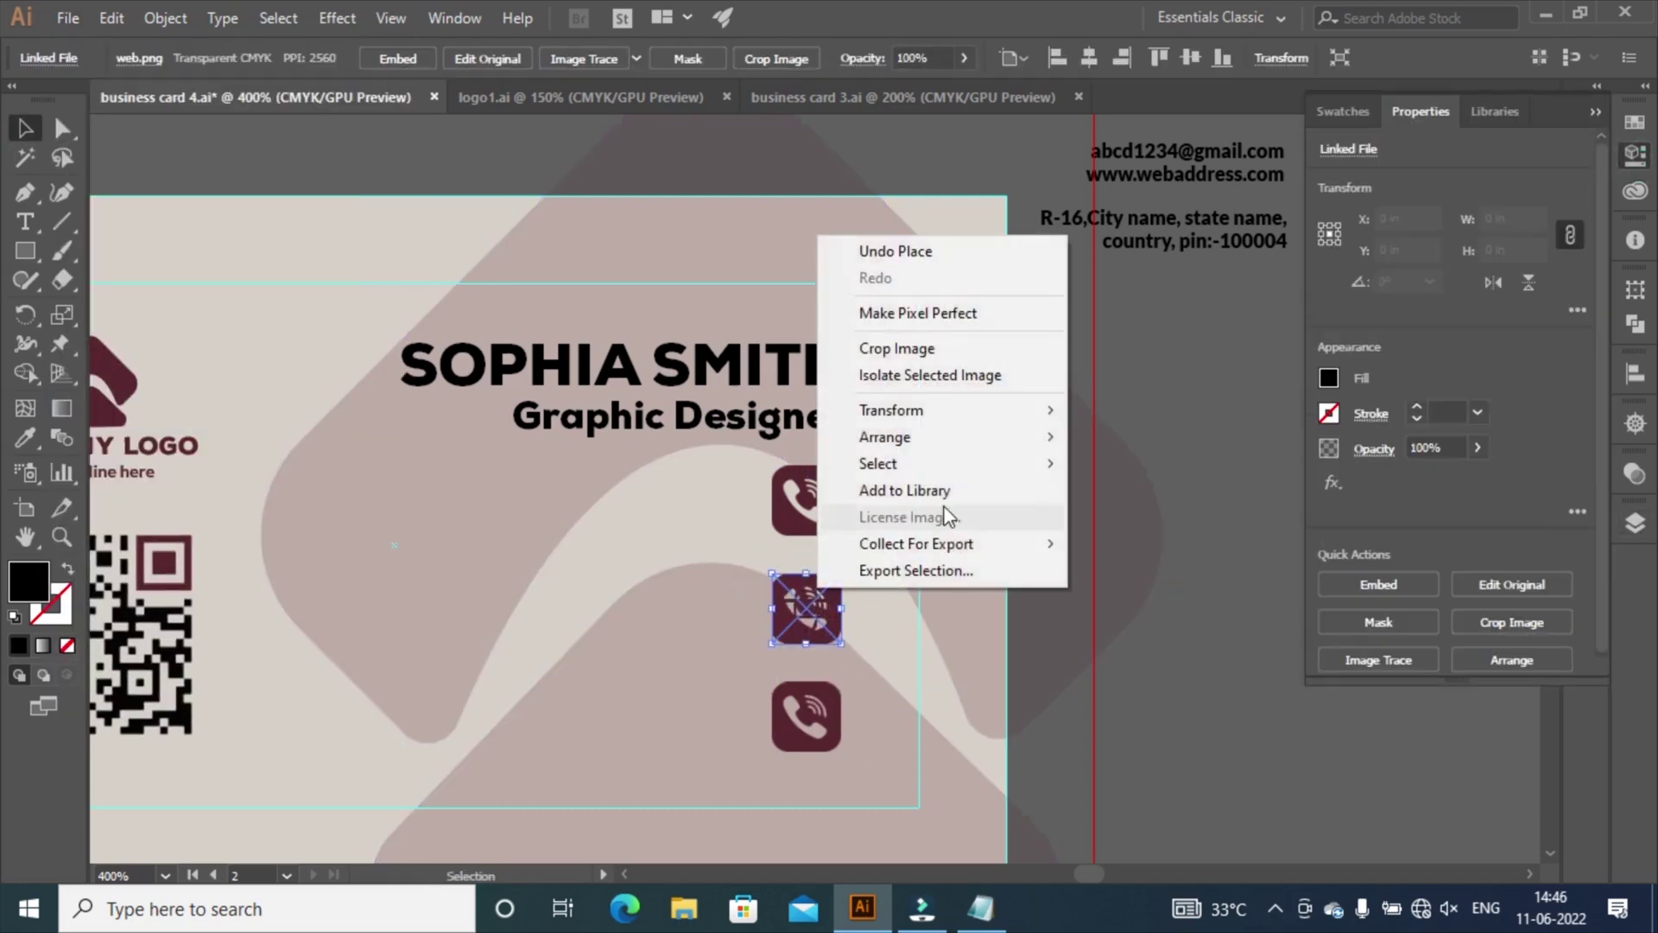
left_click(1202, 745)
left_click(1204, 747)
left_click(1636, 523)
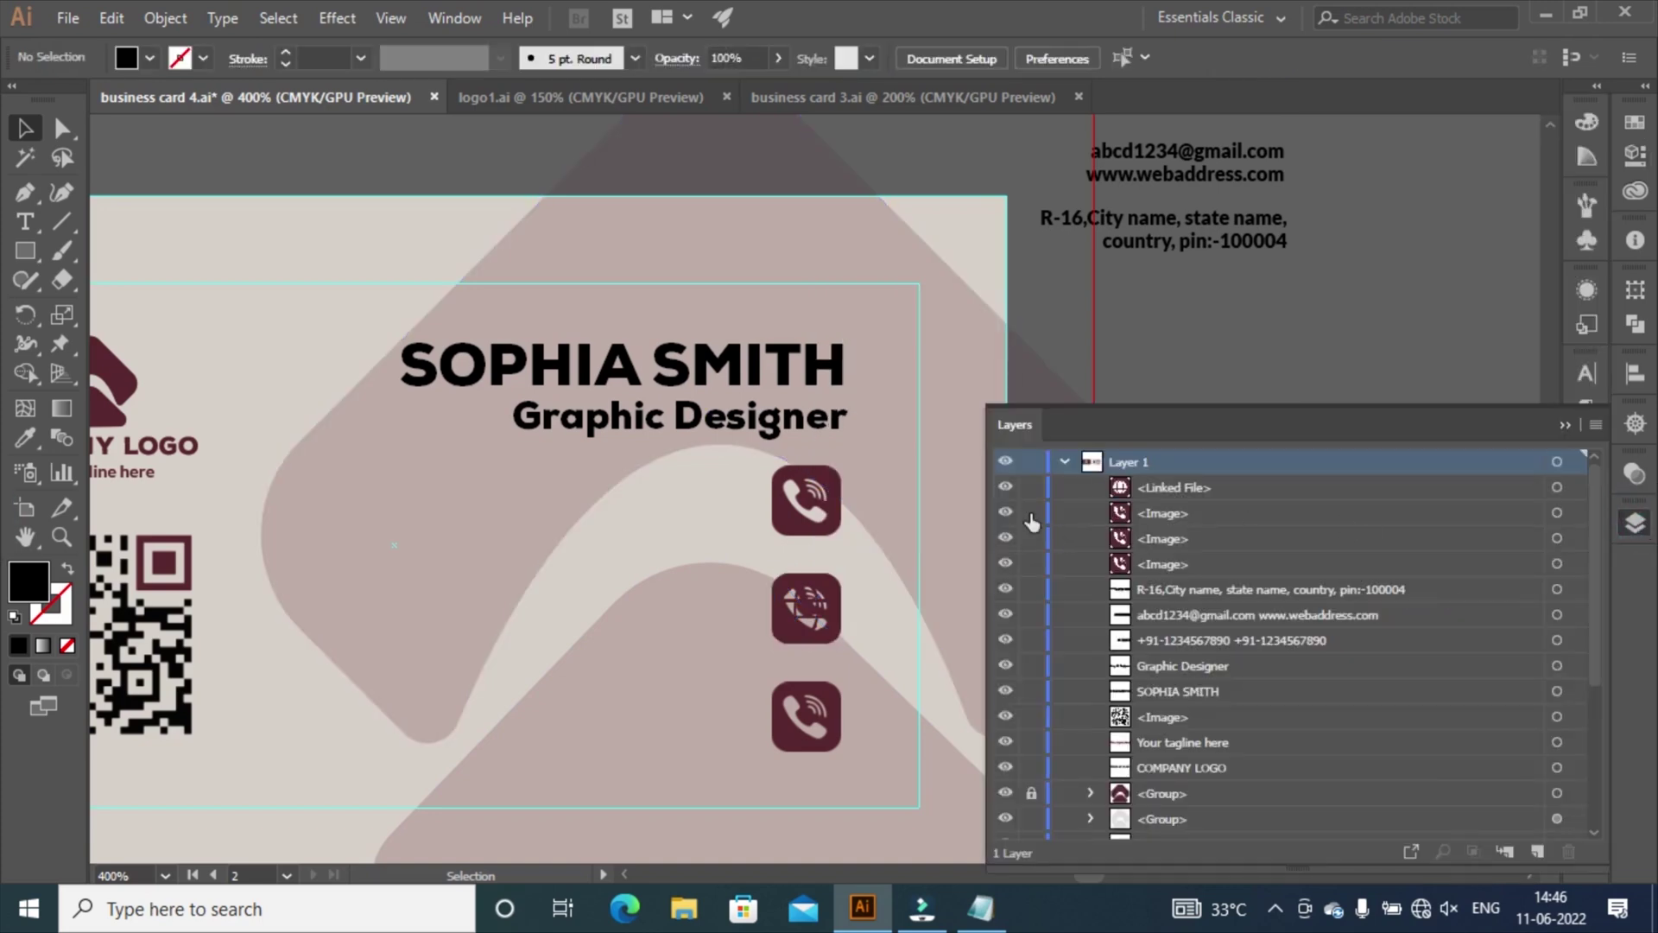
left_click(1007, 538)
left_click(1007, 538)
left_click(1162, 538)
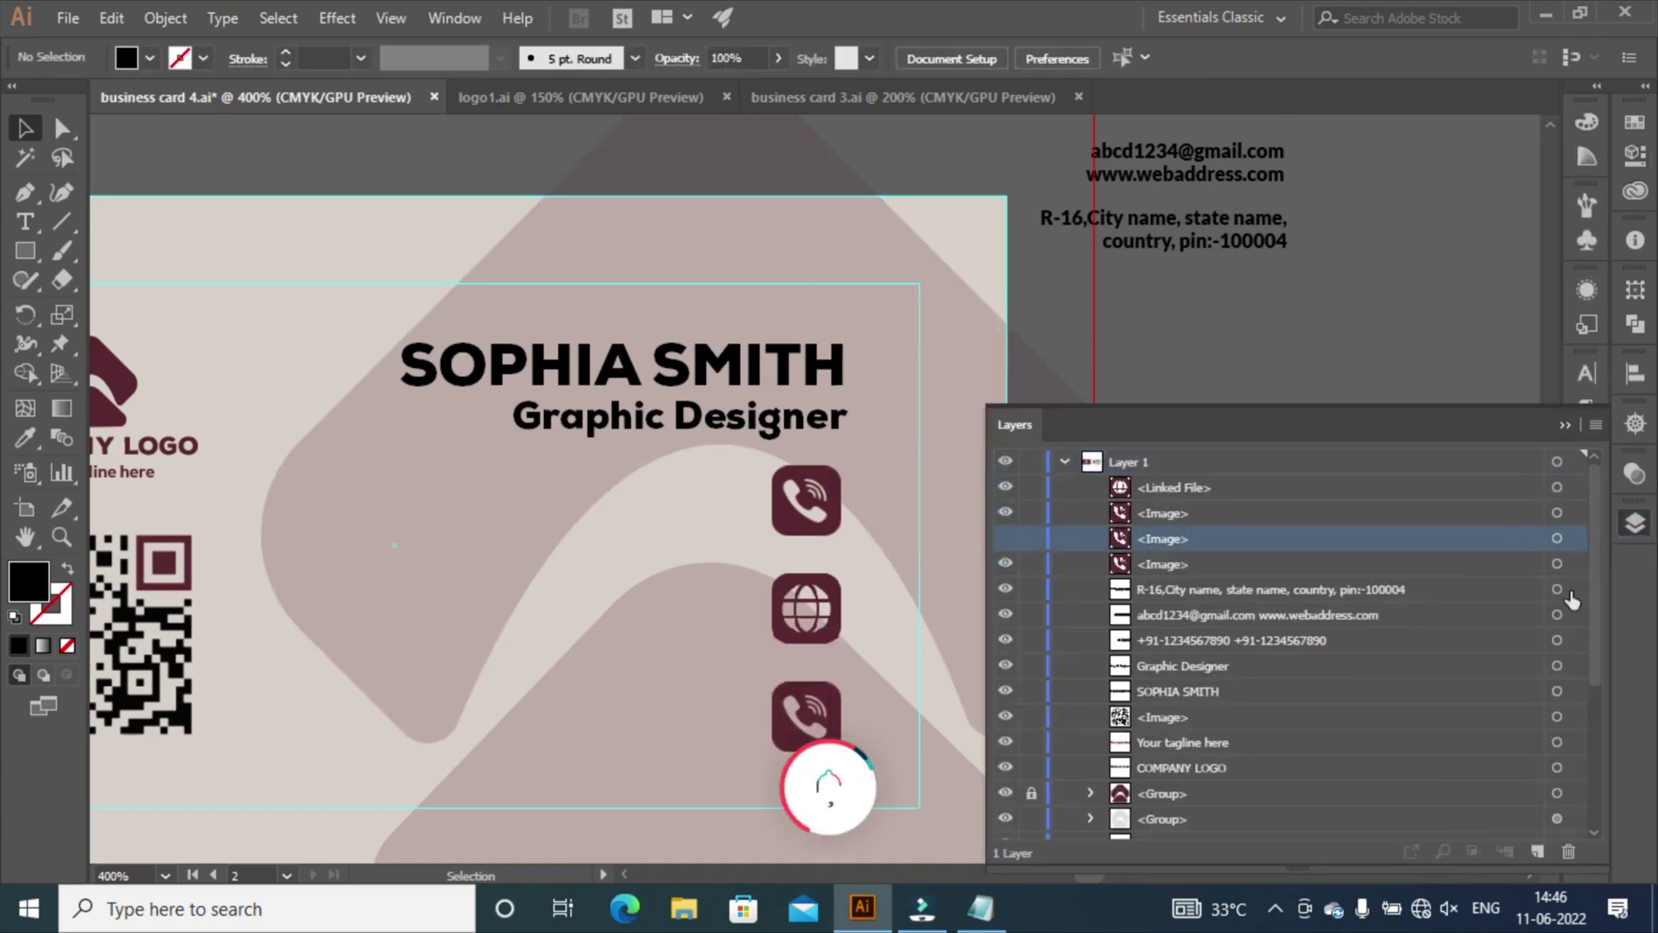
left_click(1569, 852)
Place location.png in the lower slot and delete the old phone image beneath it.
left_click(68, 17)
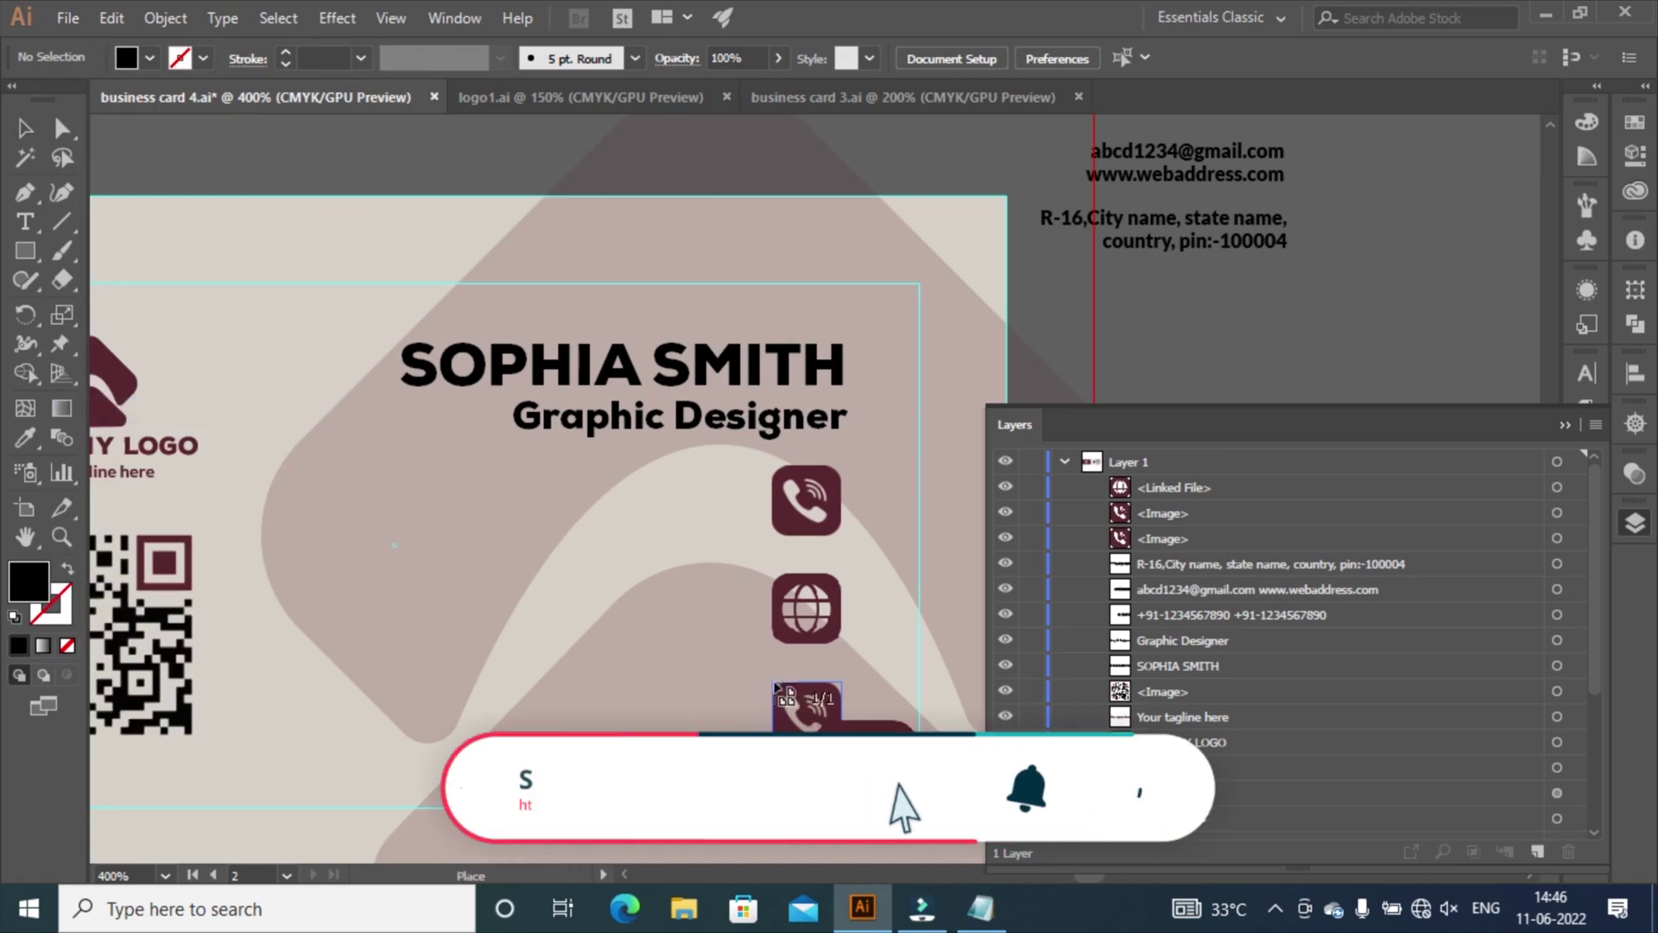
left_click(771, 683)
left_click(1227, 512)
left_click(1234, 536)
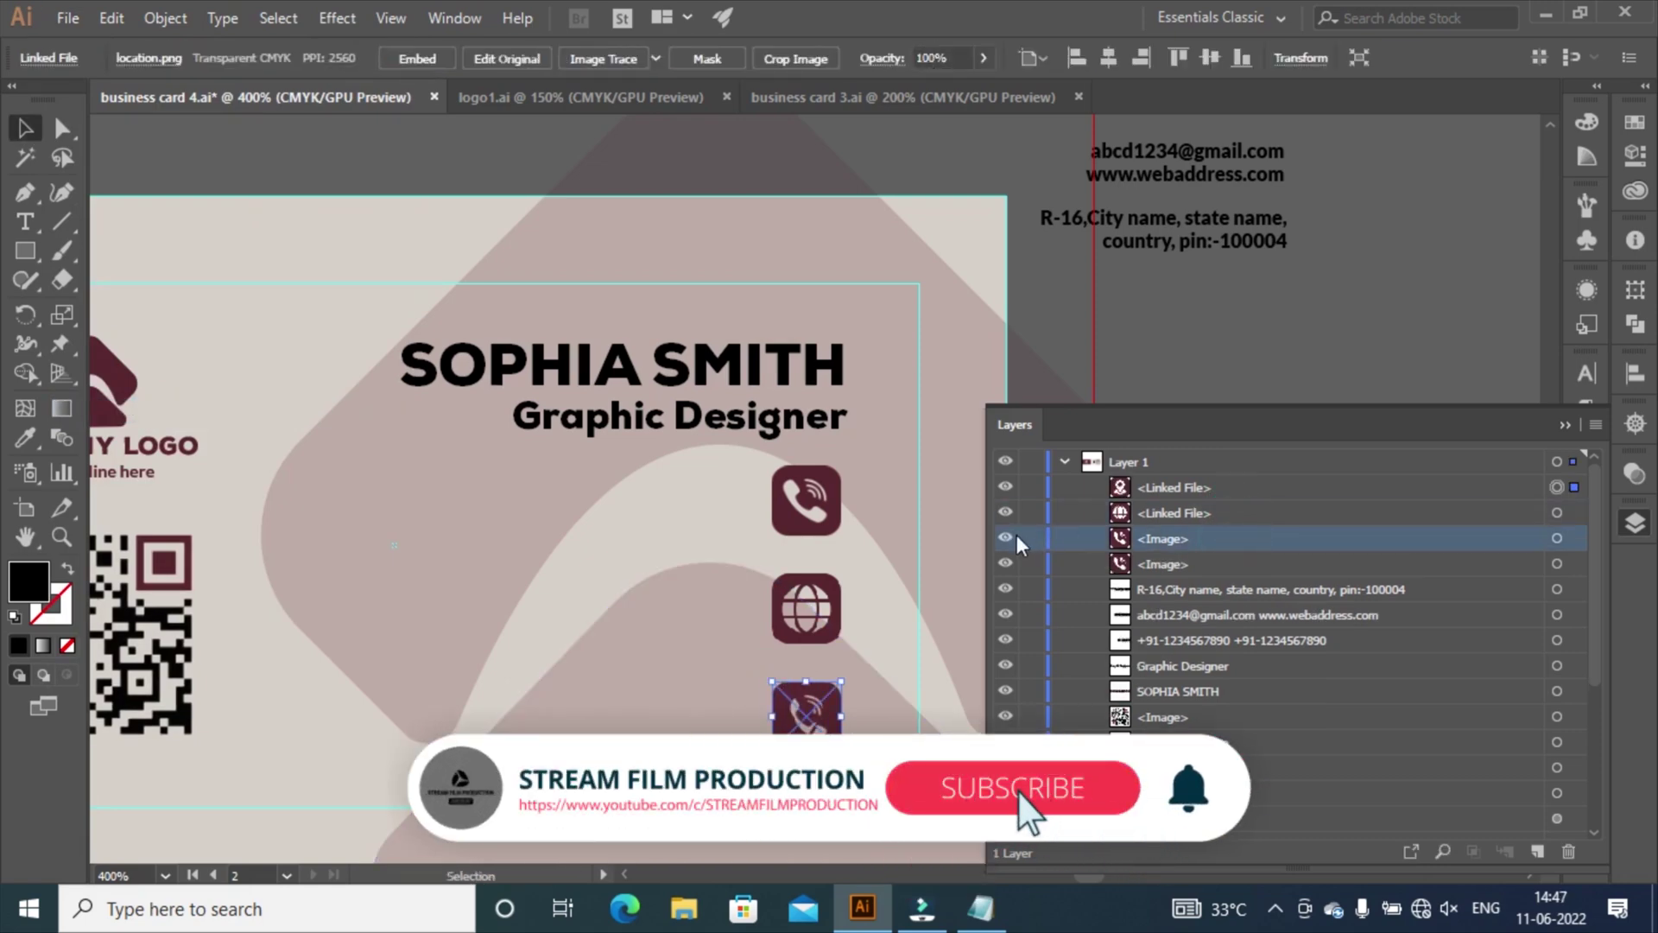
left_click(1568, 853)
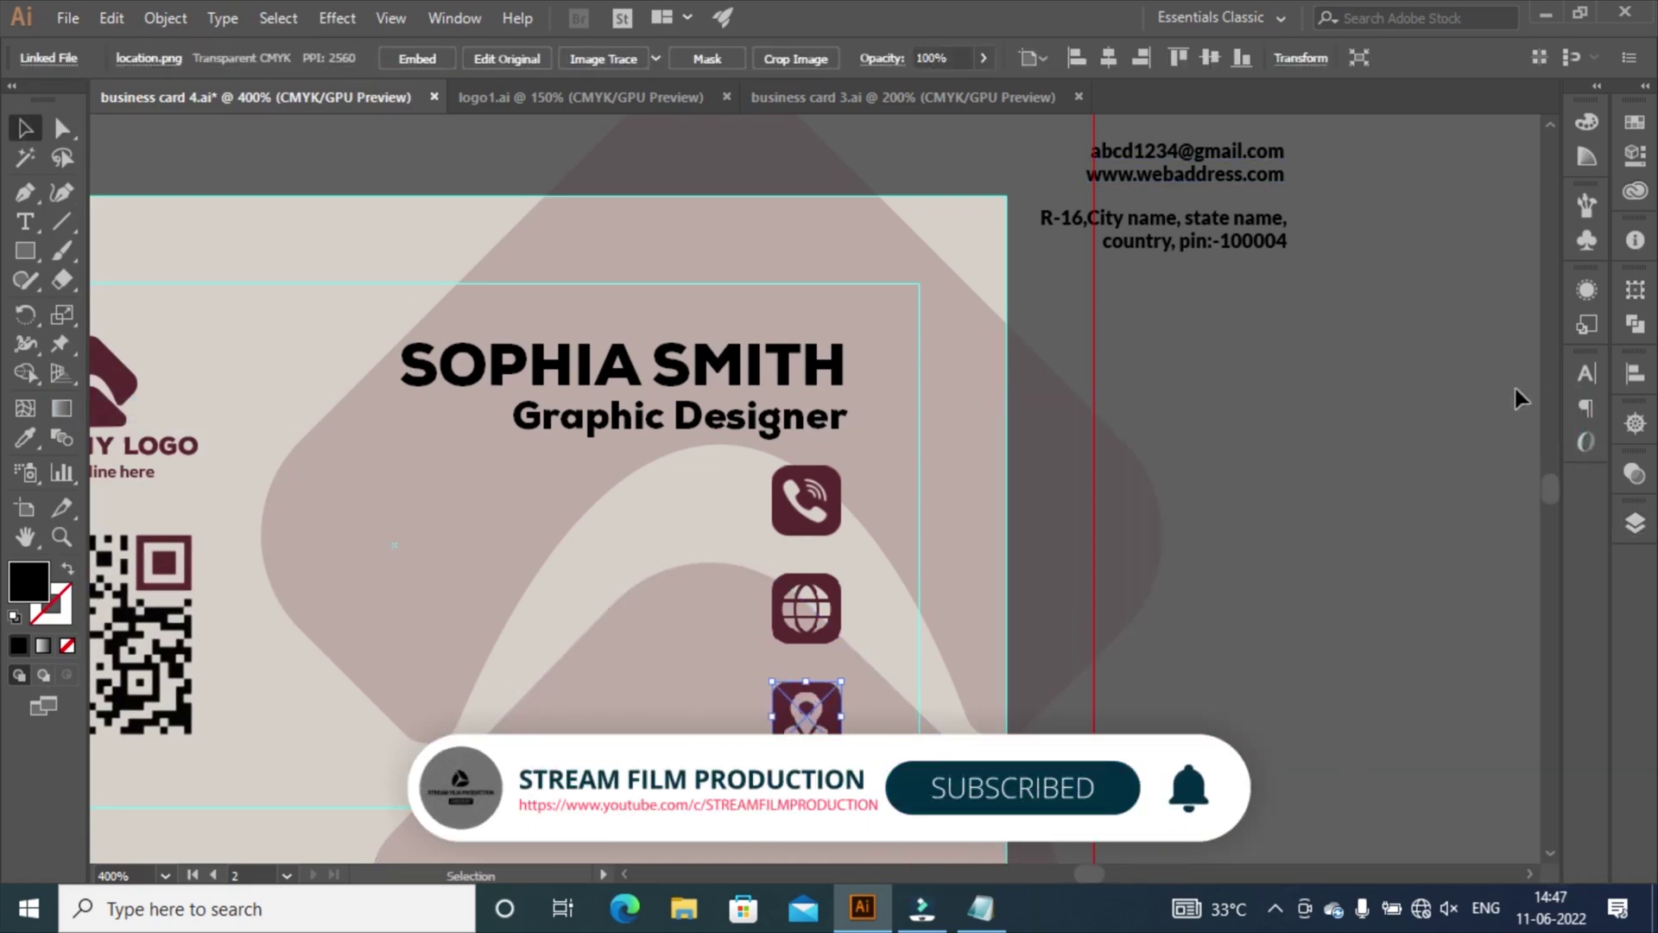
left_click(1209, 238)
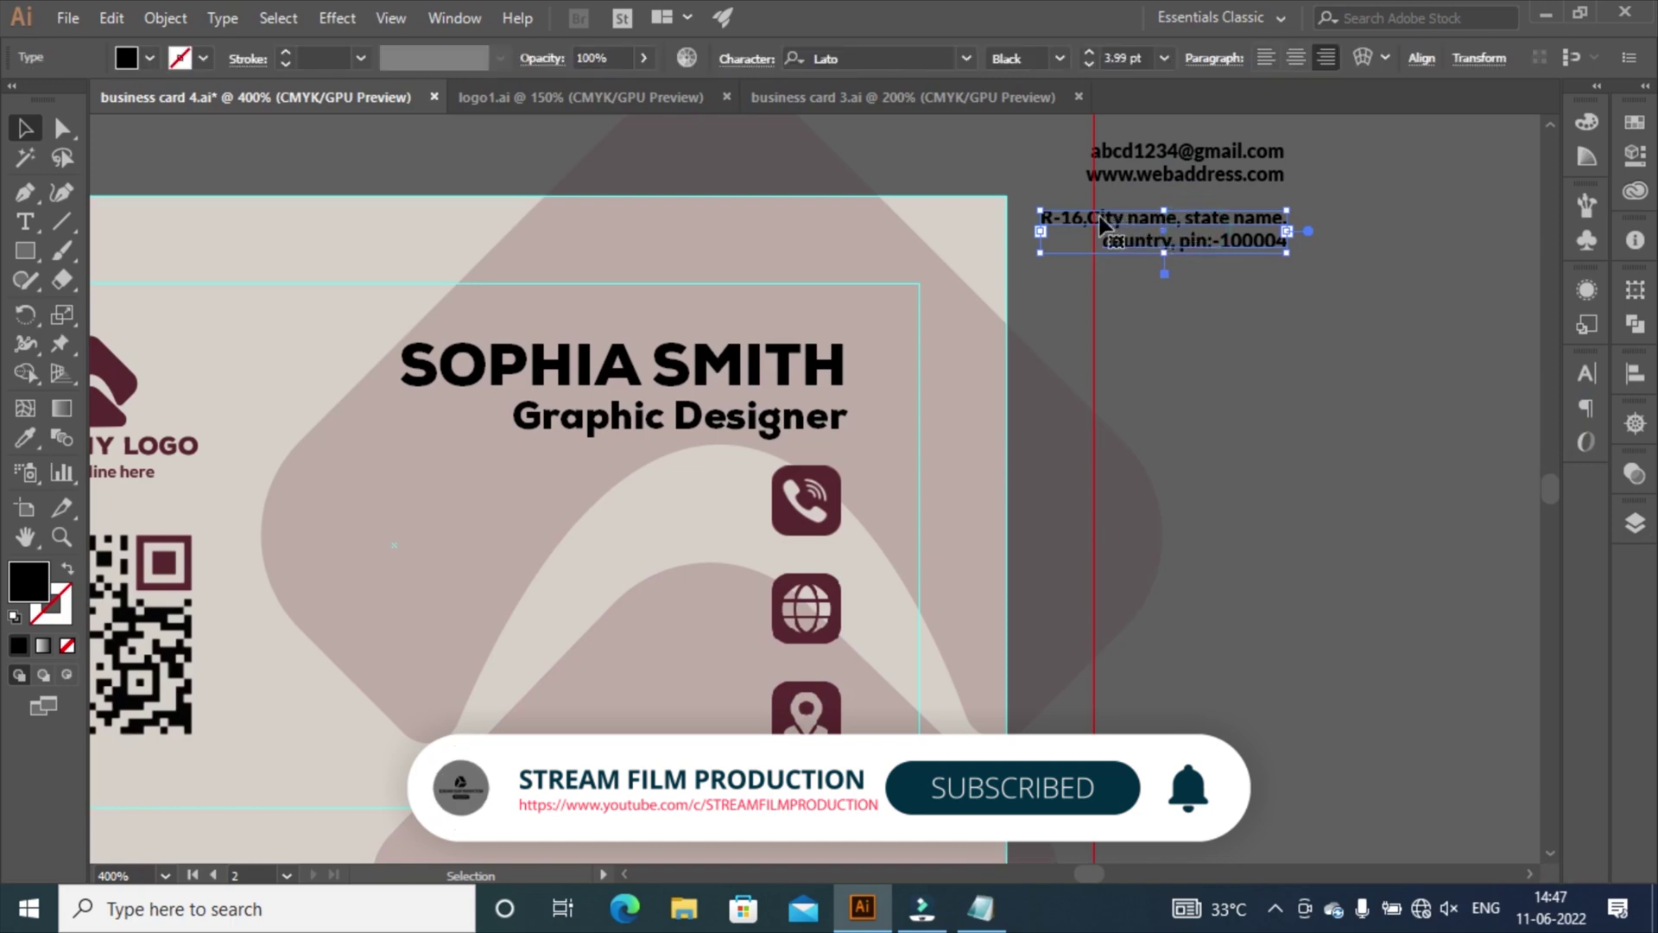
Move the address text beside the location pin and the email/web text beside the globe.
left_click_drag(1127, 229, 617, 704)
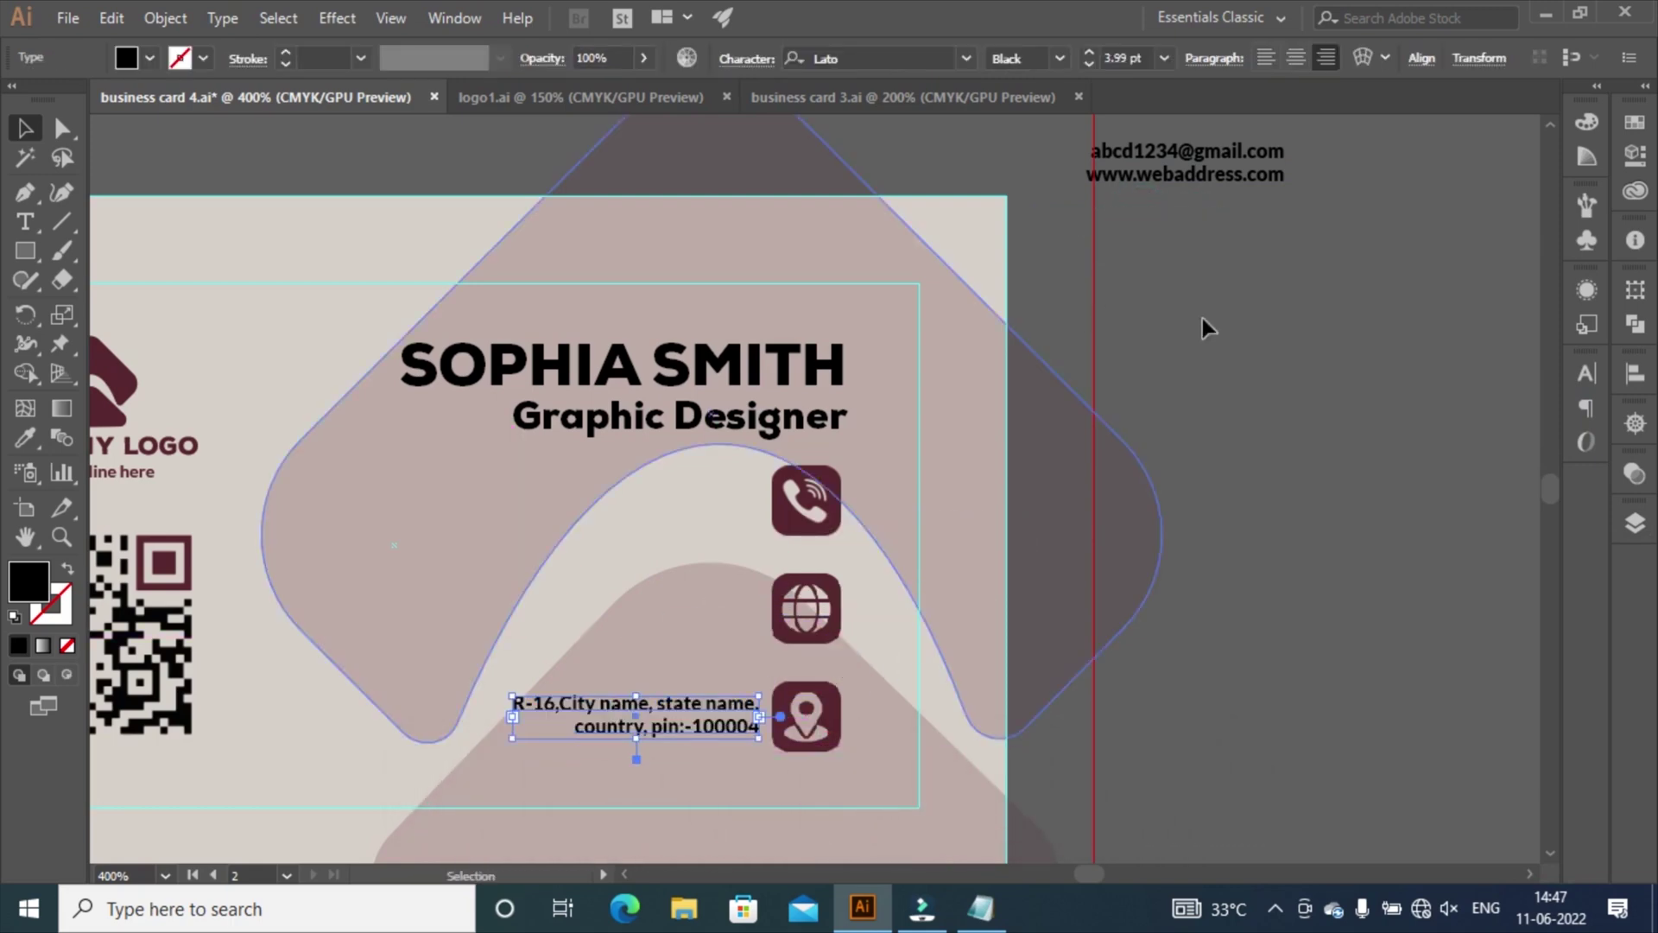
left_click(1162, 157)
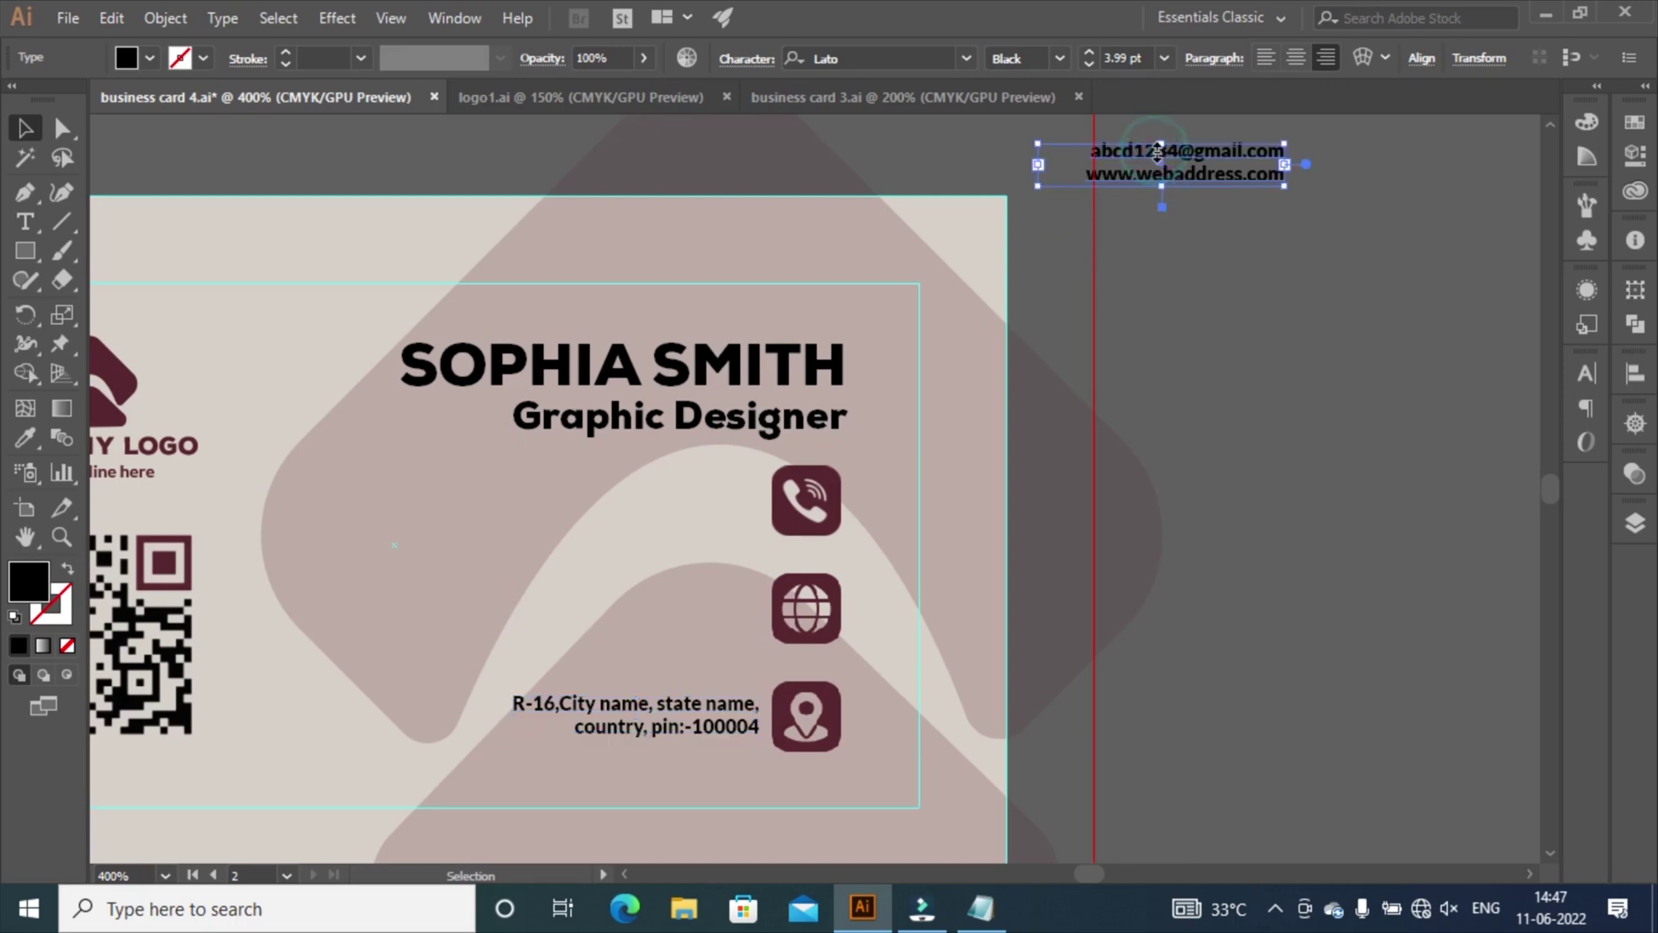
left_click_drag(1129, 163, 600, 588)
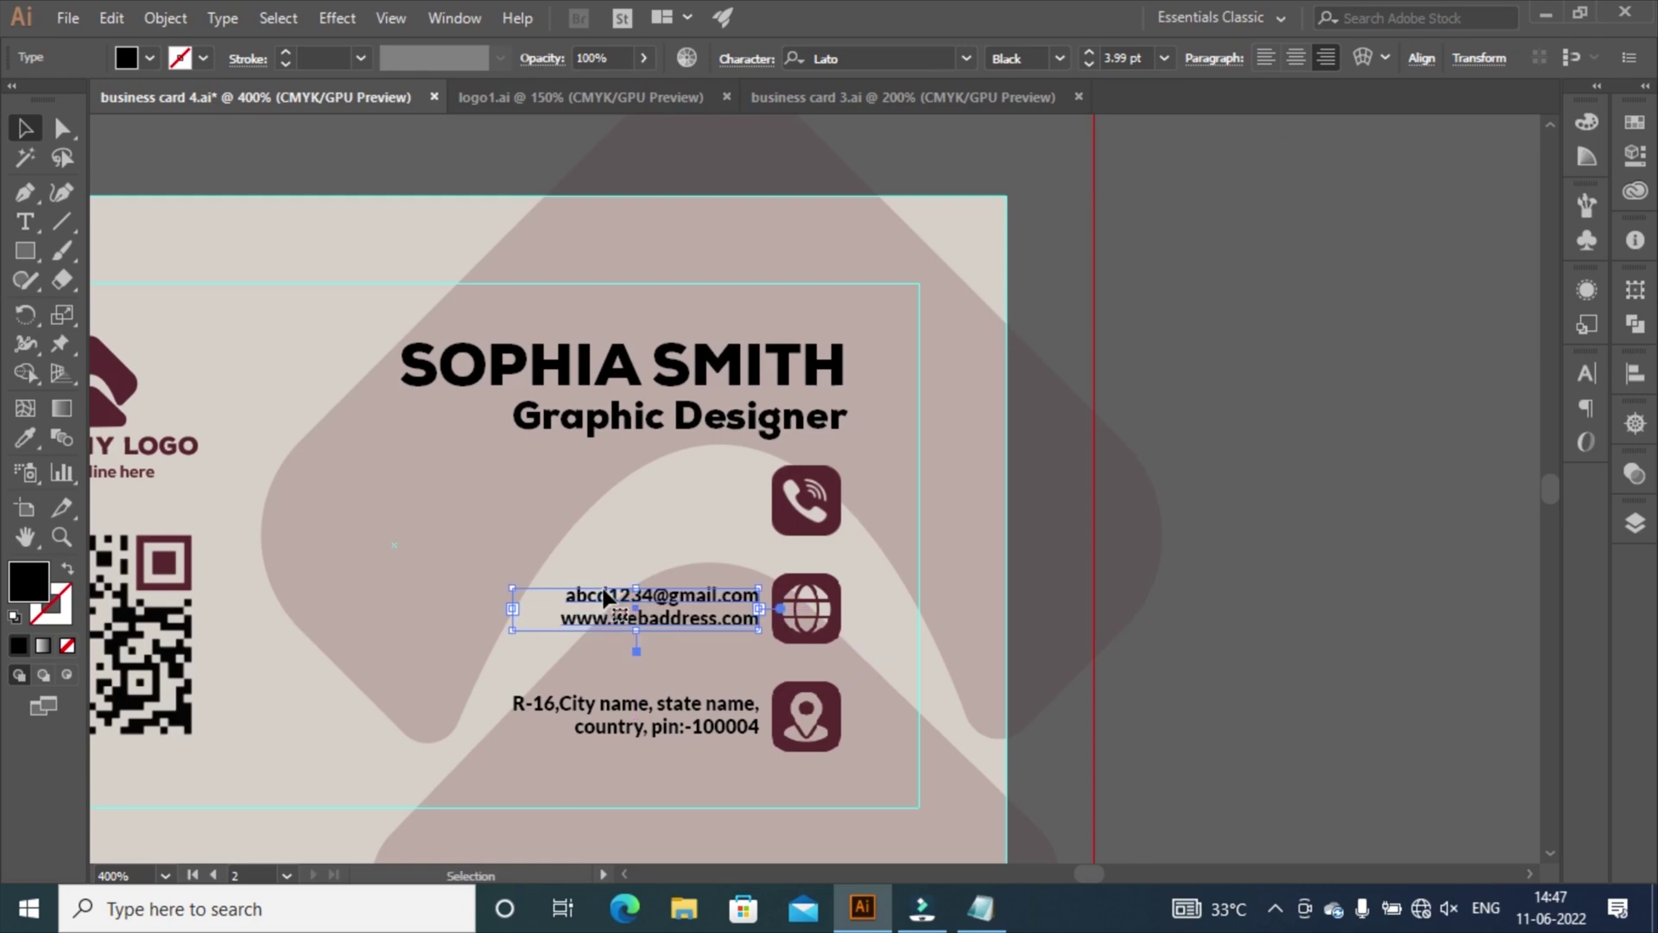
left_click(1421, 389)
left_click(740, 604)
key("Left")
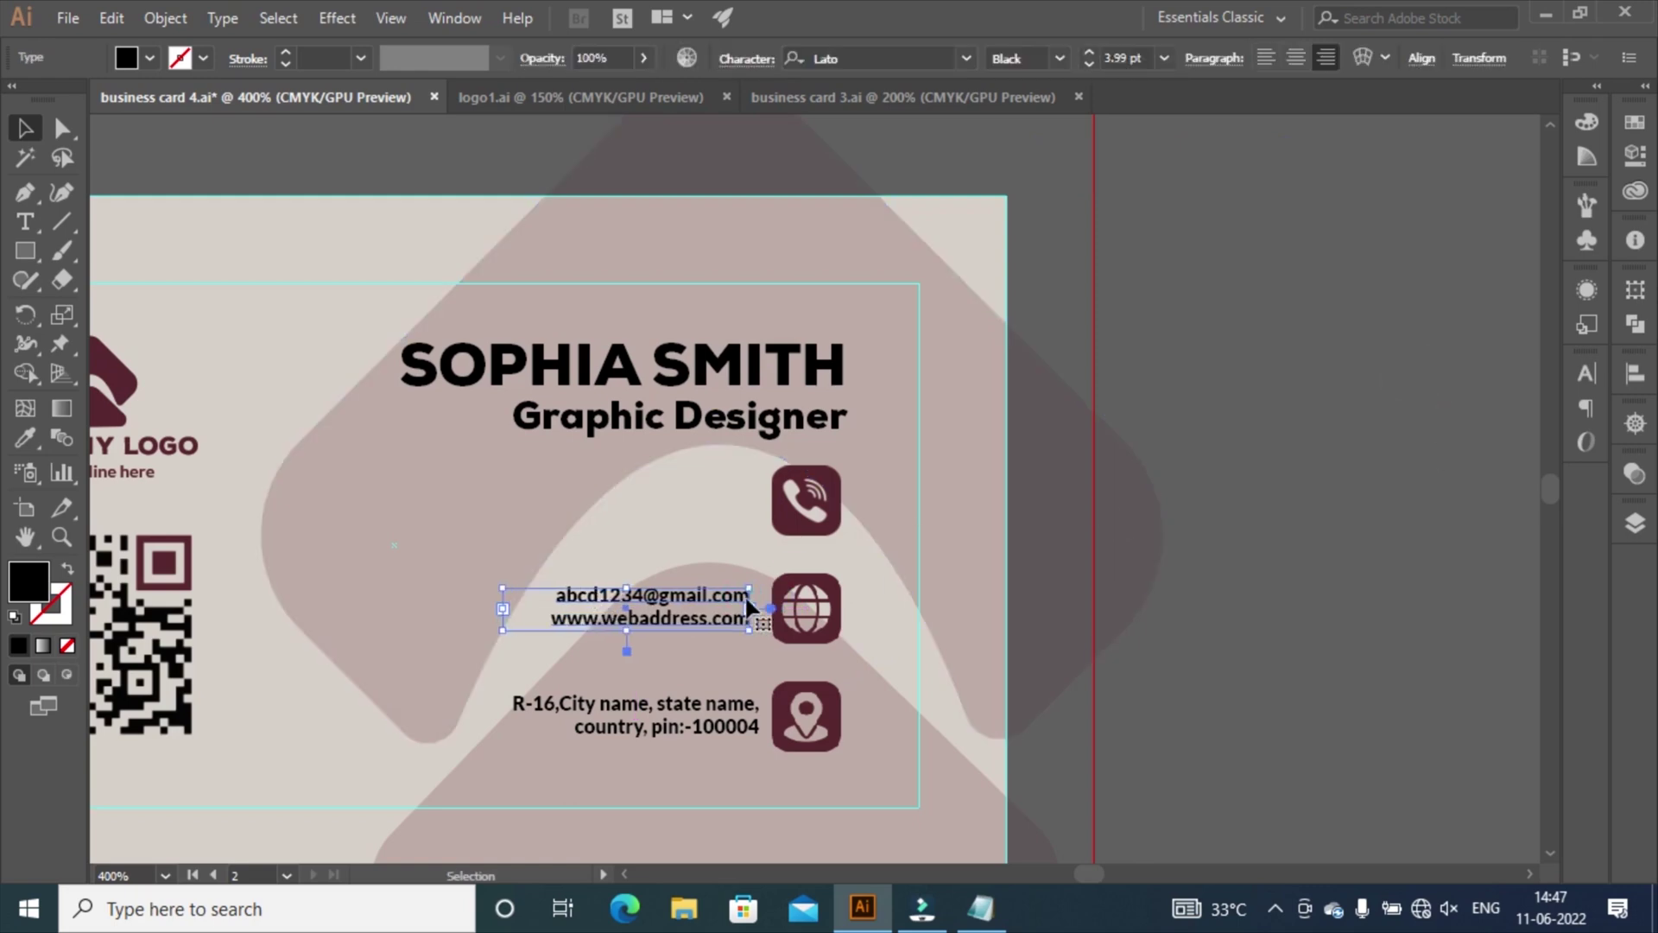
left_click(1340, 390)
Move the phone numbers beside the phone icon.
scroll(1547, 481, "up", 3)
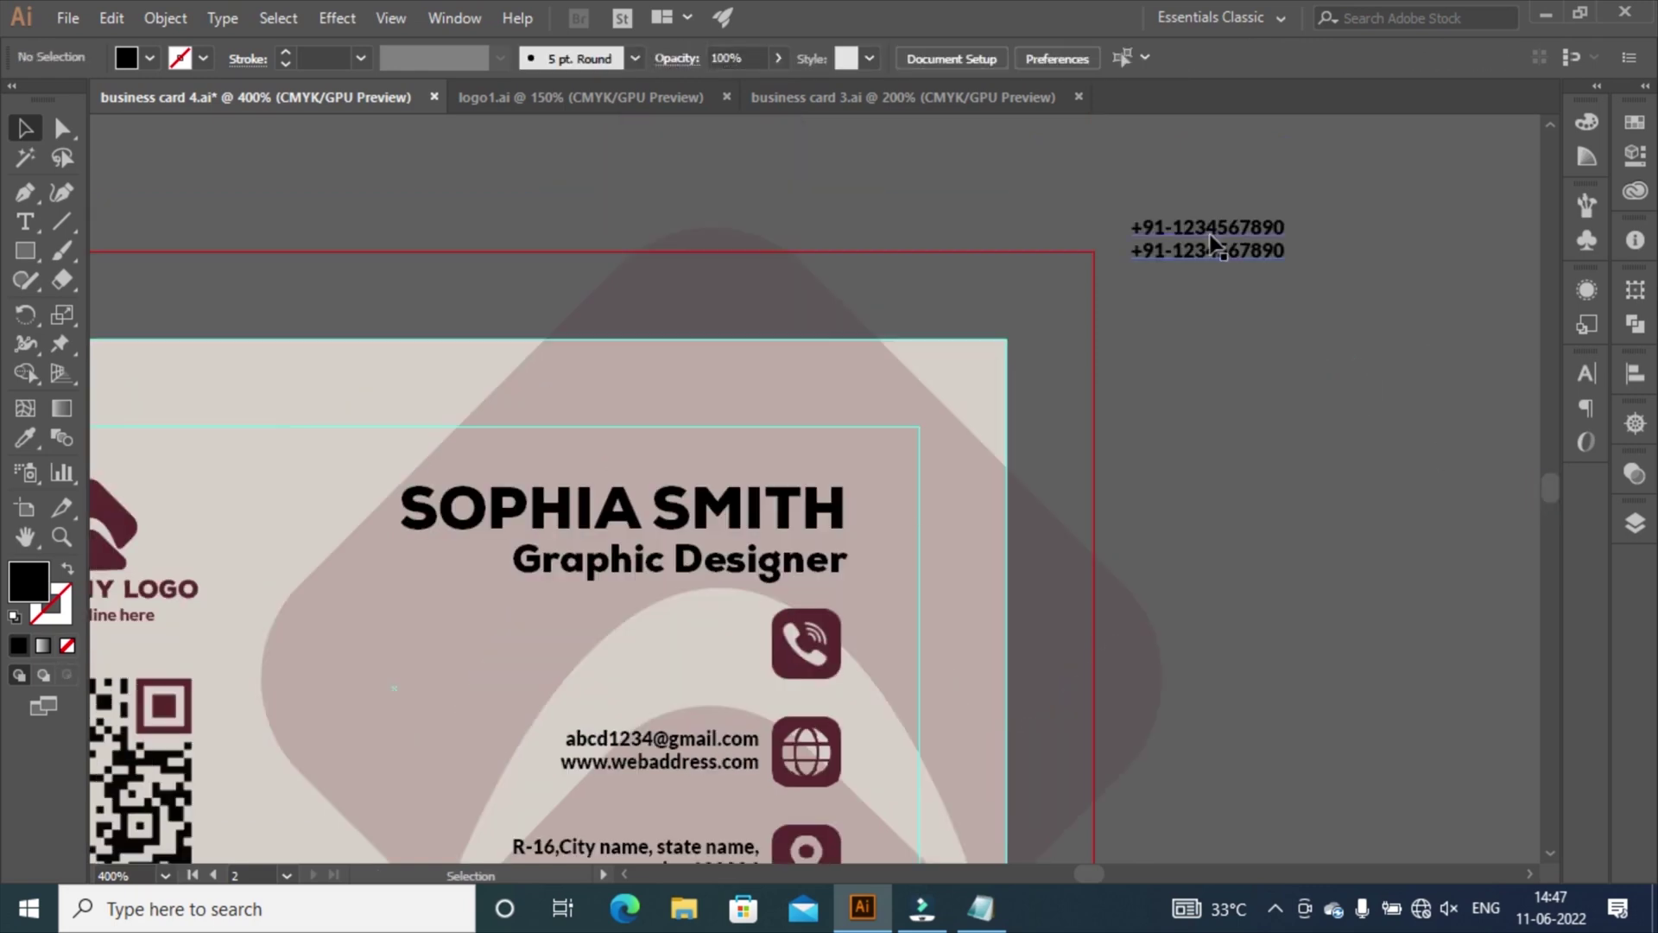
left_click(1192, 233)
left_click_drag(1192, 234, 672, 624)
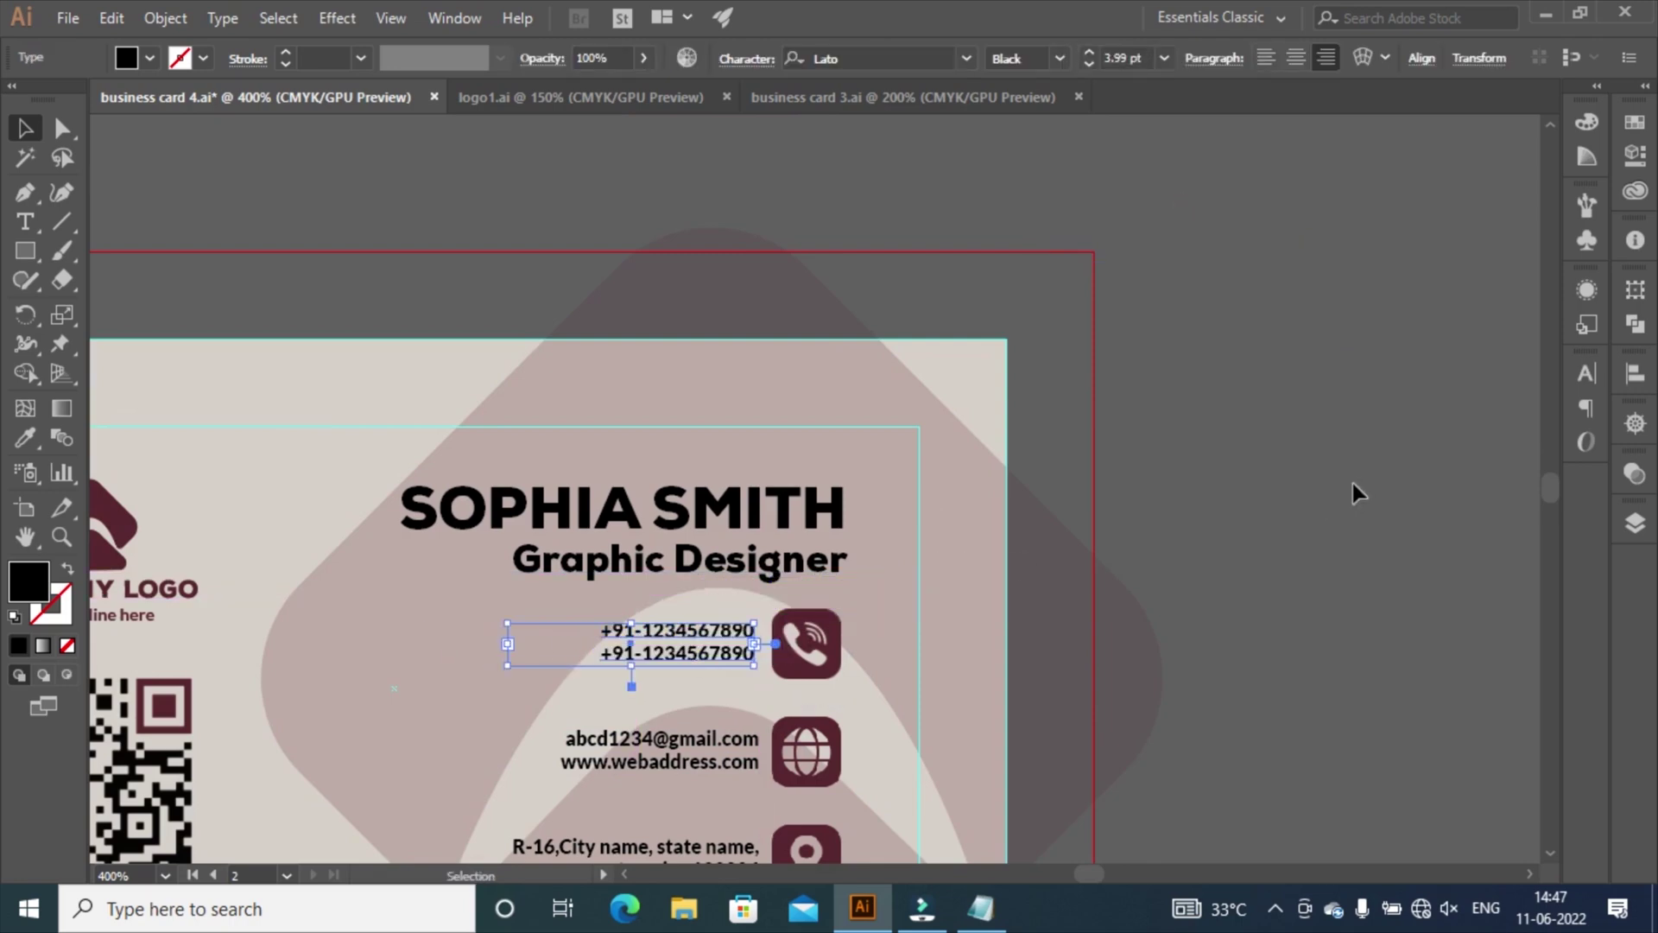
left_click(1353, 489)
left_click(719, 652)
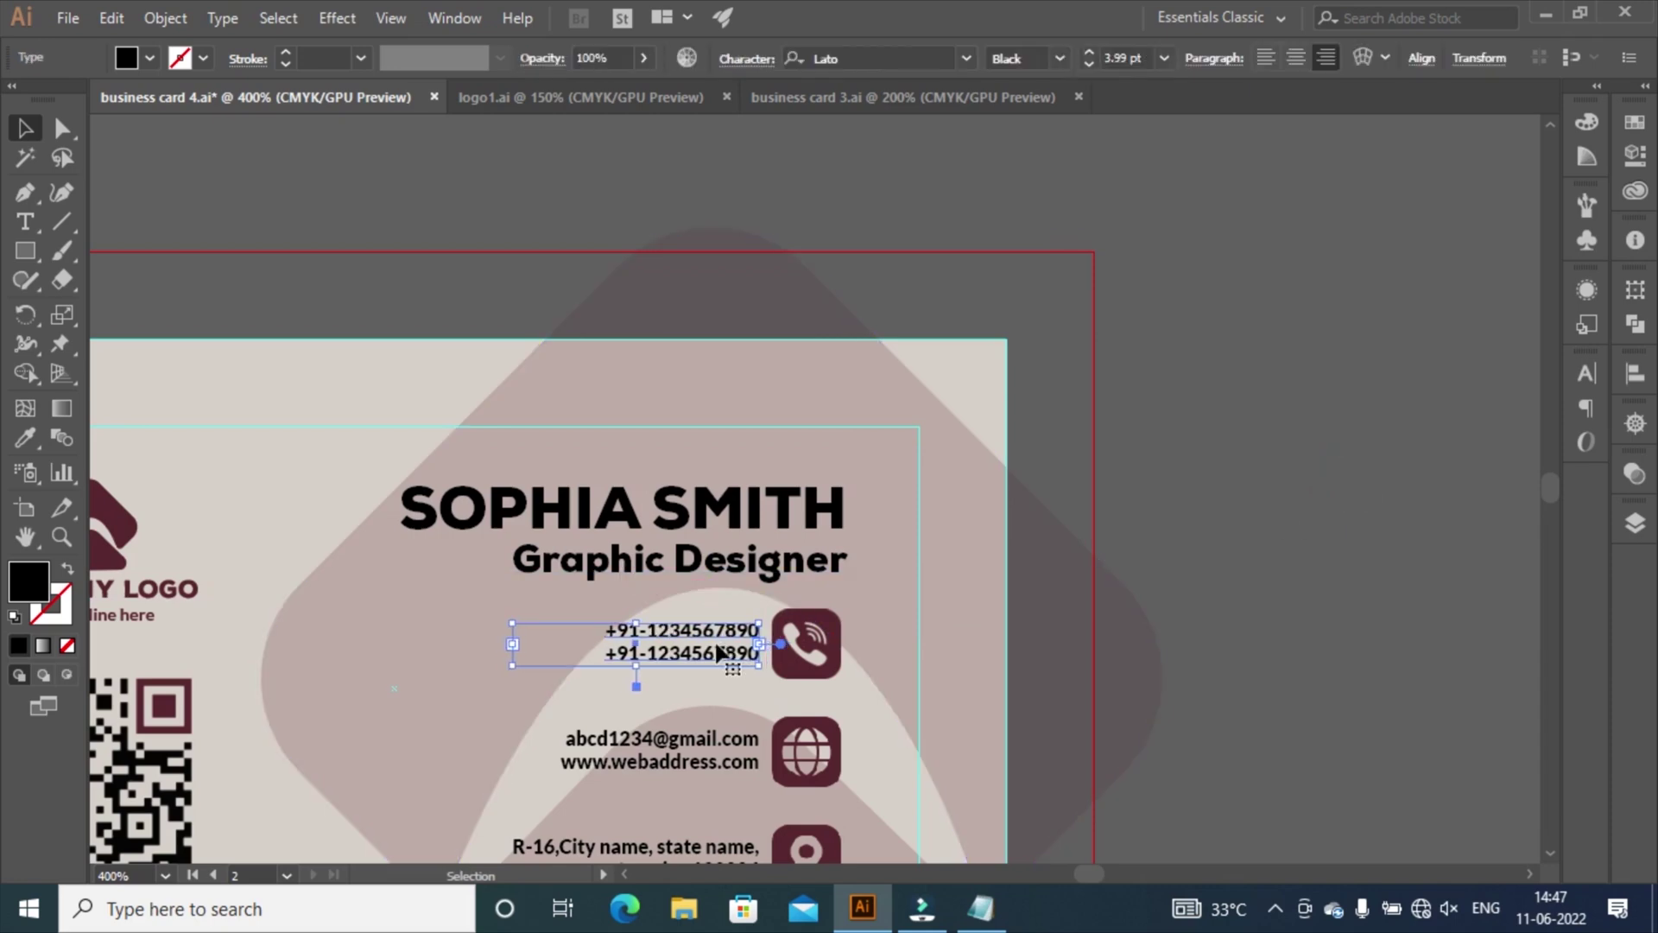
left_click(1252, 530)
Nudge the email and address rows up to even the spacing between contact rows.
key("ctrl+minus")
key("ctrl+minus")
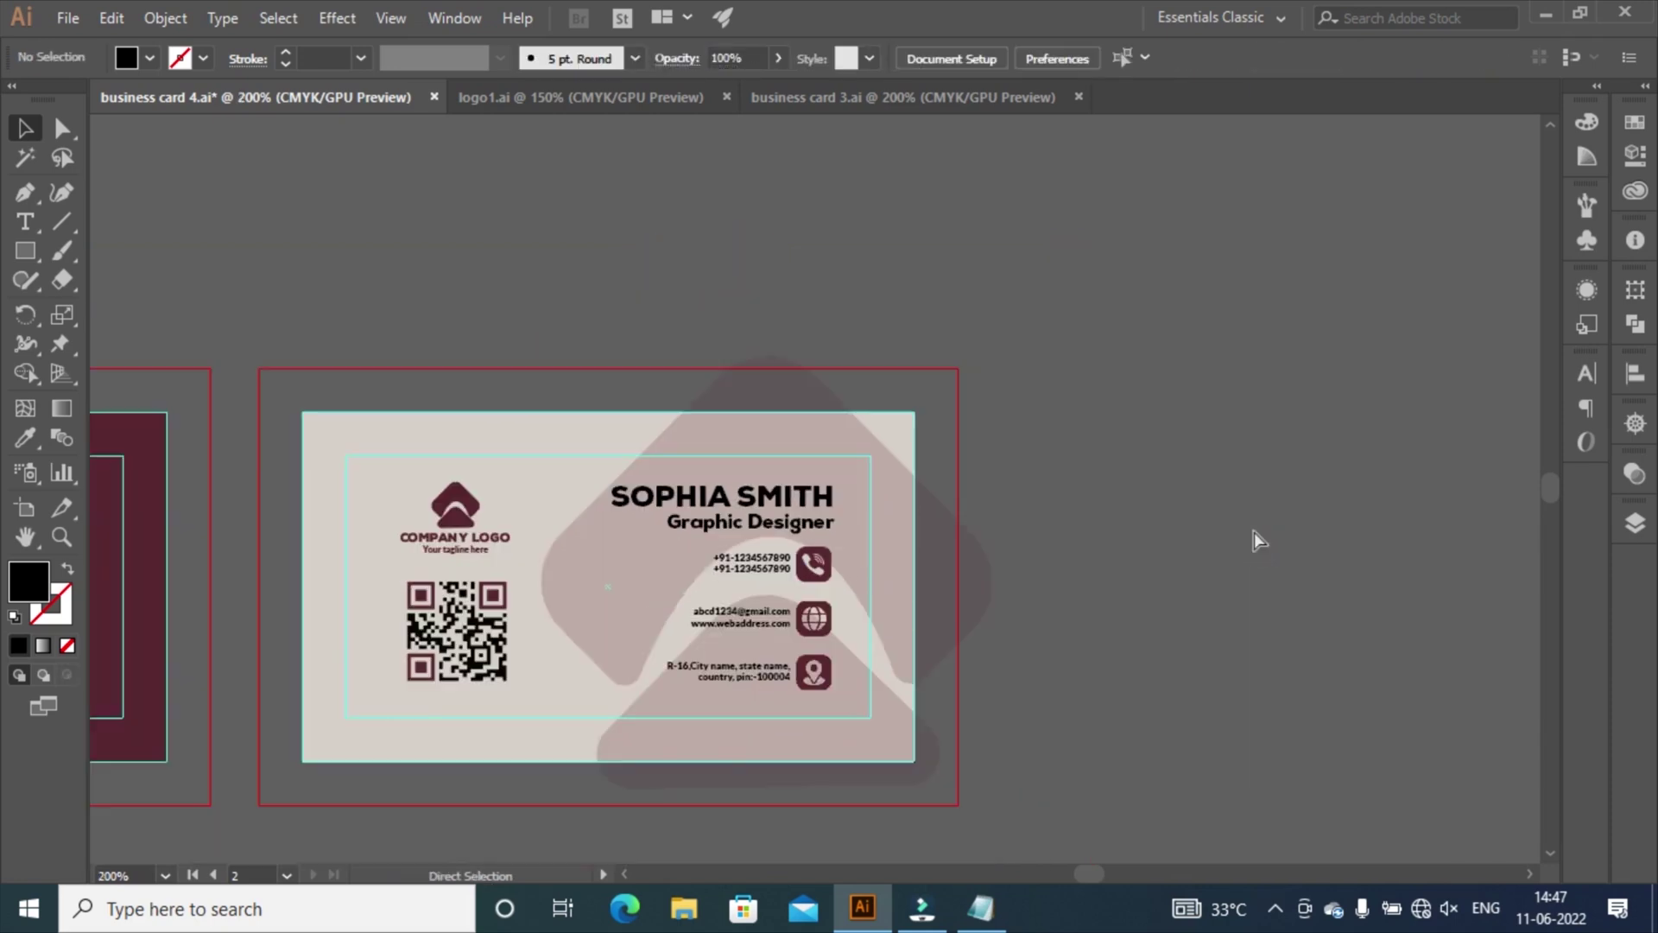
left_click_drag(1068, 603, 821, 620)
left_click(769, 611)
left_click(769, 611)
key("Up")
key("Up")
key("Up")
key("Up")
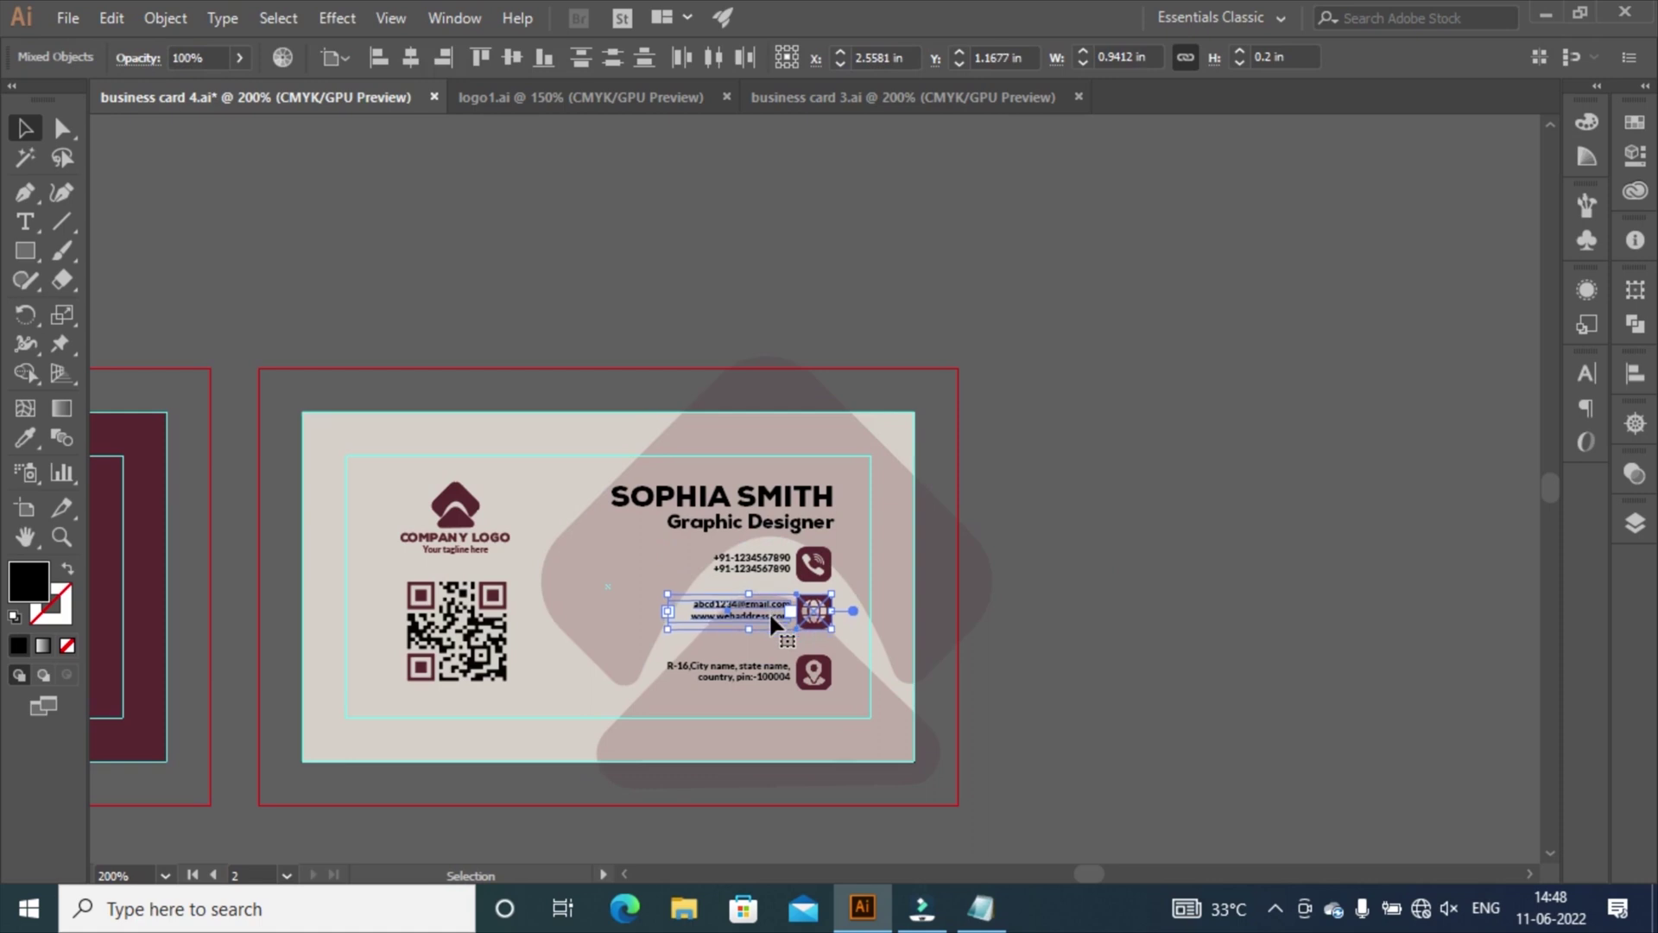
left_click(1170, 555)
left_click(769, 666)
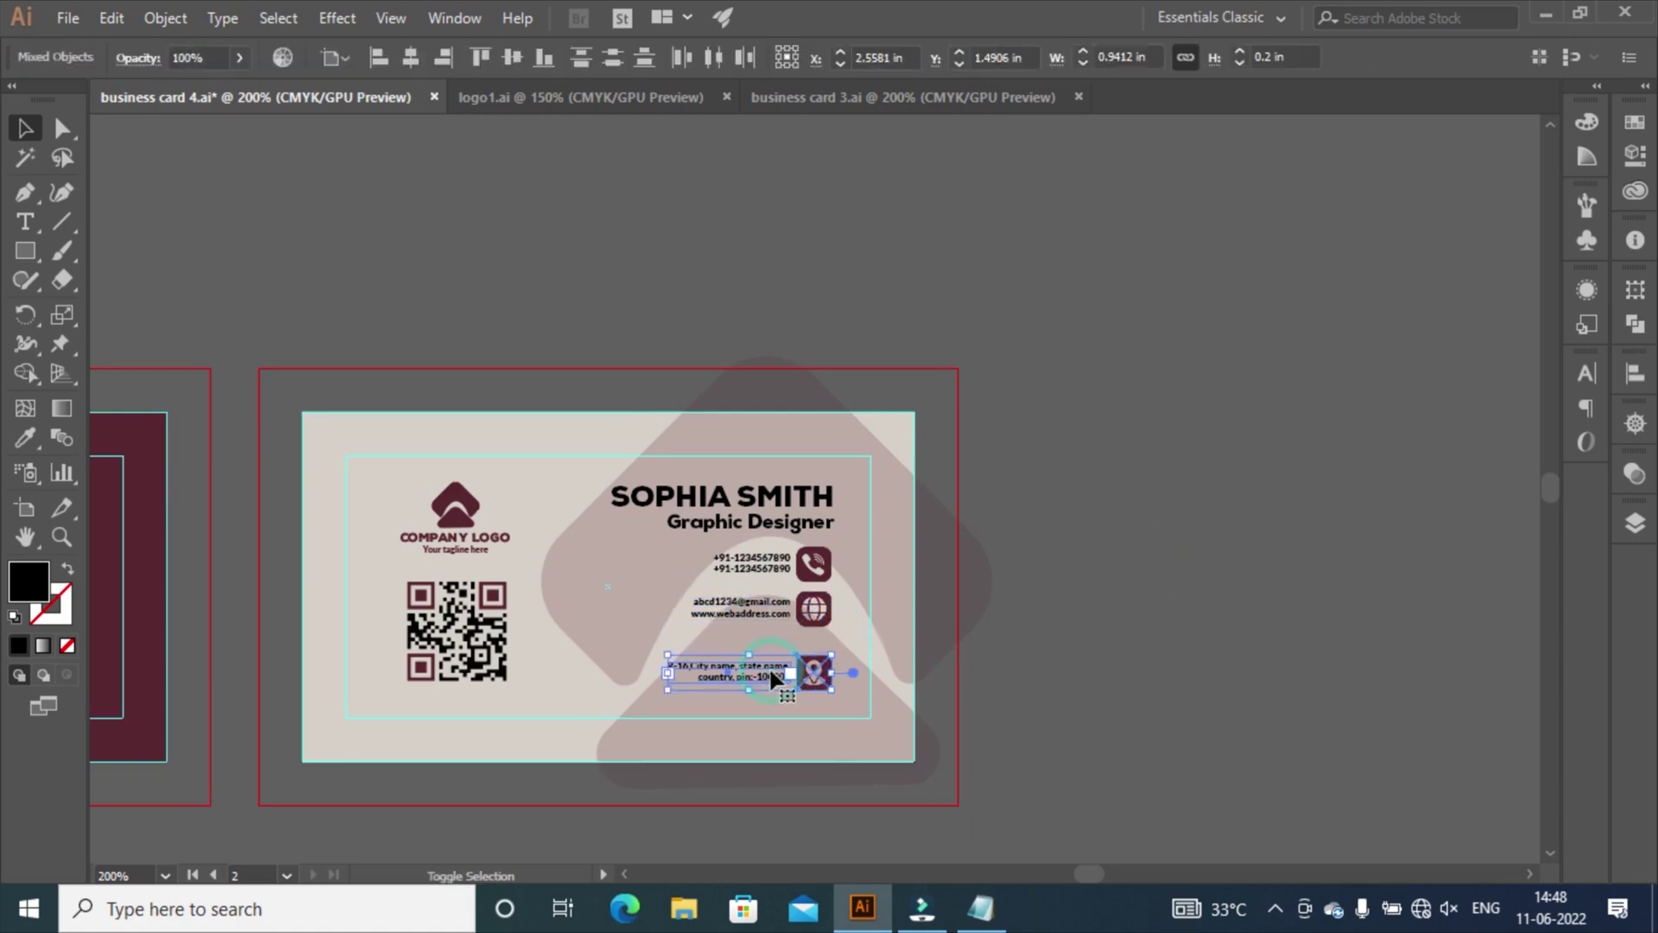
key("Up")
key("Up")
key("Up")
key("Up")
key("Up")
key("Up")
key("Up")
left_click(1128, 567)
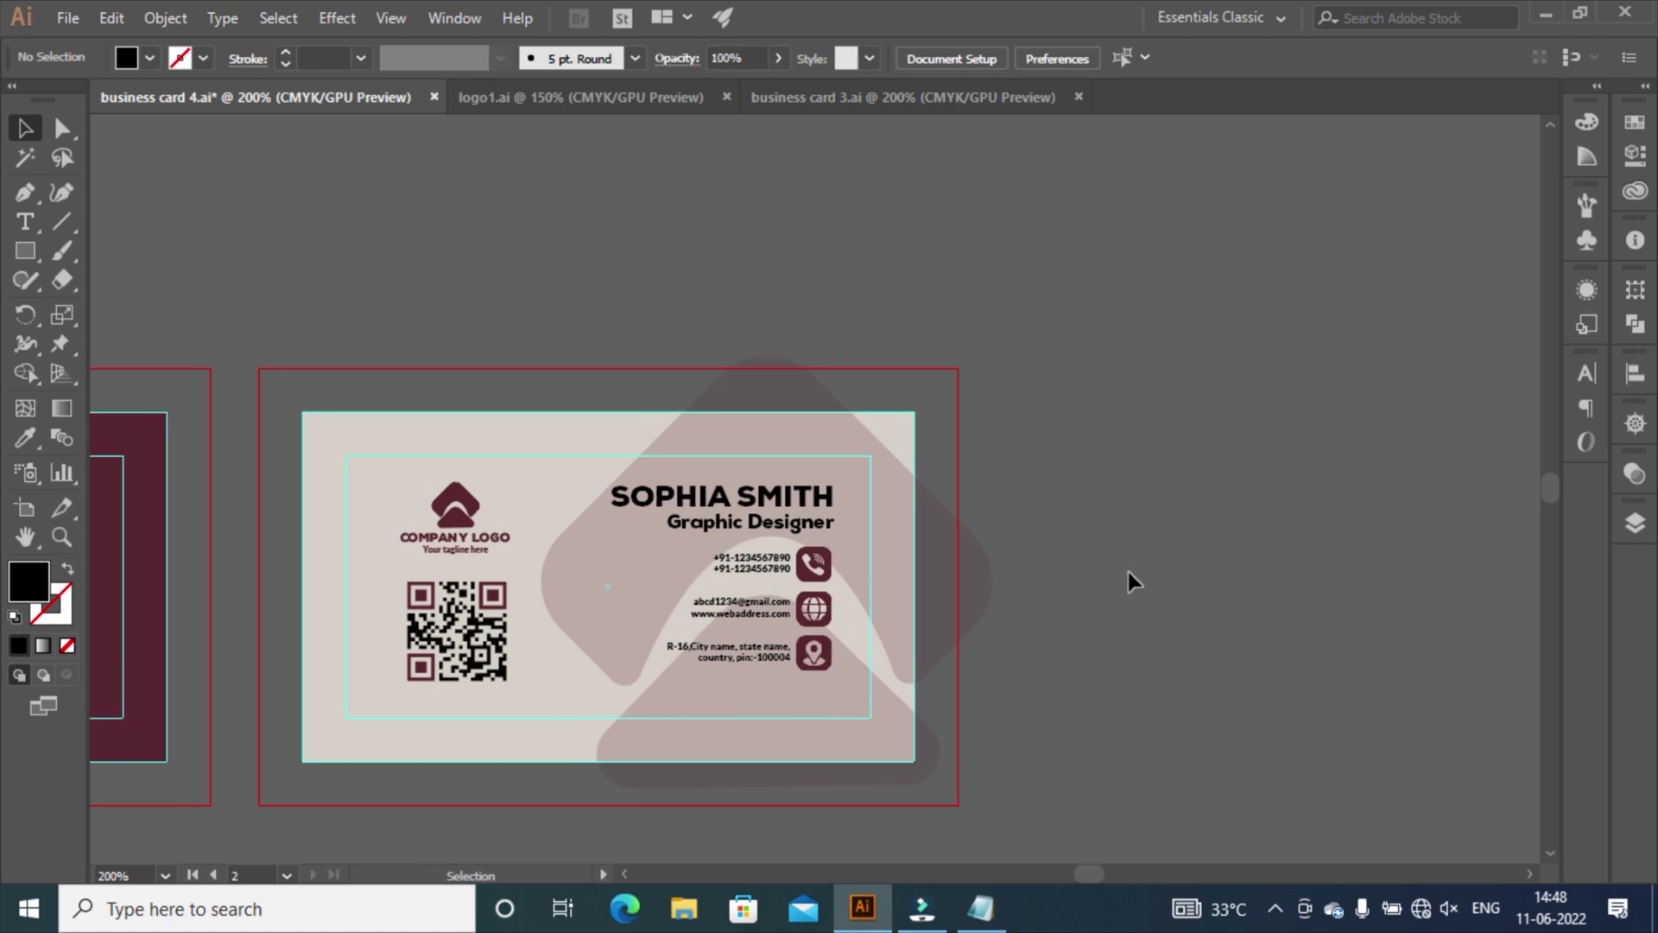
Move the translucent background shape left over the logo and QR code side.
left_click(811, 763)
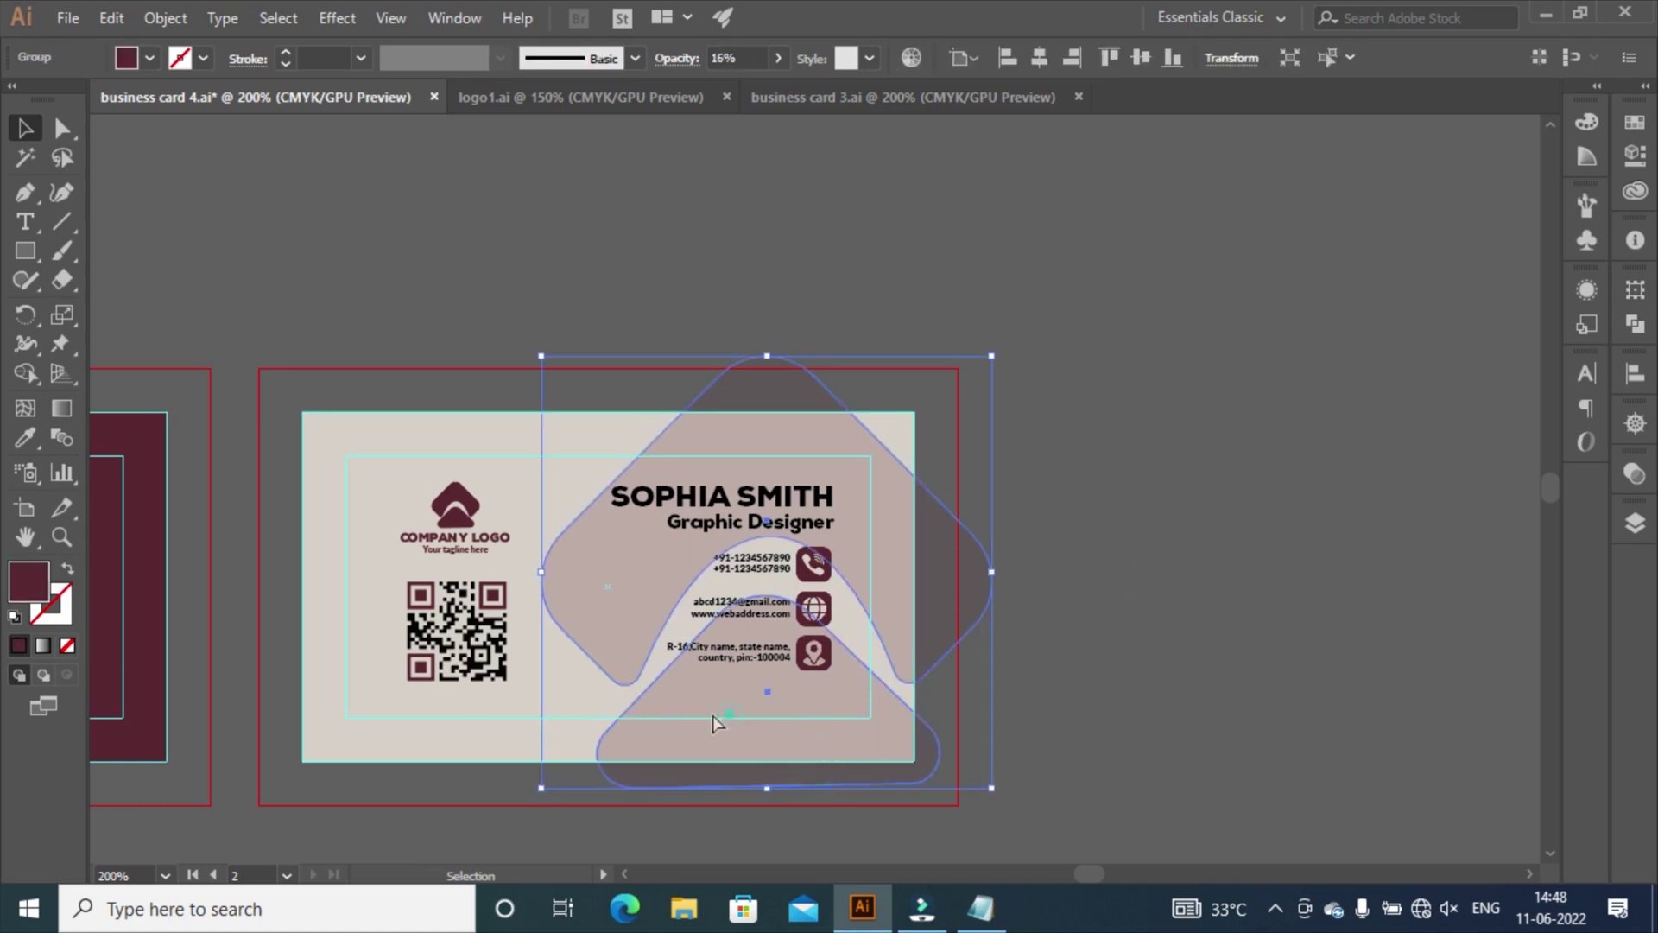
left_click_drag(729, 715, 444, 707)
left_click(1370, 585)
left_click(1350, 499)
left_click(1085, 561)
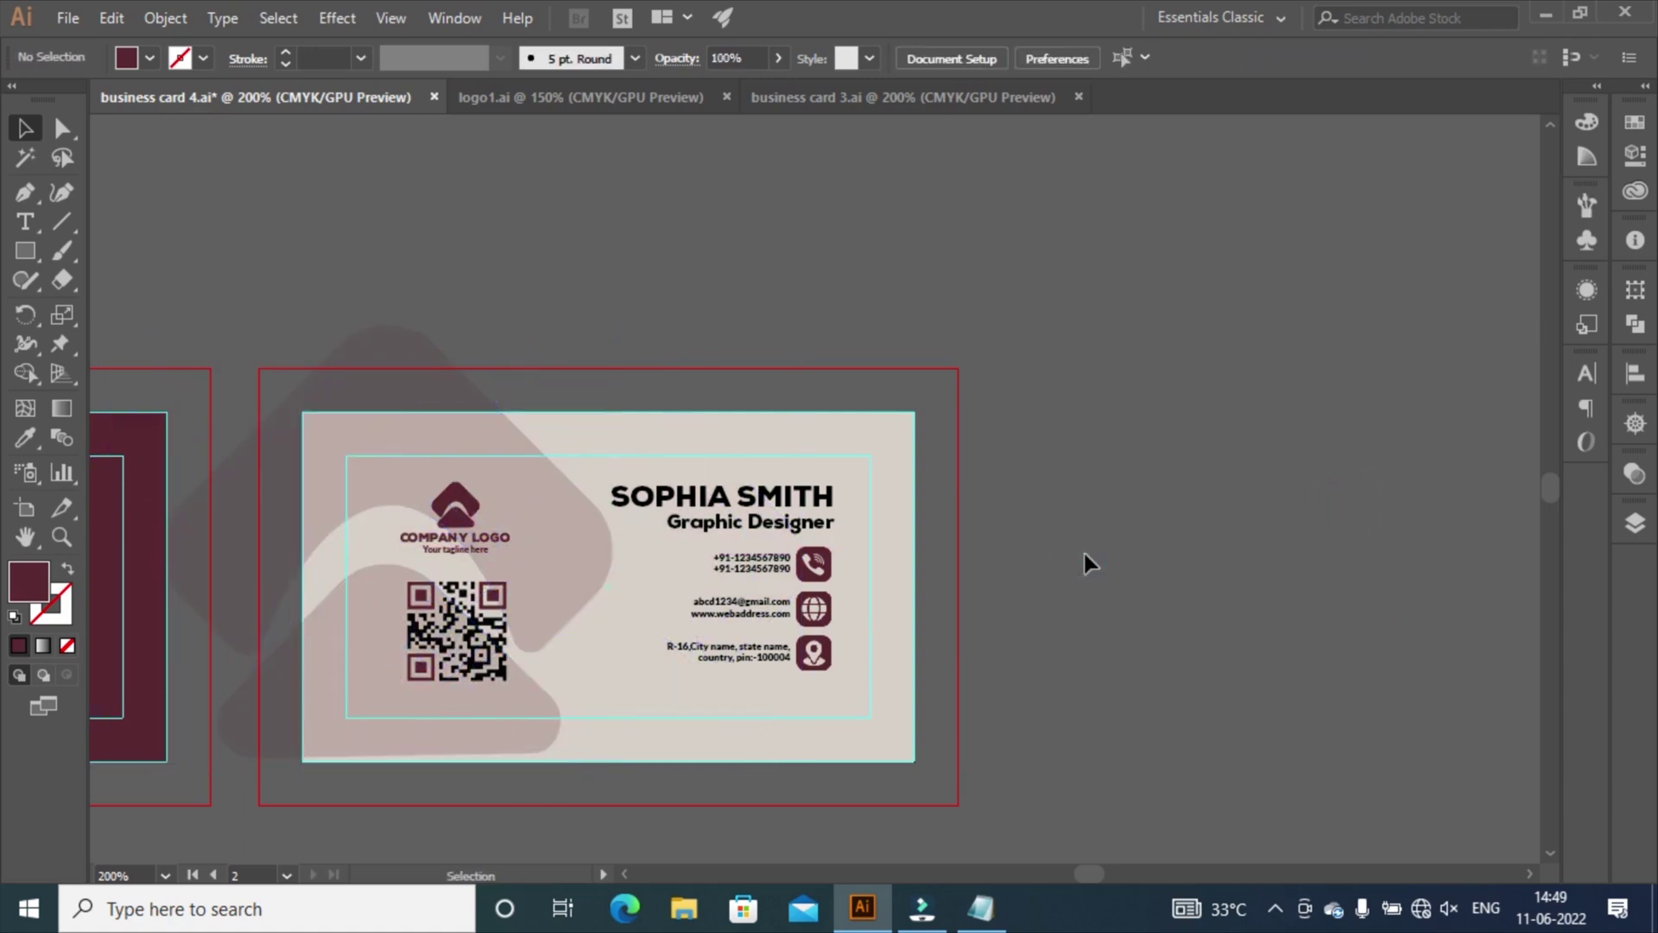
left_click(580, 533)
left_click(1307, 366)
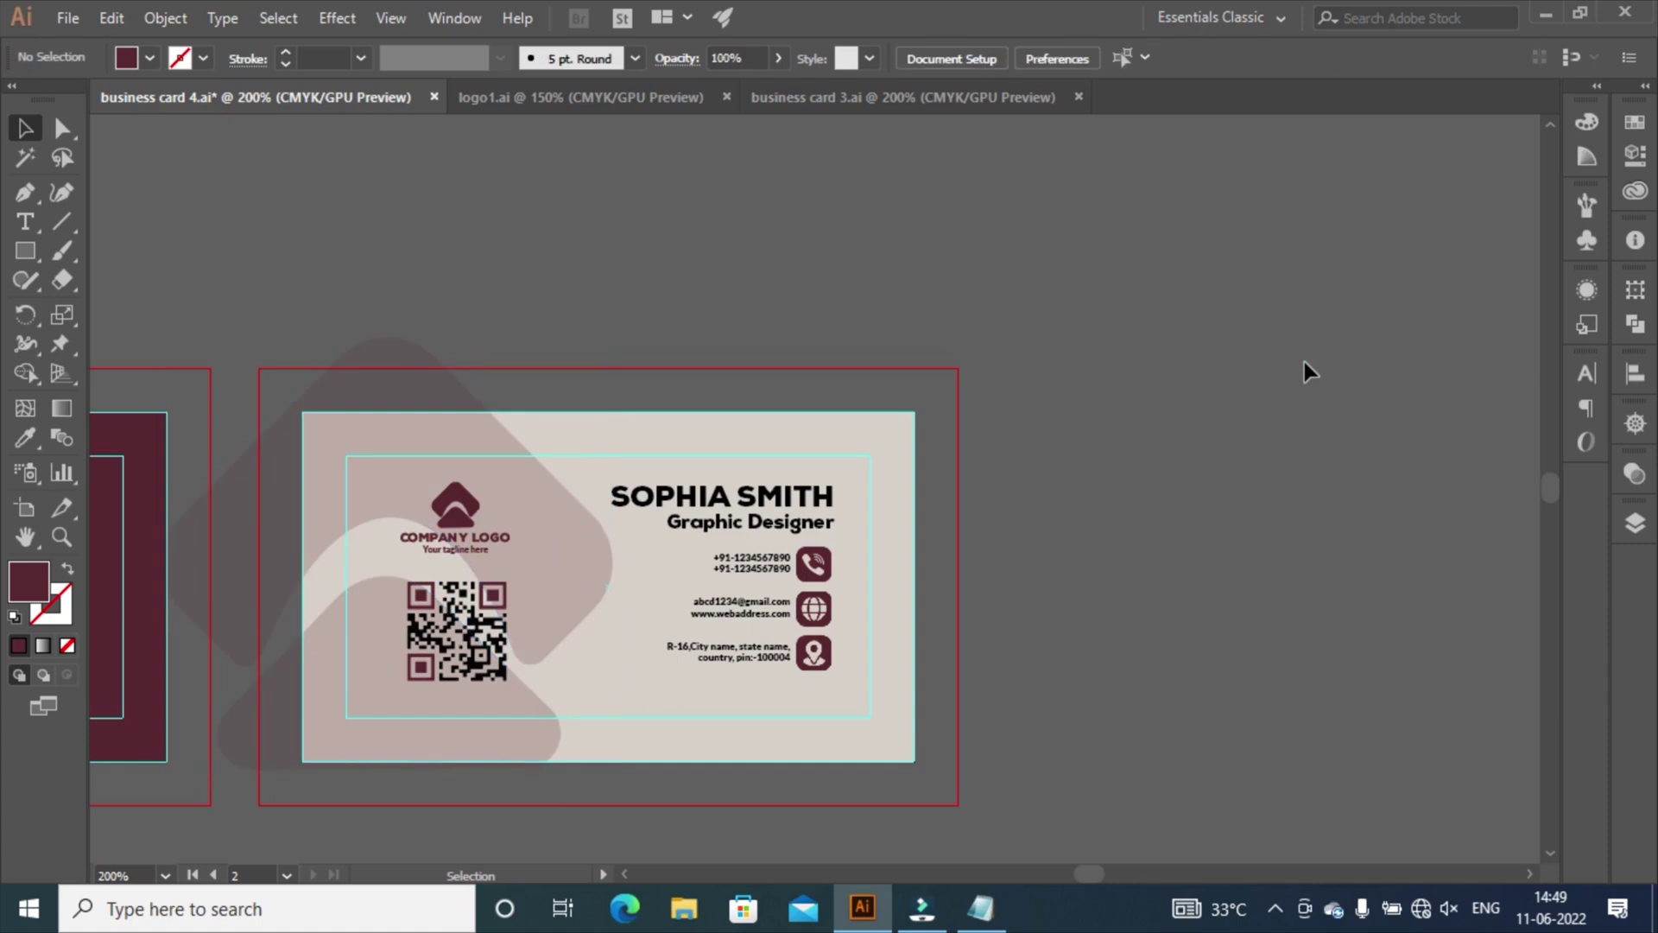
key("ctrl+z")
Lower the background shape's opacity to 13% in the Transparency panel.
left_click(1635, 475)
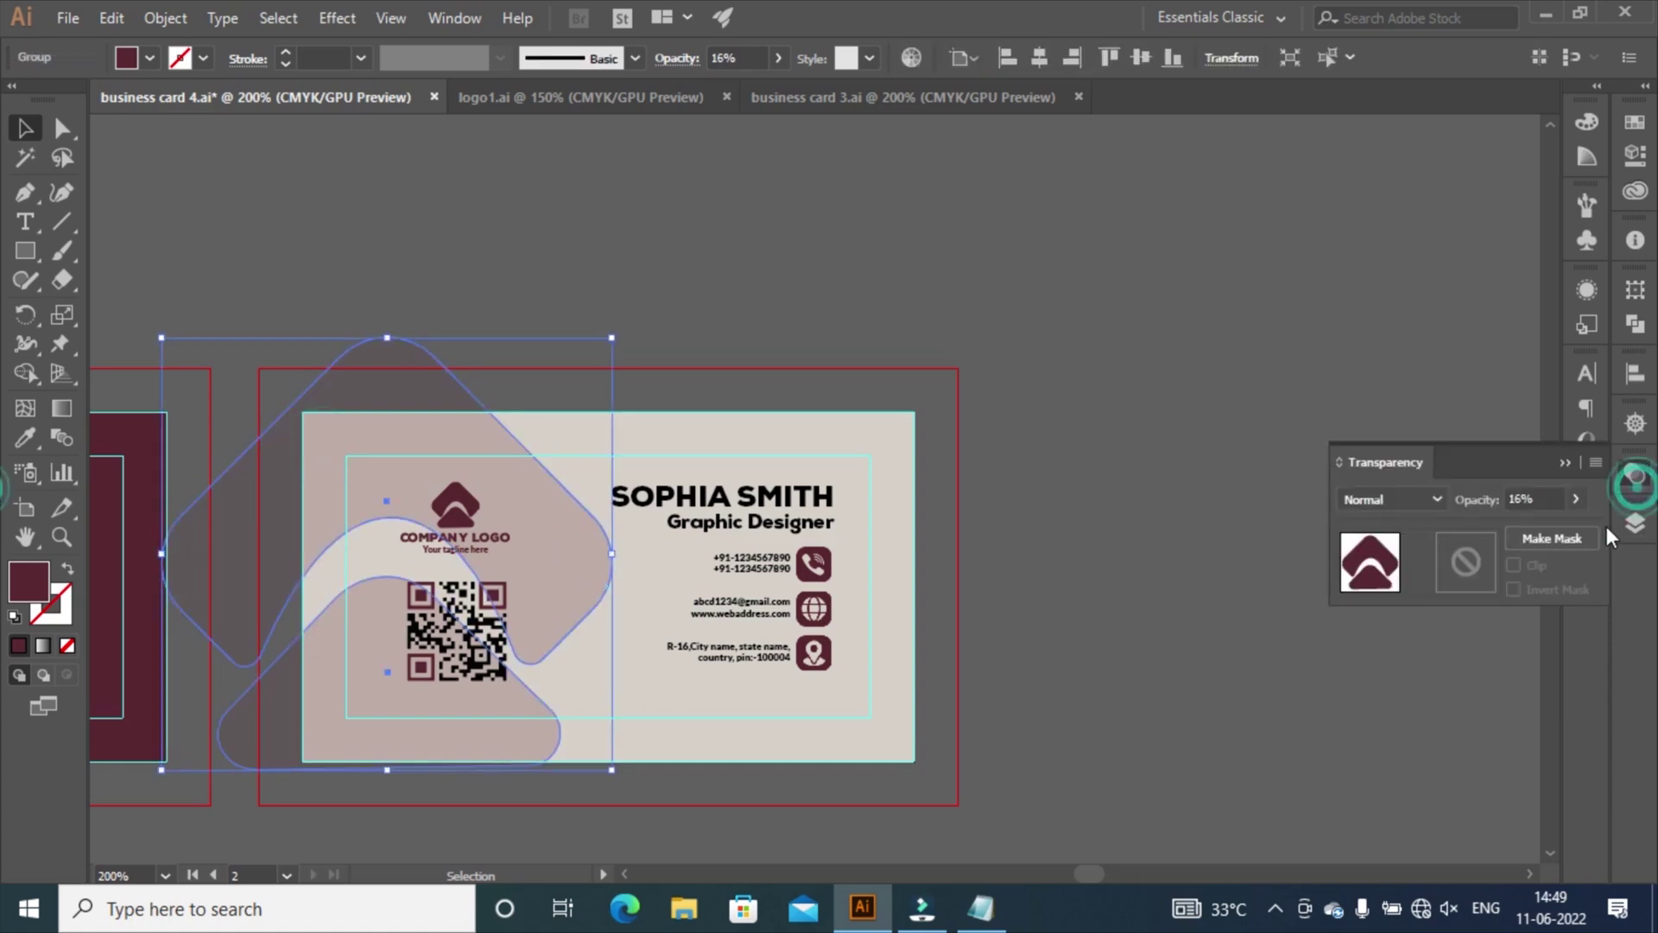
left_click(1576, 498)
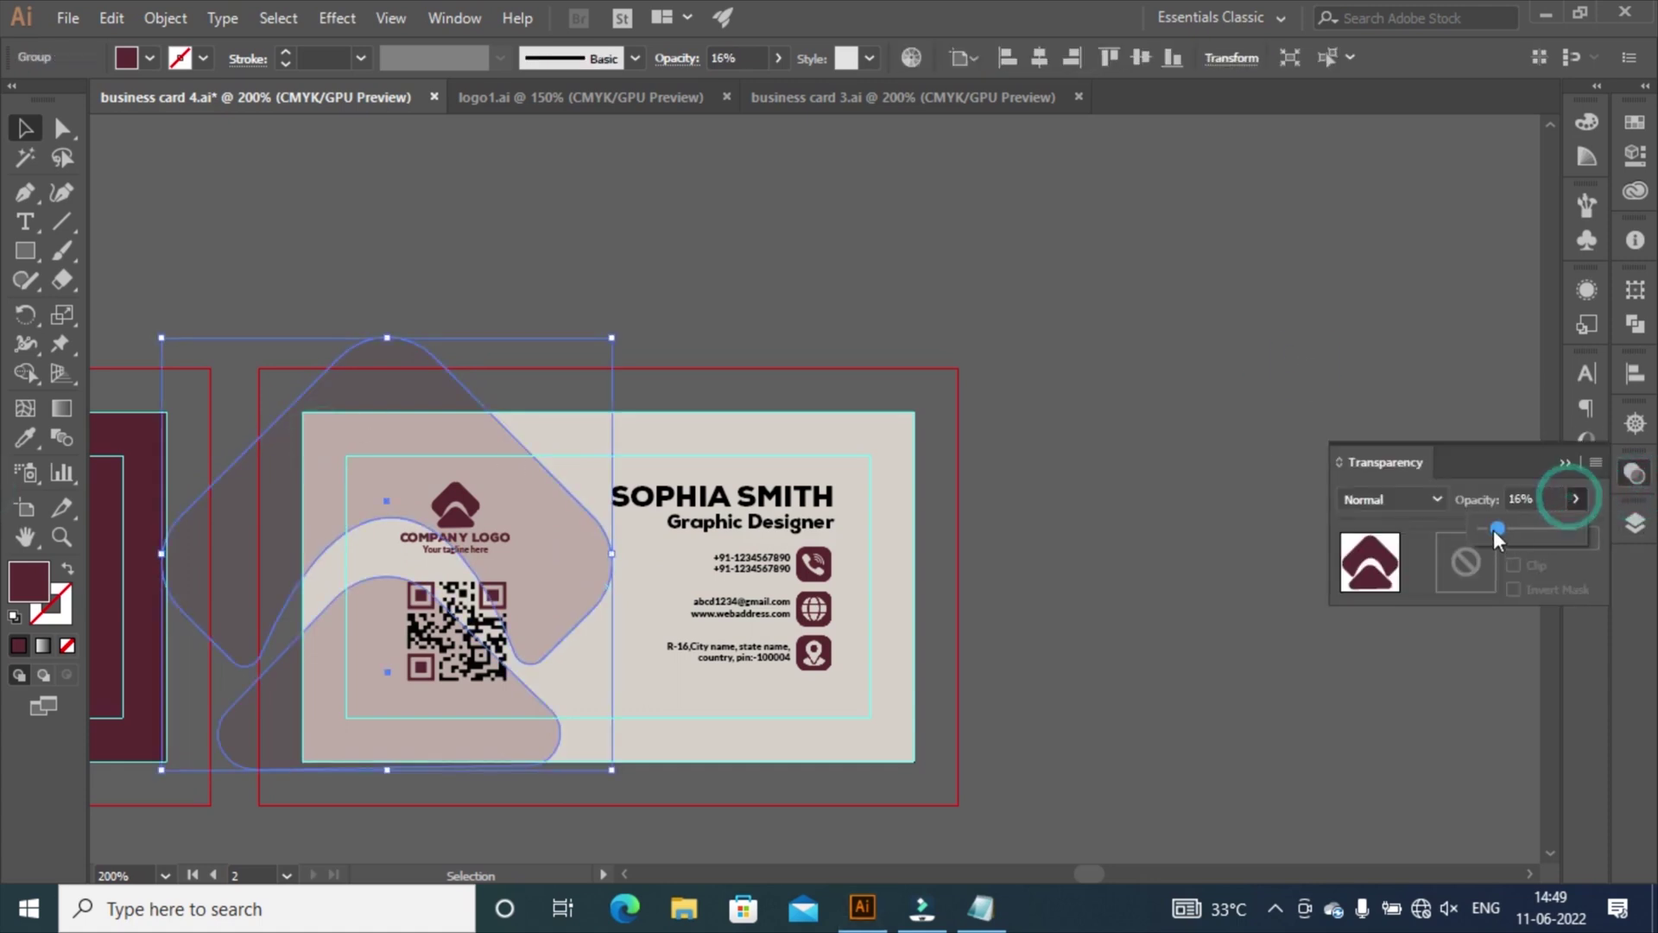
left_click(1244, 350)
left_click(1147, 345)
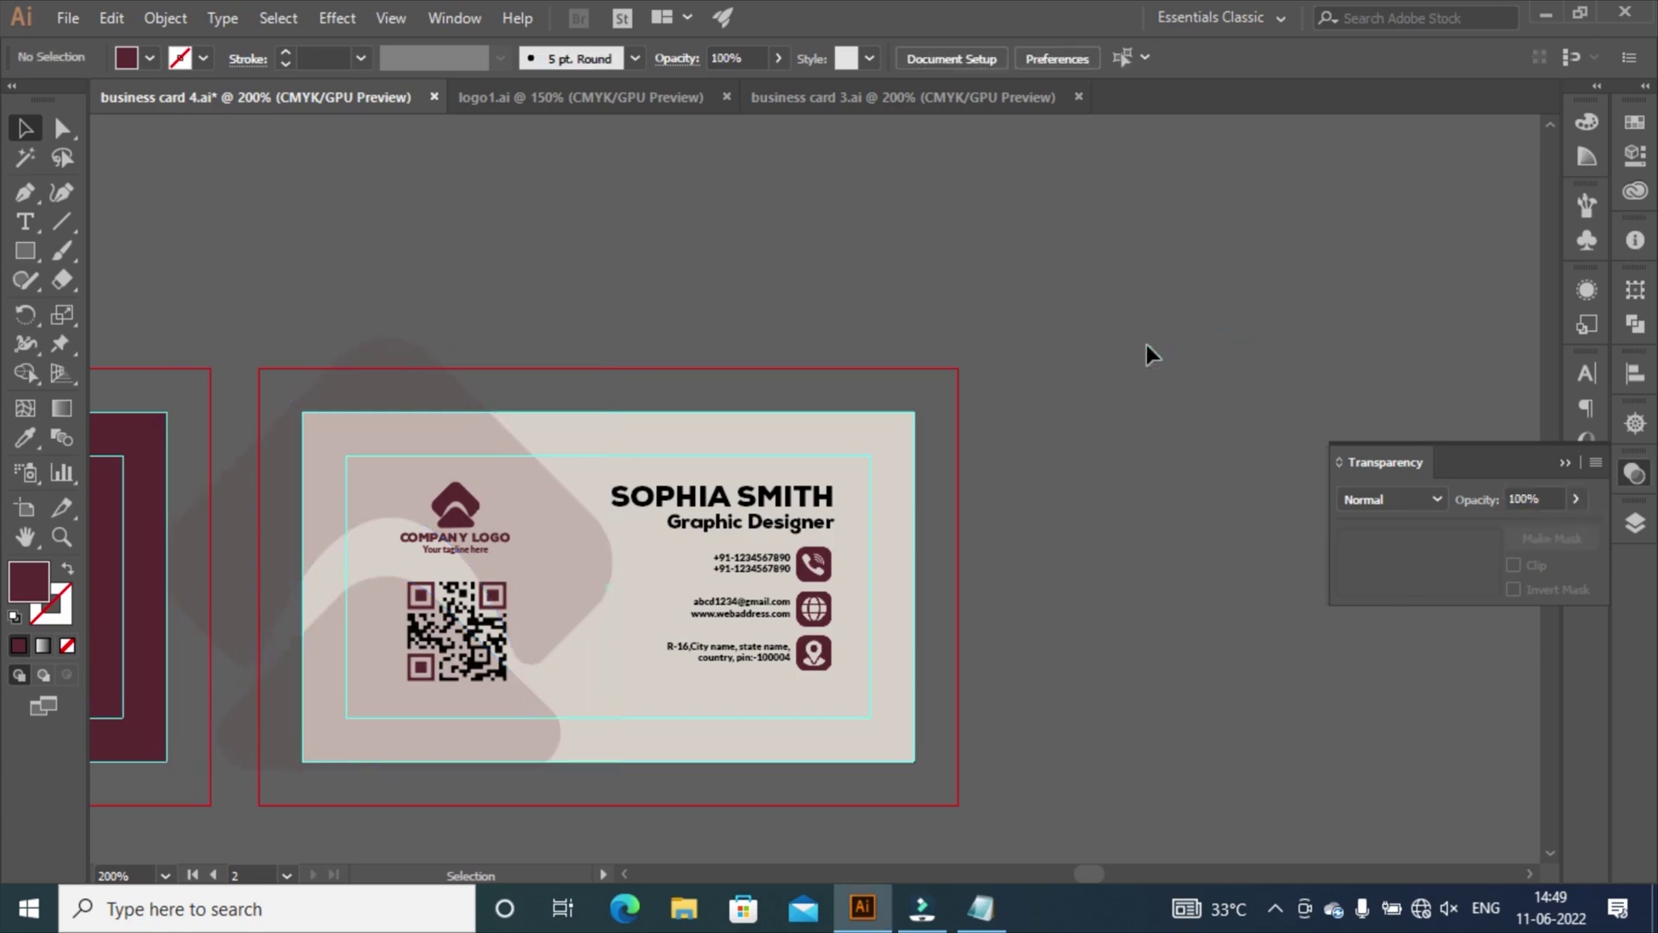
Select the name, title, contact texts and icons together and nudge them down and left.
left_click(819, 507)
left_click(769, 524, "shift")
left_click(769, 567, "shift")
left_click(816, 566, "shift")
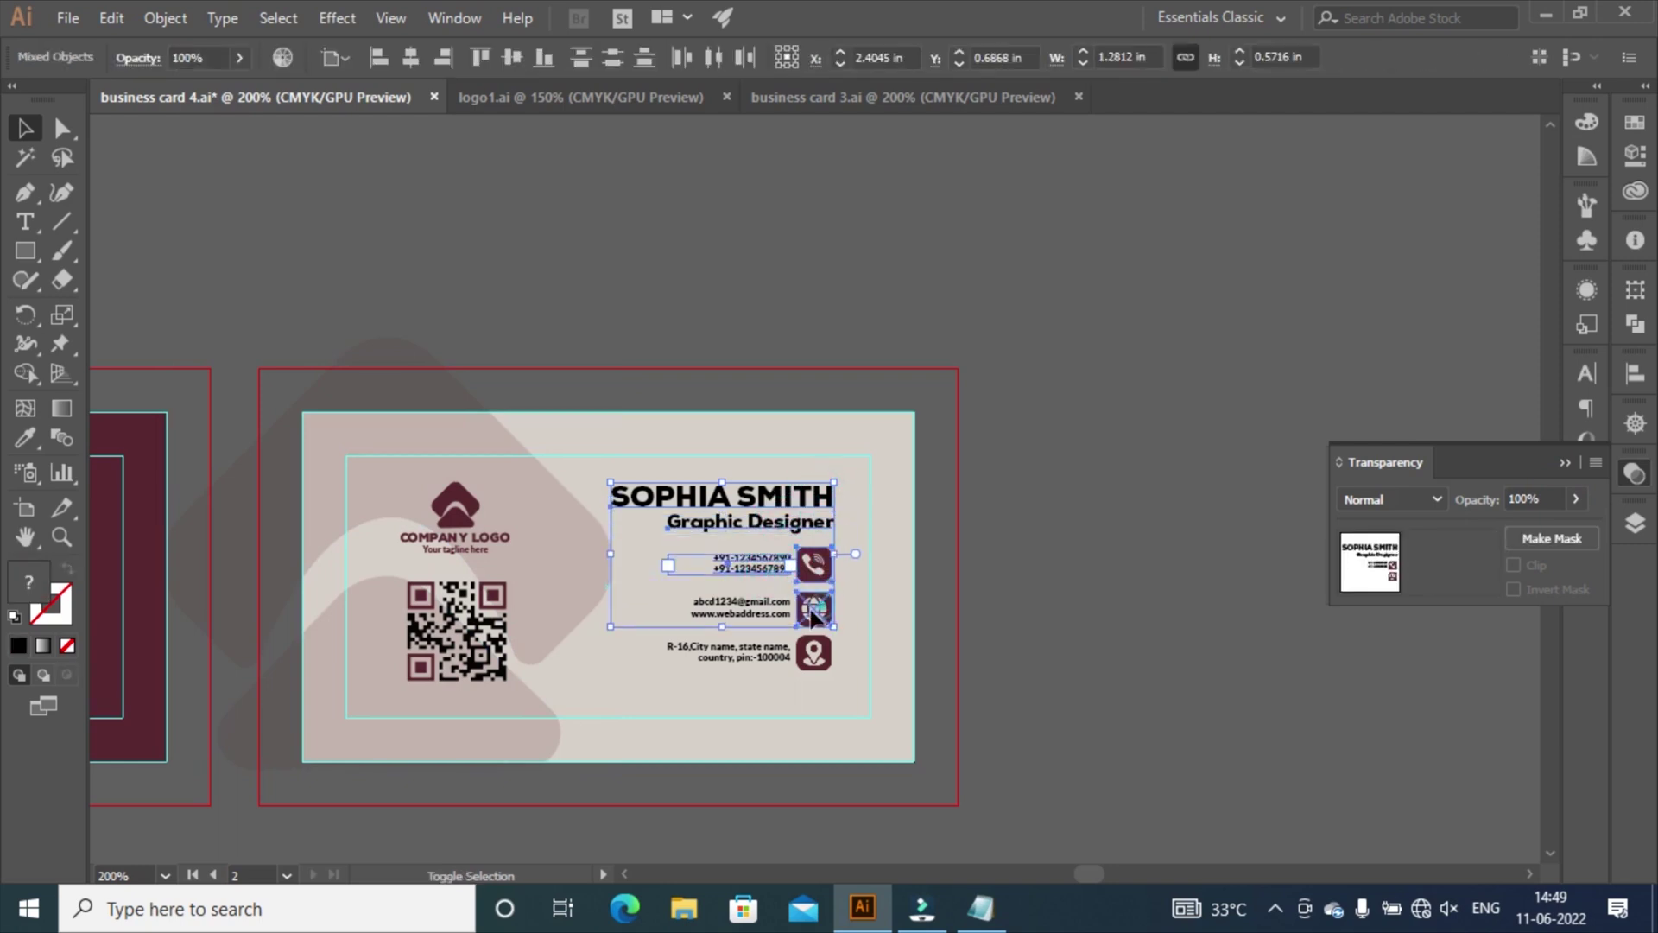
left_click(815, 604, "shift")
left_click(765, 612, "shift")
left_click(744, 652, "shift")
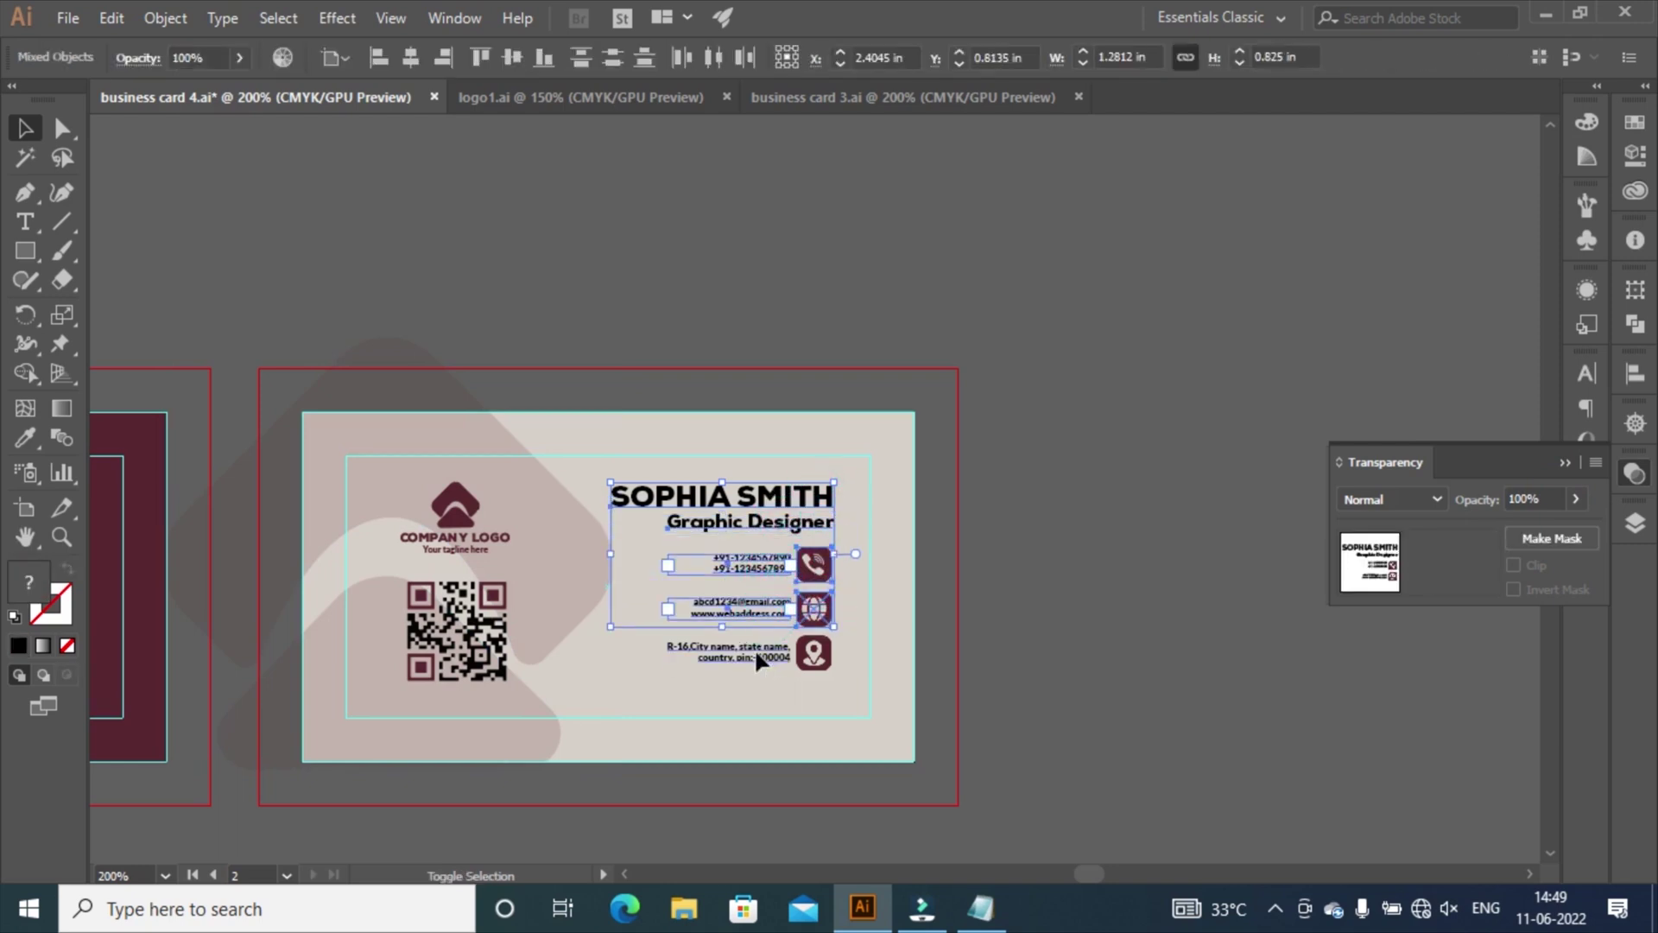
left_click(815, 663, "shift")
key("Down")
key("Down")
key("Down")
key("Down")
key("Down")
key("Down")
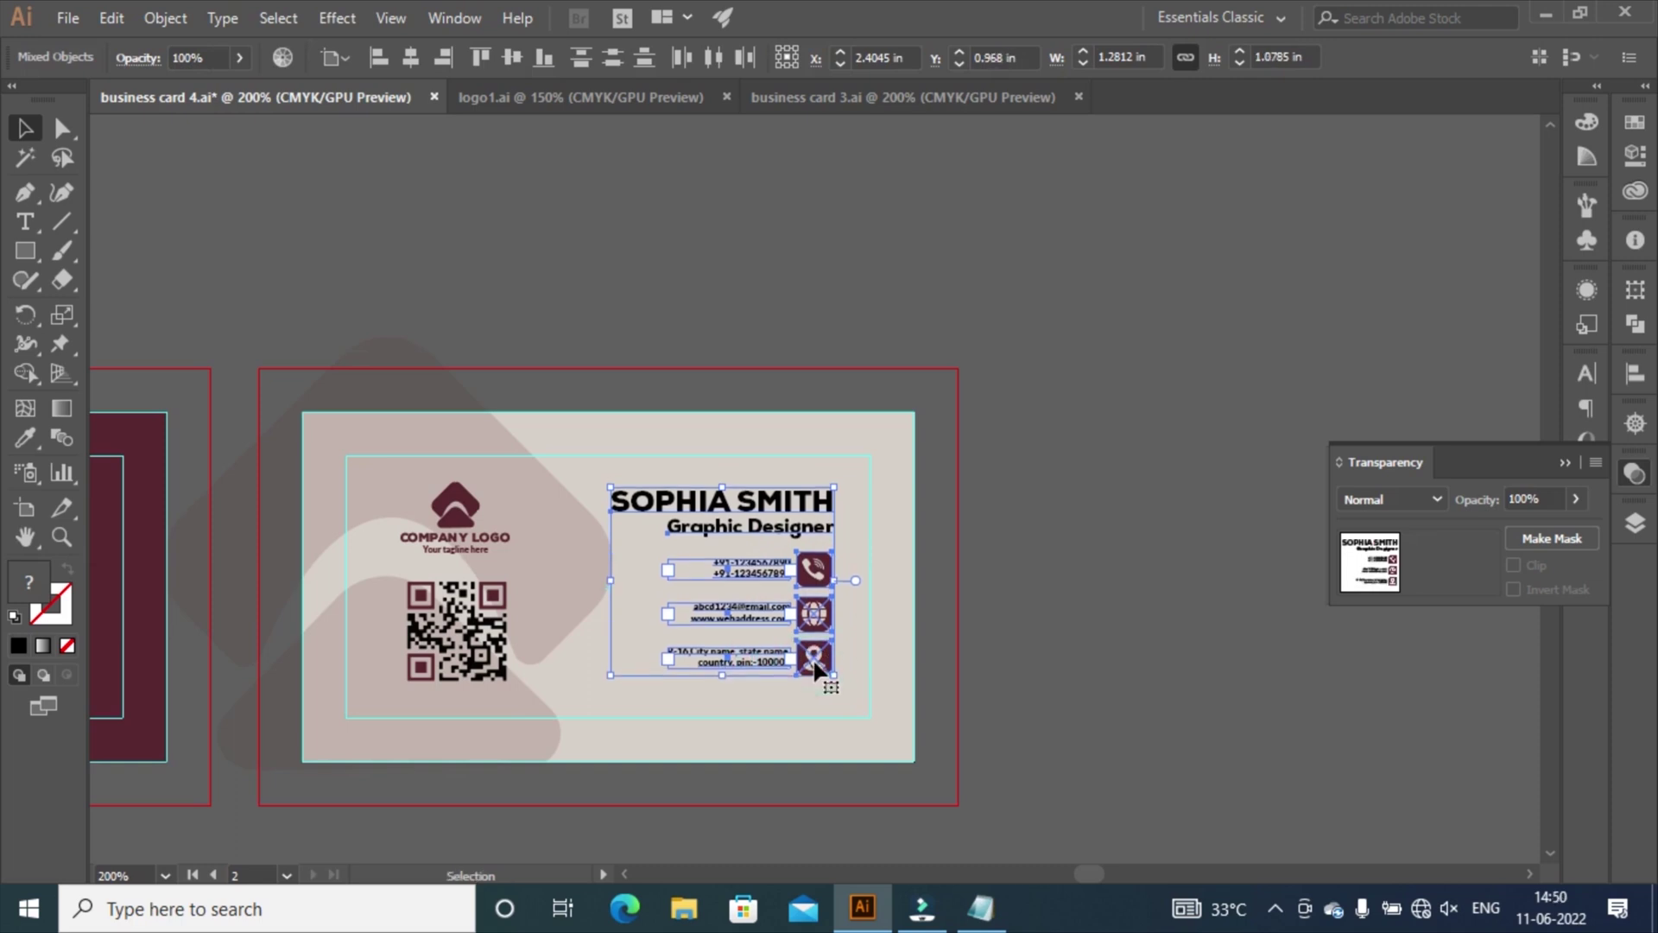
key("Left")
key("Left")
key("Left")
key("Left")
key("Left")
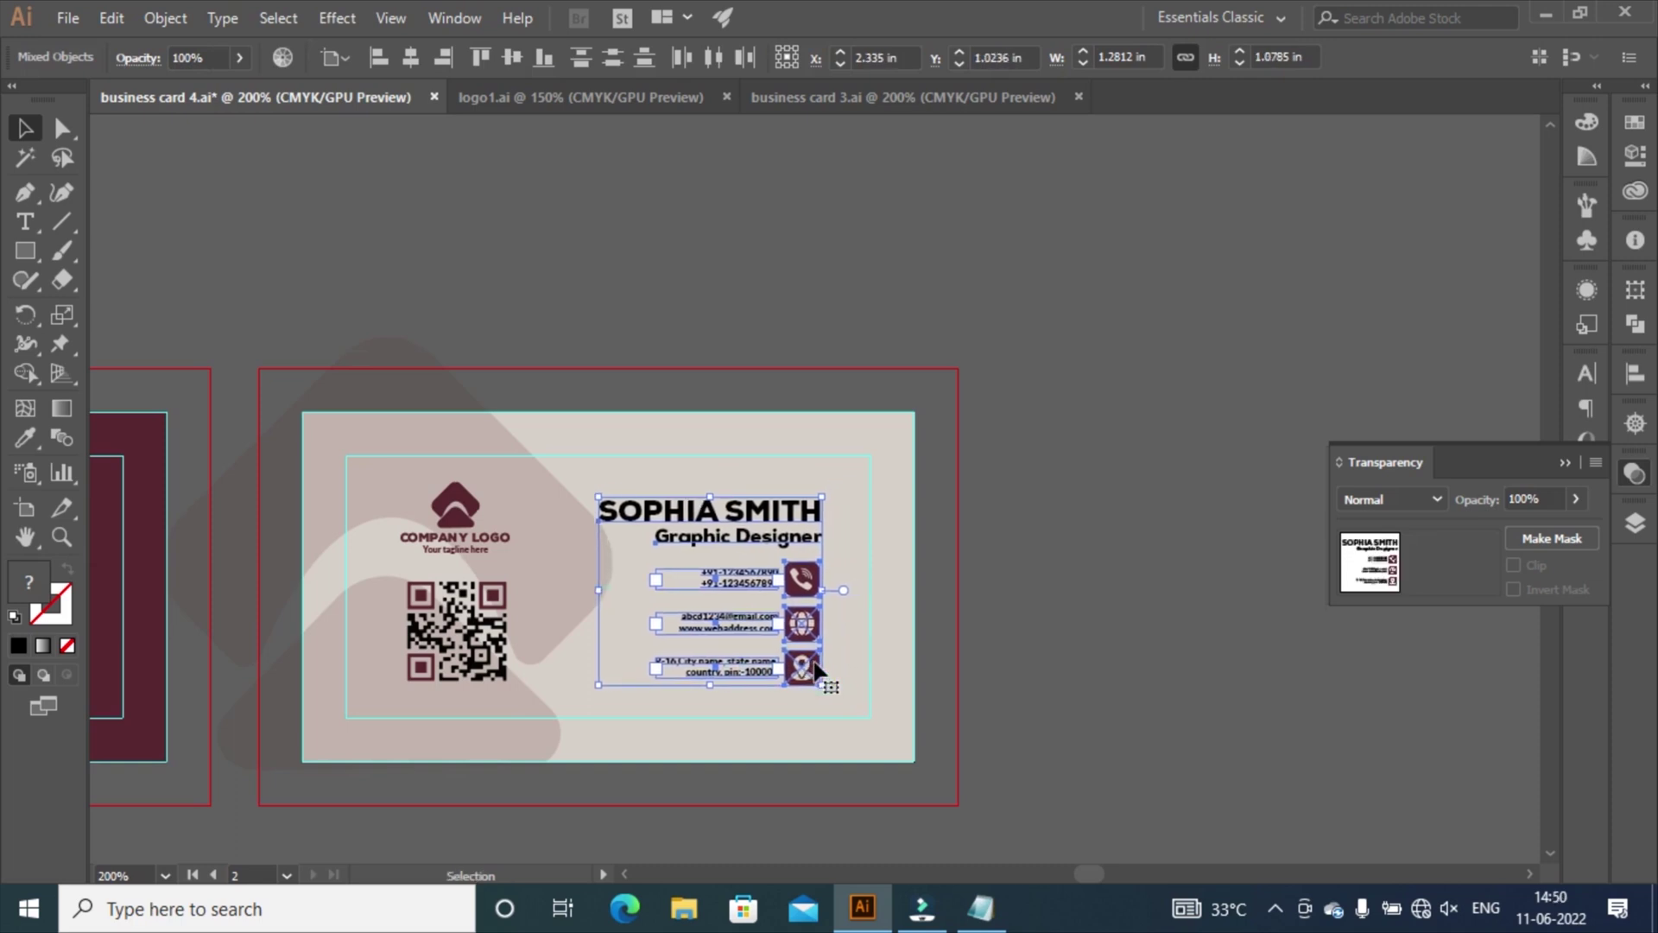
left_click(1076, 448)
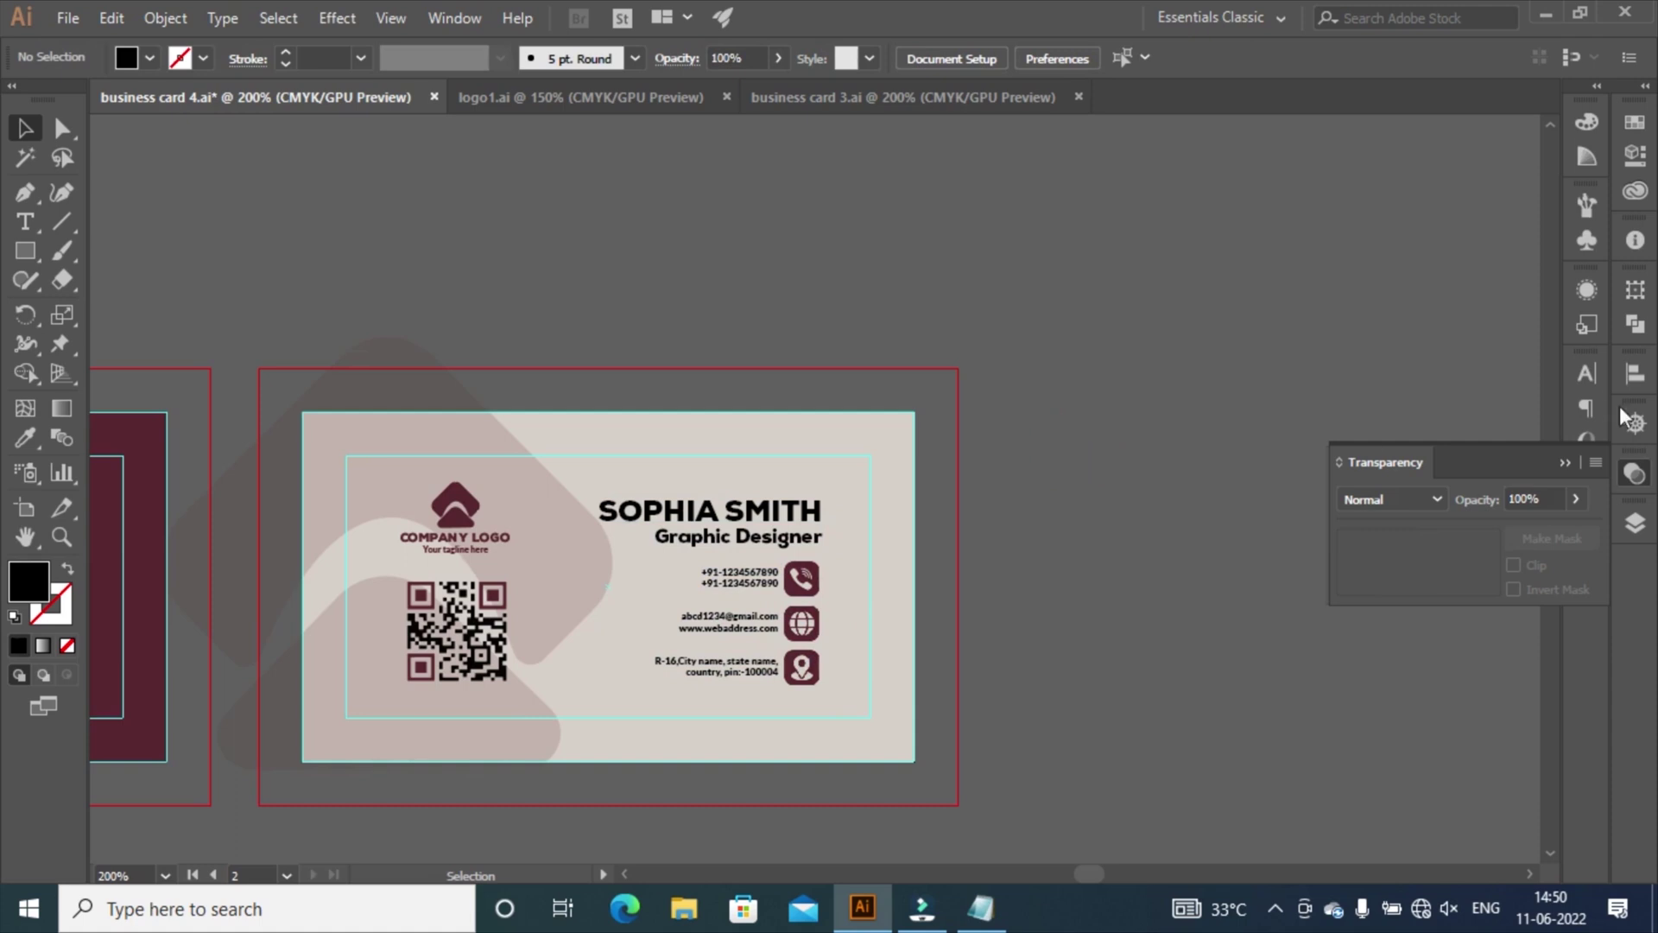
Collapse the Transparency panel and zoom out to view both cards whole.
left_click(1572, 464)
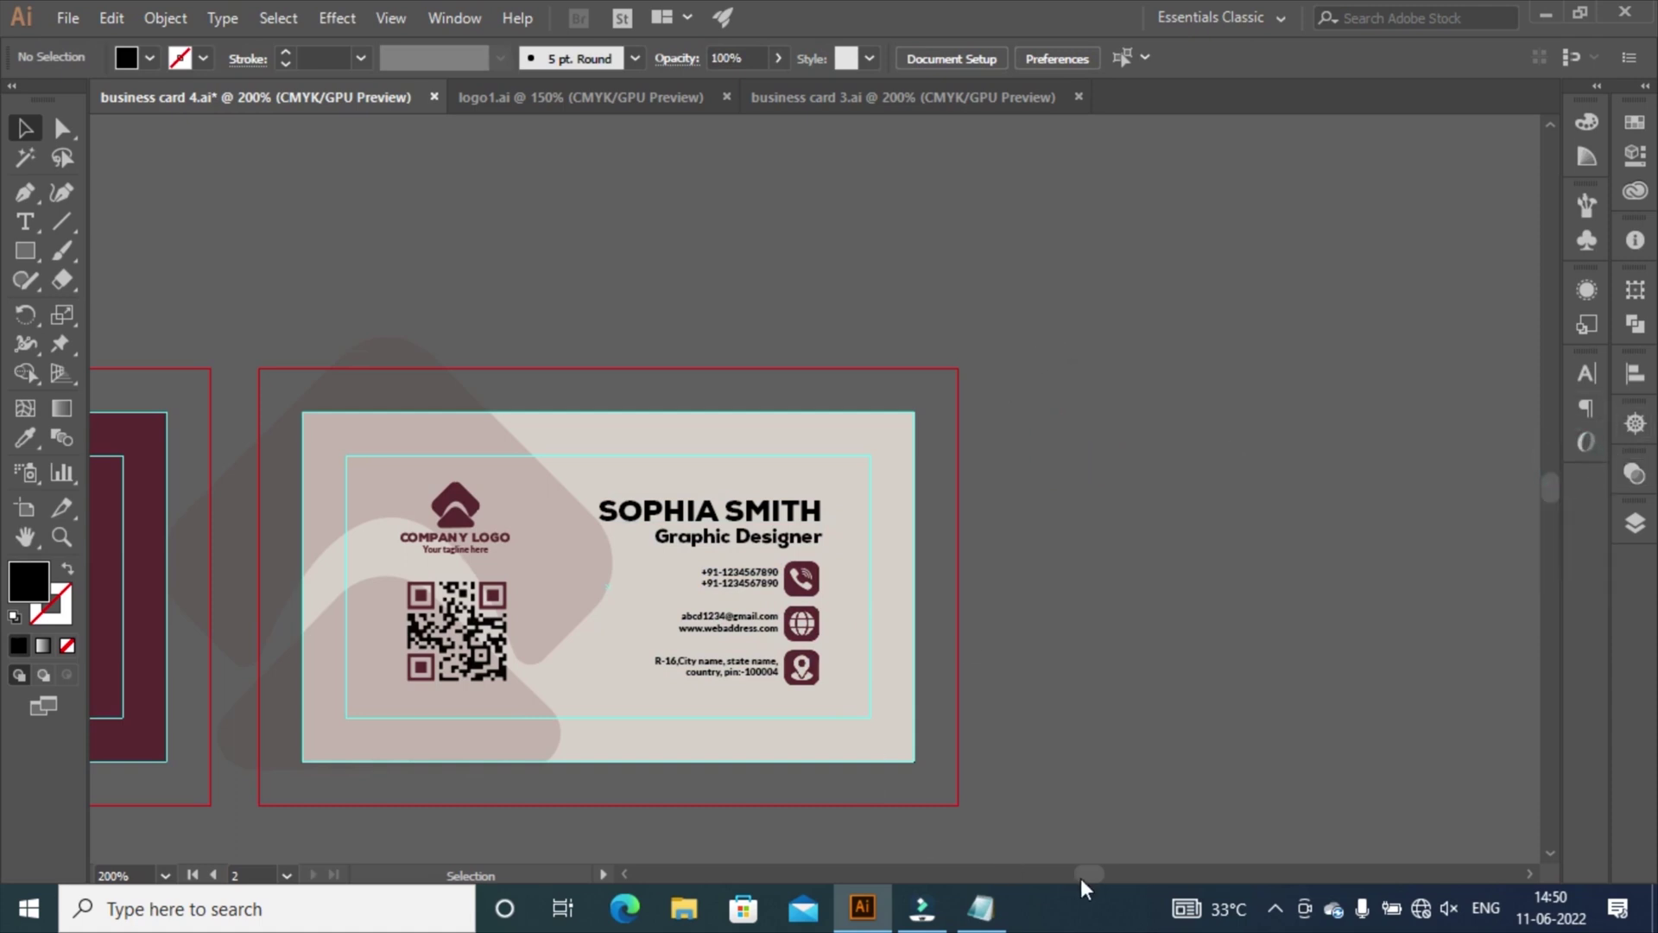
left_click_drag(1081, 877, 1070, 885)
key("ctrl+minus")
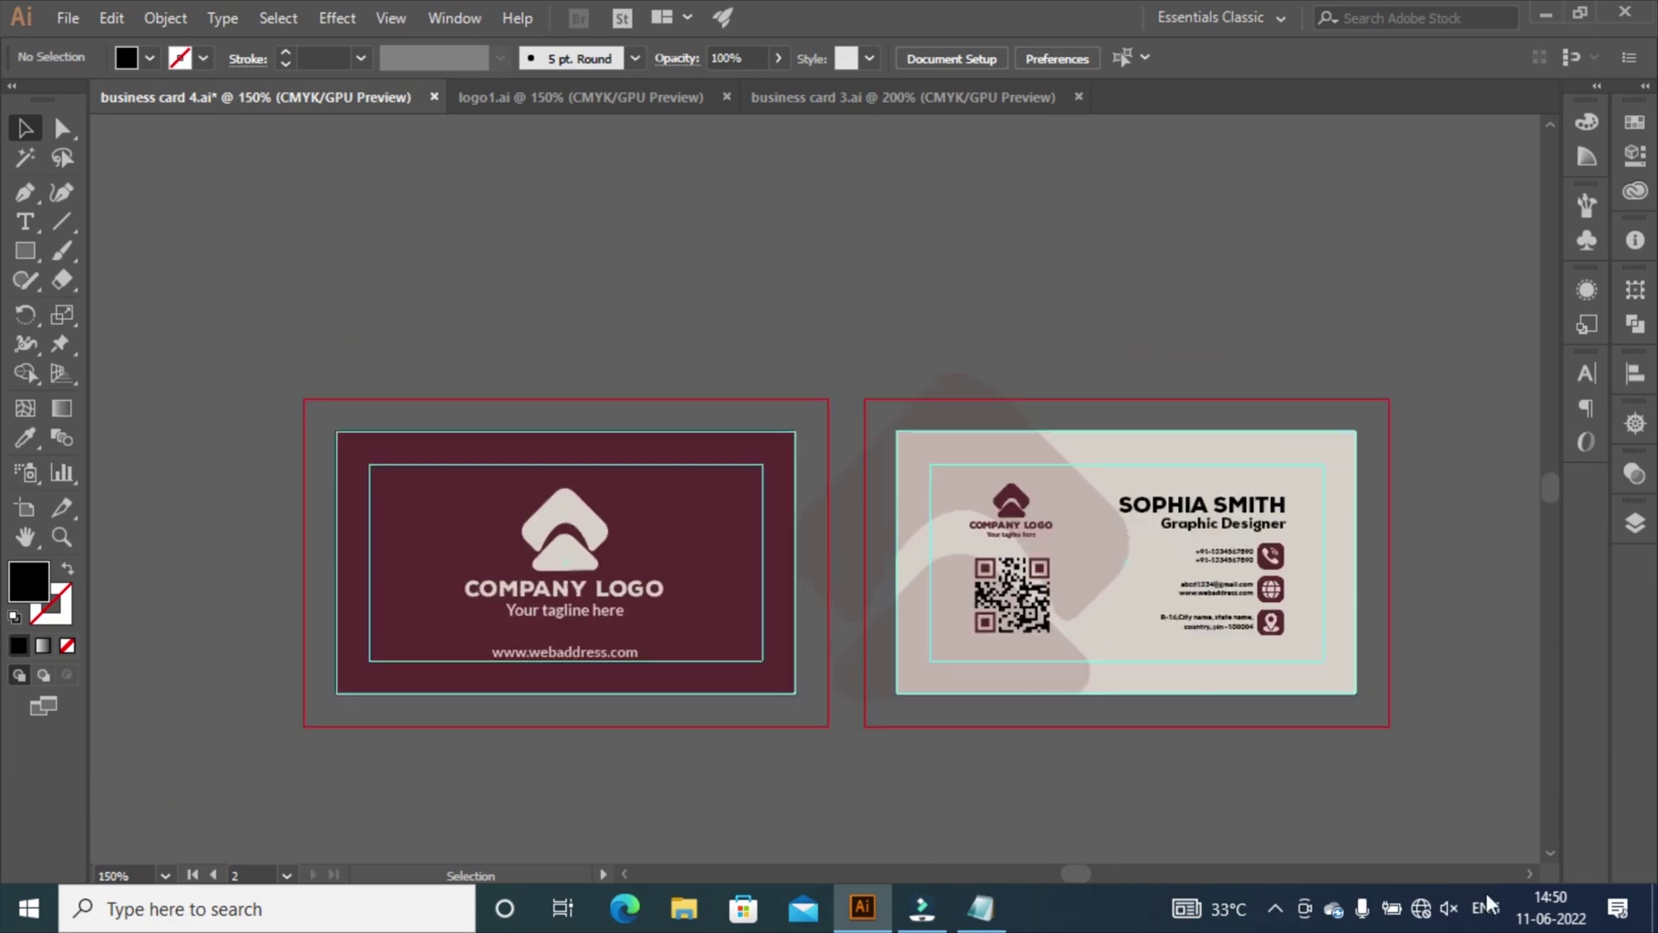